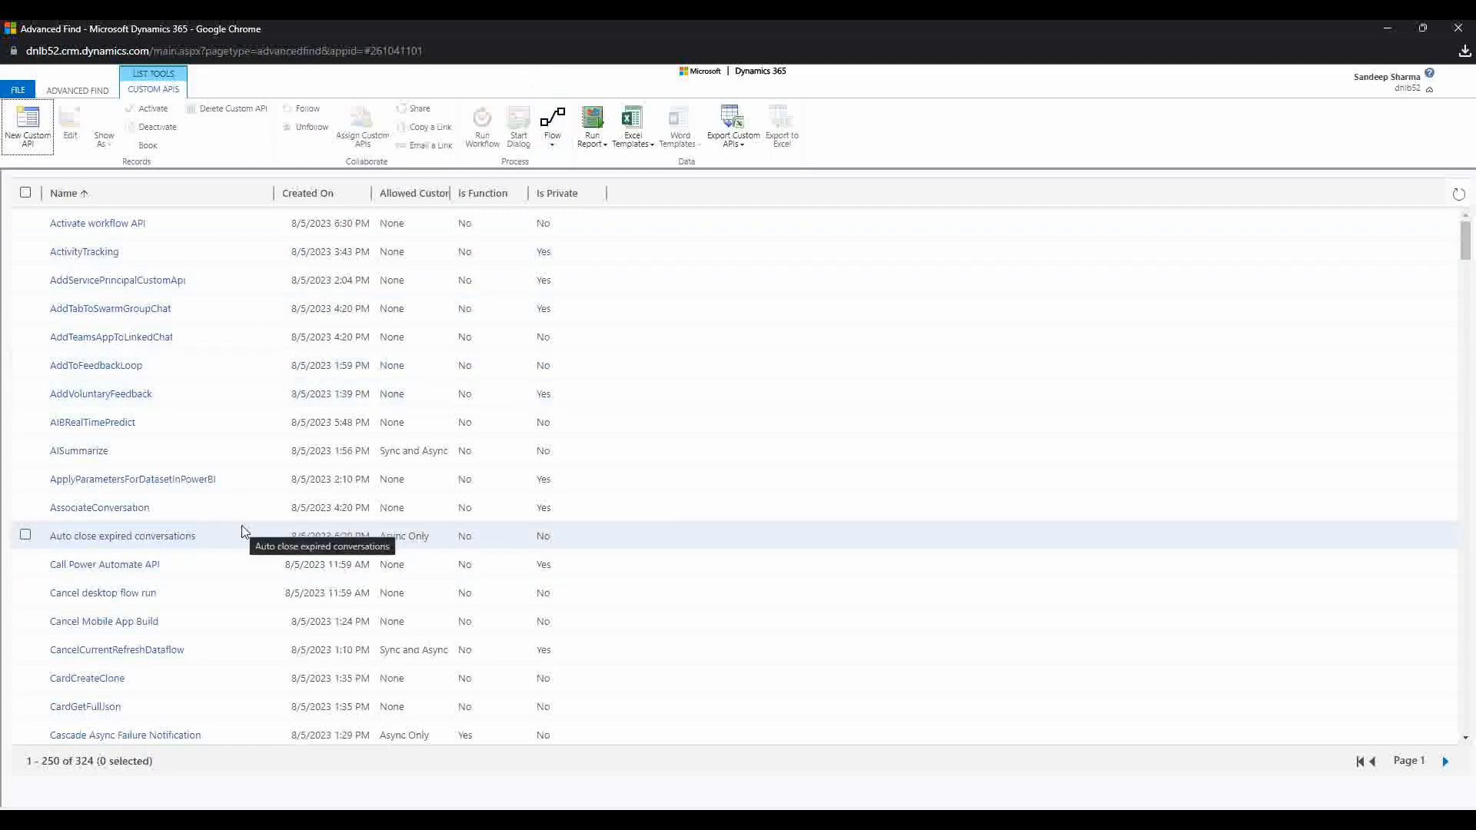
Step: Open a blank New Custom API form in a maximized window, then bring the Plugin Registration Tool forward
{"action": "left_click", "coordinate": [31, 138]}
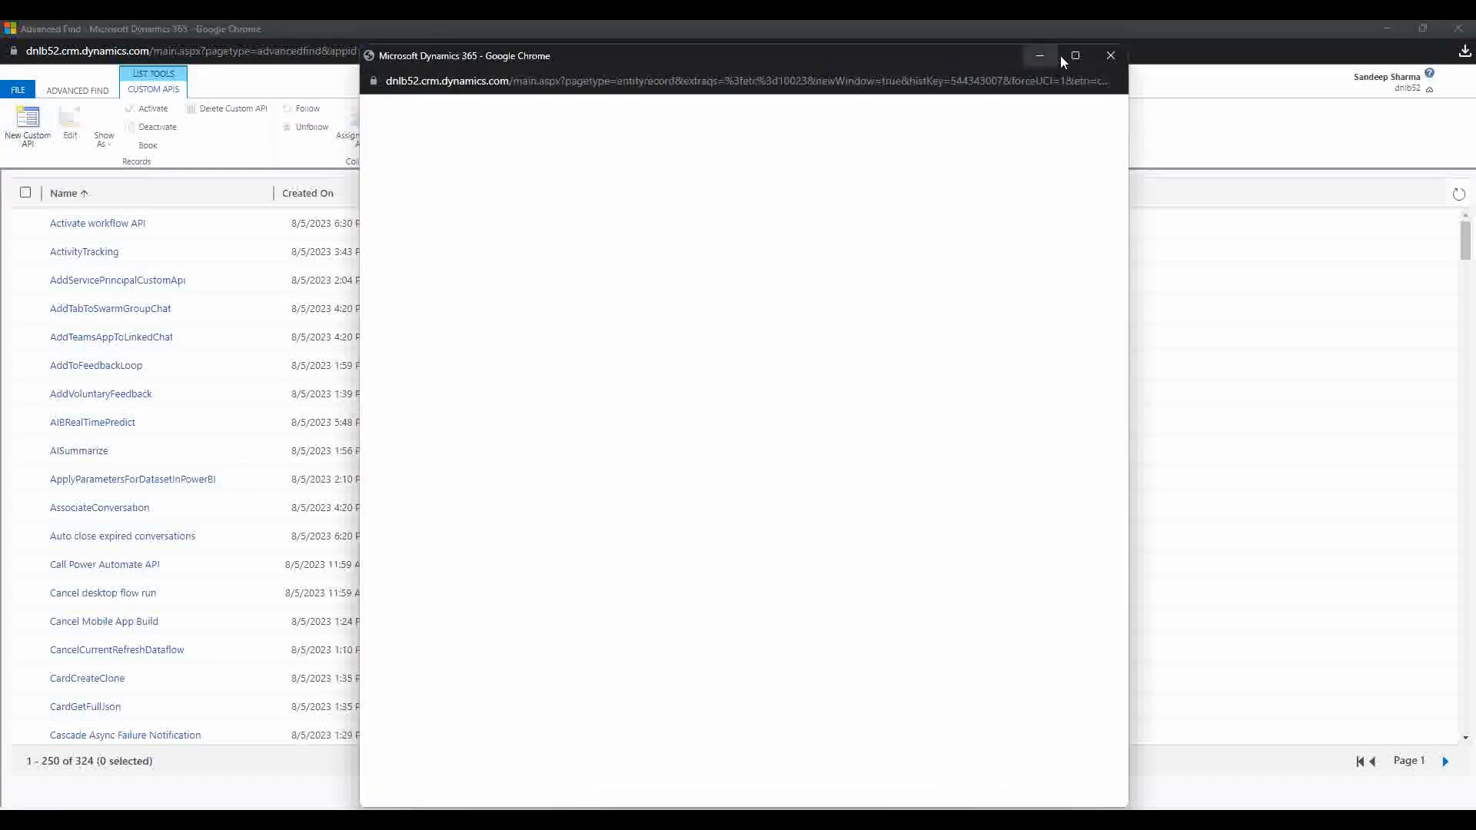
{"action": "left_click", "coordinate": [1074, 56]}
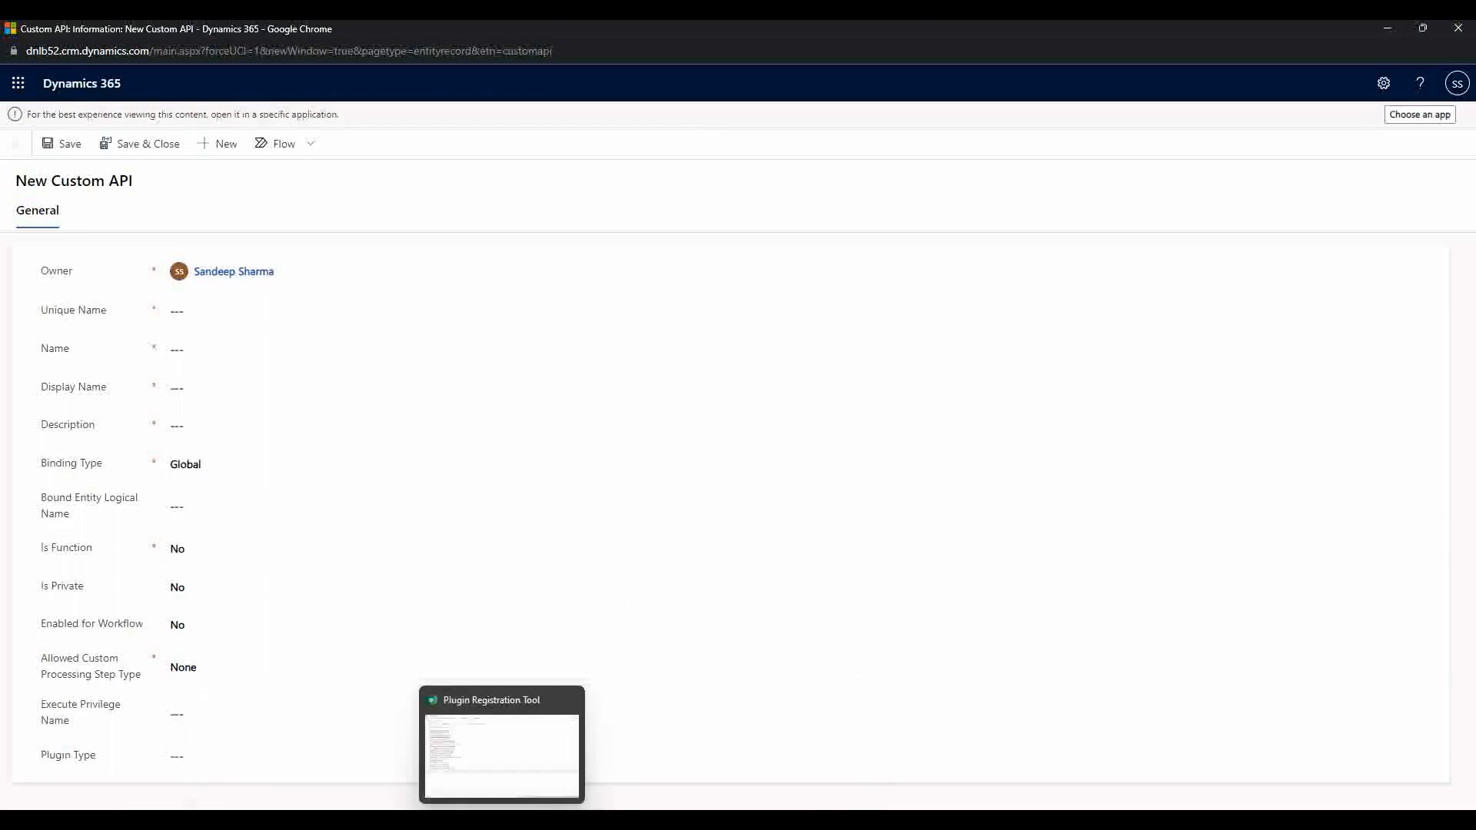
{"action": "left_click", "coordinate": [502, 821]}
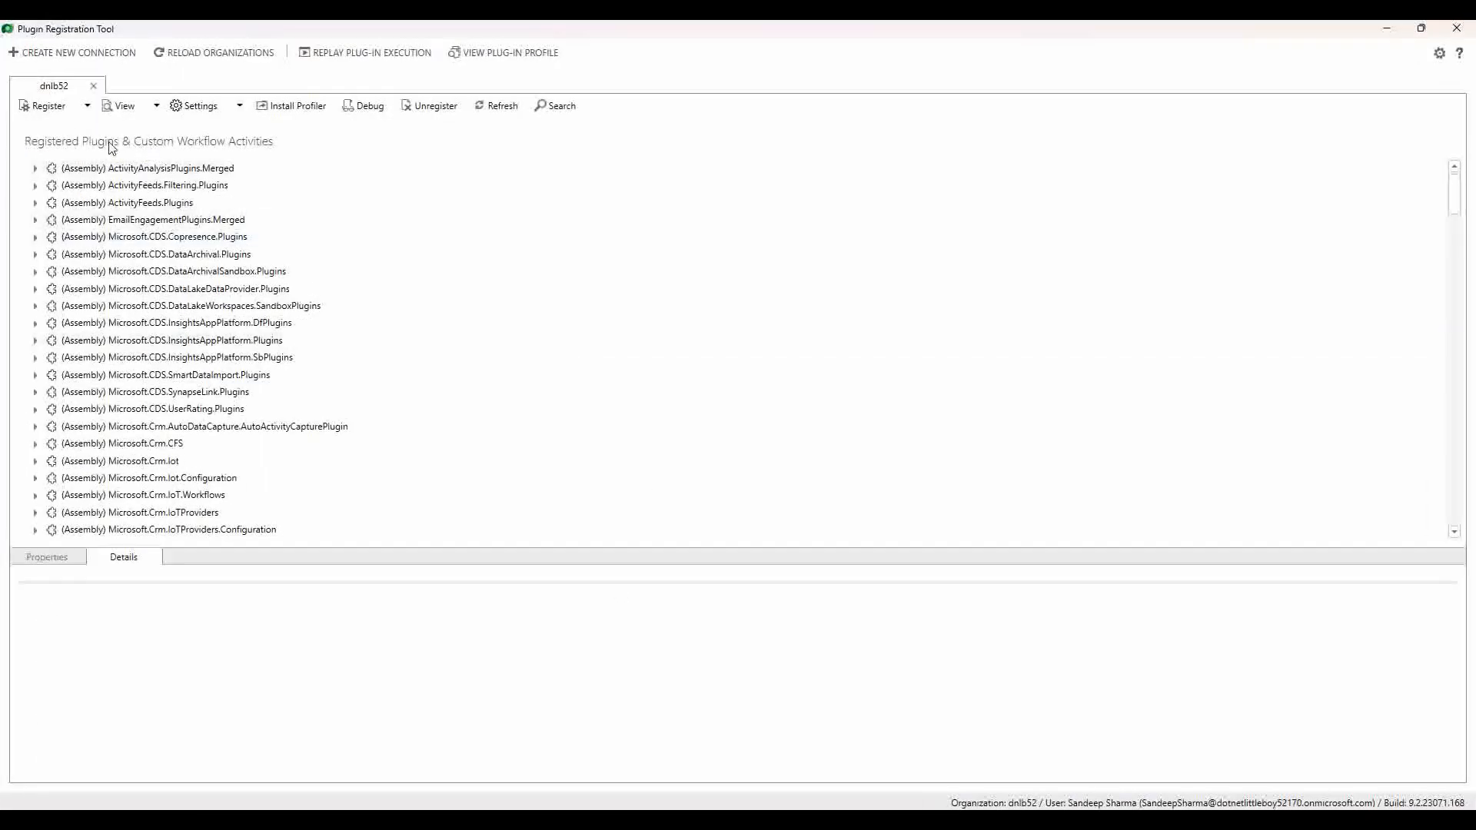
Step: After checking the View options, choose Register New Custom API from the Register menu
{"action": "left_click", "coordinate": [157, 105]}
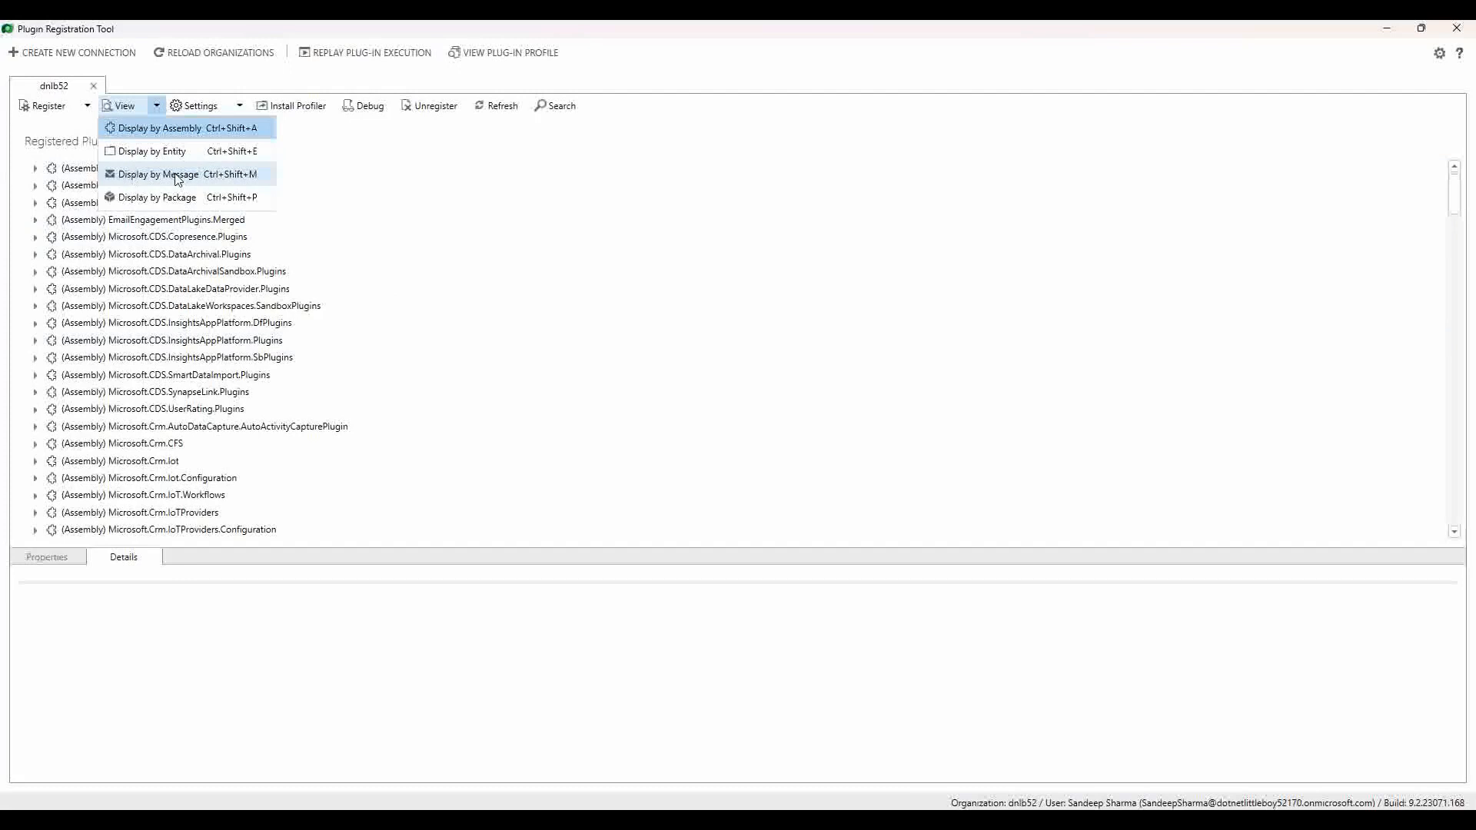
{"action": "left_click", "coordinate": [157, 105]}
{"action": "left_click", "coordinate": [157, 105]}
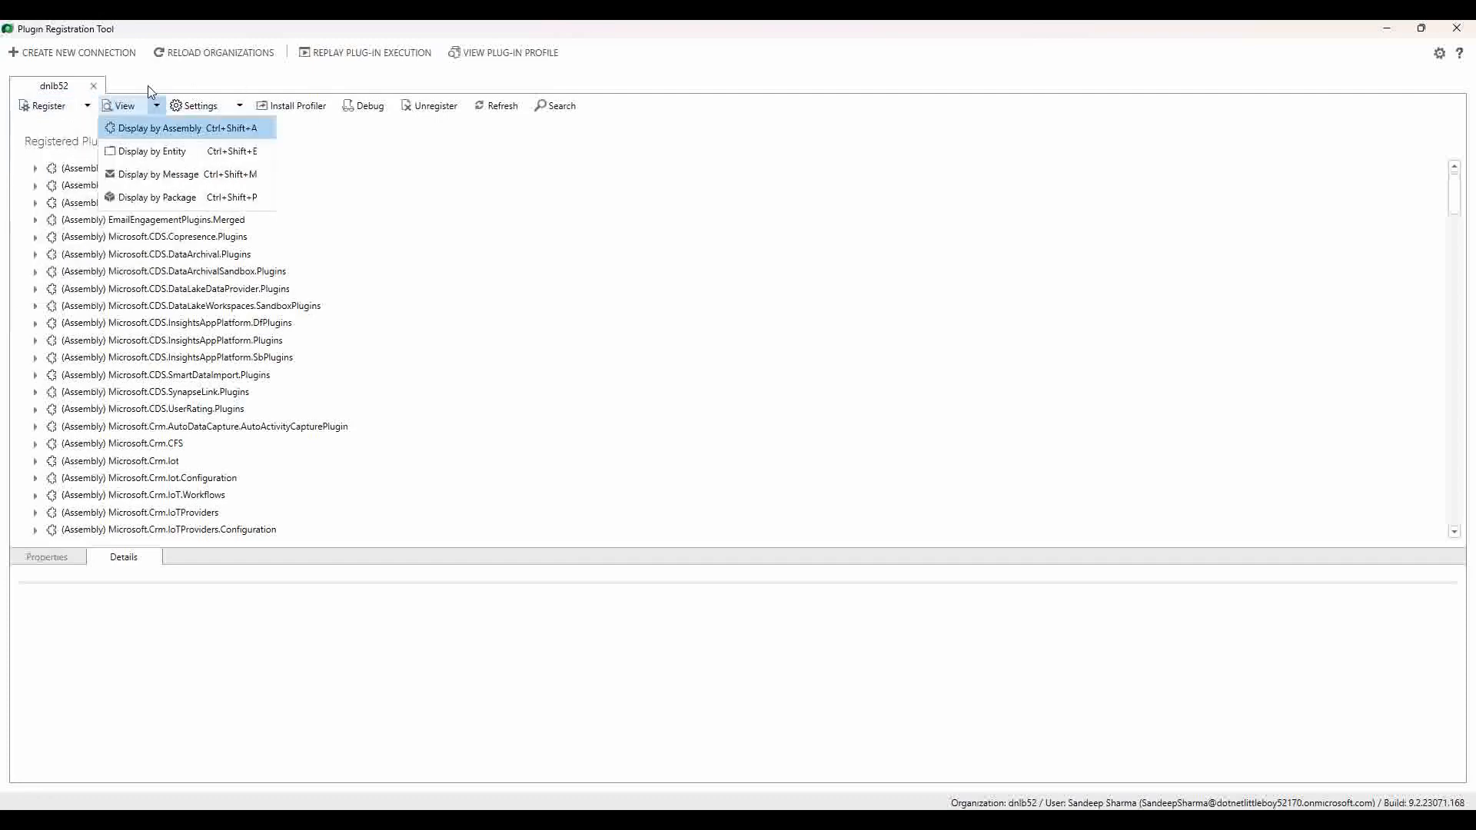
{"action": "left_click", "coordinate": [88, 106]}
{"action": "left_click", "coordinate": [89, 107]}
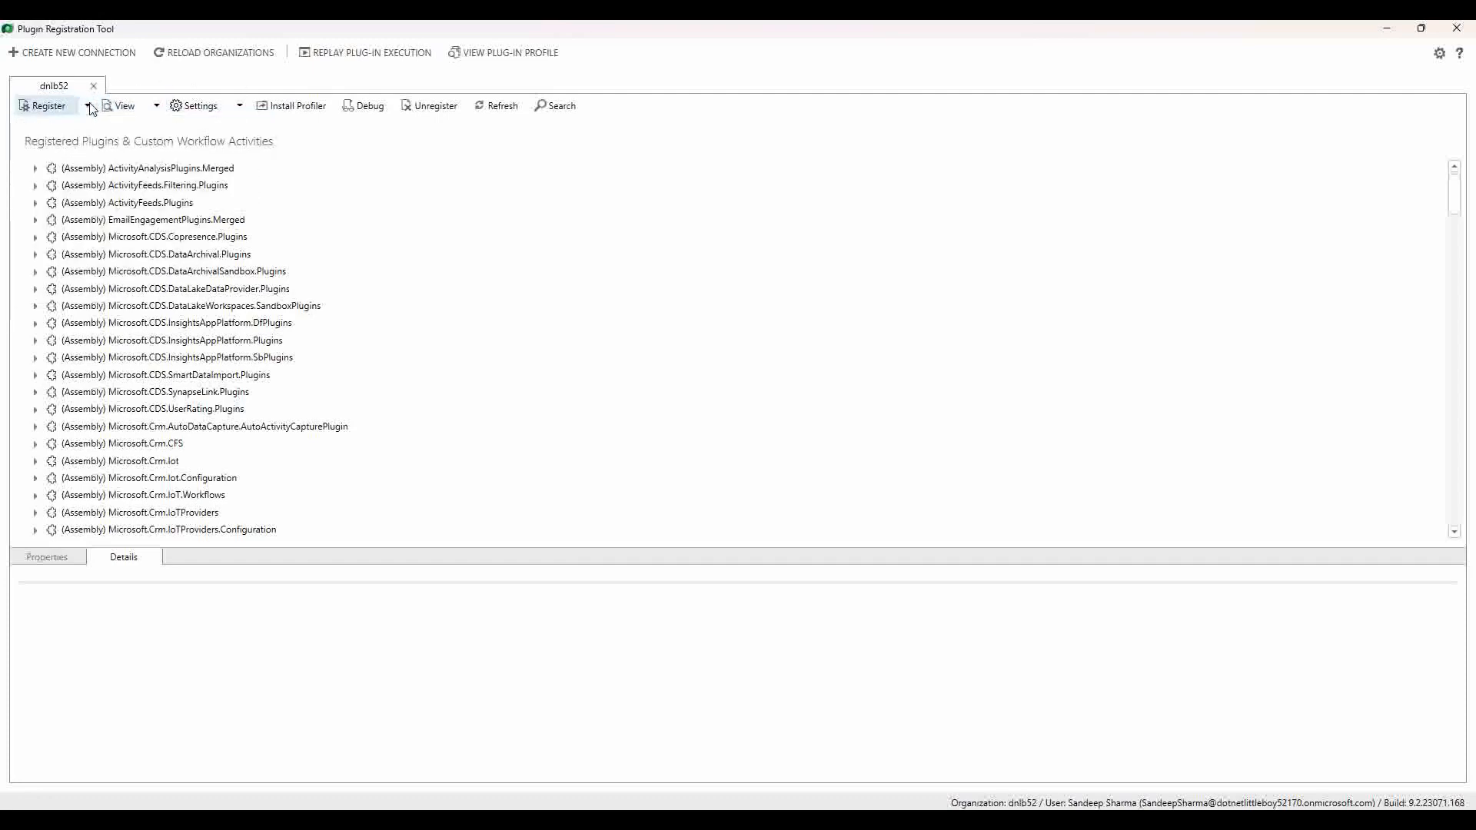
{"action": "left_click", "coordinate": [89, 107]}
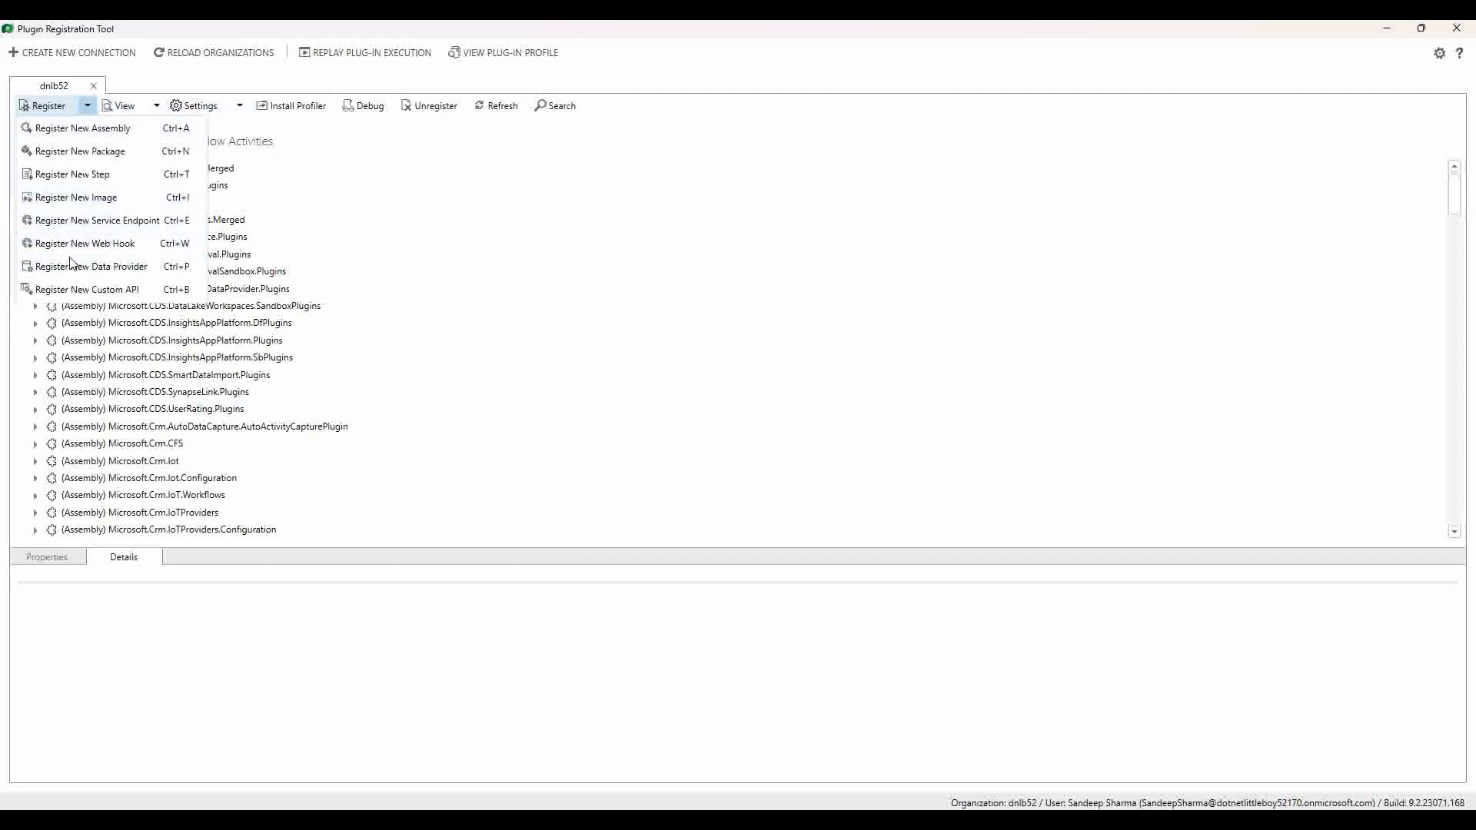
{"action": "left_click", "coordinate": [102, 292]}
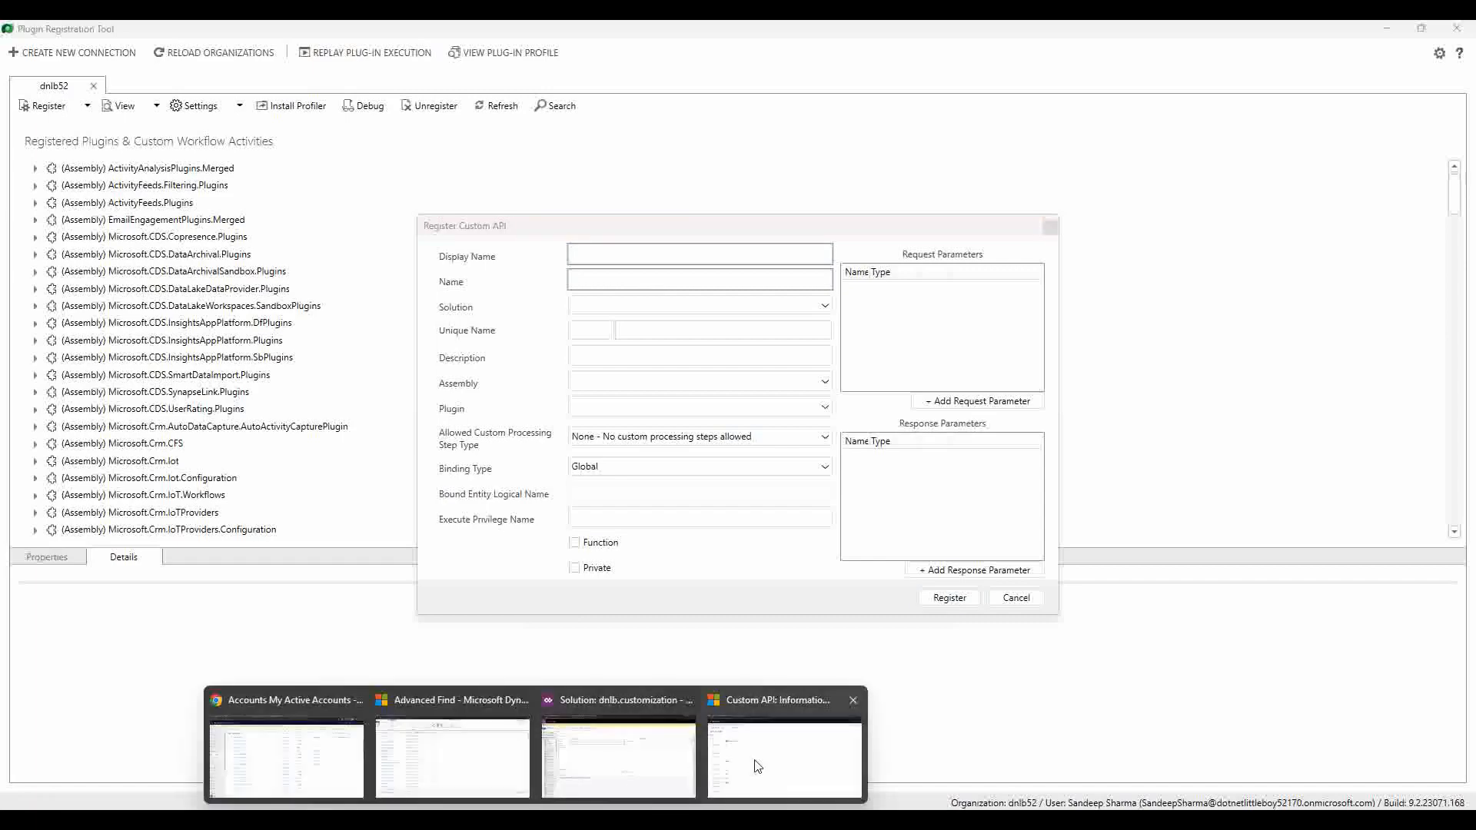
Step: Bring the Custom API: Information web form back from its Chrome taskbar preview
{"action": "left_click", "coordinate": [756, 760]}
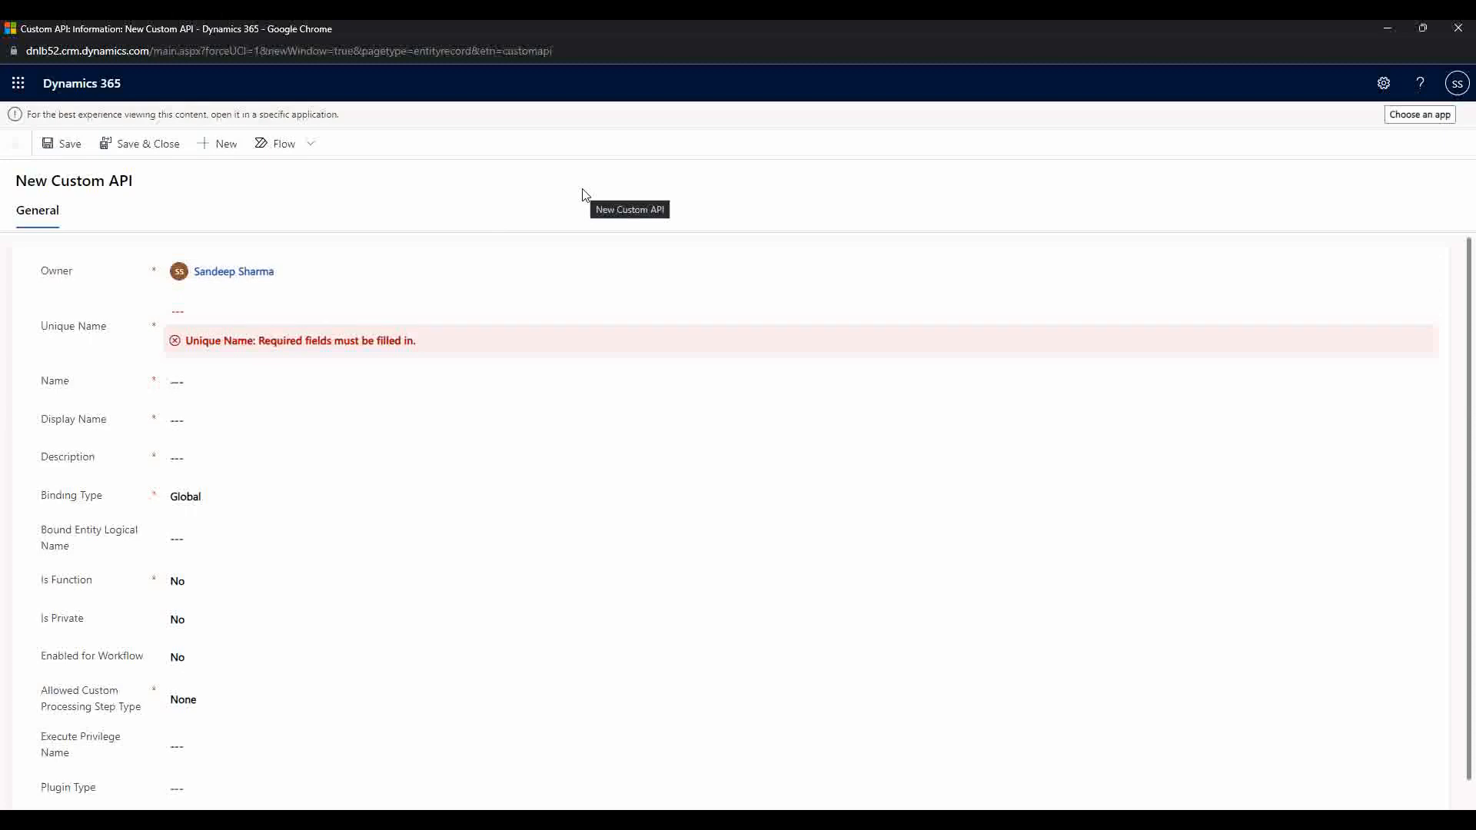
Step: After checking the dnlb.customization solution, enter 'accoountname' as Unique Name without the dnlb_ prefix
{"action": "left_click", "coordinate": [265, 315]}
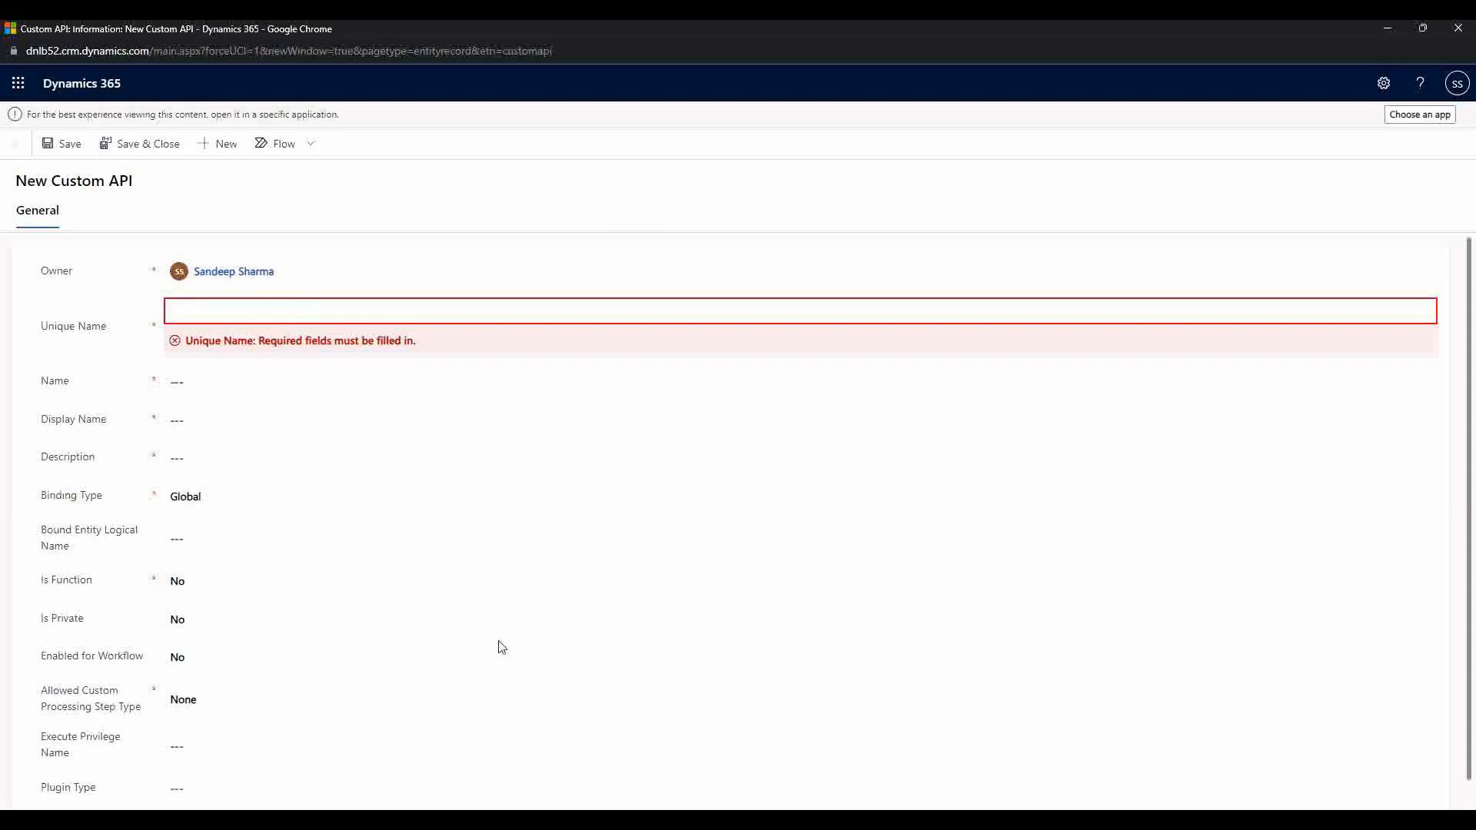
{"action": "mouse_move", "coordinate": [536, 821]}
{"action": "left_click", "coordinate": [619, 757]}
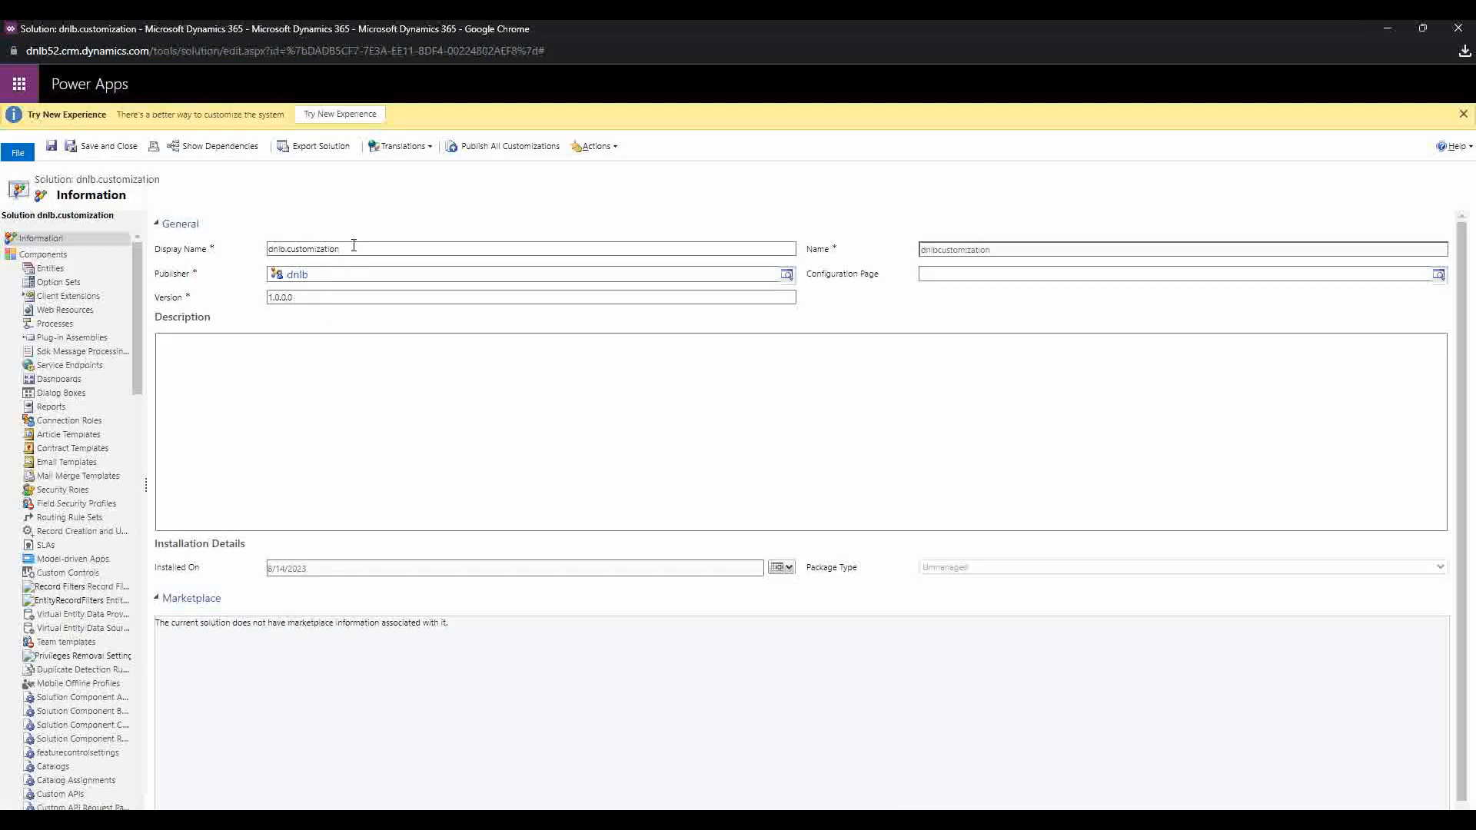
{"action": "left_click", "coordinate": [1391, 29]}
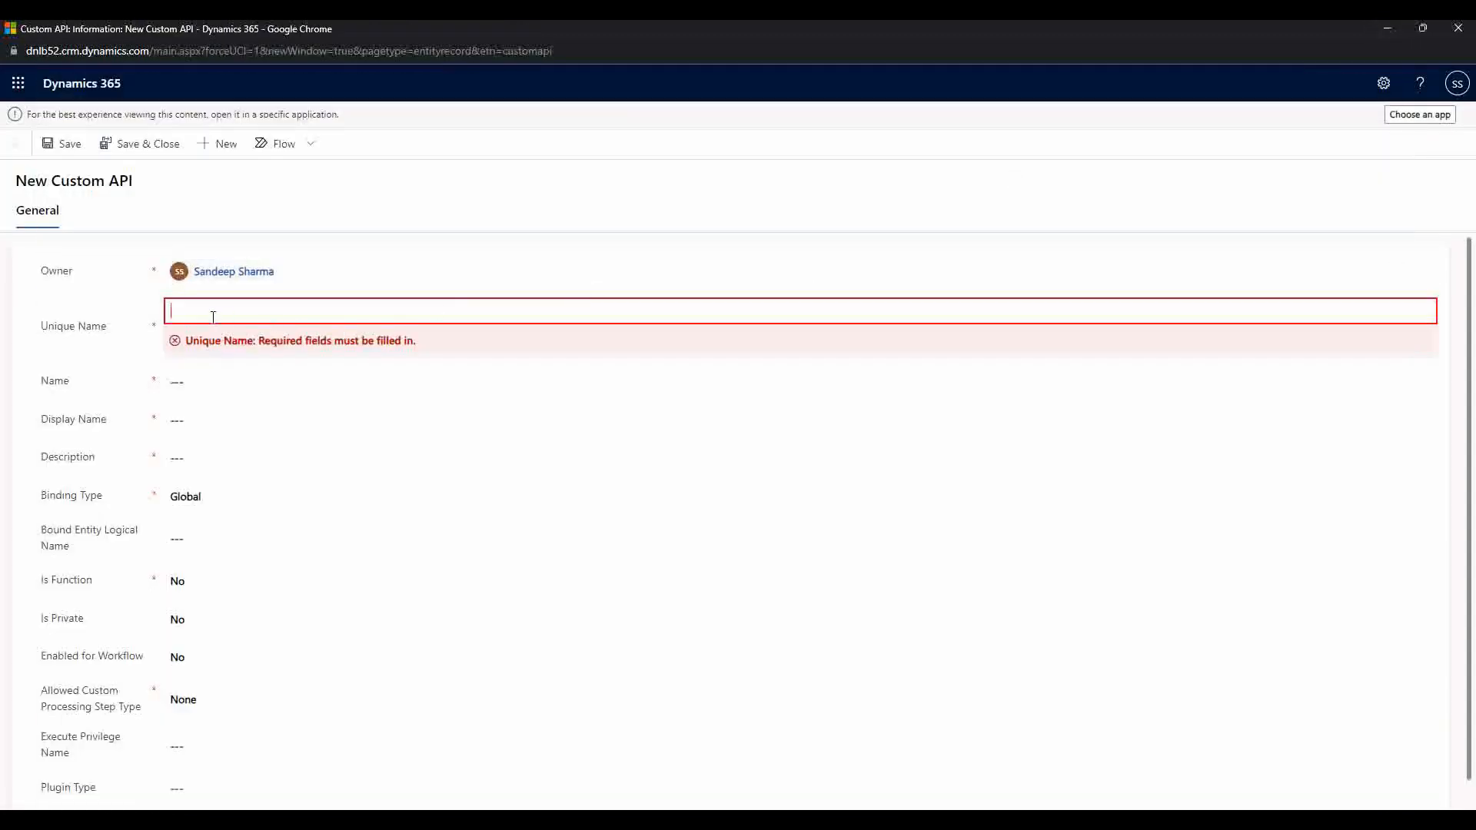
{"action": "type", "text": "dnlb_"}
{"action": "left_click_drag", "start_coordinate": [253, 313], "coordinate": [26, 344]}
{"action": "key", "text": "BackSpace"}
{"action": "type", "text": "accoountname"}
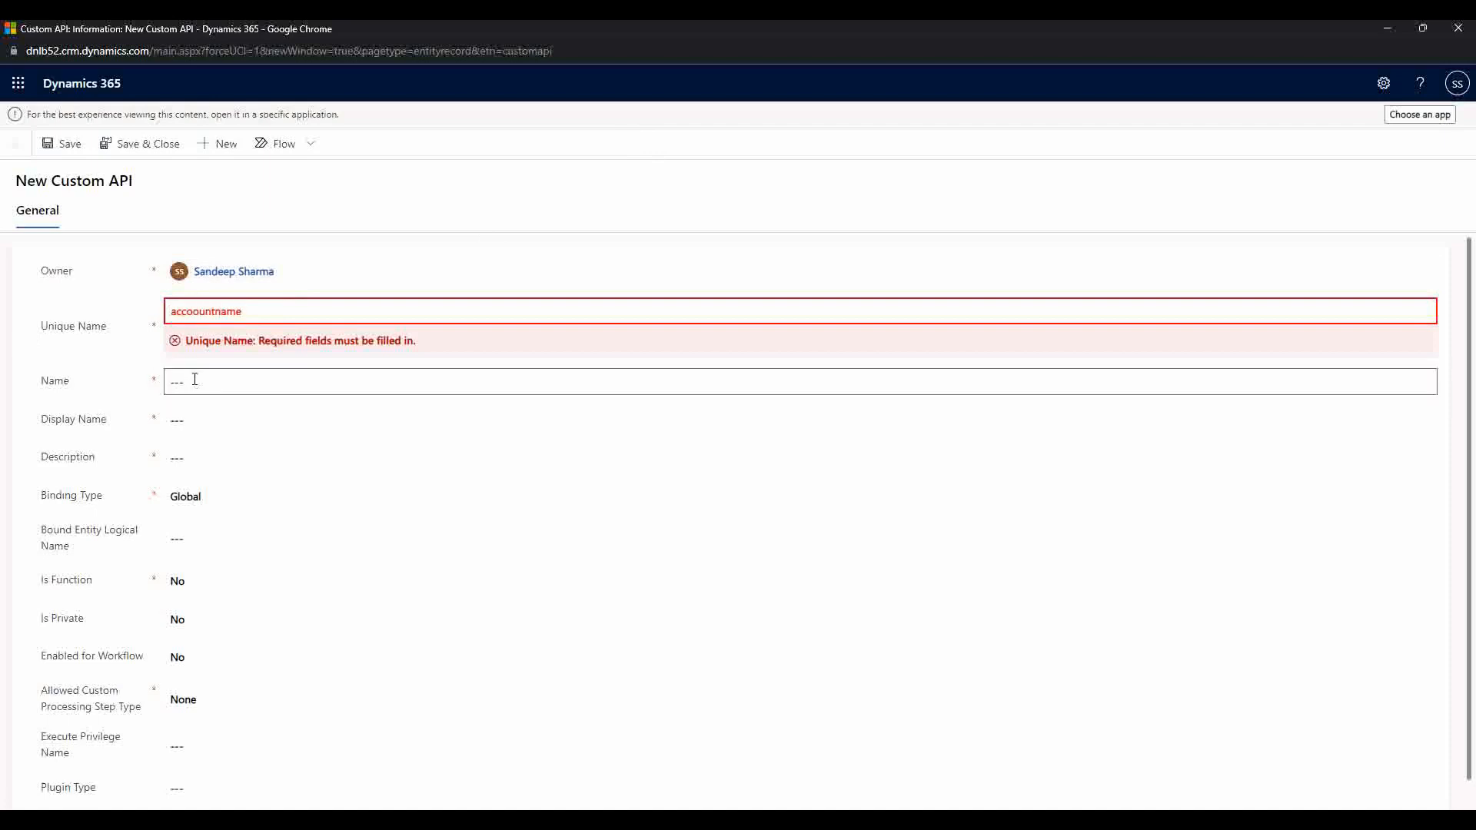
Step: Copy the accoountname unique name and paste it into the Name field
{"action": "left_click", "coordinate": [197, 379]}
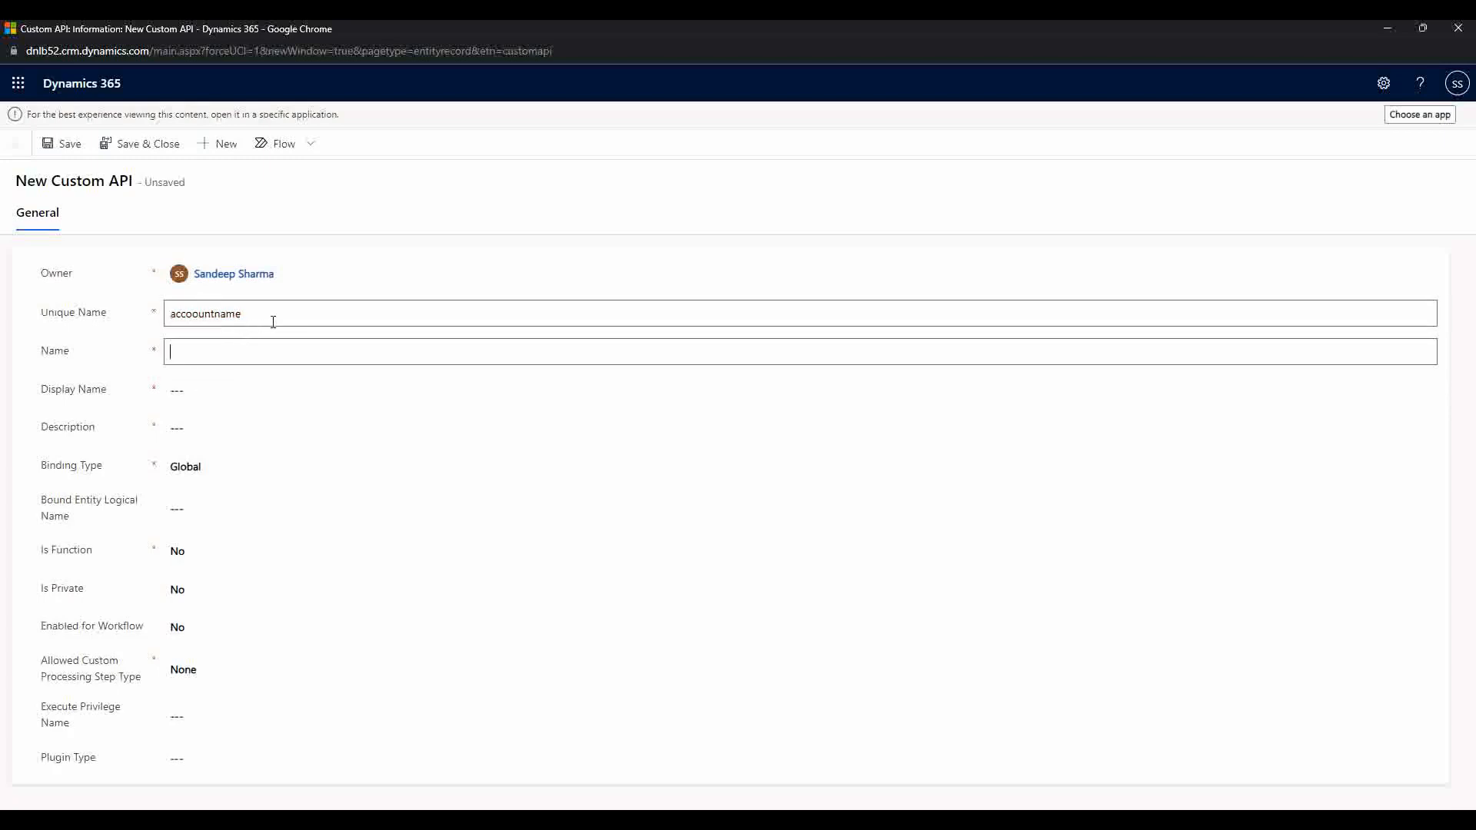
{"action": "left_click", "coordinate": [276, 320]}
{"action": "double_click", "coordinate": [275, 320]}
{"action": "key", "text": "ctrl+c"}
{"action": "left_click", "coordinate": [224, 376]}
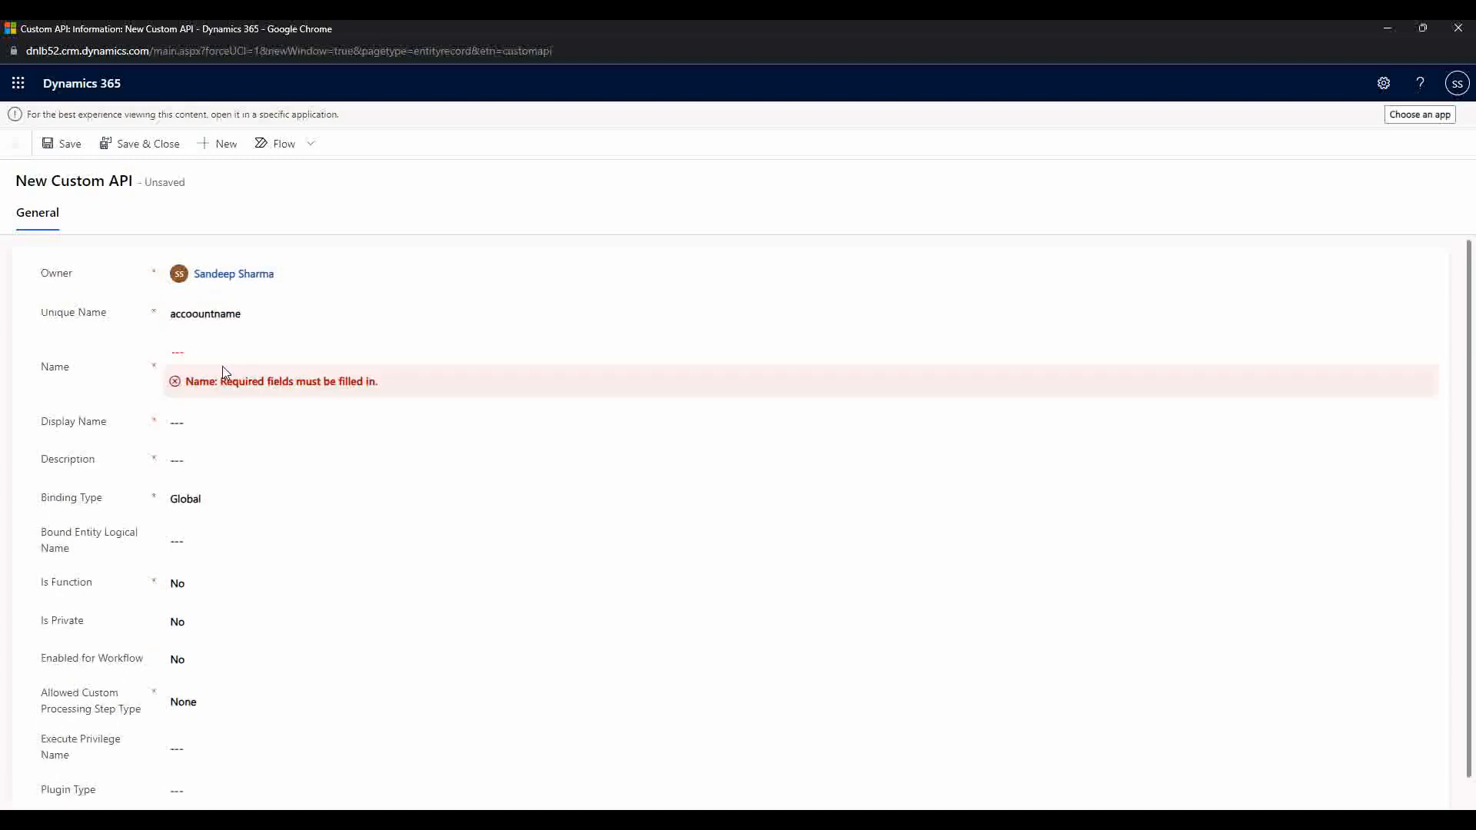
{"action": "key", "text": "ctrl+v"}
Step: Paste accoountname into Display Name and Description, then save the record
{"action": "left_click", "coordinate": [202, 416]}
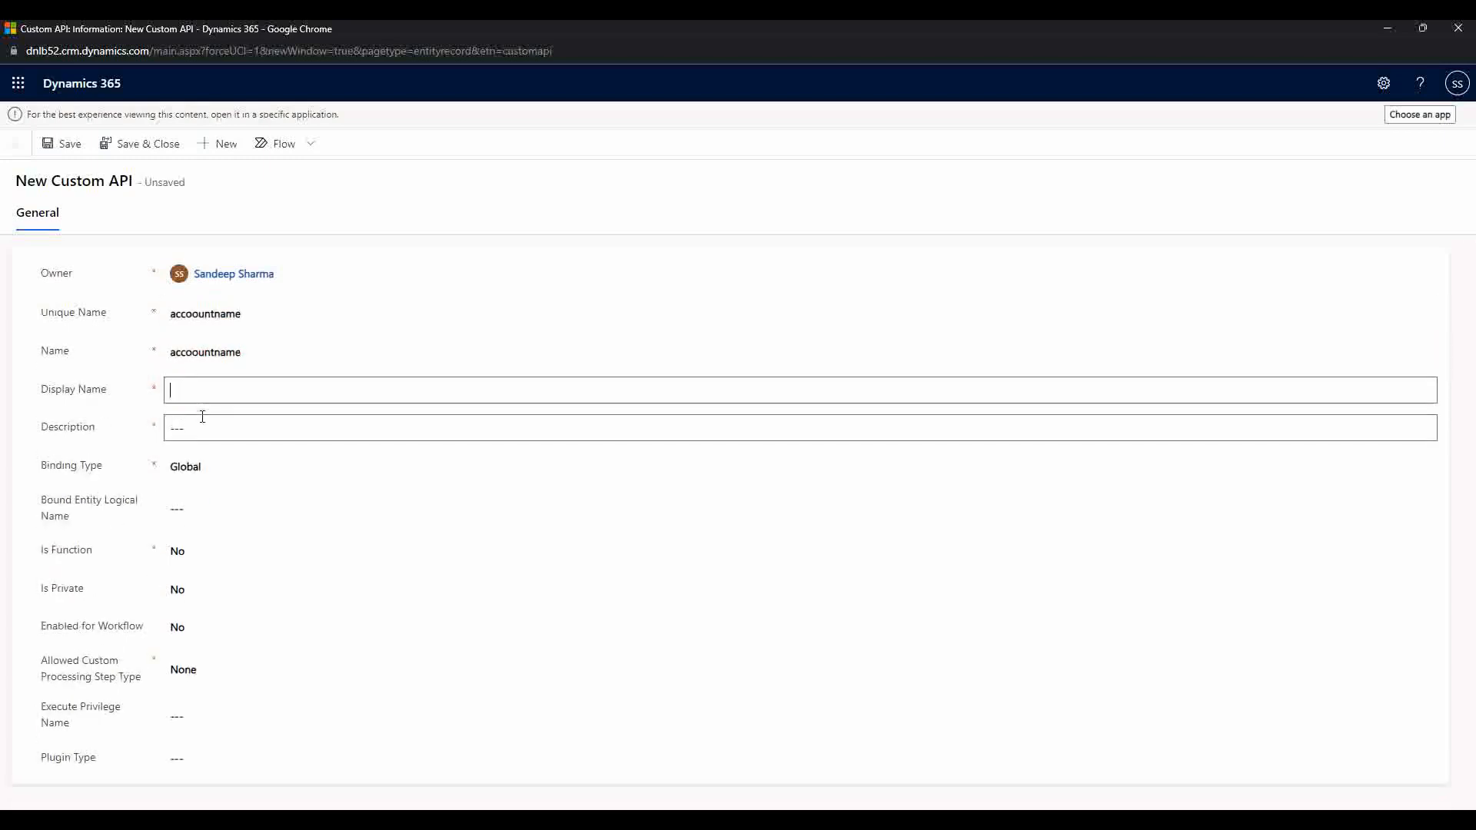
{"action": "key", "text": "ctrl+v"}
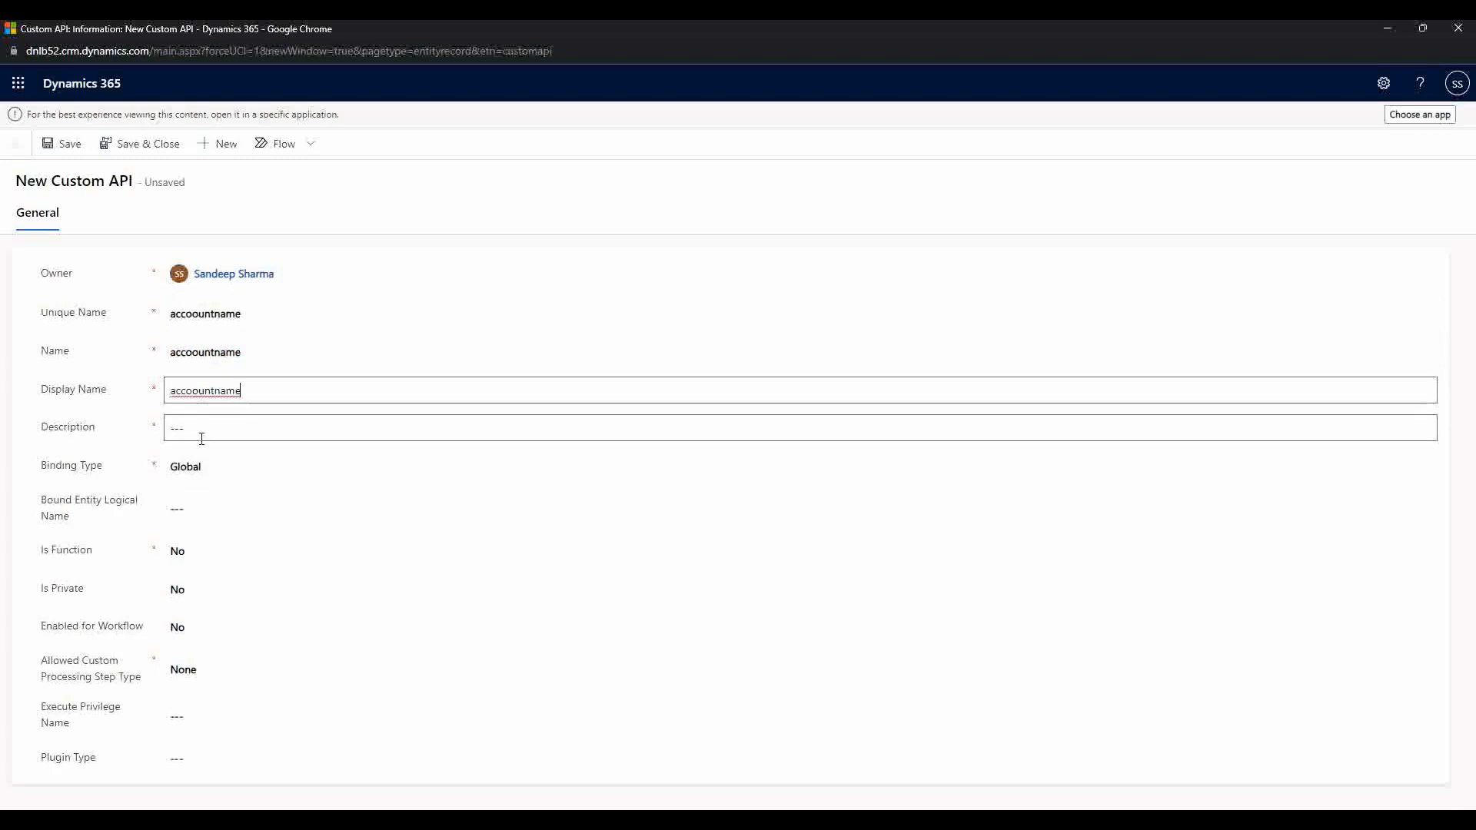
{"action": "left_click", "coordinate": [241, 429]}
{"action": "key", "text": "ctrl+v"}
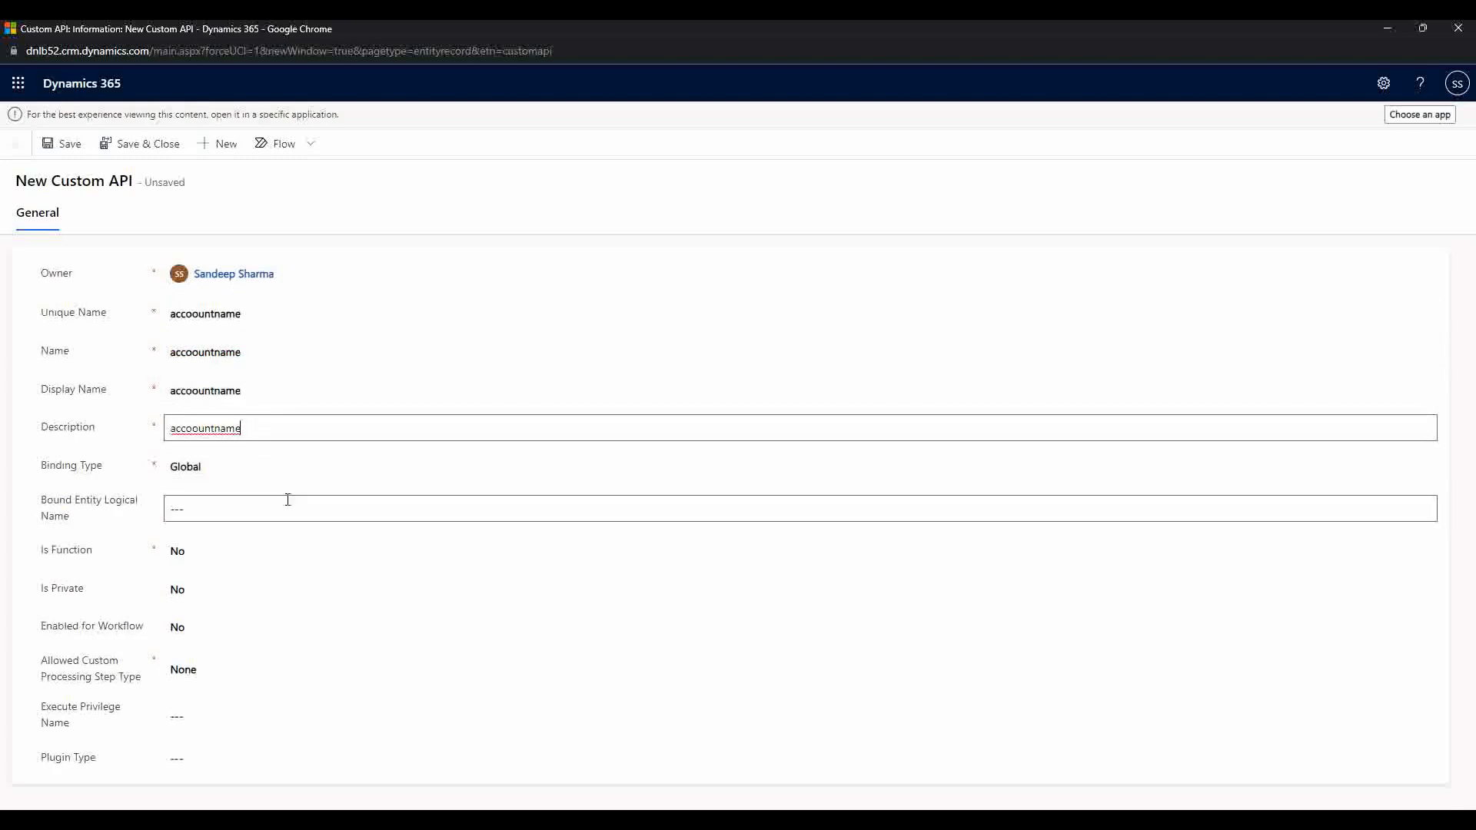
{"action": "left_click", "coordinate": [562, 189]}
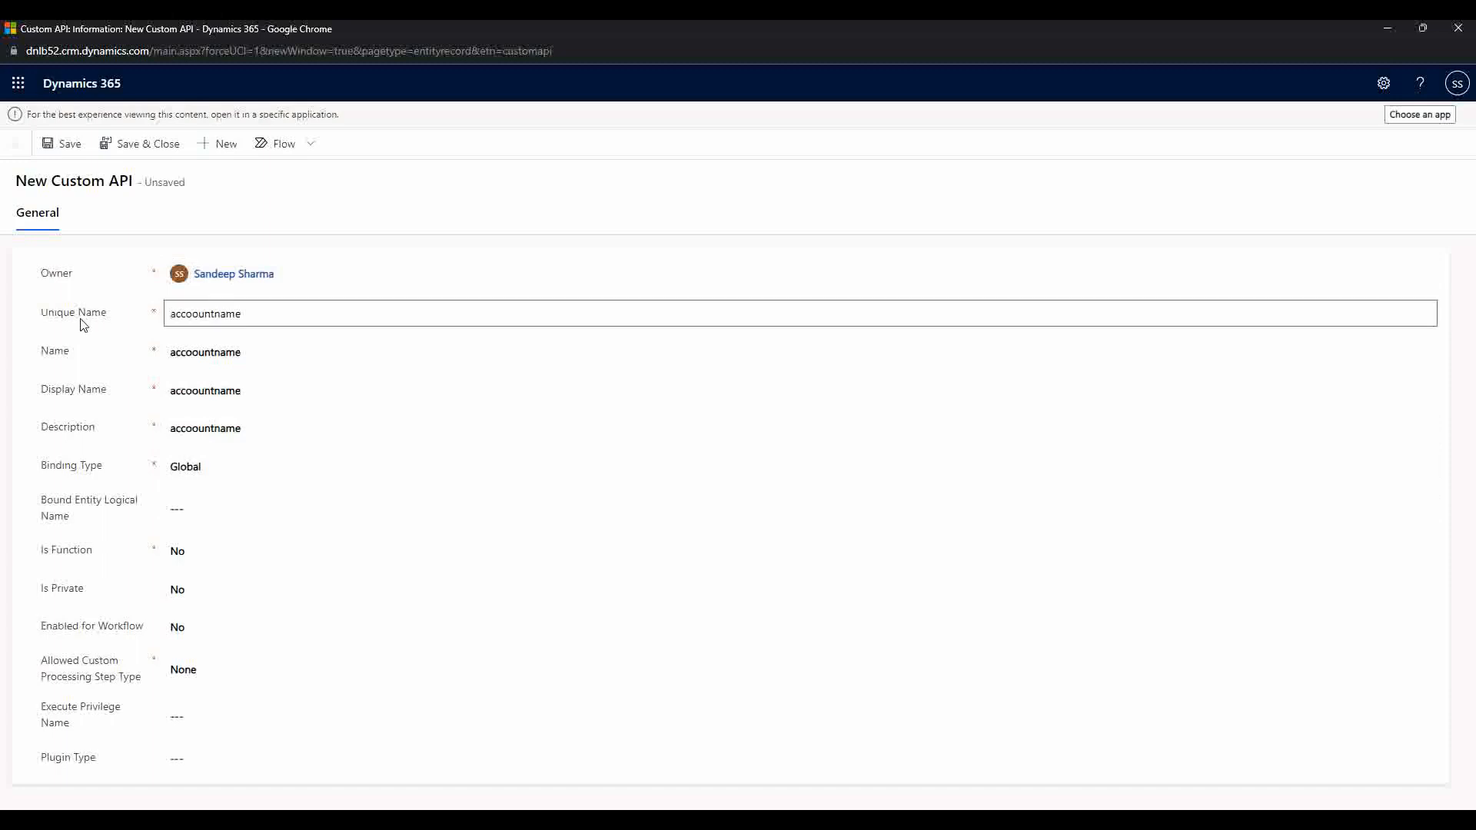
{"action": "left_click", "coordinate": [69, 146]}
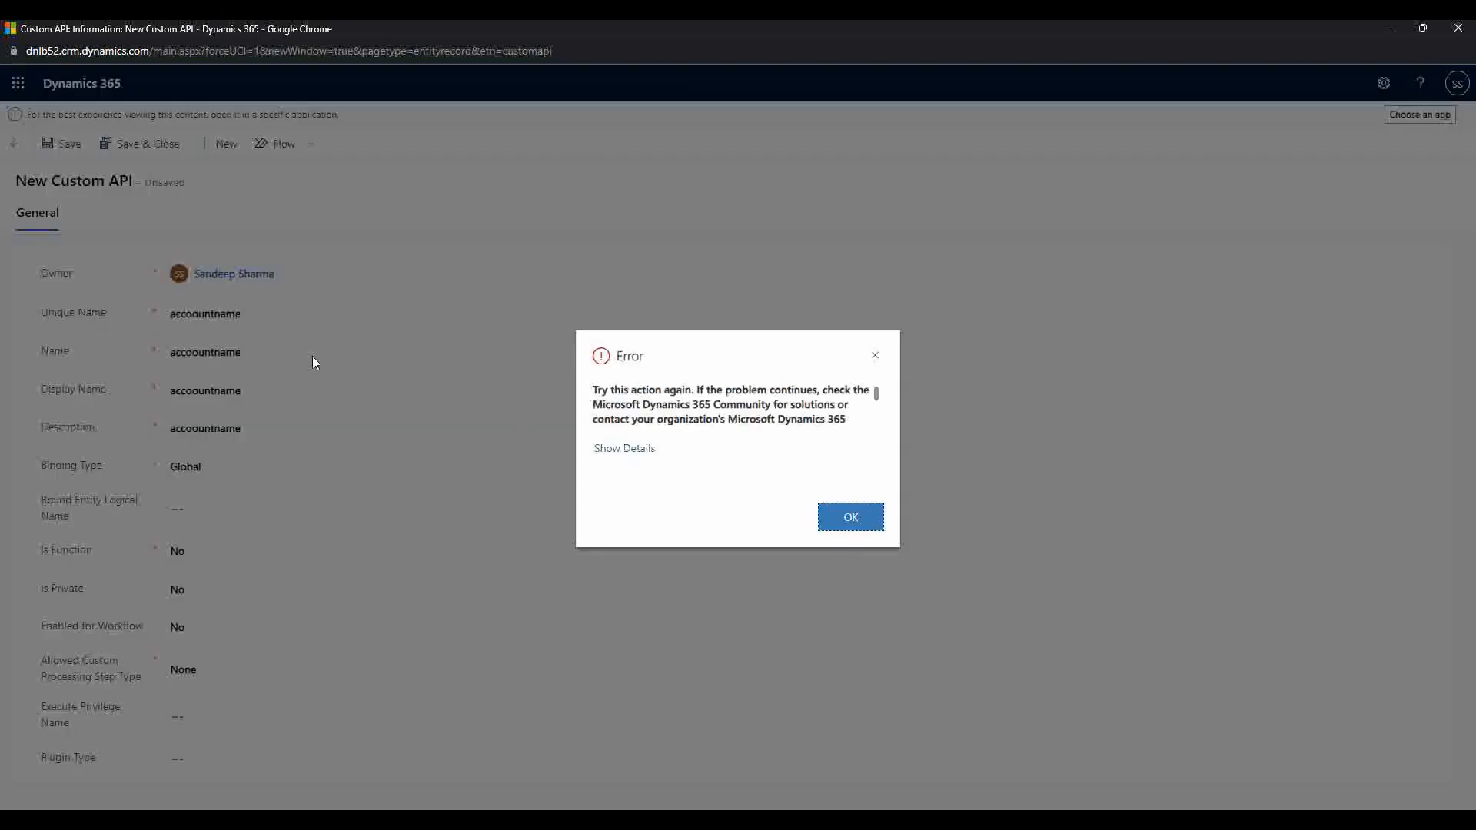
Step: Dismiss the error message returned by the save
{"action": "left_click", "coordinate": [857, 518]}
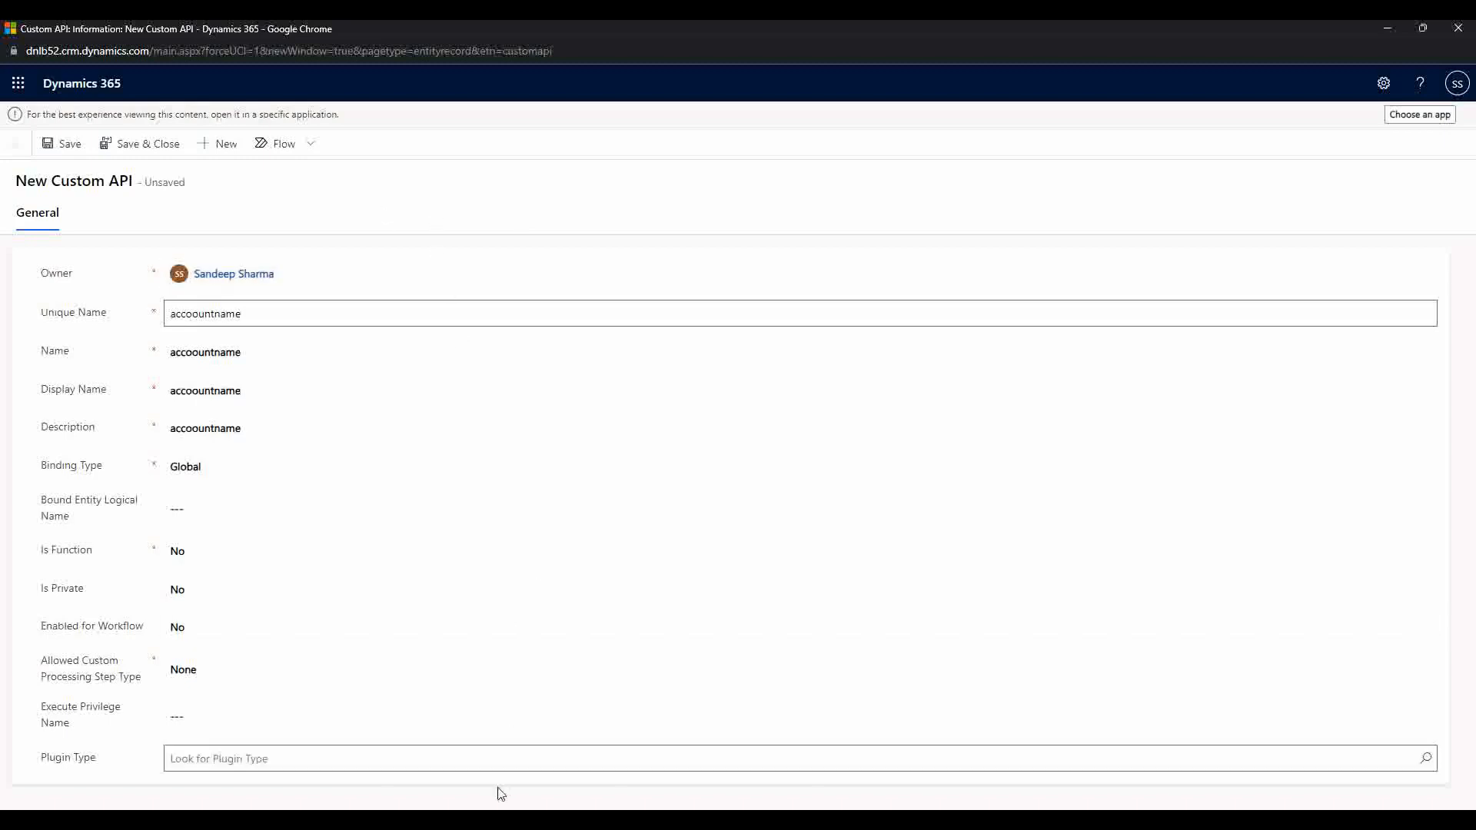
Step: Set the Register Custom API dialog's Solution to dnlb.customization
{"action": "mouse_move", "coordinate": [502, 821]}
{"action": "left_click", "coordinate": [519, 771]}
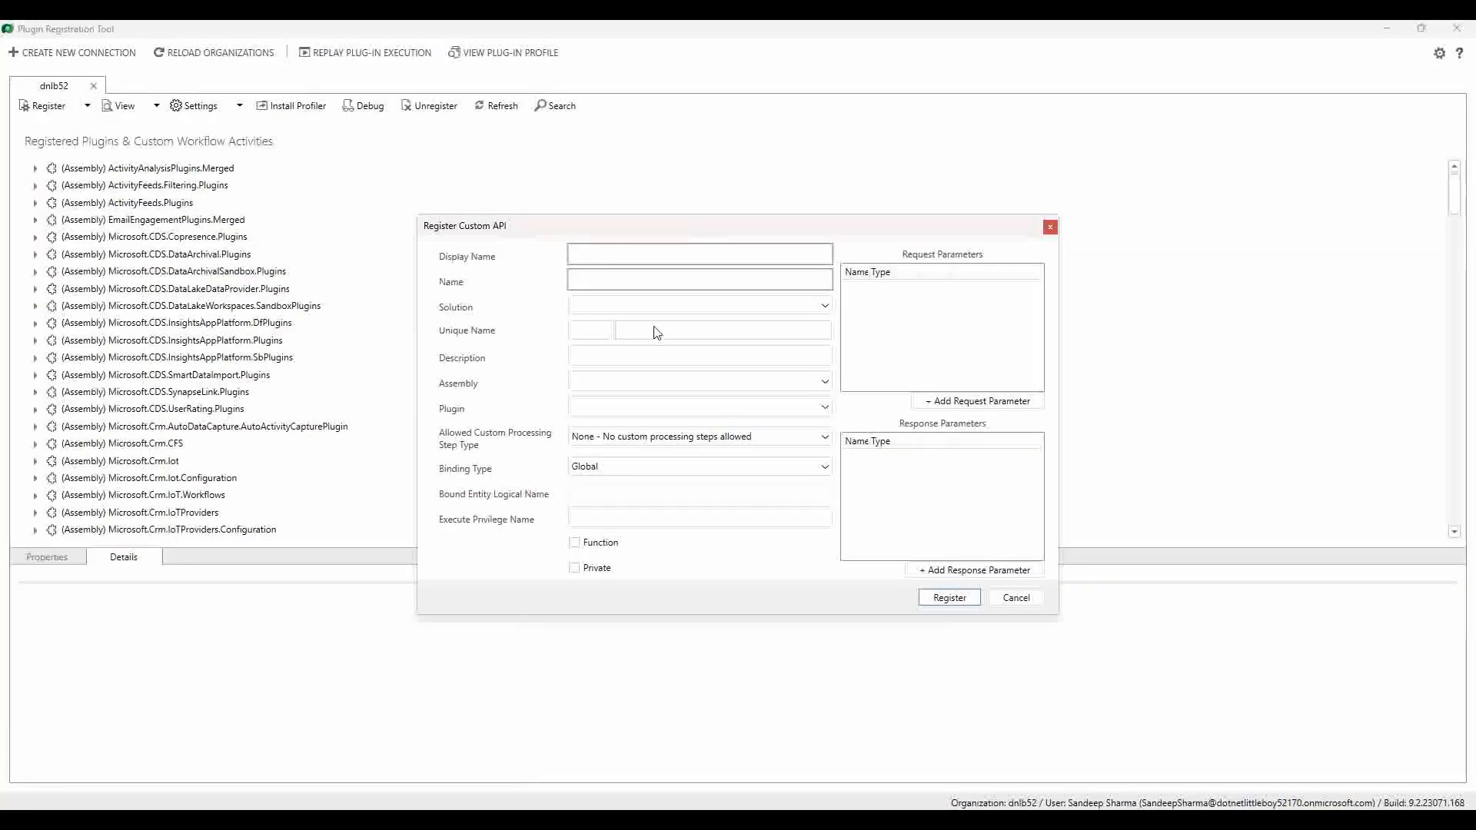
{"action": "left_click", "coordinate": [627, 311]}
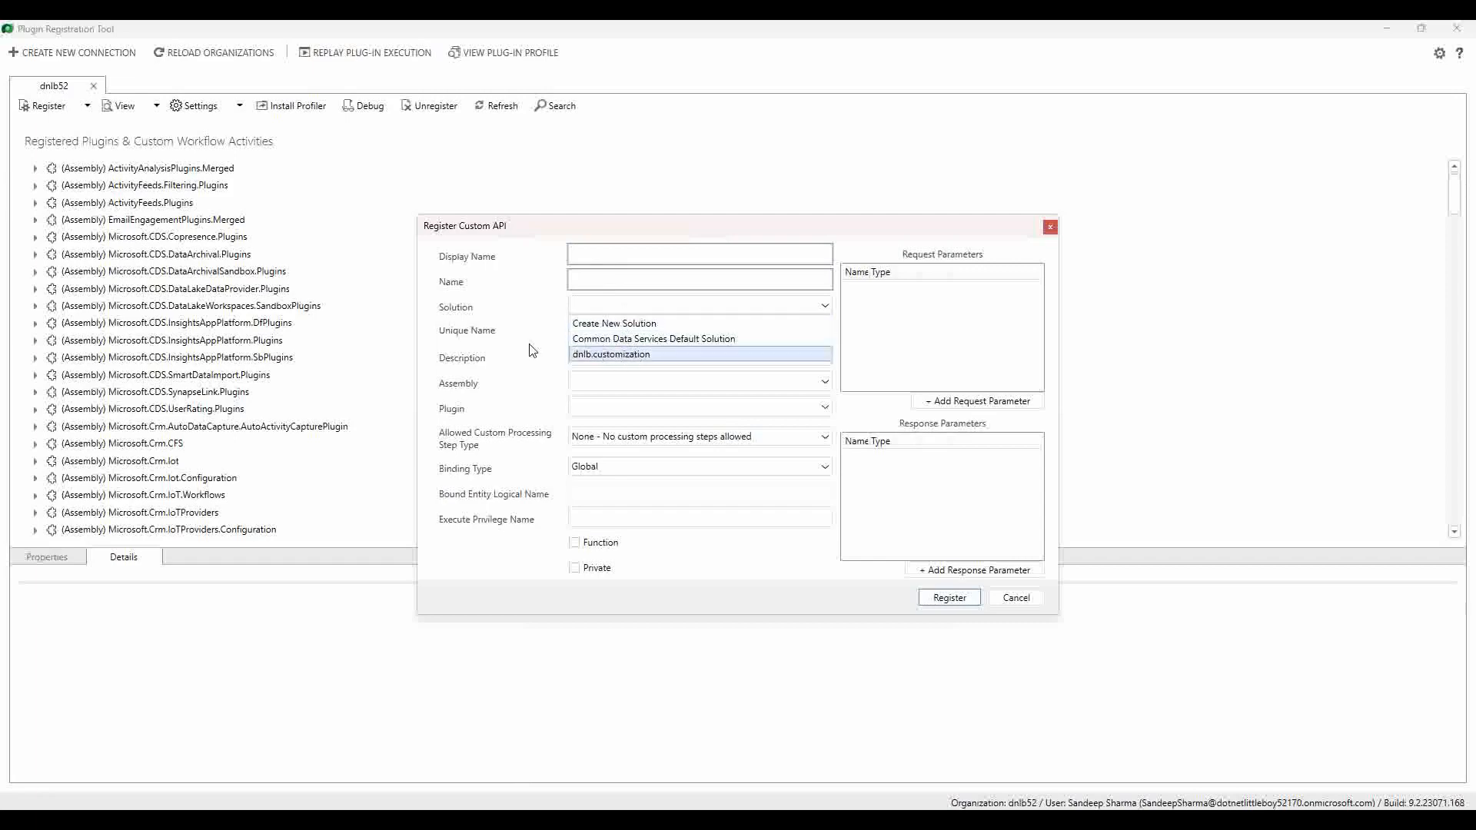
{"action": "left_click", "coordinate": [572, 353]}
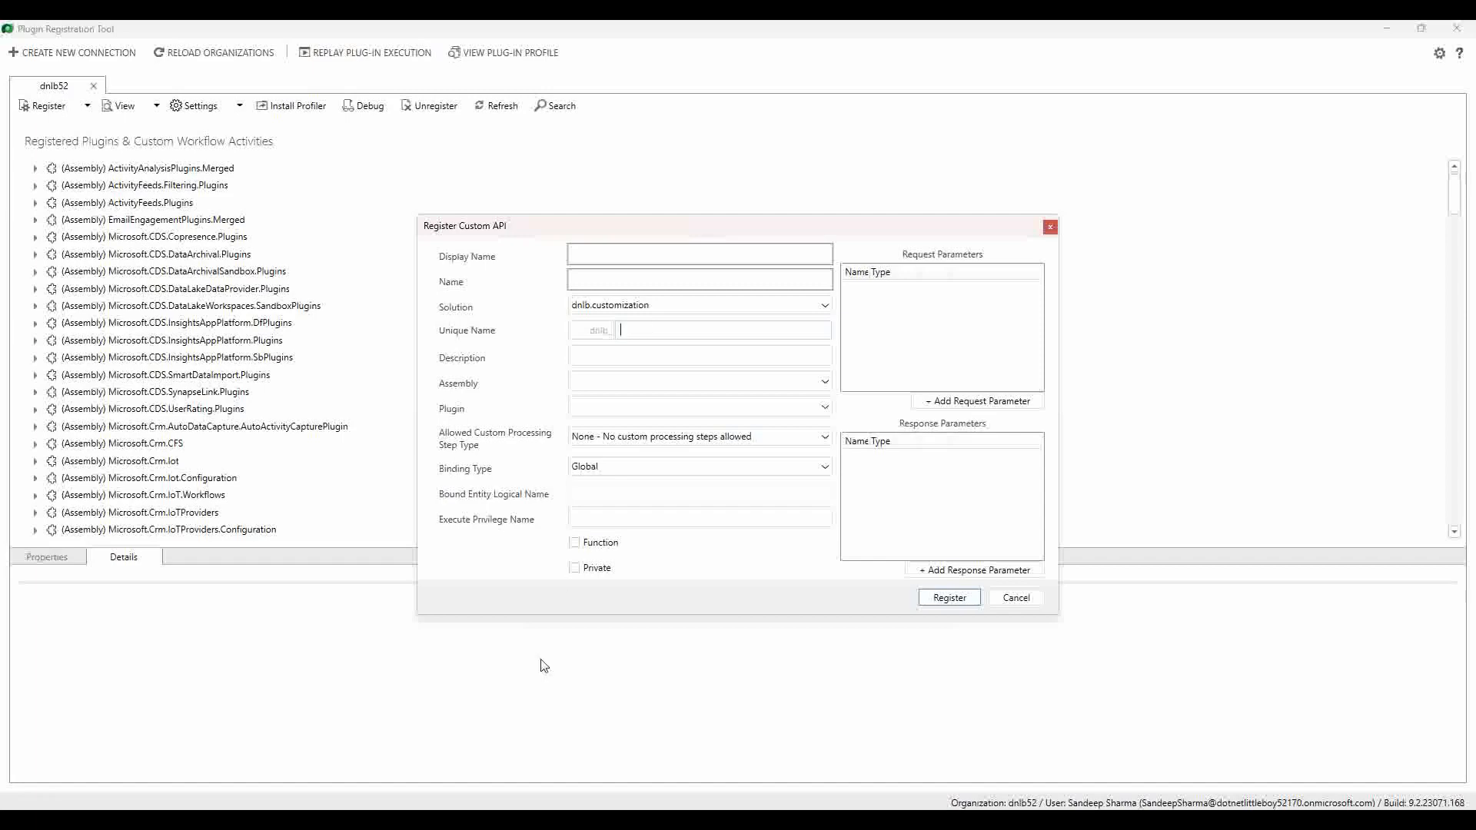
Step: Return to the Chrome Custom API form window from the taskbar
{"action": "mouse_move", "coordinate": [434, 821]}
{"action": "right_click", "coordinate": [535, 821]}
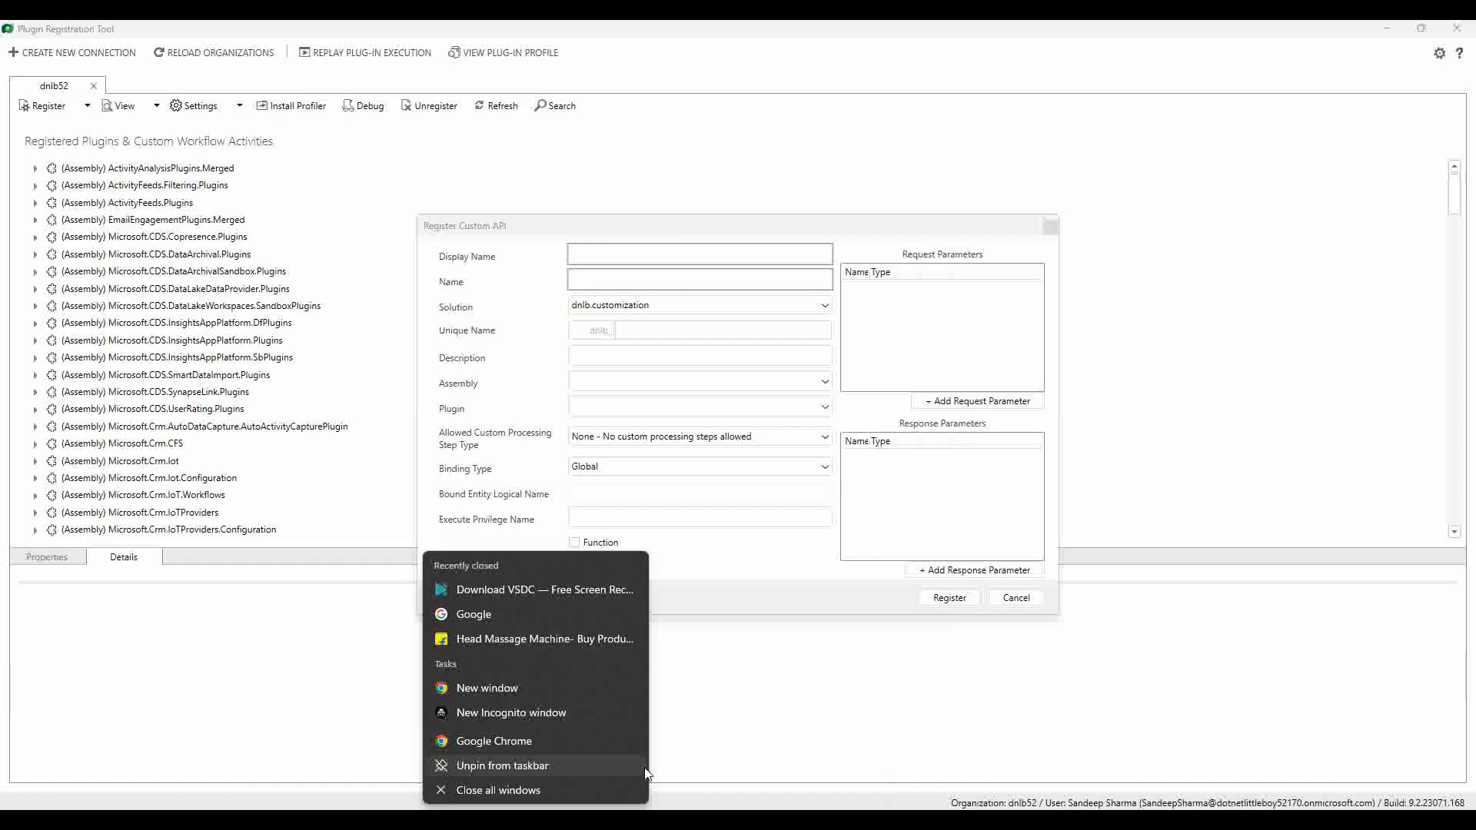
{"action": "left_click", "coordinate": [536, 821]}
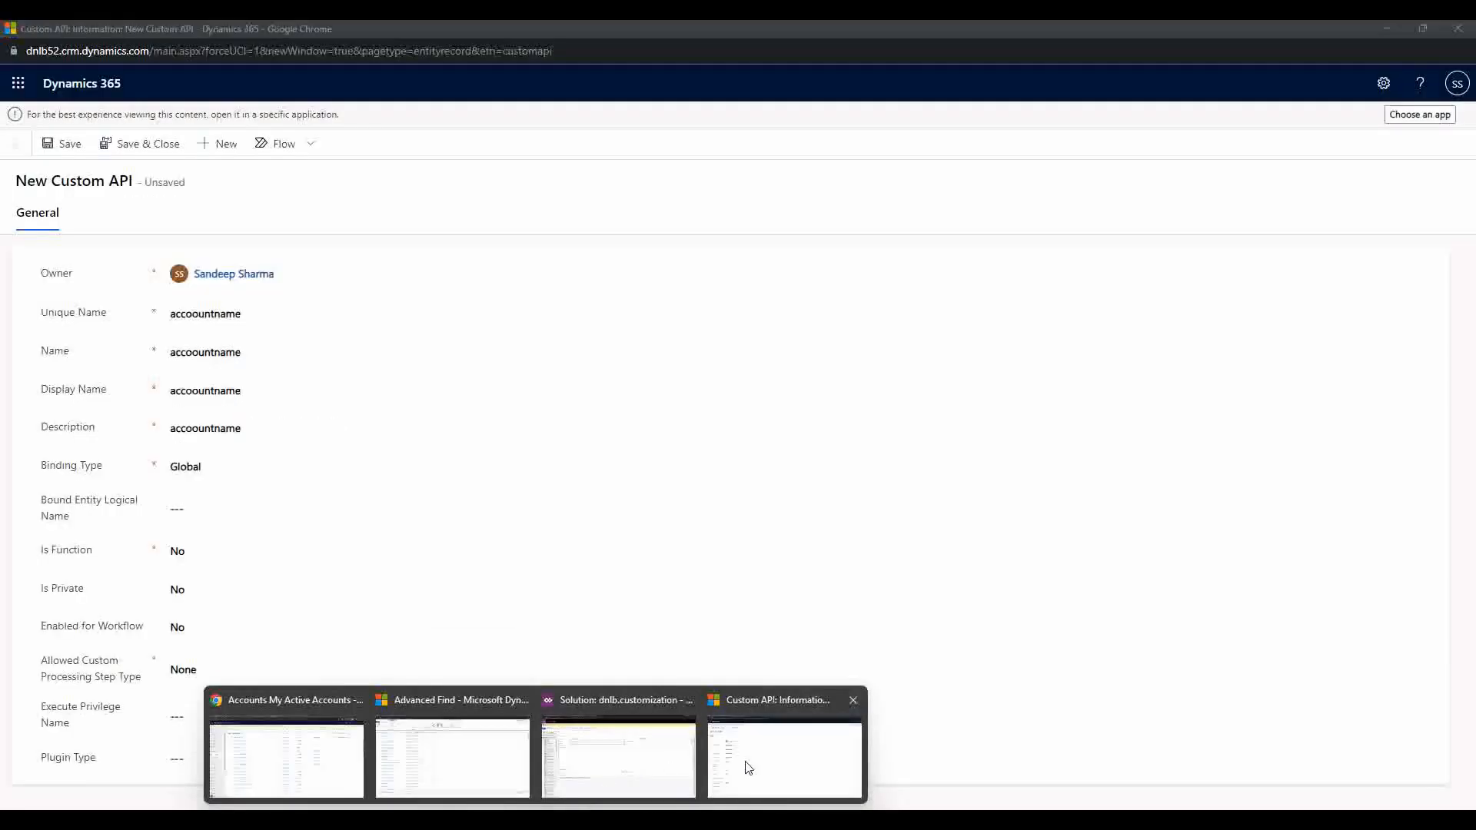
Step: Check the accoountname fields and Global binding, then bring up the dnlb.customization solution window
{"action": "left_click", "coordinate": [748, 764]}
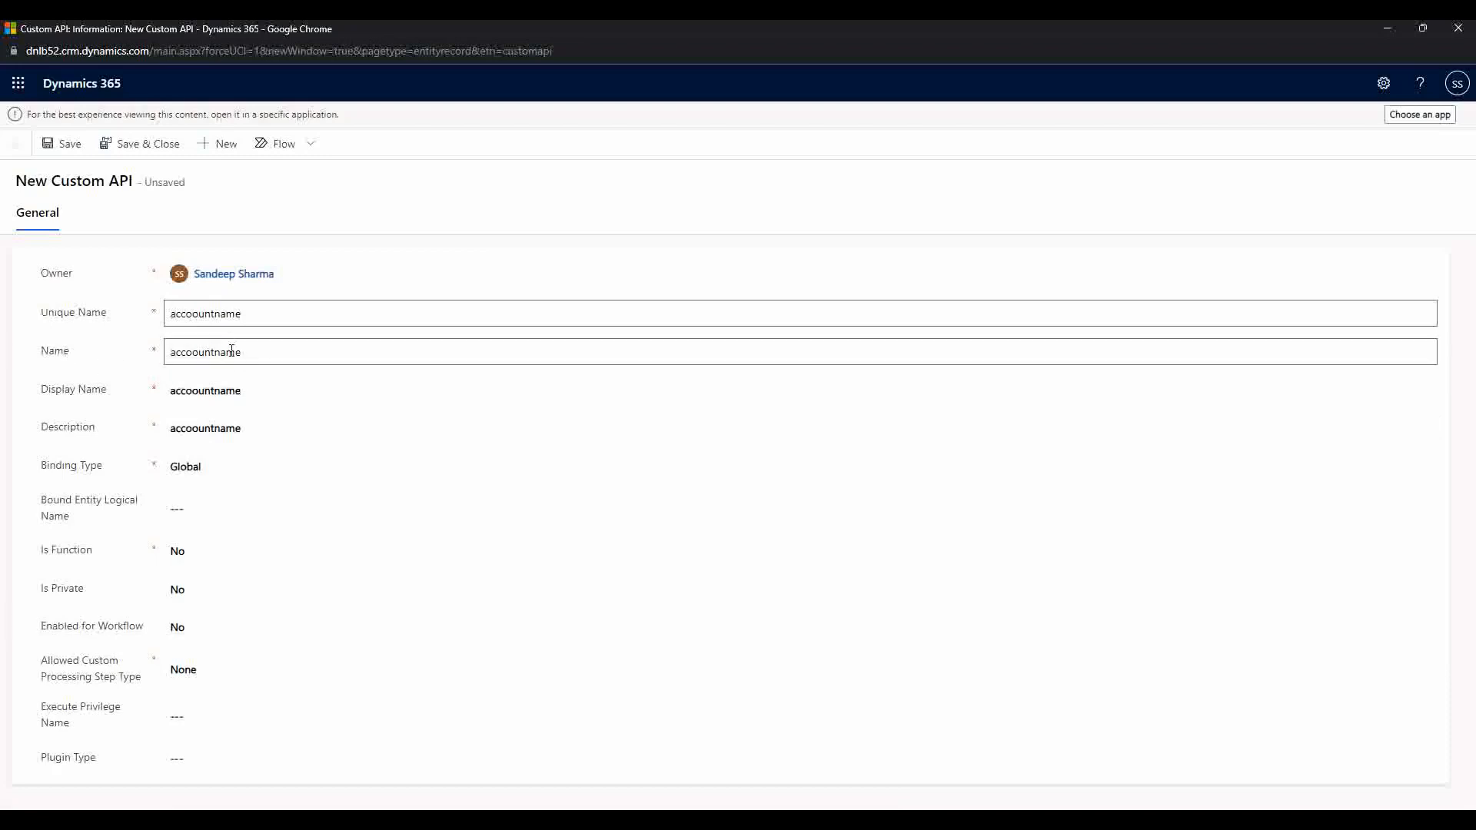
{"action": "left_click", "coordinate": [250, 353]}
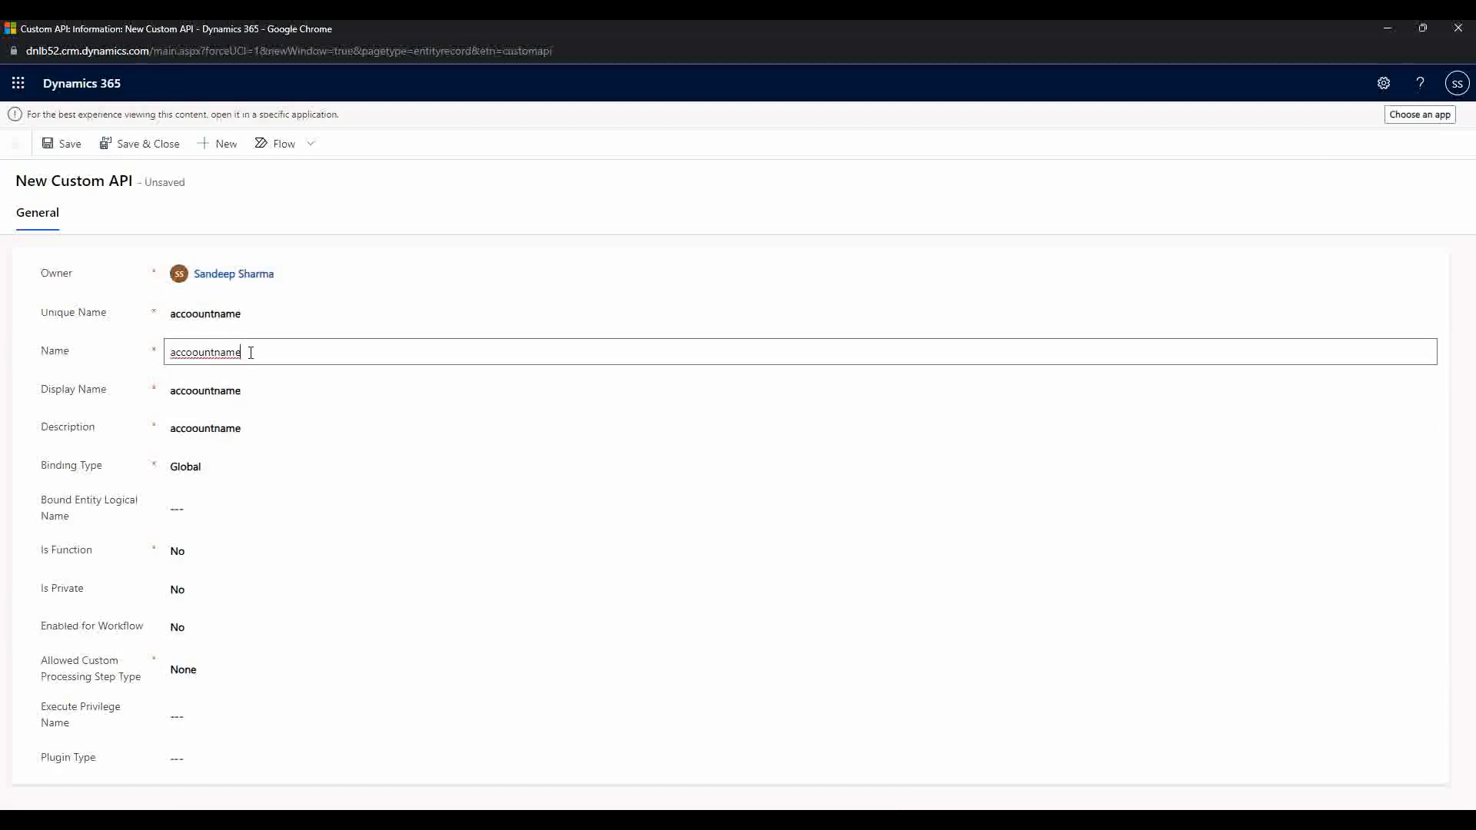
{"action": "left_click", "coordinate": [264, 386]}
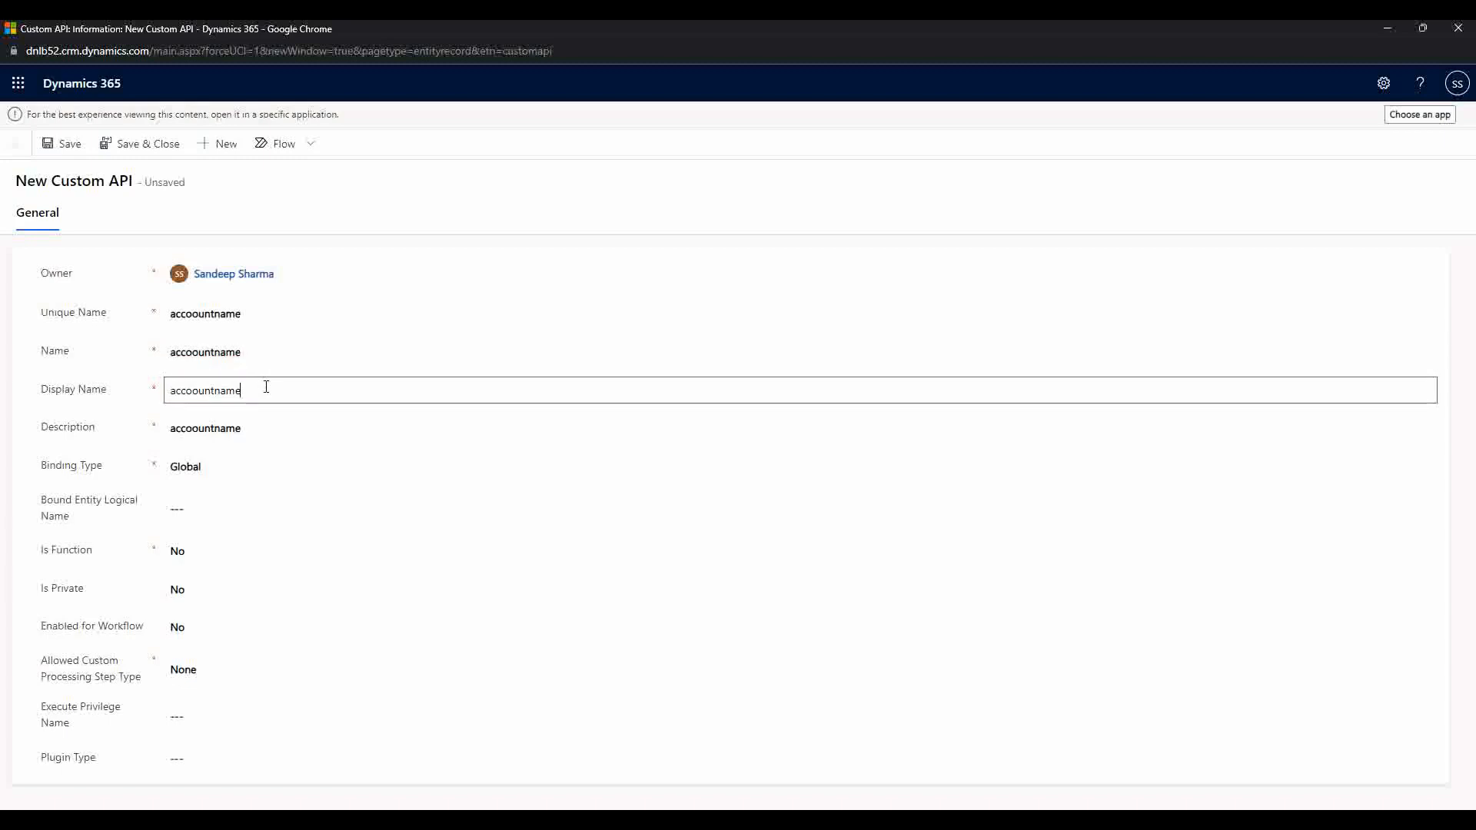
{"action": "left_click", "coordinate": [273, 428]}
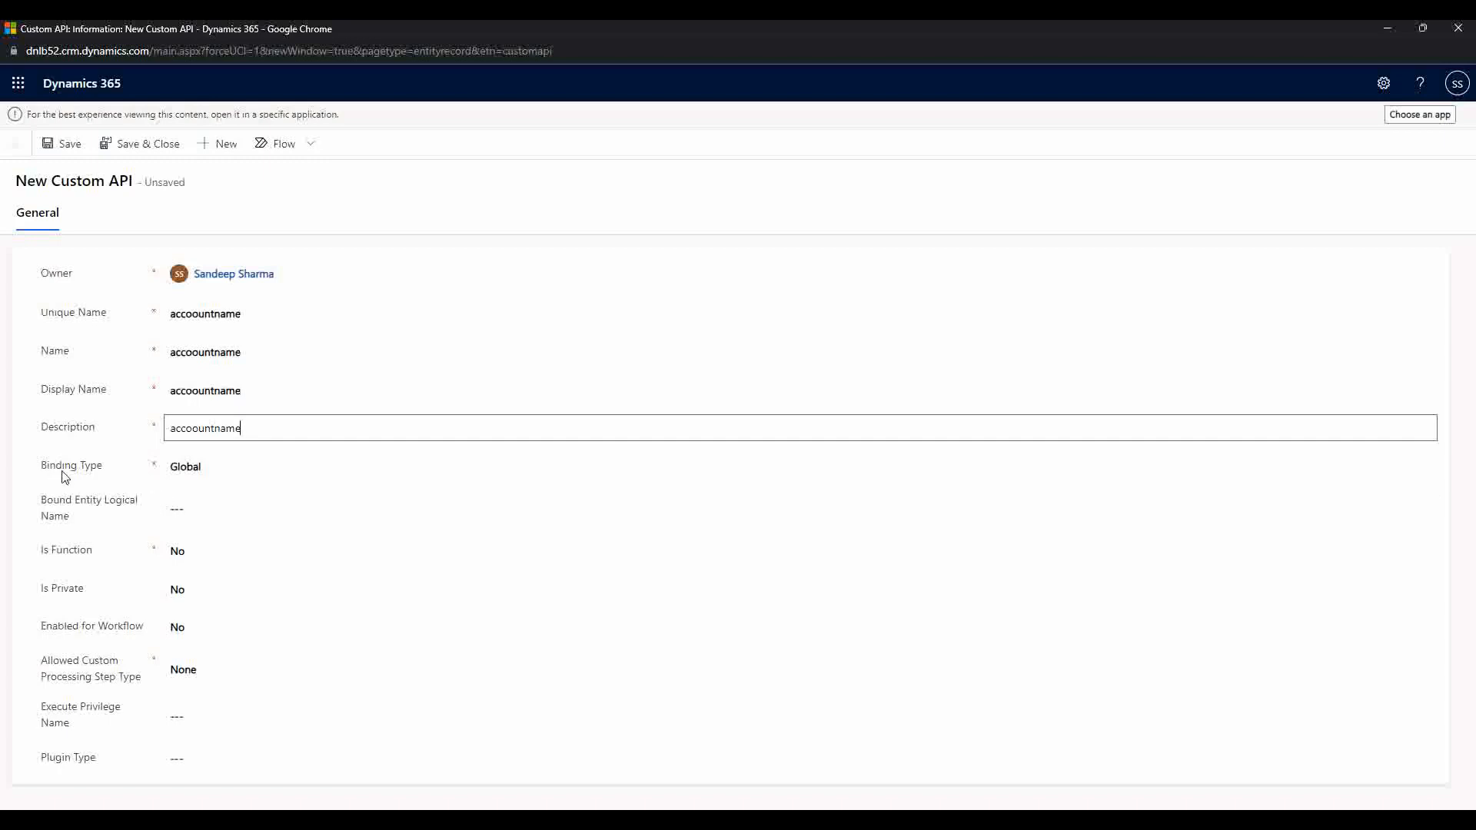
{"action": "left_click", "coordinate": [188, 471]}
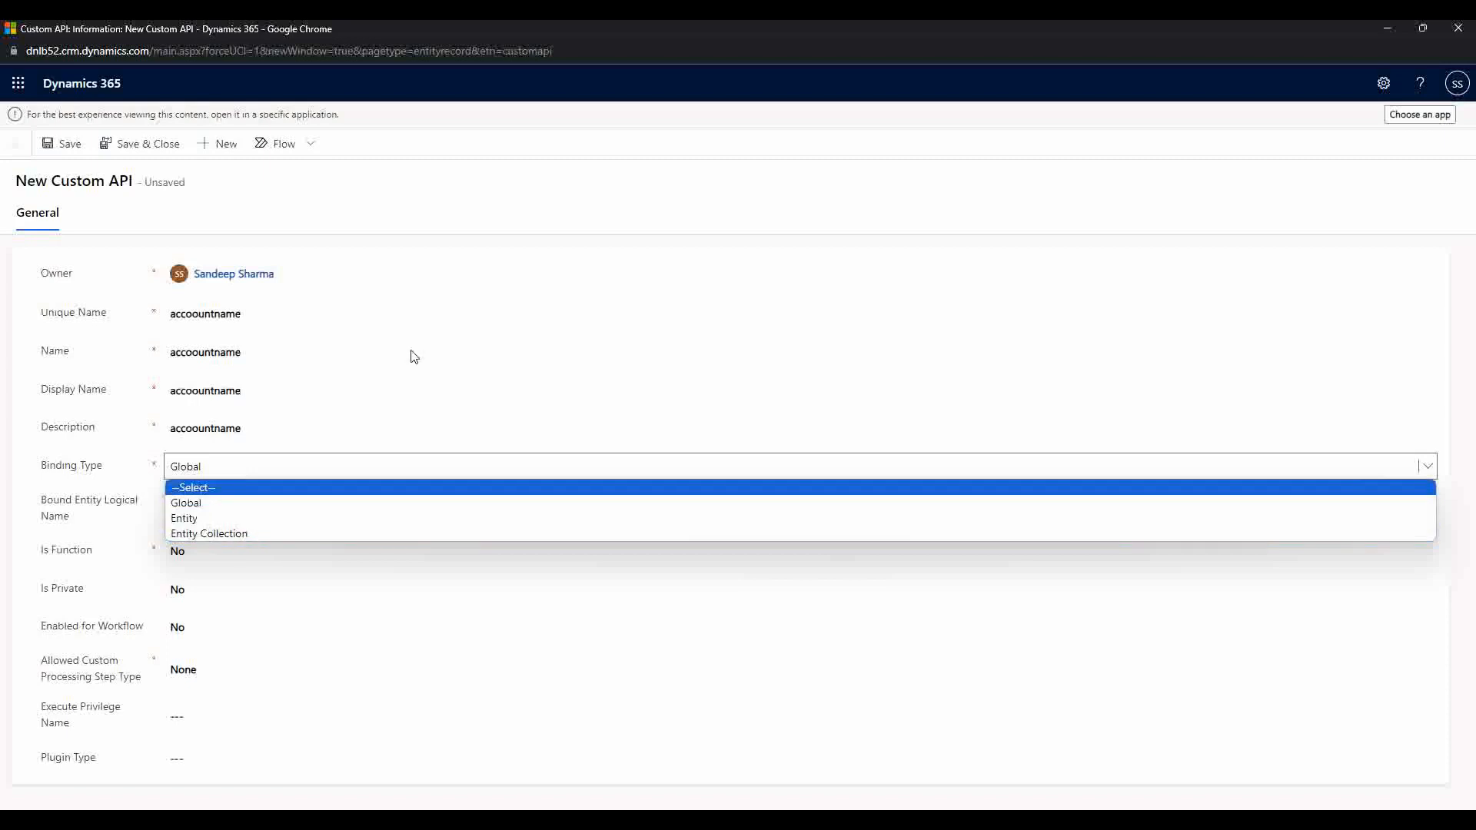
{"action": "left_click", "coordinate": [631, 203]}
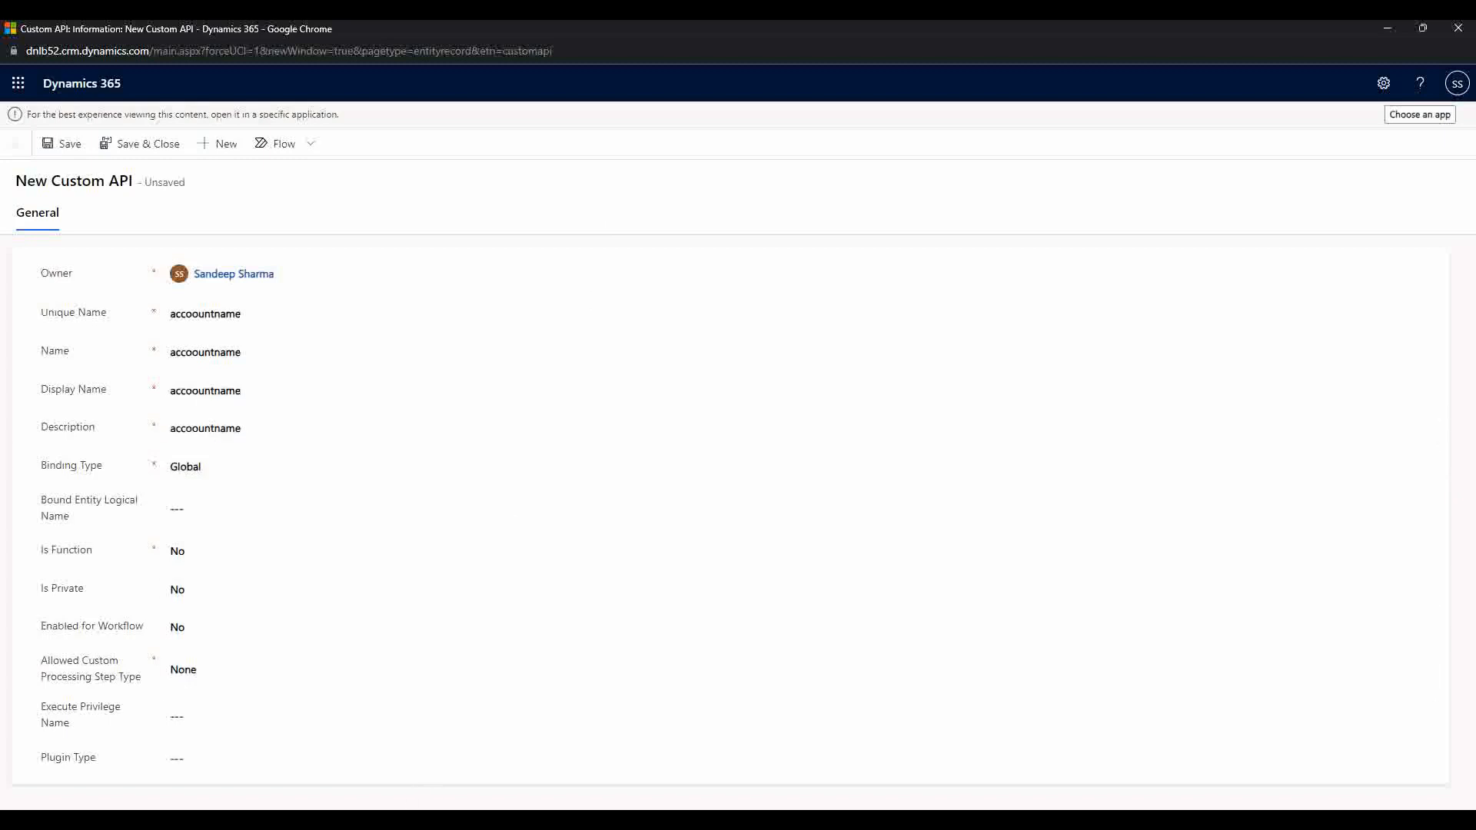
{"action": "left_click", "coordinate": [570, 766]}
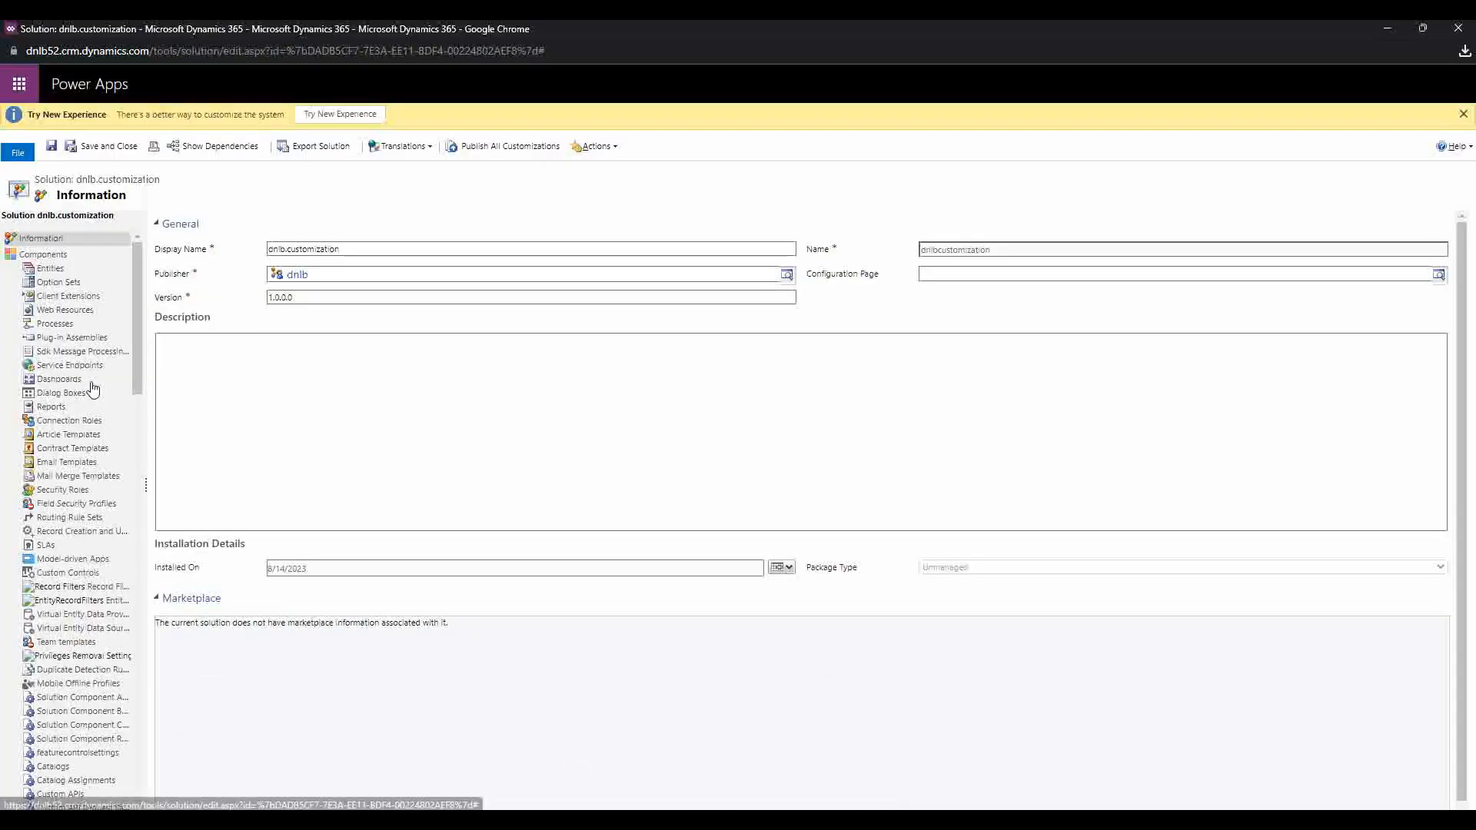
Step: Show the solution's Processes components, start a new process, then restore the window size
{"action": "left_click", "coordinate": [54, 324]}
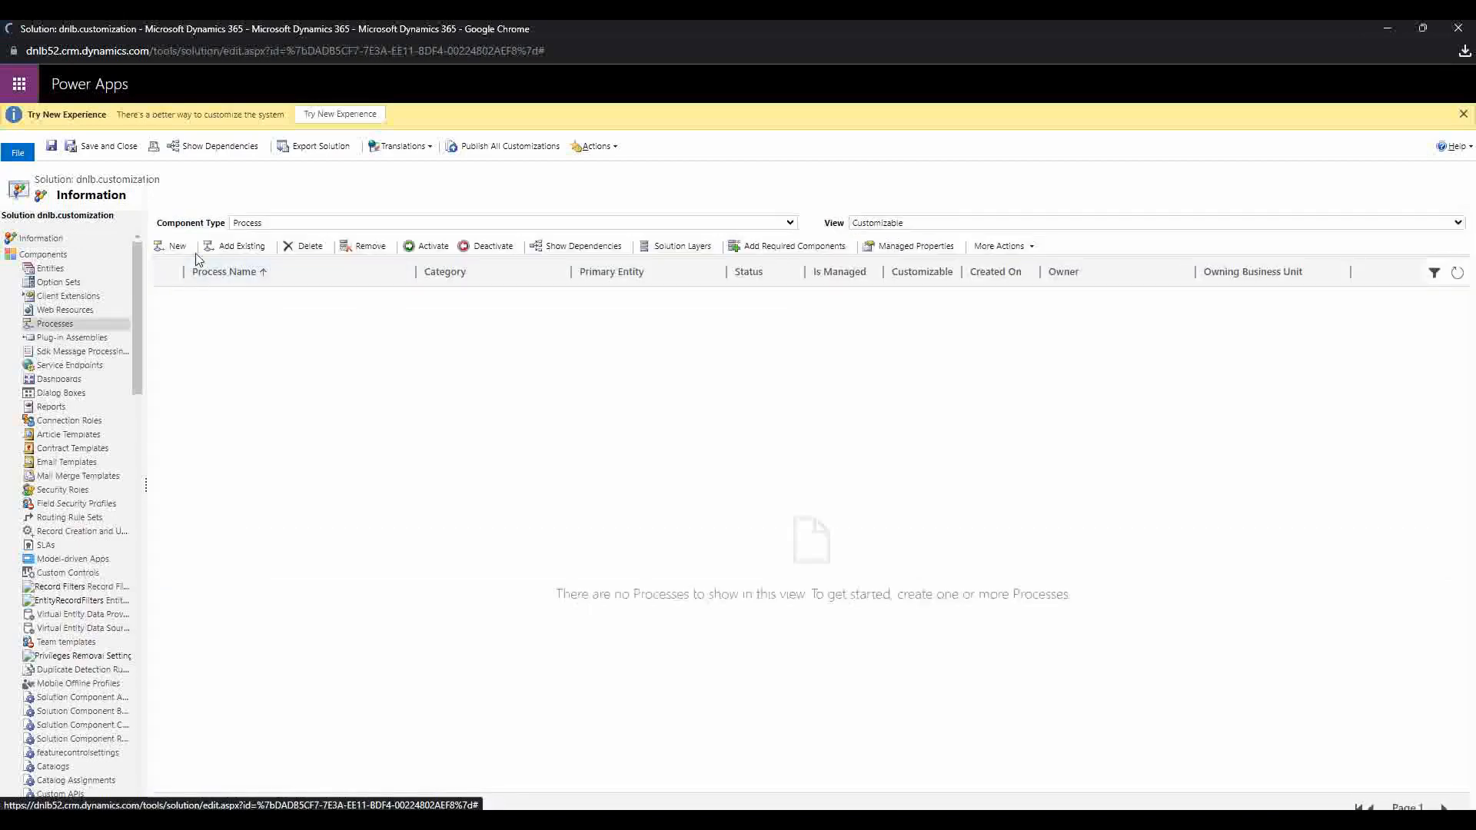
{"action": "left_click", "coordinate": [173, 246]}
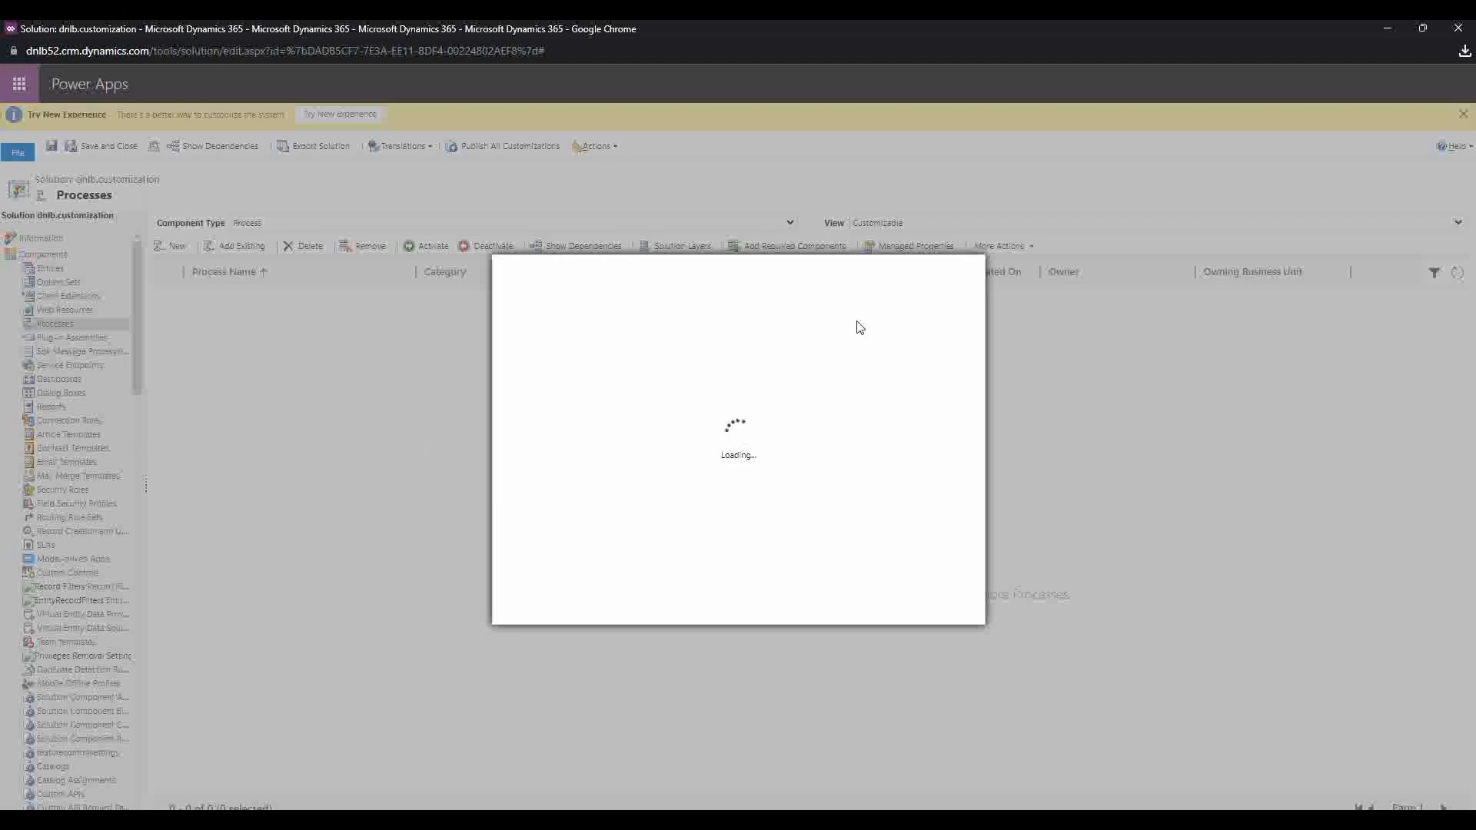
{"action": "left_click_drag", "start_coordinate": [1391, 29], "coordinate": [1273, 109]}
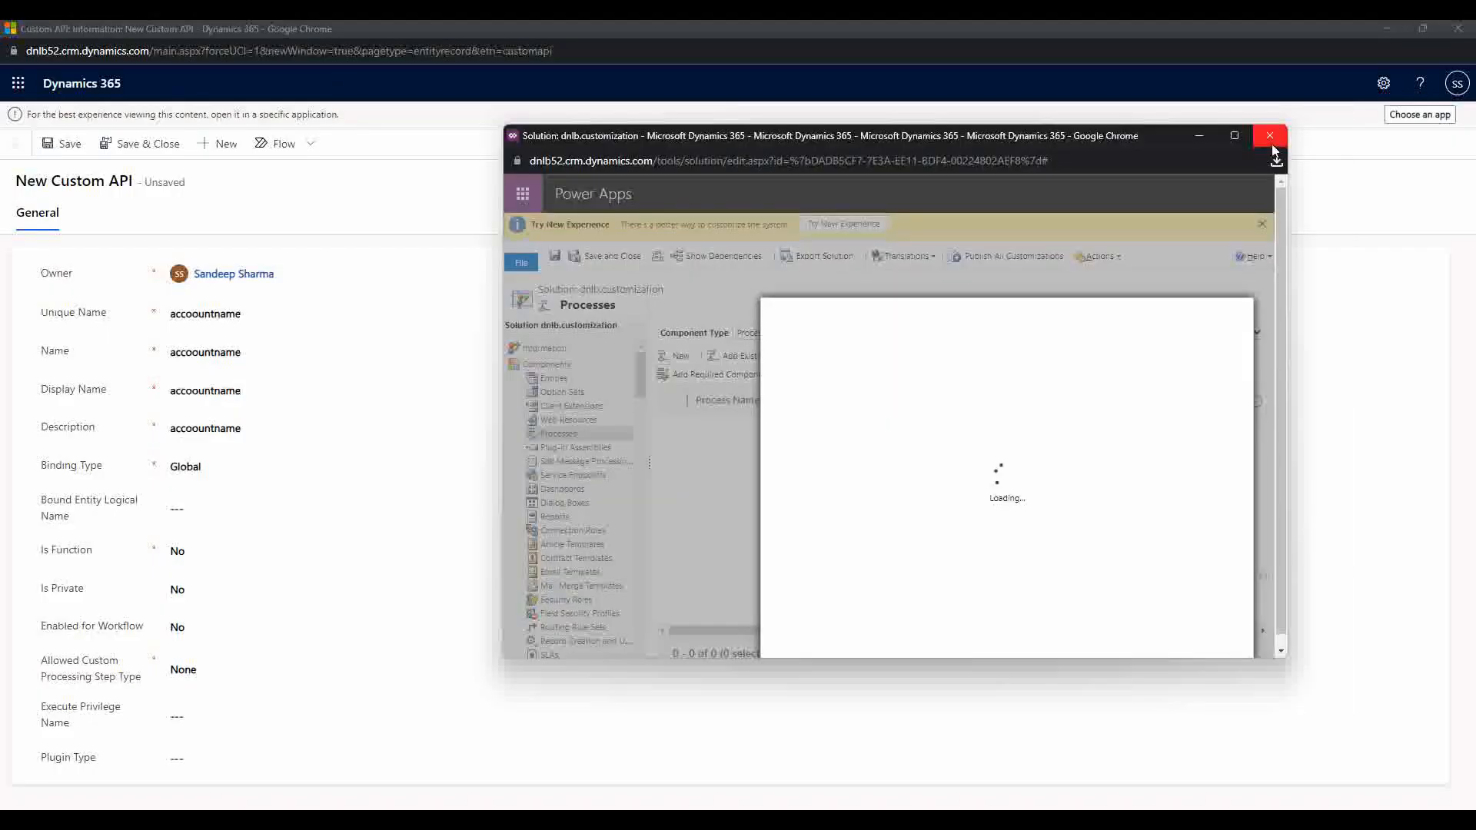
Step: Close the solution window and reopen dnlb.customization maximized from Customization's All Solutions list
{"action": "left_click", "coordinate": [1270, 138]}
{"action": "mouse_move", "coordinate": [520, 776]}
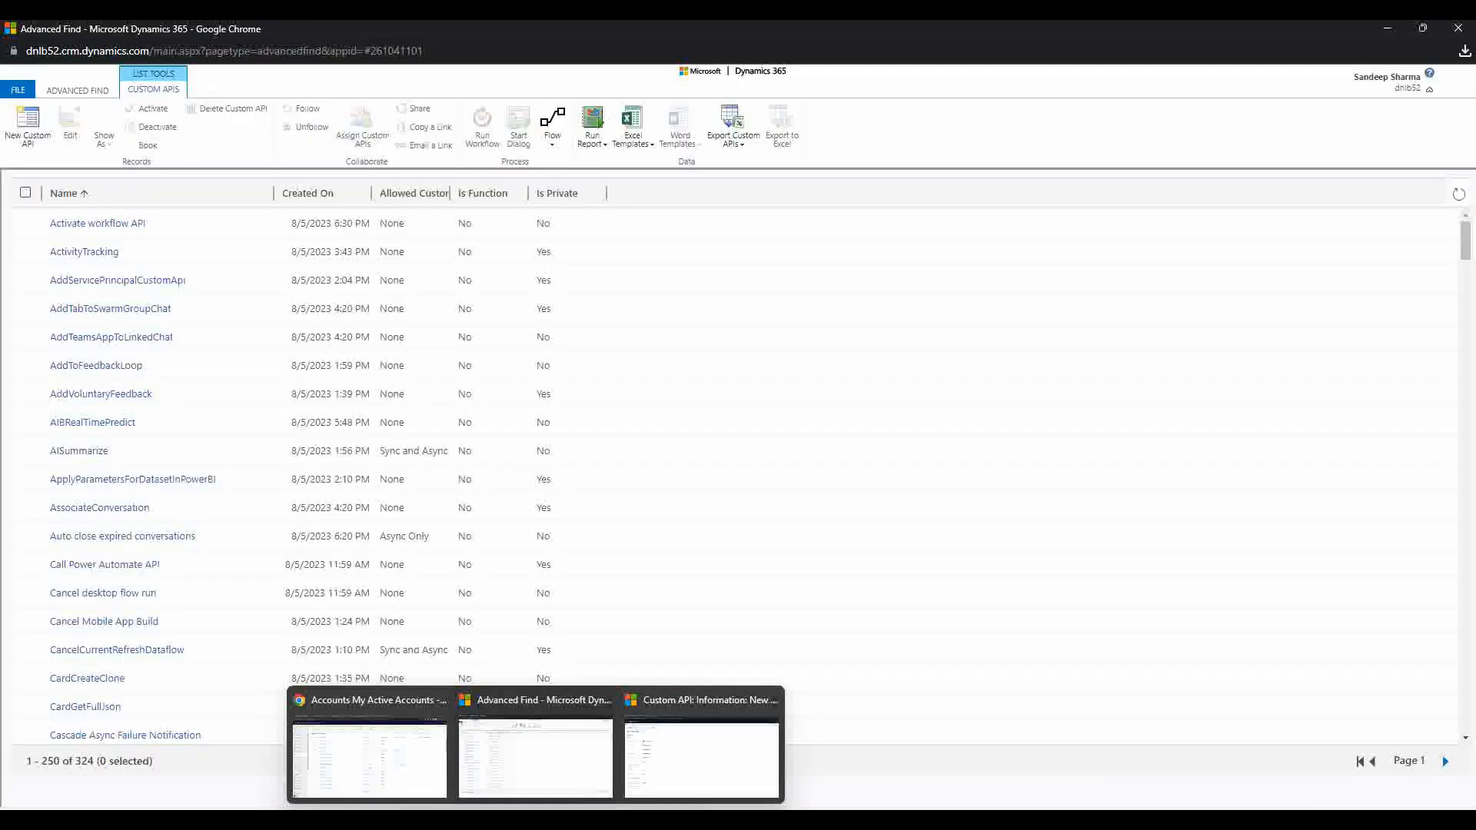
{"action": "left_click", "coordinate": [369, 757]}
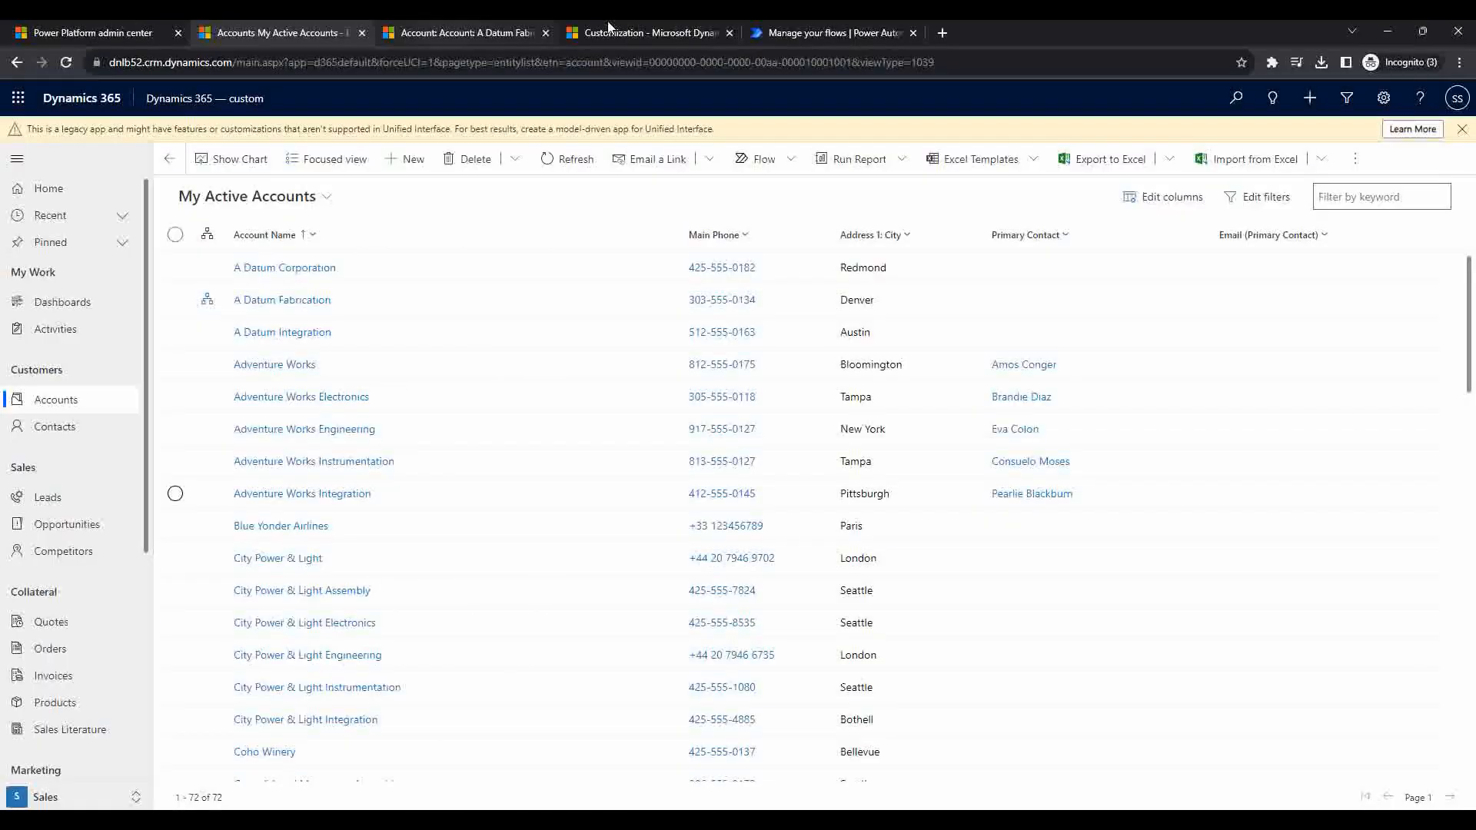
{"action": "left_click", "coordinate": [608, 29]}
{"action": "left_click", "coordinate": [100, 279]}
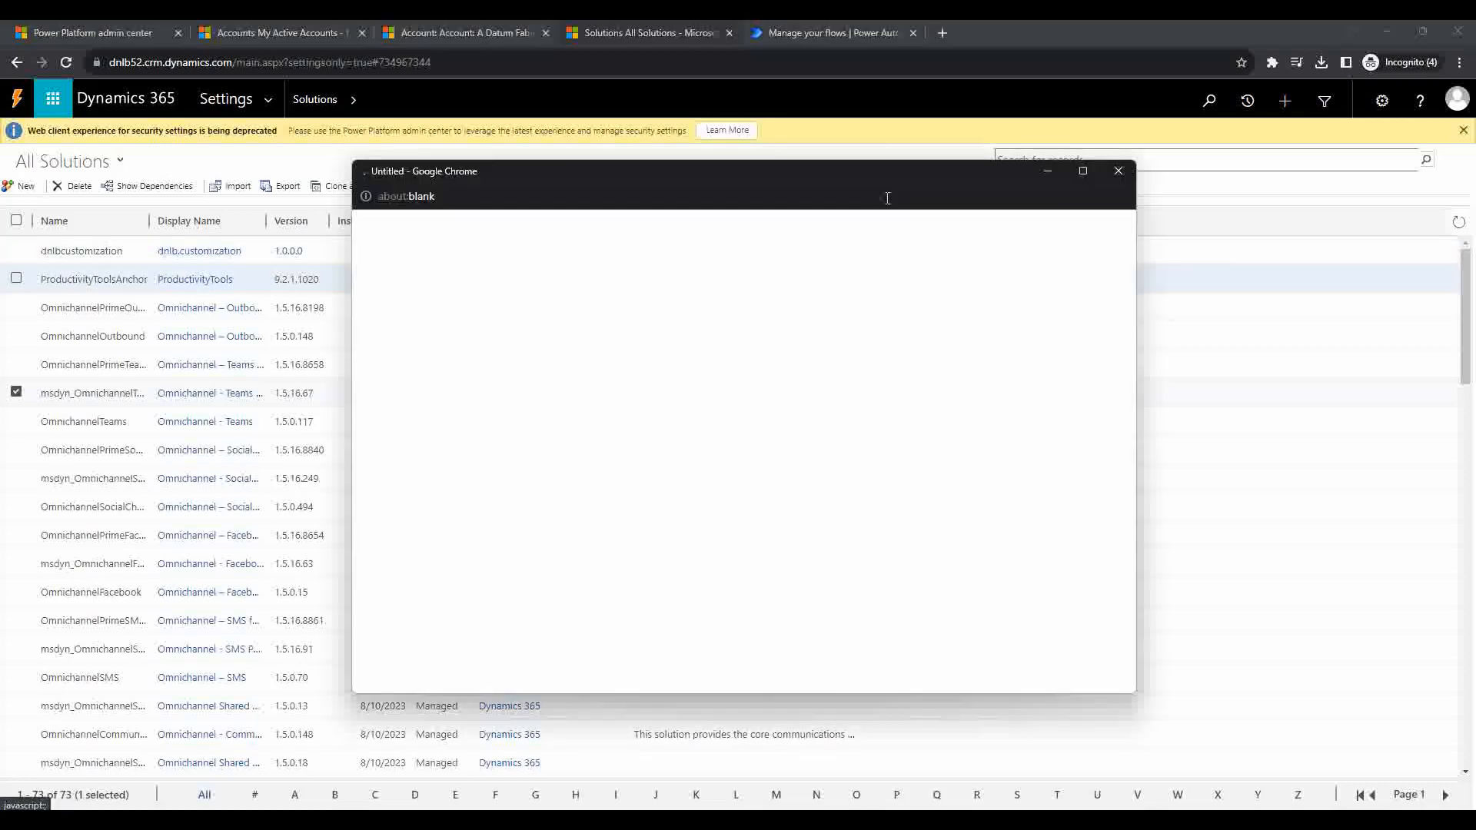
{"action": "left_click", "coordinate": [1083, 171]}
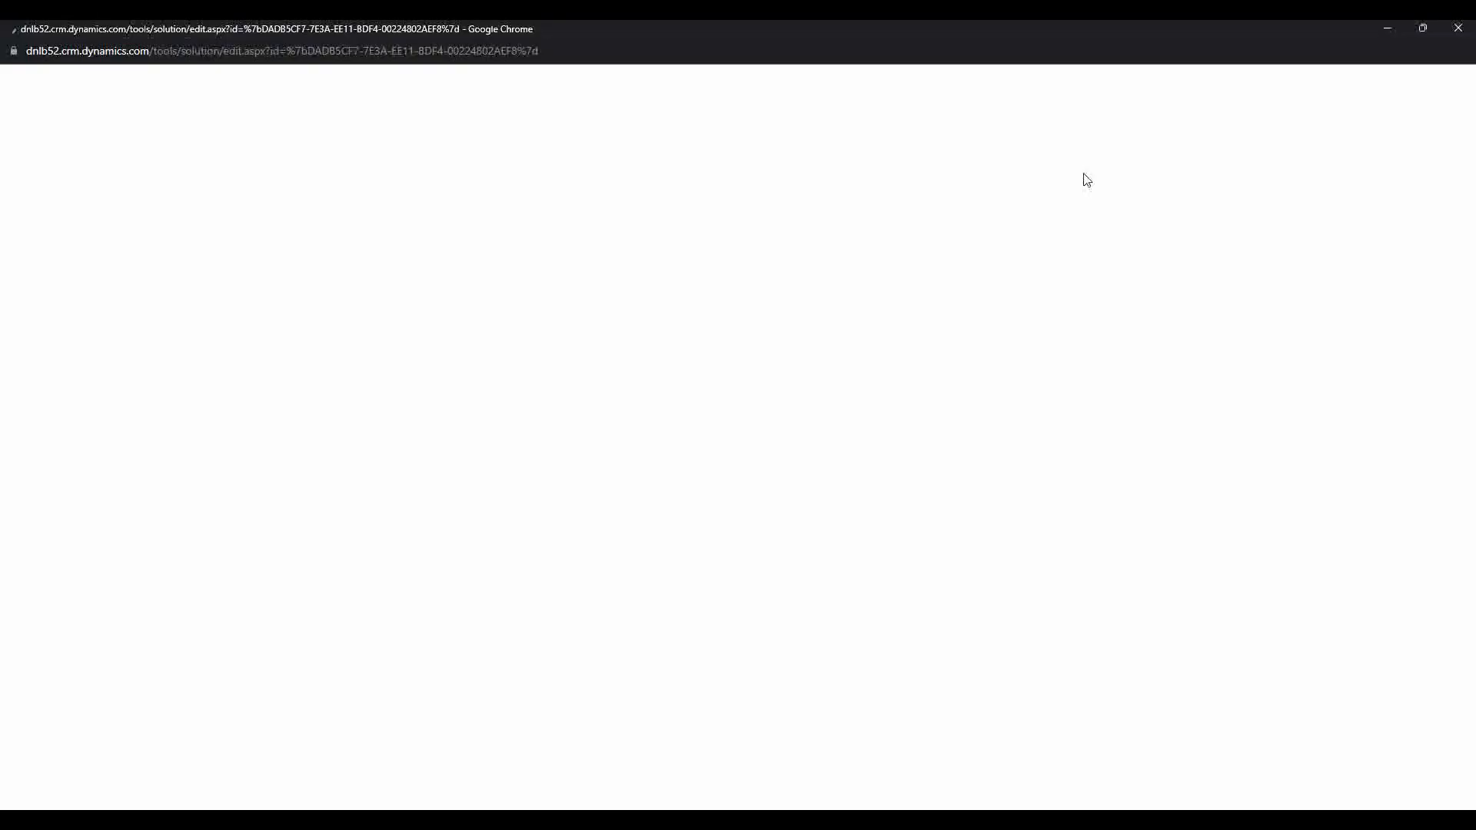
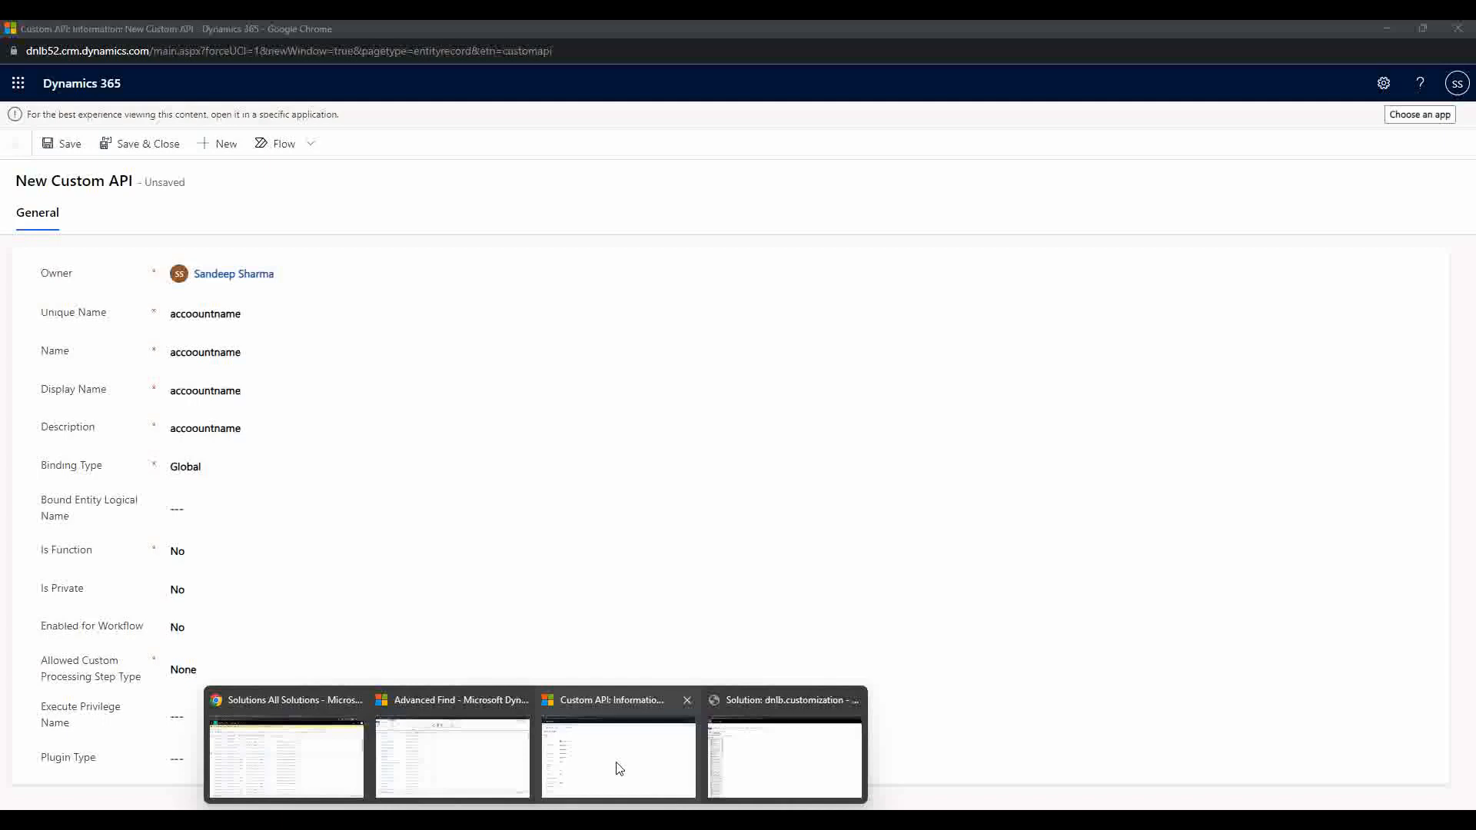
Step: Switch from the PowerPoint slides to the Dynamics 365 New Custom API form
{"action": "left_click", "coordinate": [612, 761]}
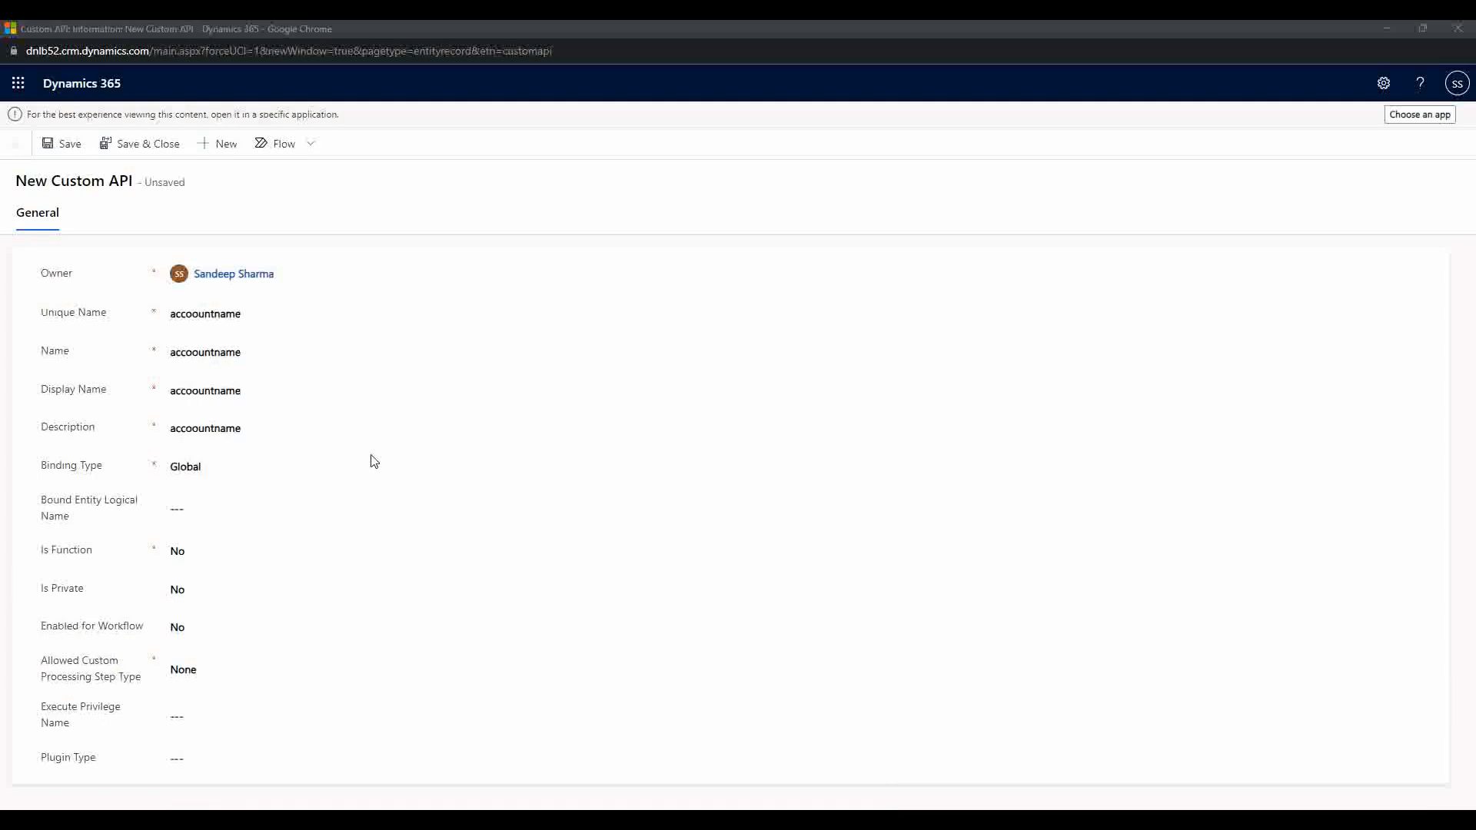
Step: Review the Binding Type choices, then change the binding from Global to Entity
{"action": "left_click", "coordinate": [232, 478]}
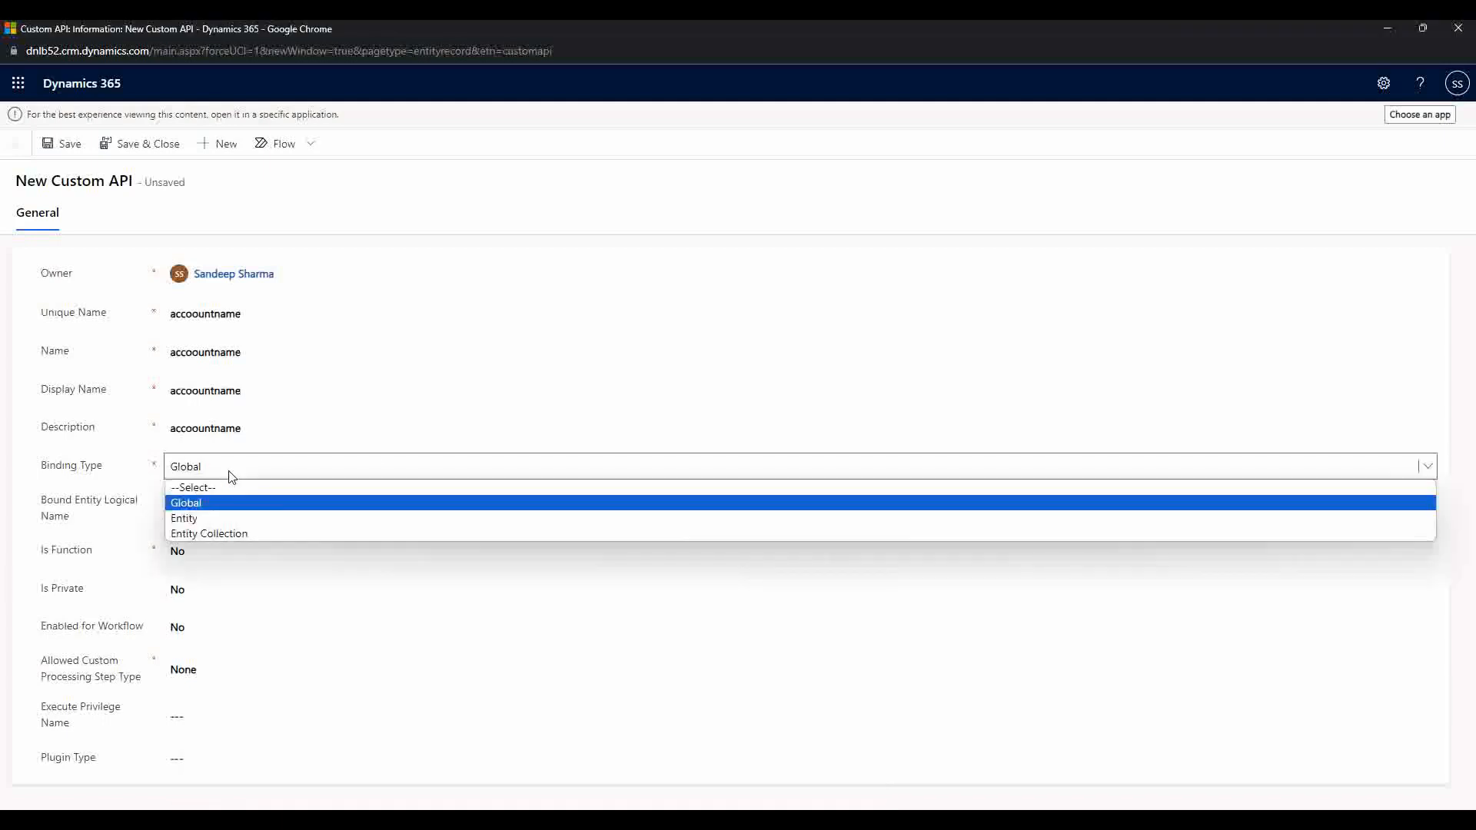
{"action": "left_click", "coordinate": [212, 501]}
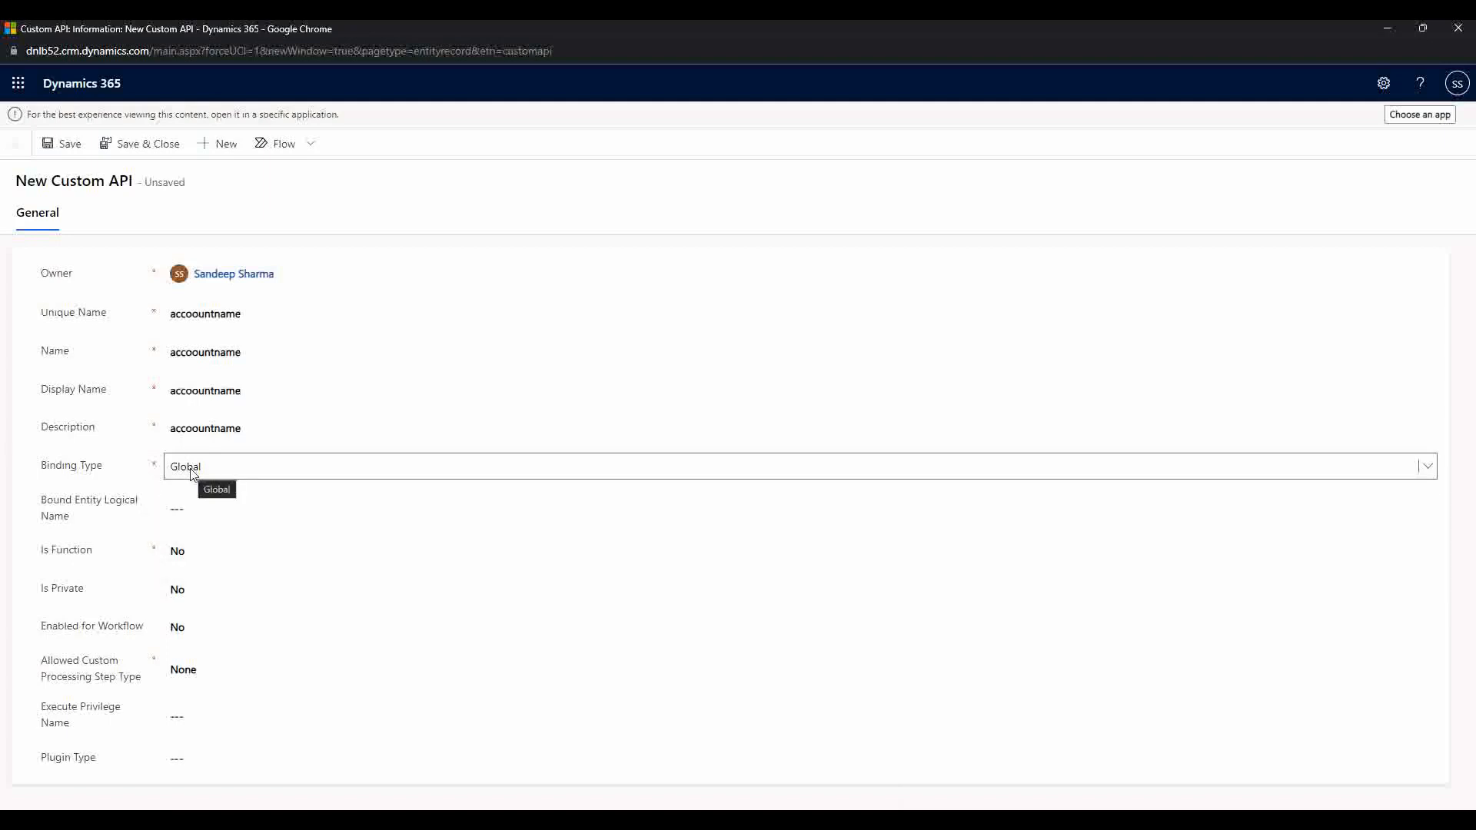
{"action": "left_click", "coordinate": [193, 474]}
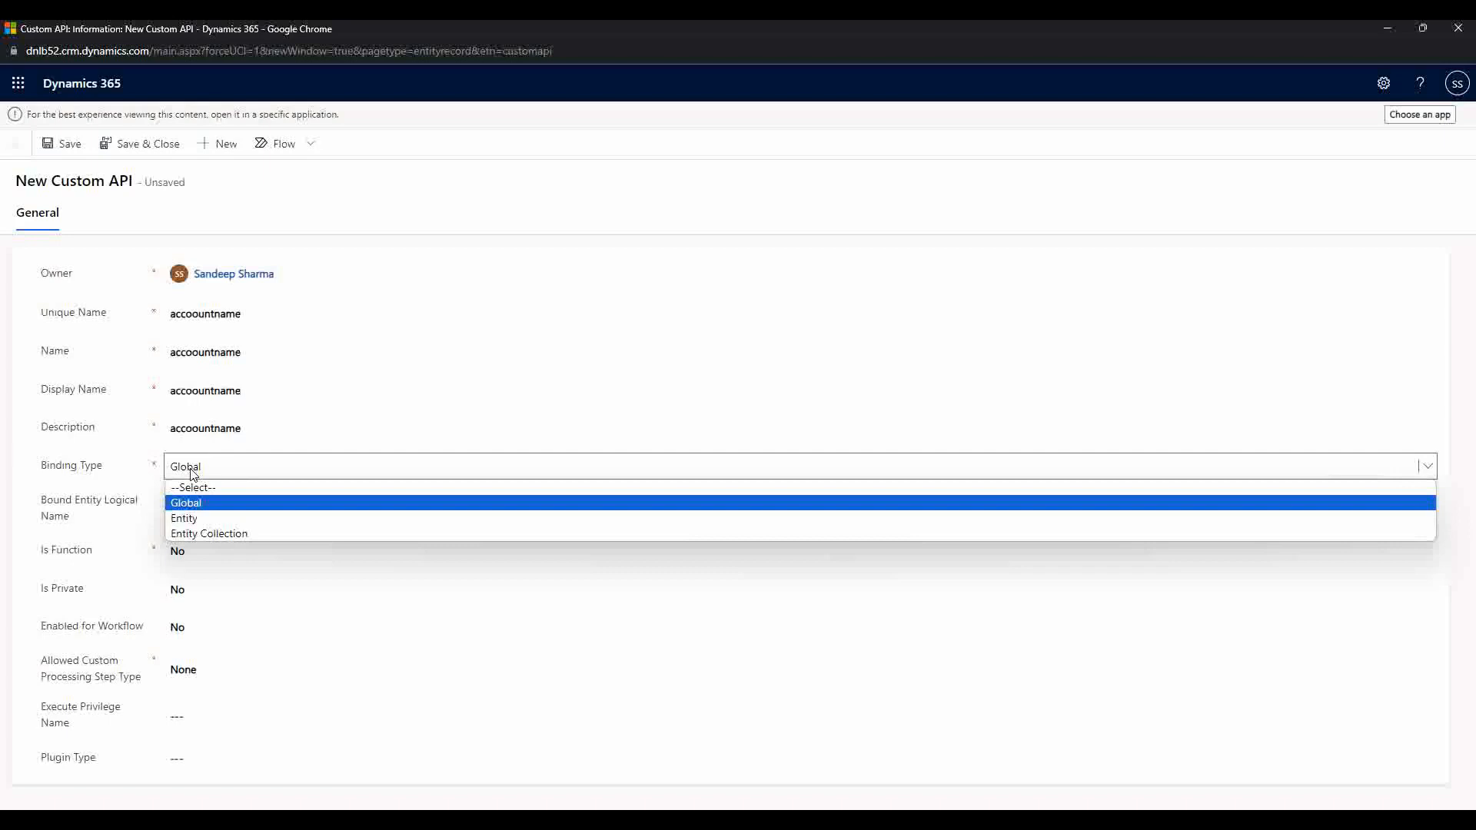
{"action": "left_click", "coordinate": [481, 205]}
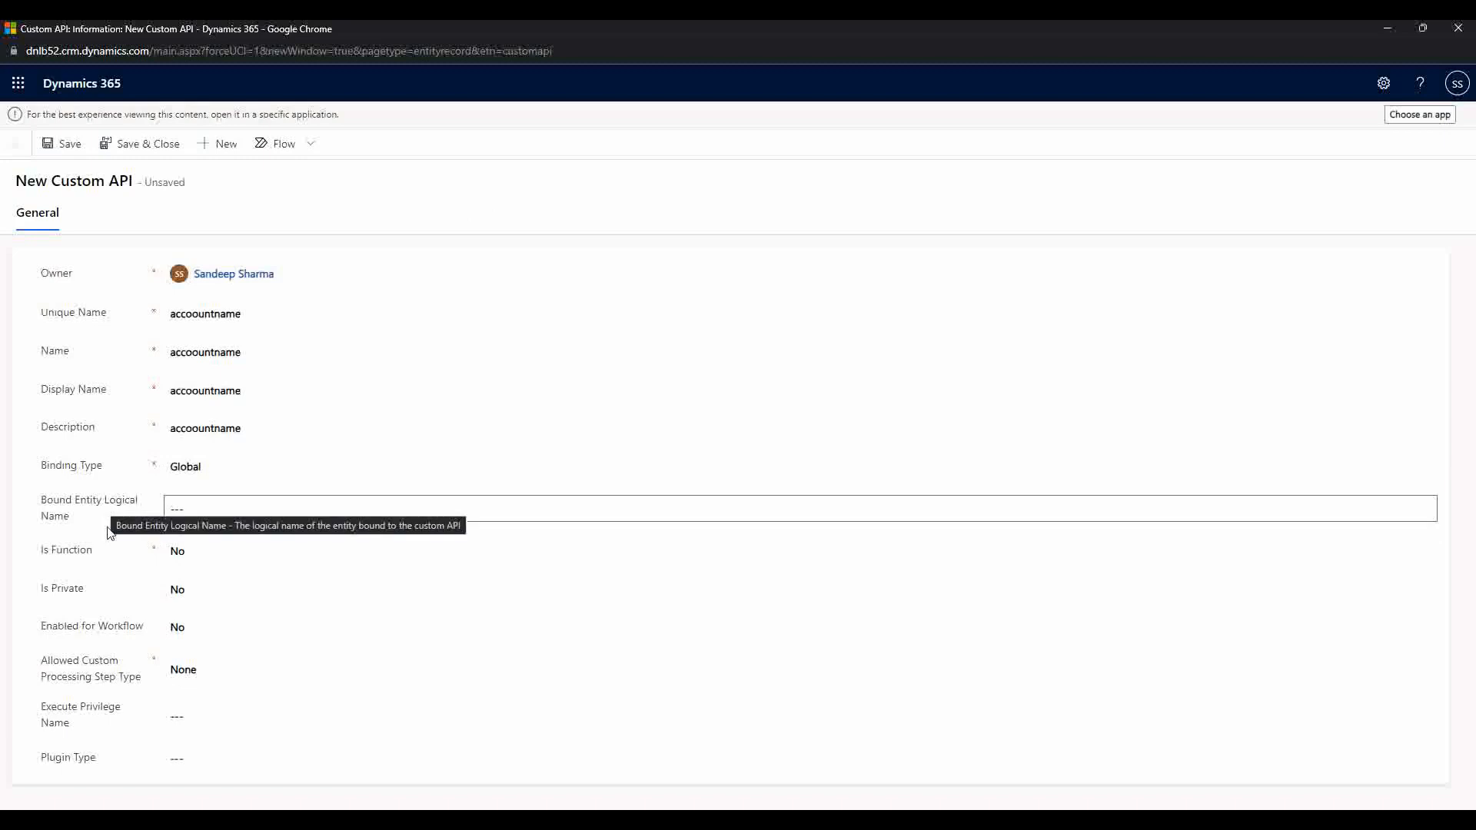
{"action": "left_click", "coordinate": [204, 475]}
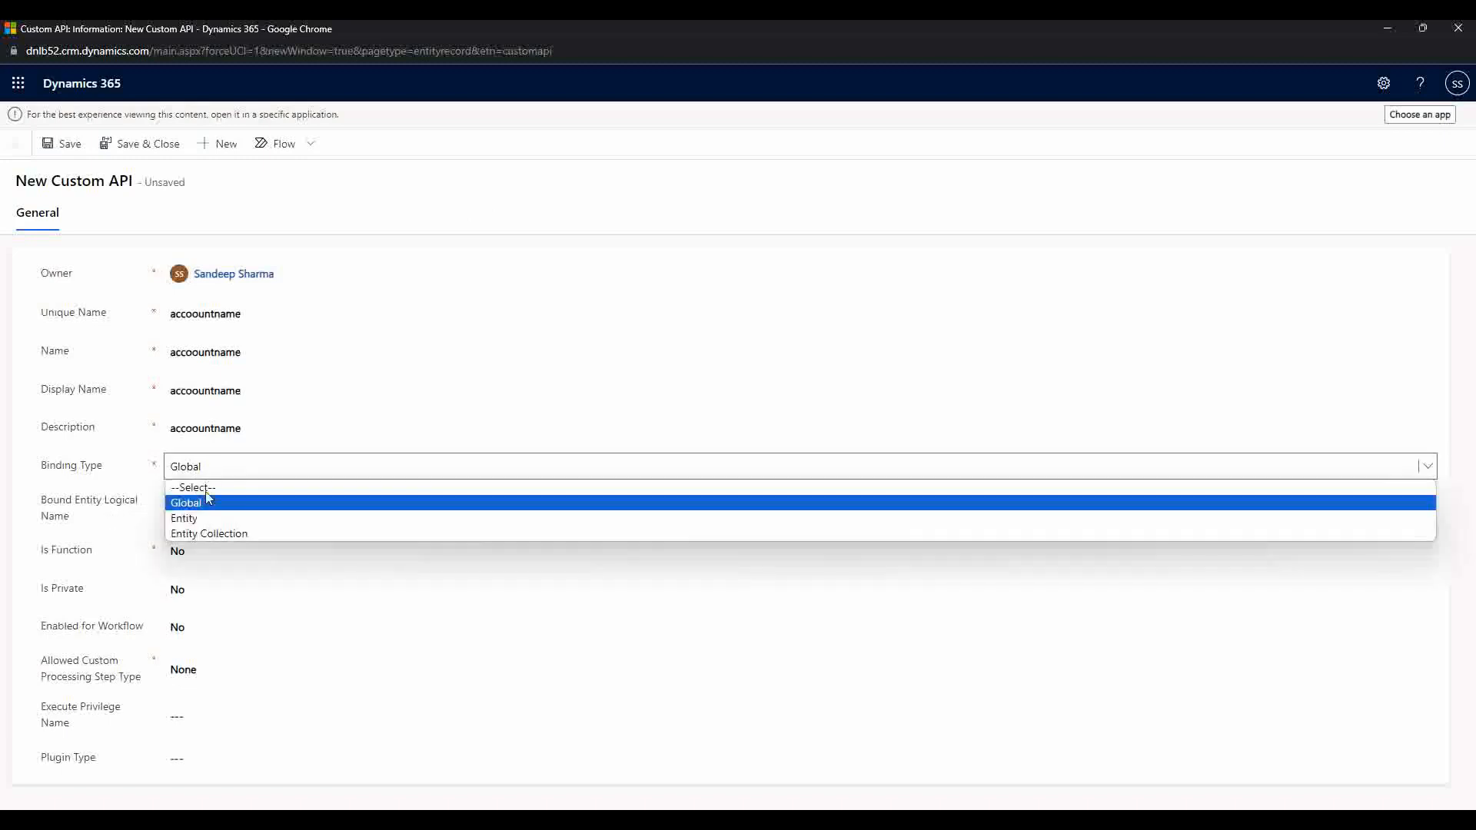
{"action": "left_click", "coordinate": [91, 533]}
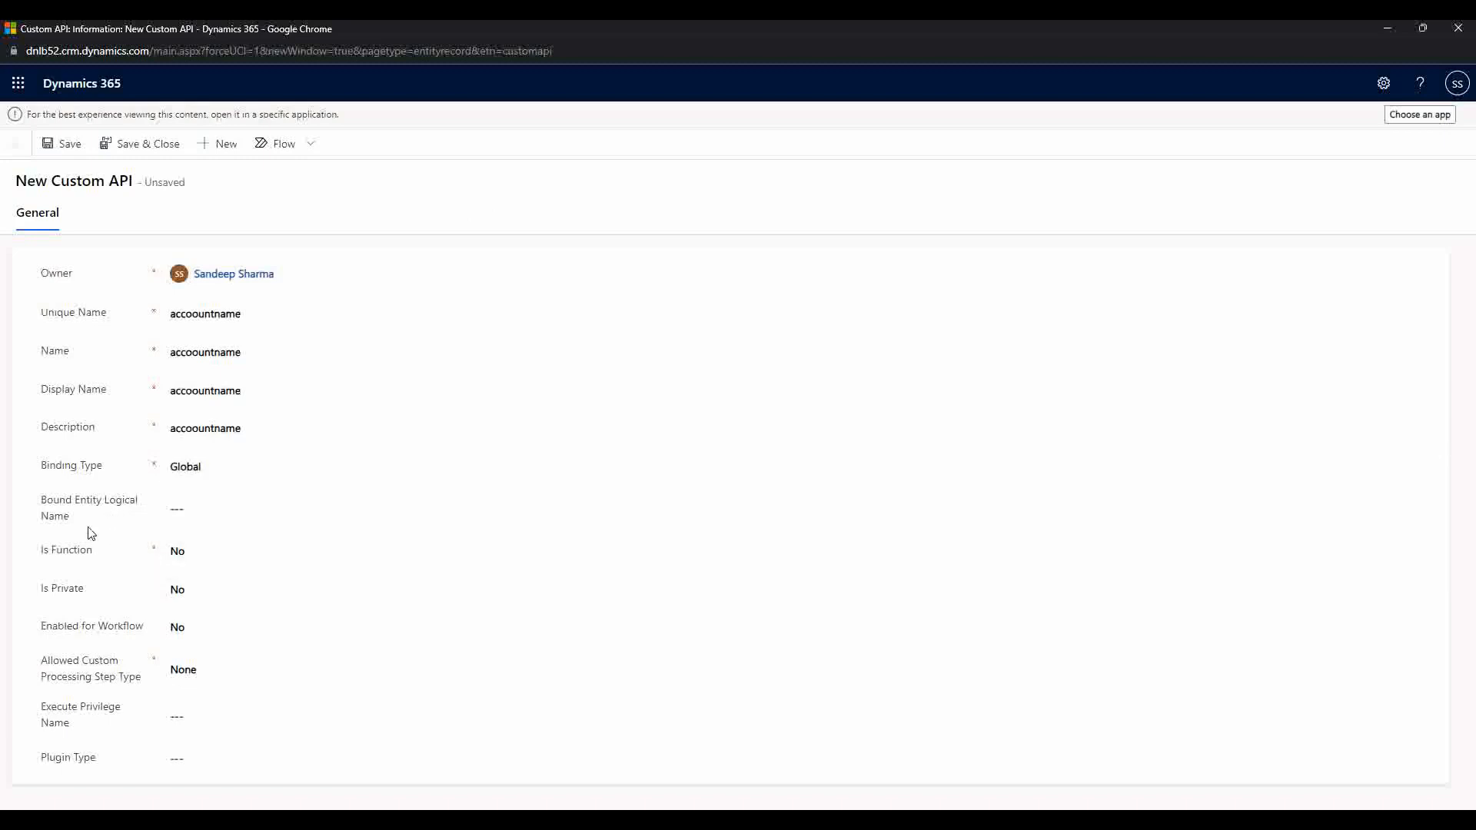
{"action": "left_click", "coordinate": [207, 510]}
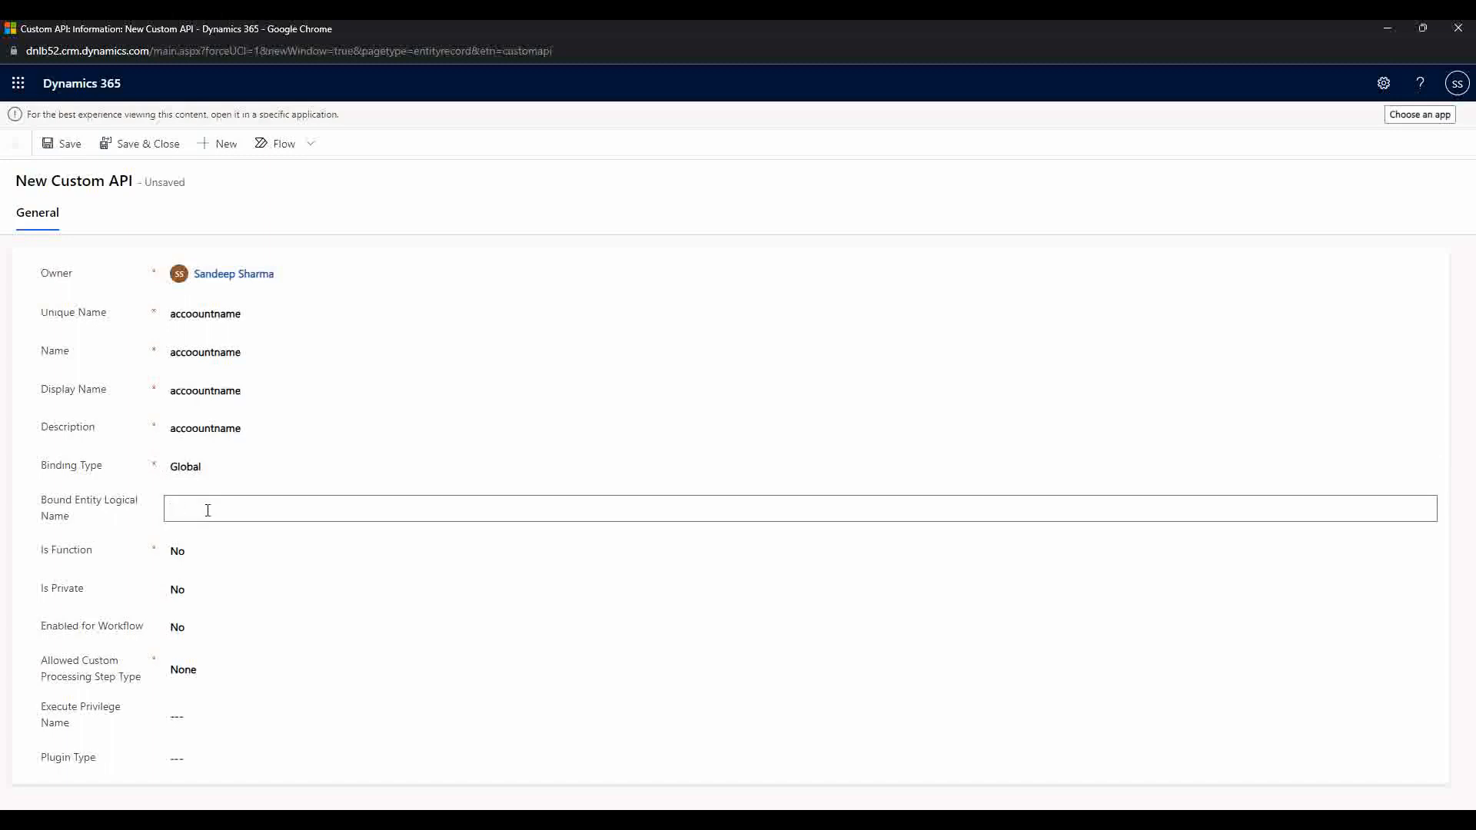
{"action": "left_click", "coordinate": [202, 472]}
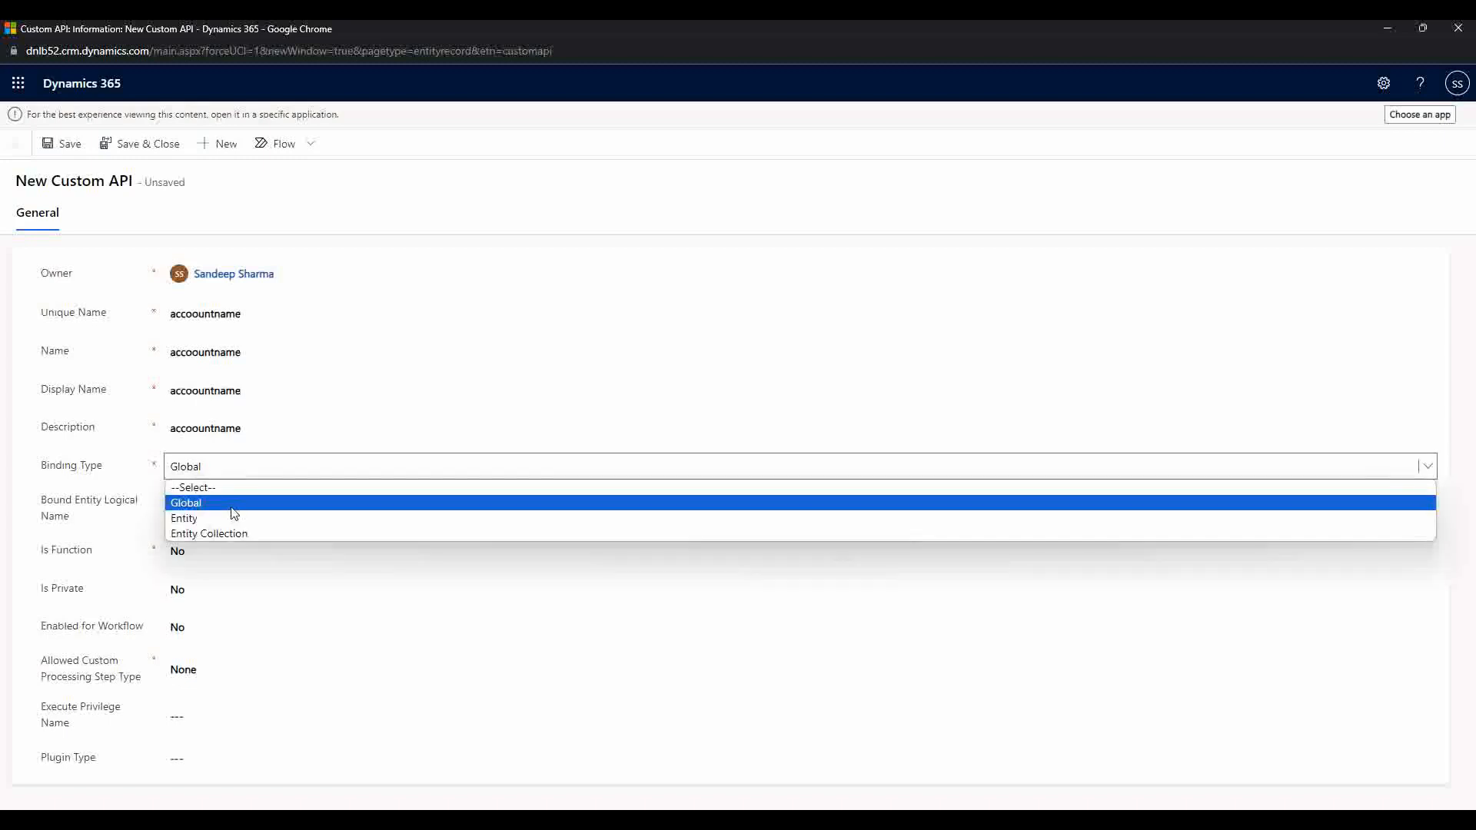
{"action": "left_click", "coordinate": [234, 517]}
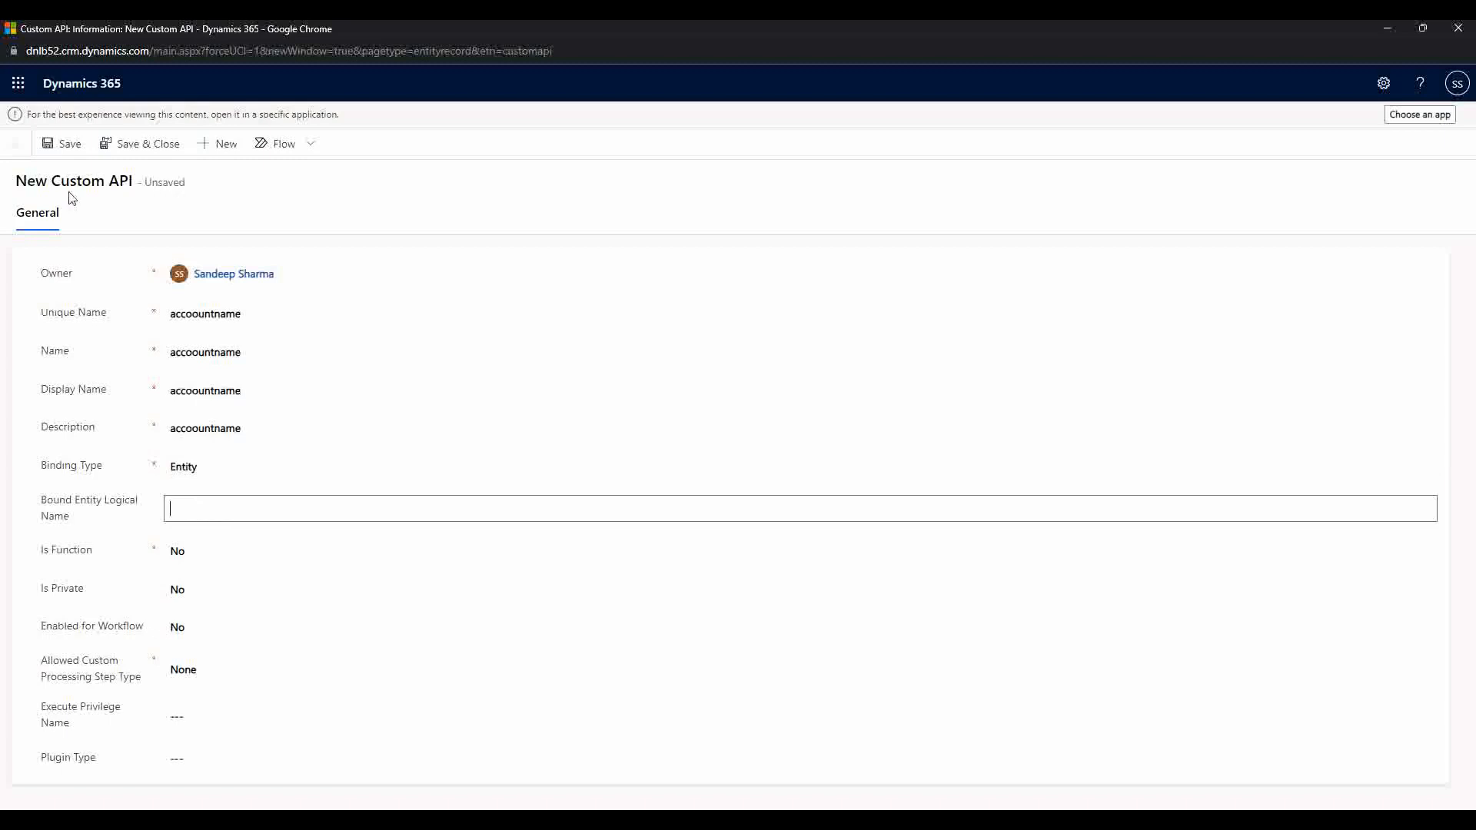
{"action": "left_click", "coordinate": [296, 428]}
{"action": "left_click", "coordinate": [196, 520]}
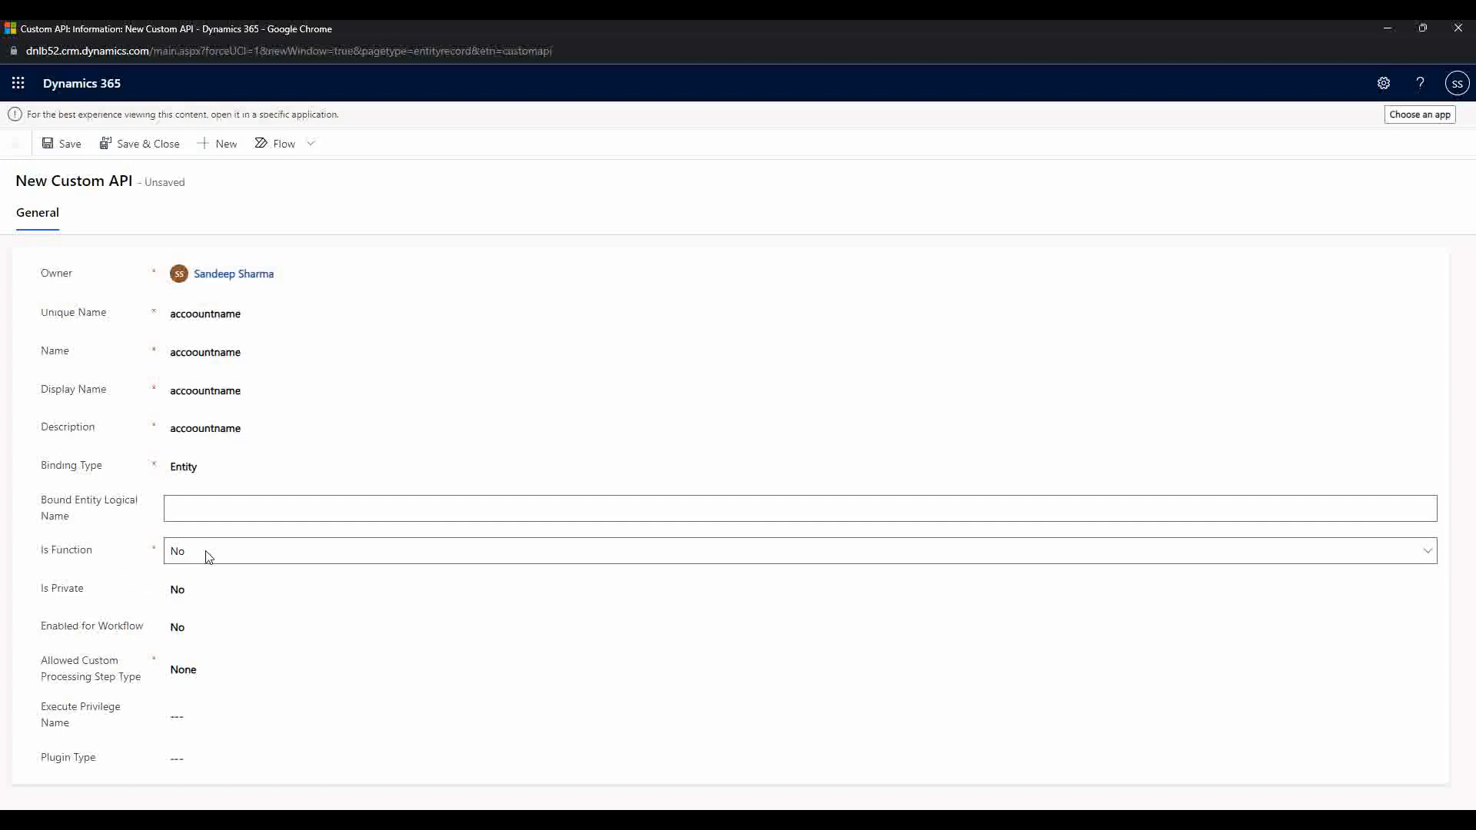
{"action": "left_click", "coordinate": [179, 554]}
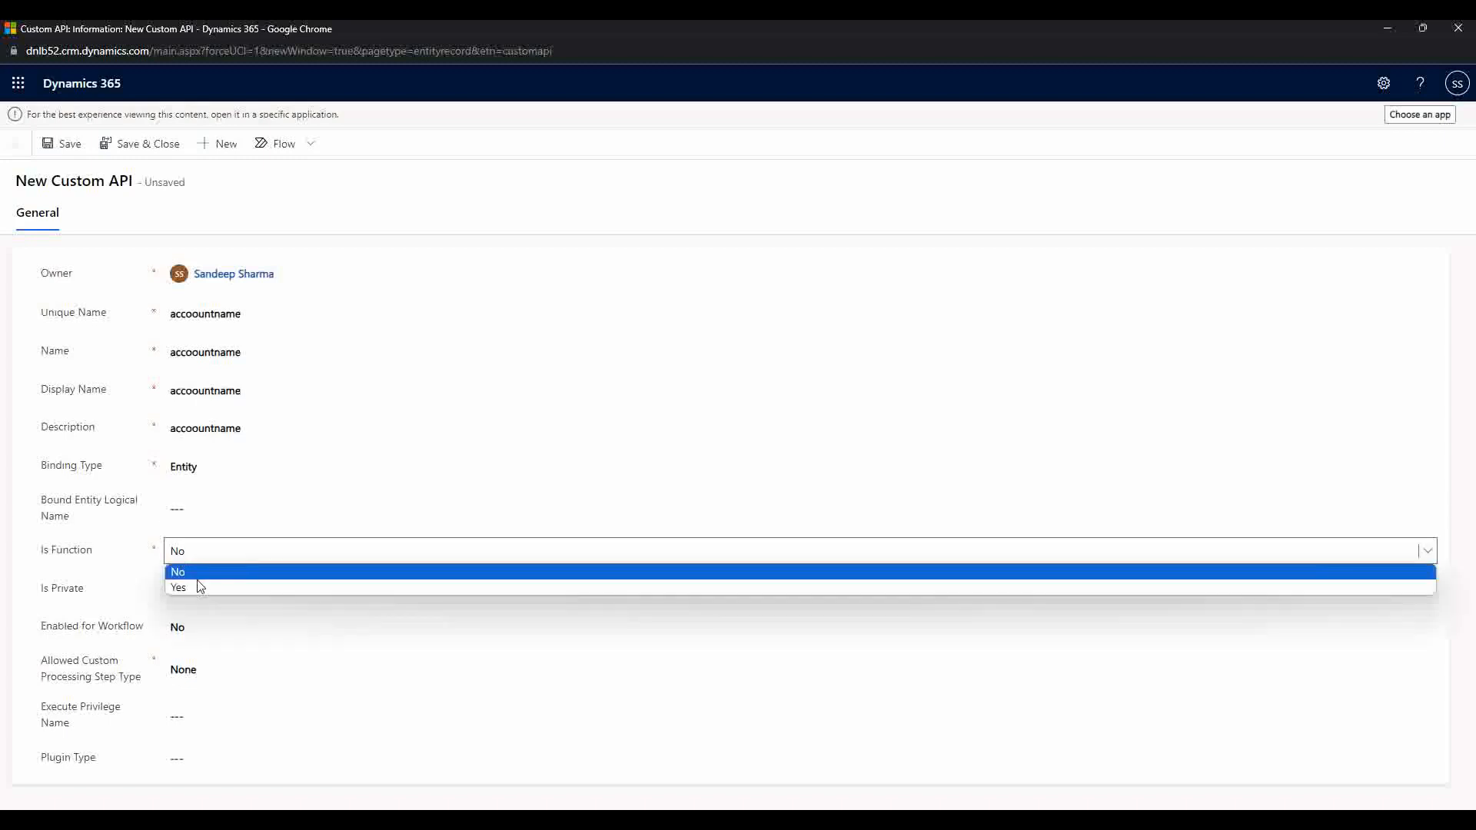
{"action": "left_click", "coordinate": [130, 562]}
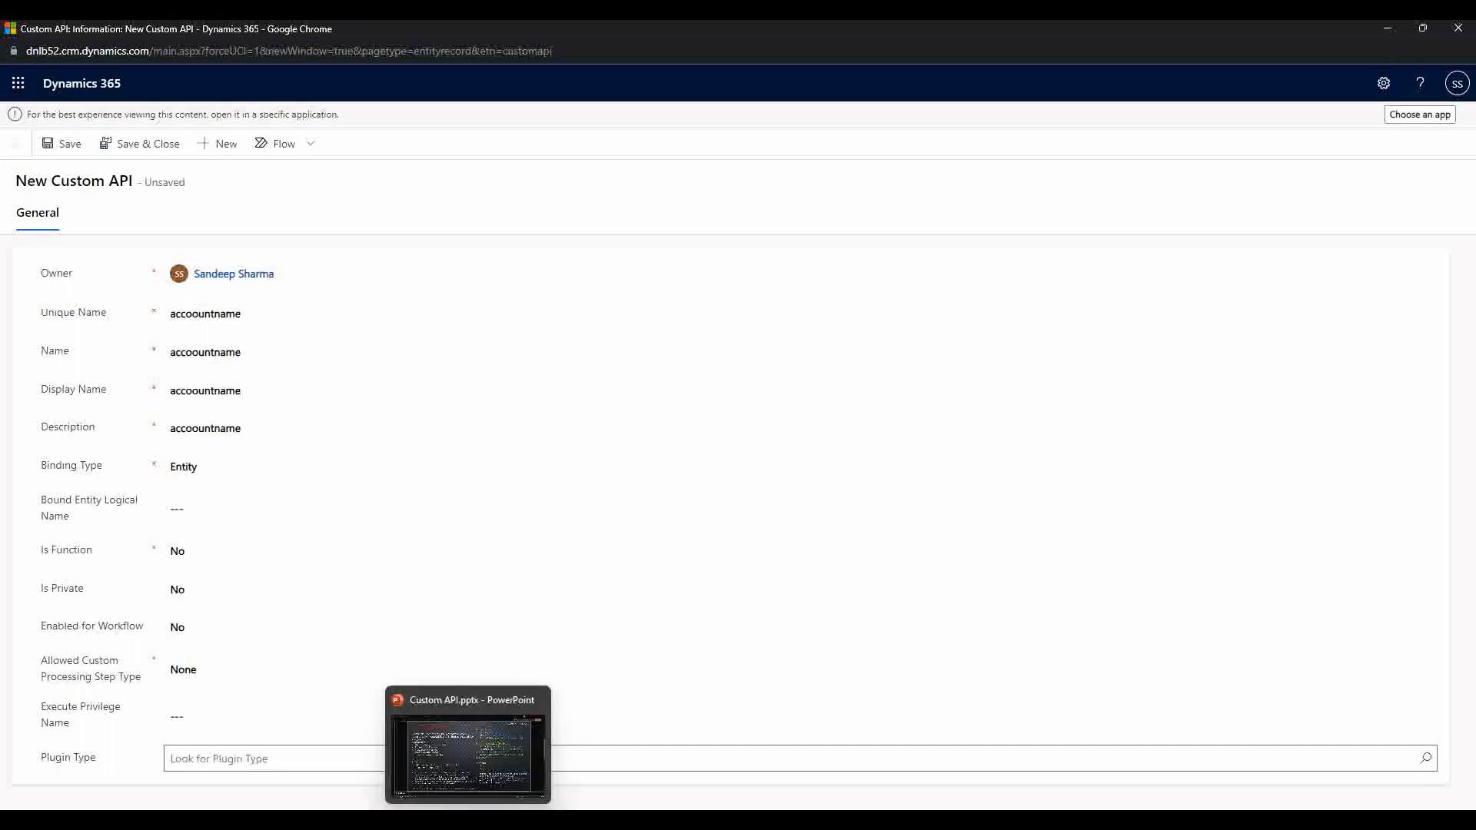
{"action": "left_click", "coordinate": [455, 800]}
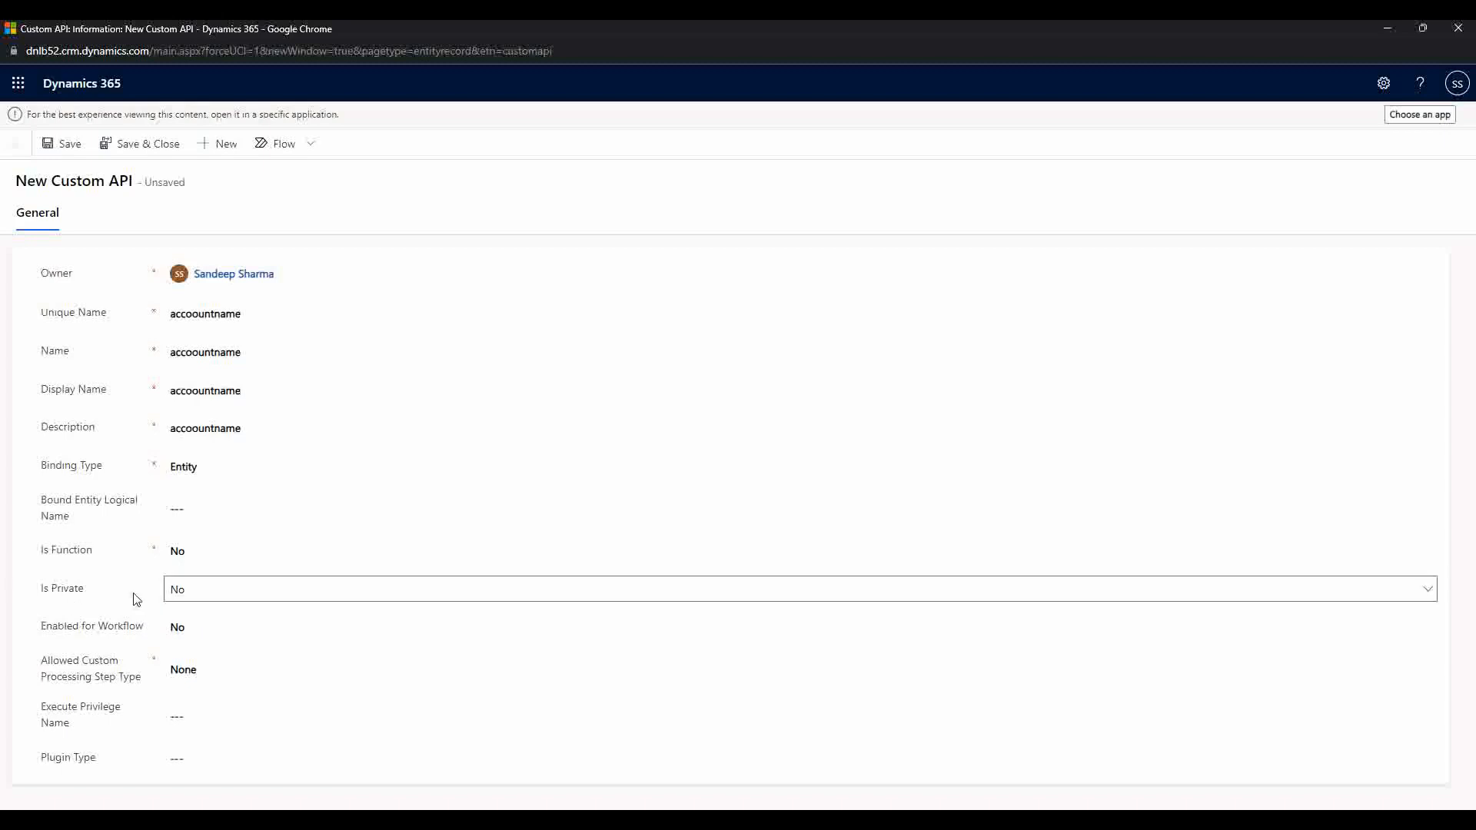
Step: Focus Is Private, then display the Allowed Custom Processing Step Type options
{"action": "left_click", "coordinate": [207, 594]}
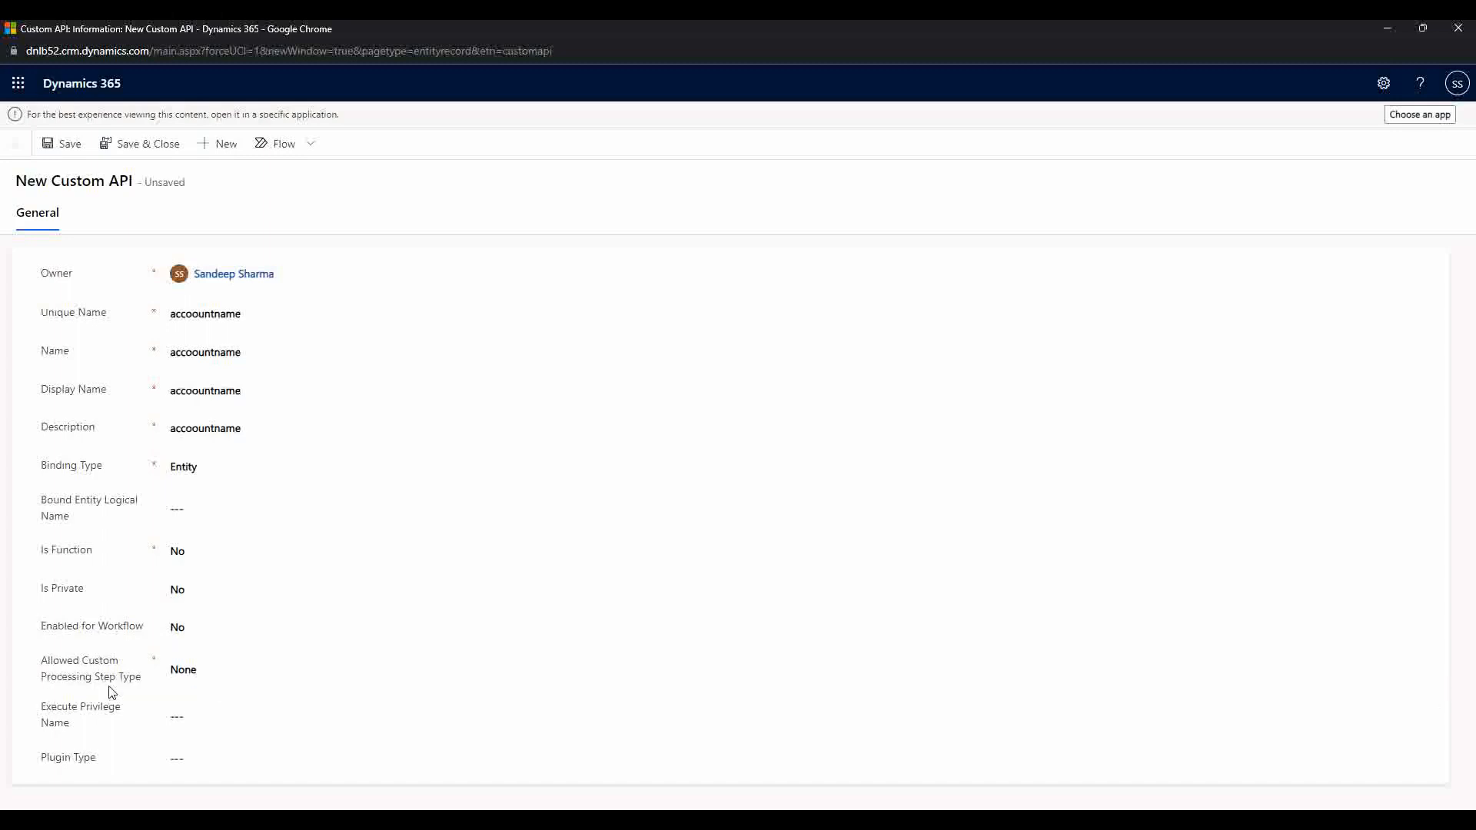
{"action": "left_click", "coordinate": [212, 670]}
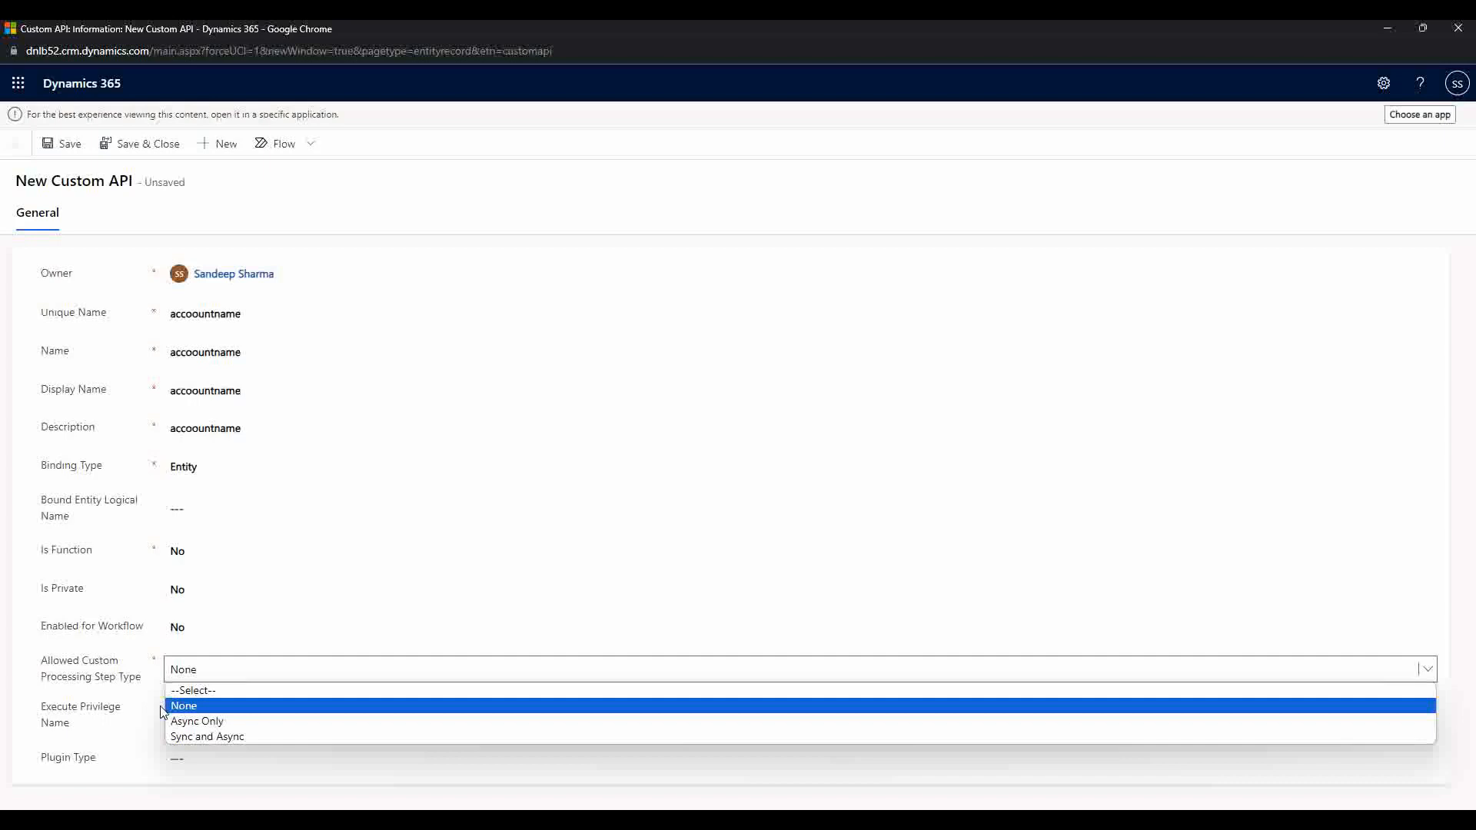
{"action": "left_click", "coordinate": [146, 678]}
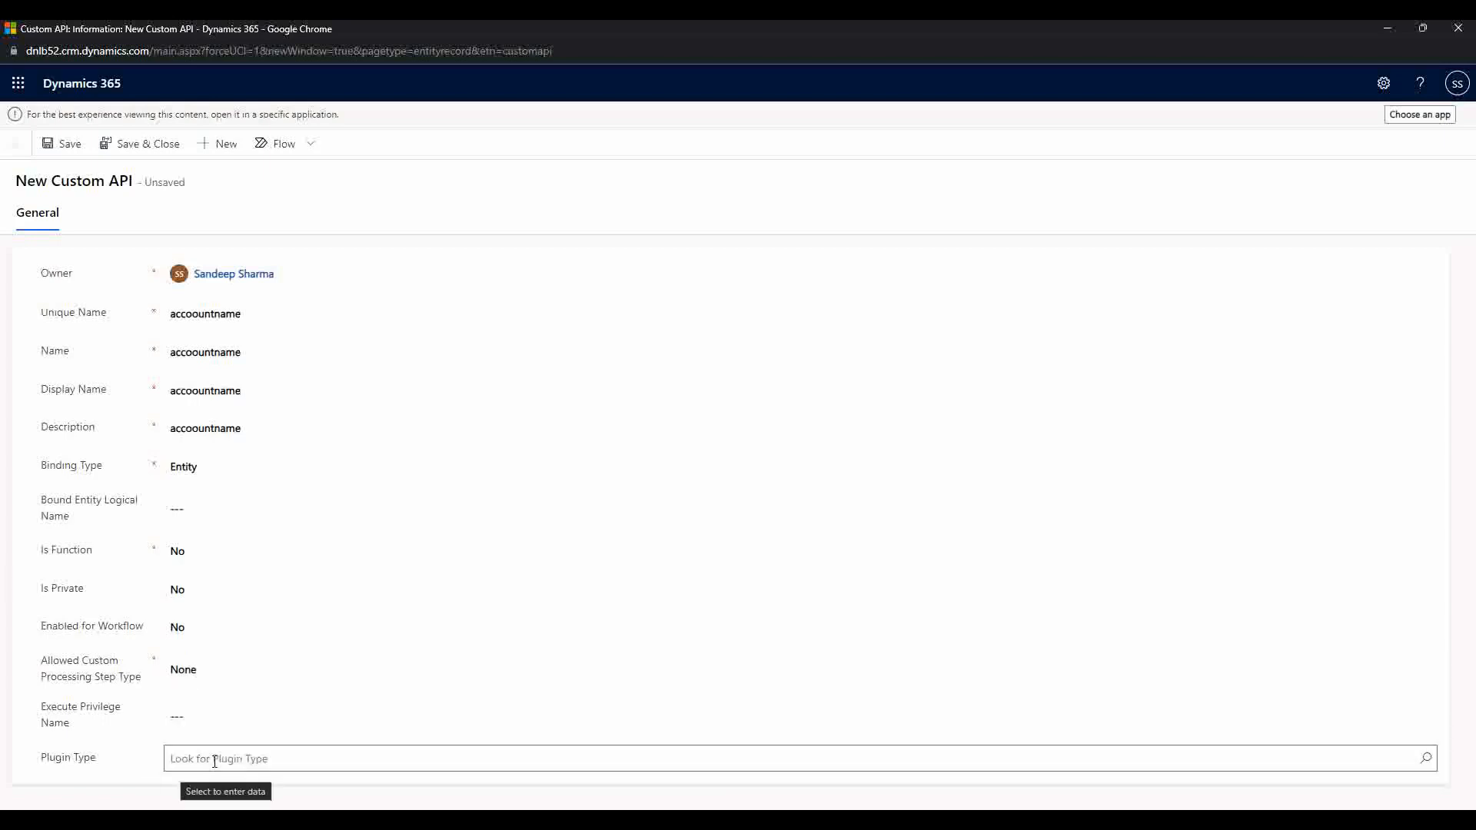
{"action": "left_click", "coordinate": [214, 760]}
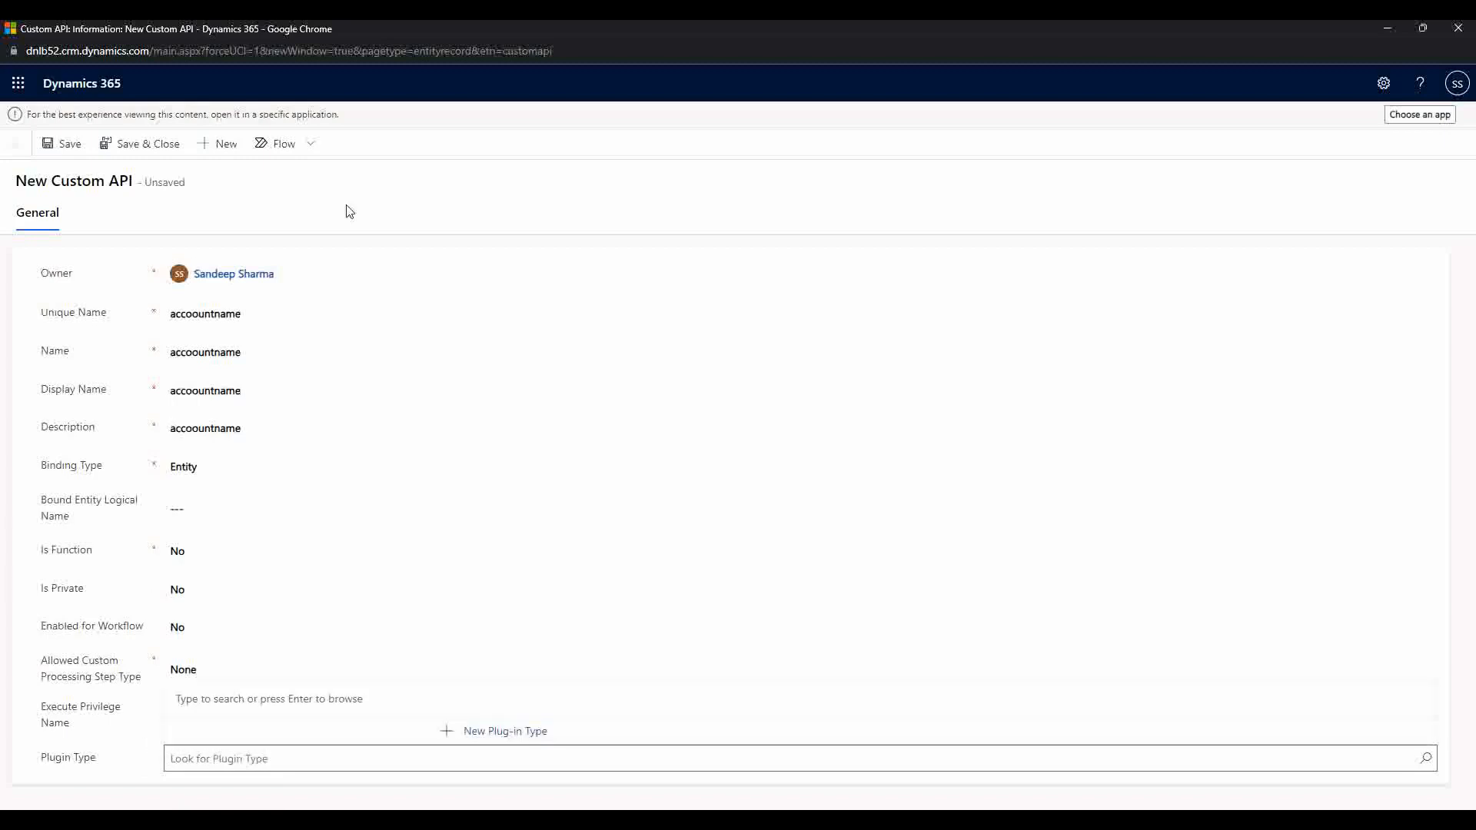
{"action": "left_click", "coordinate": [132, 743]}
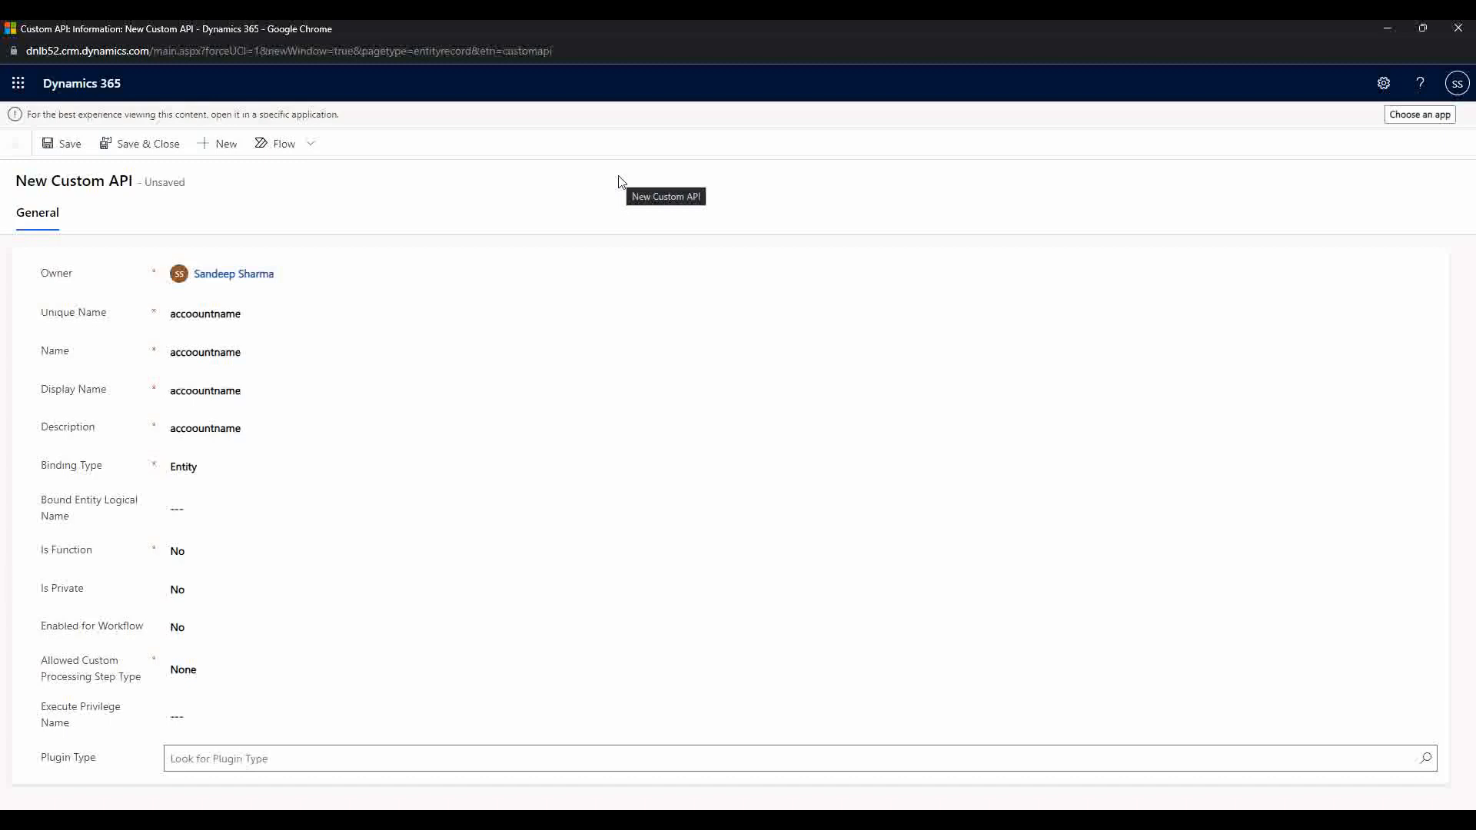
Step: Set Allowed Custom Processing Step Type to Async Only, then Sync and Async; return to the PowerPoint Custom API slide
{"action": "left_click", "coordinate": [198, 676]}
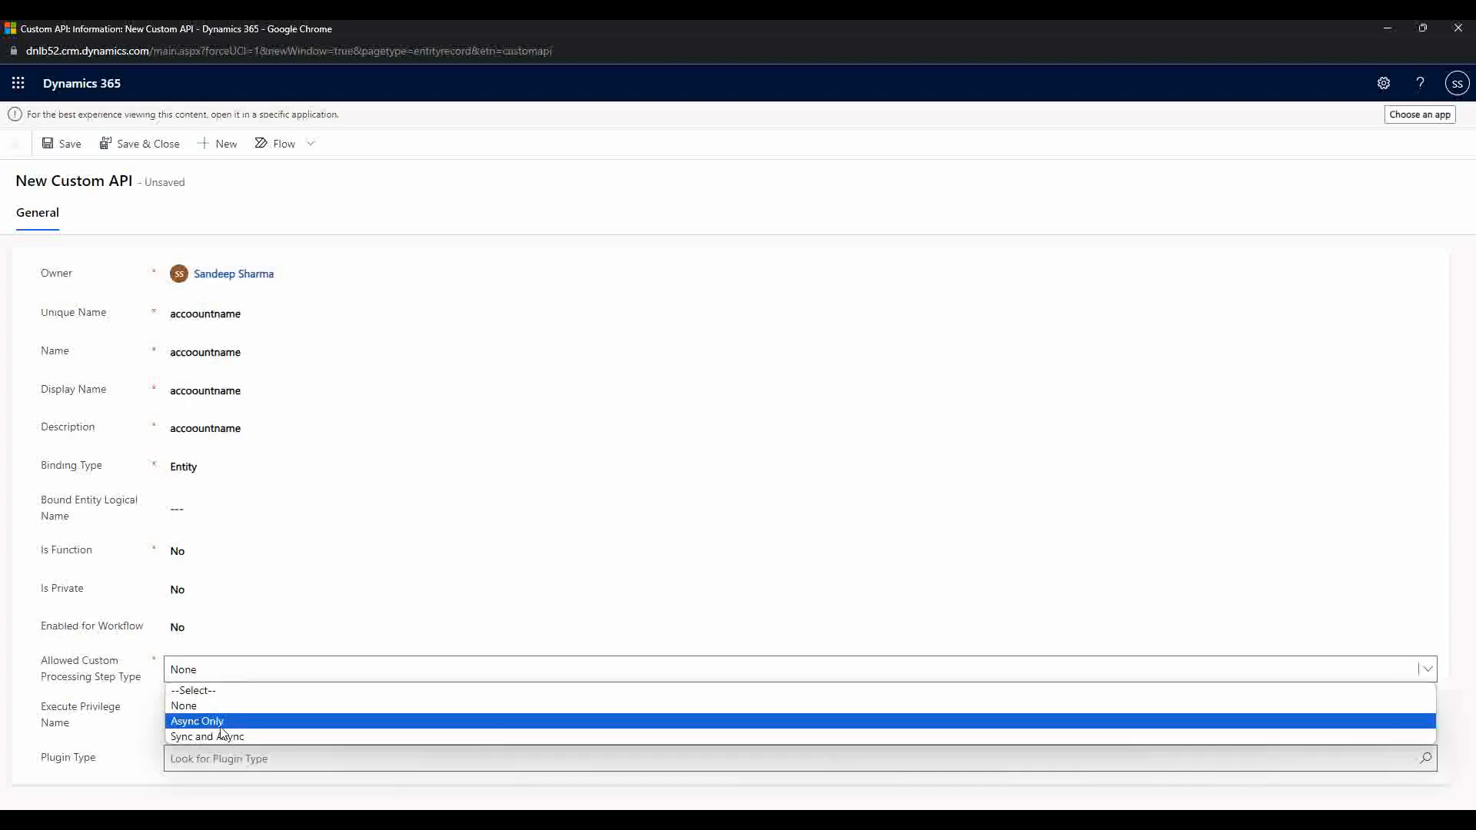
{"action": "left_click", "coordinate": [218, 722]}
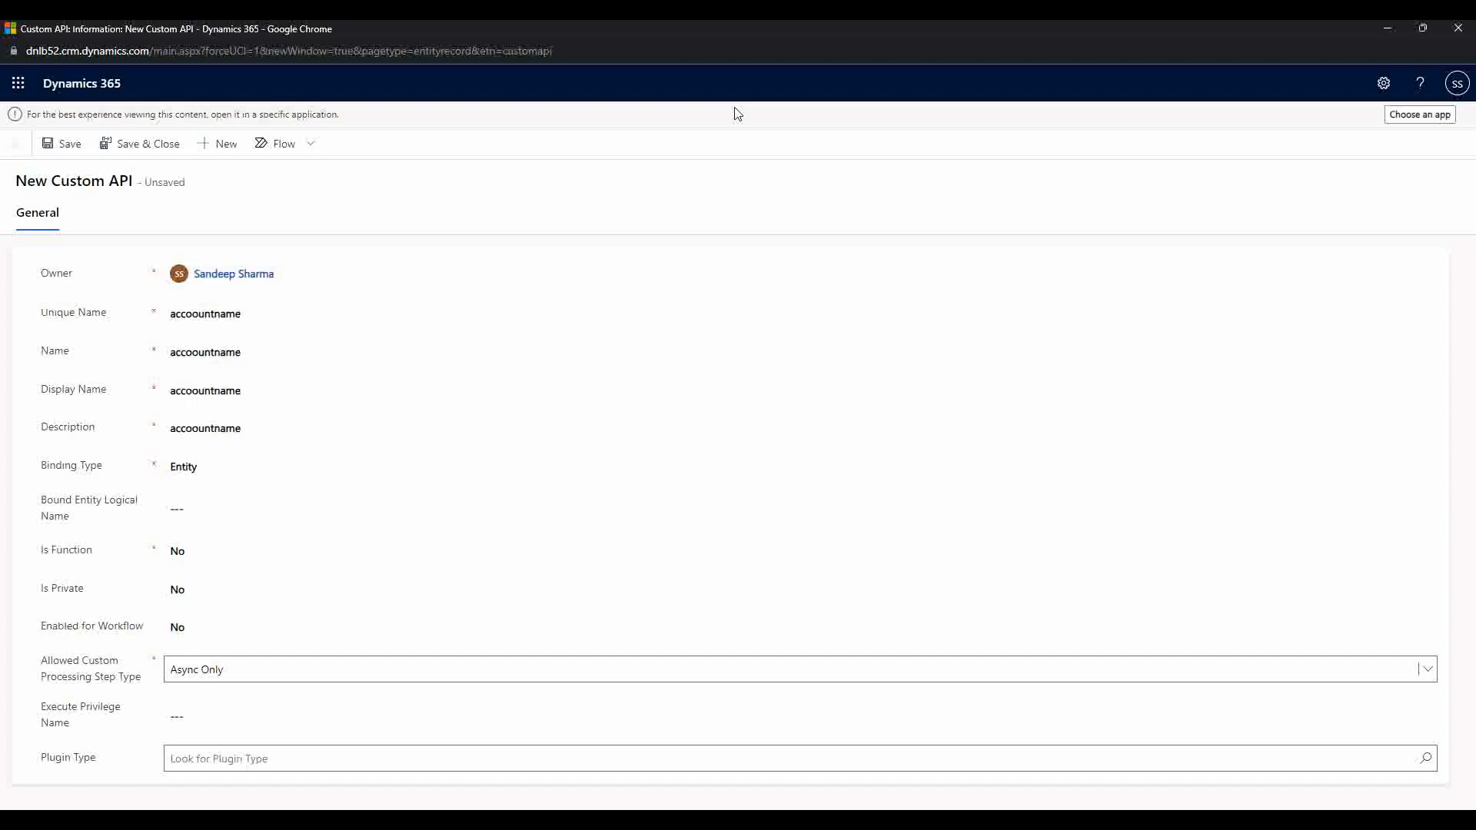
{"action": "left_click", "coordinate": [231, 671]}
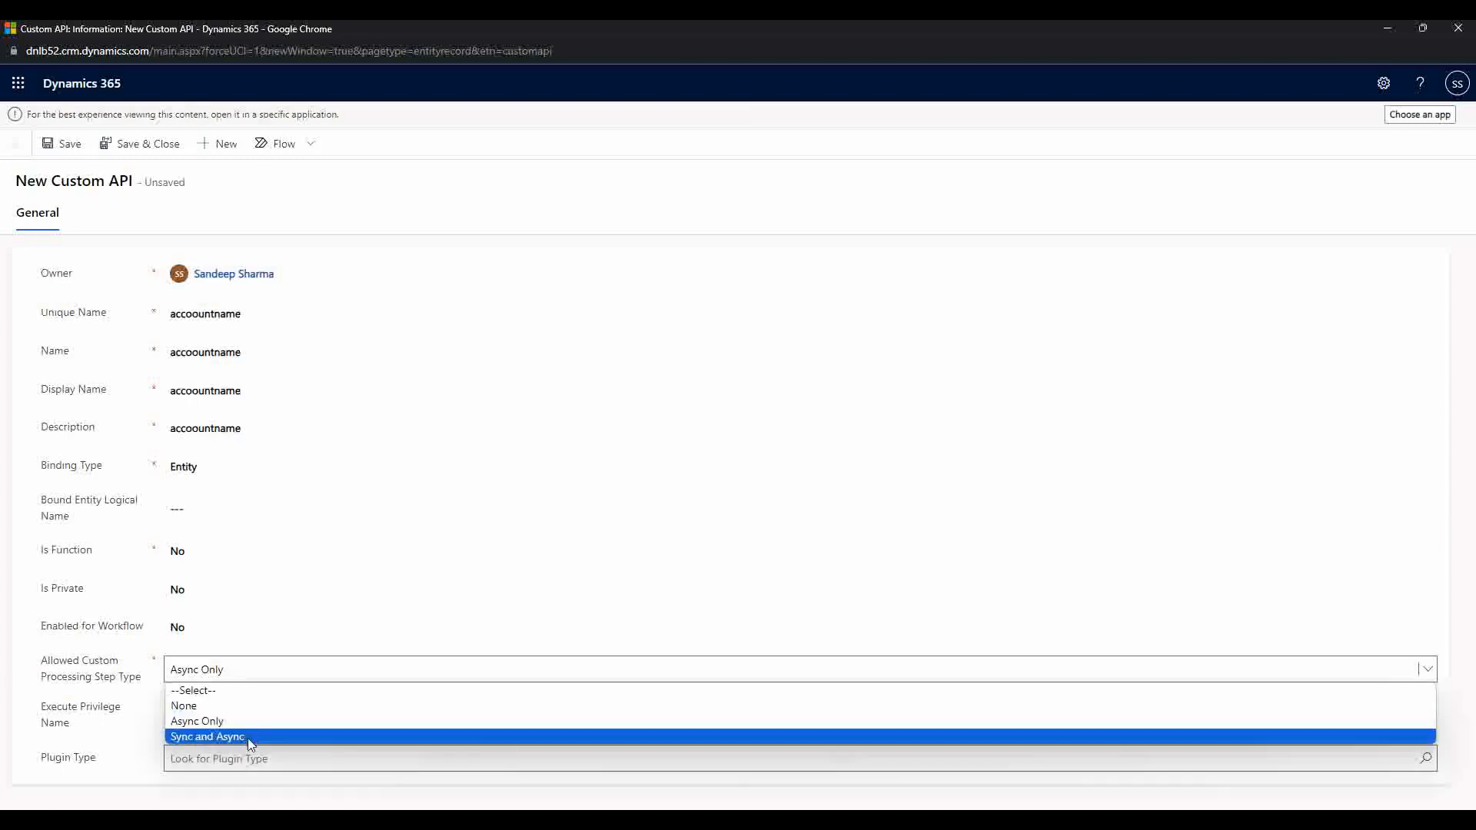
{"action": "left_click", "coordinate": [248, 738]}
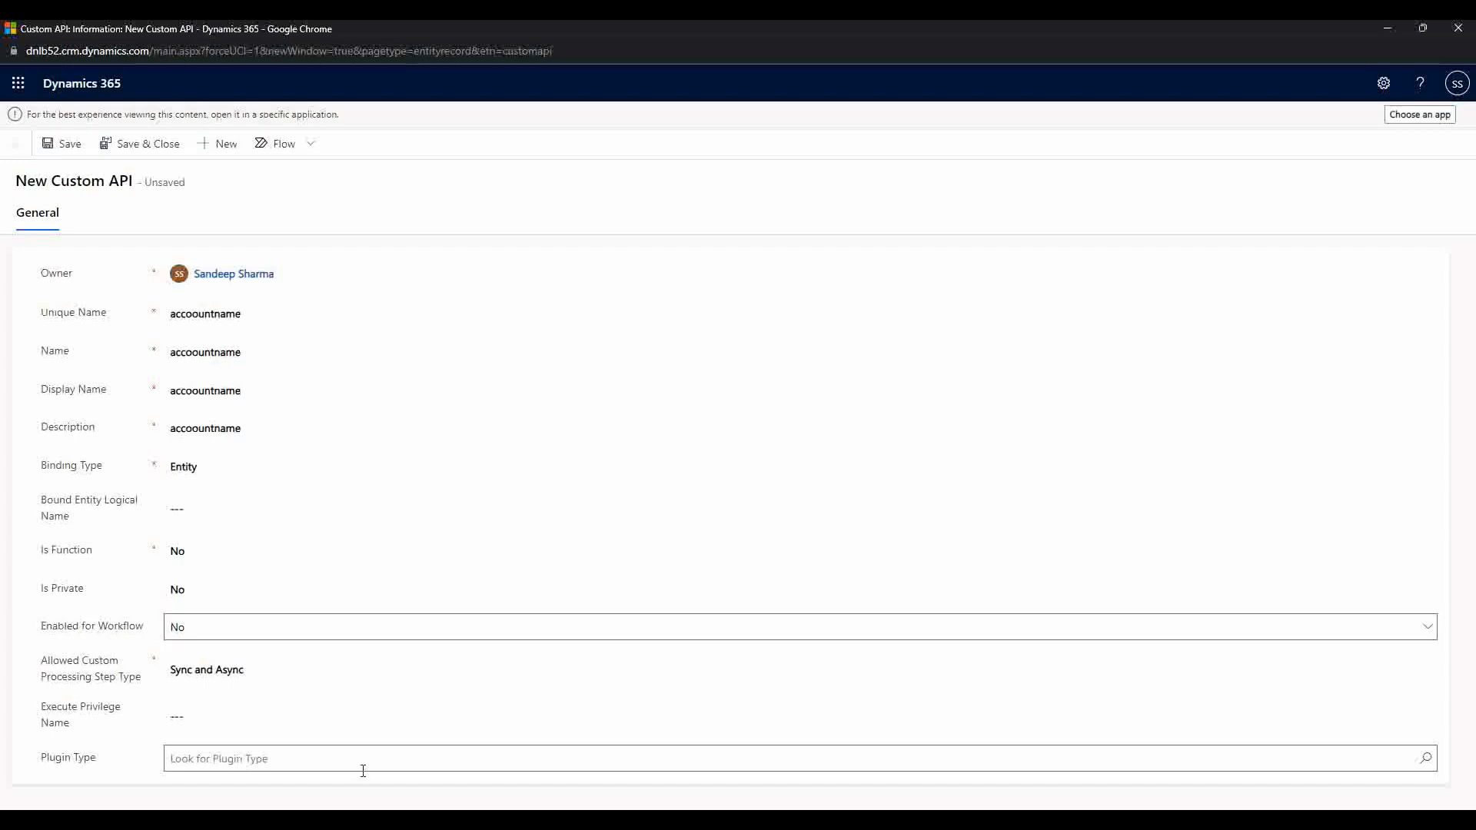
{"action": "mouse_move", "coordinate": [435, 821]}
{"action": "left_click", "coordinate": [468, 821]}
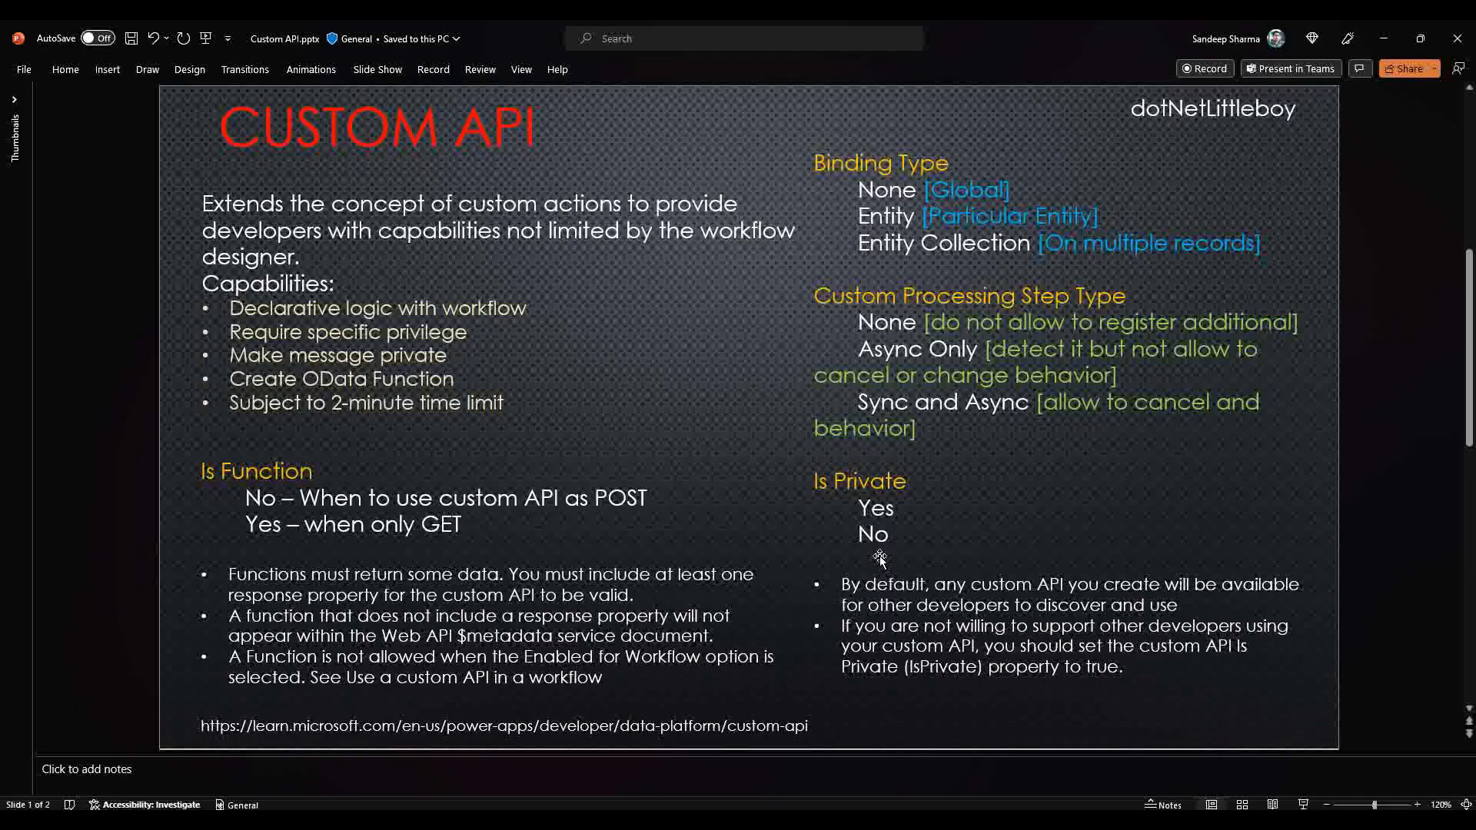
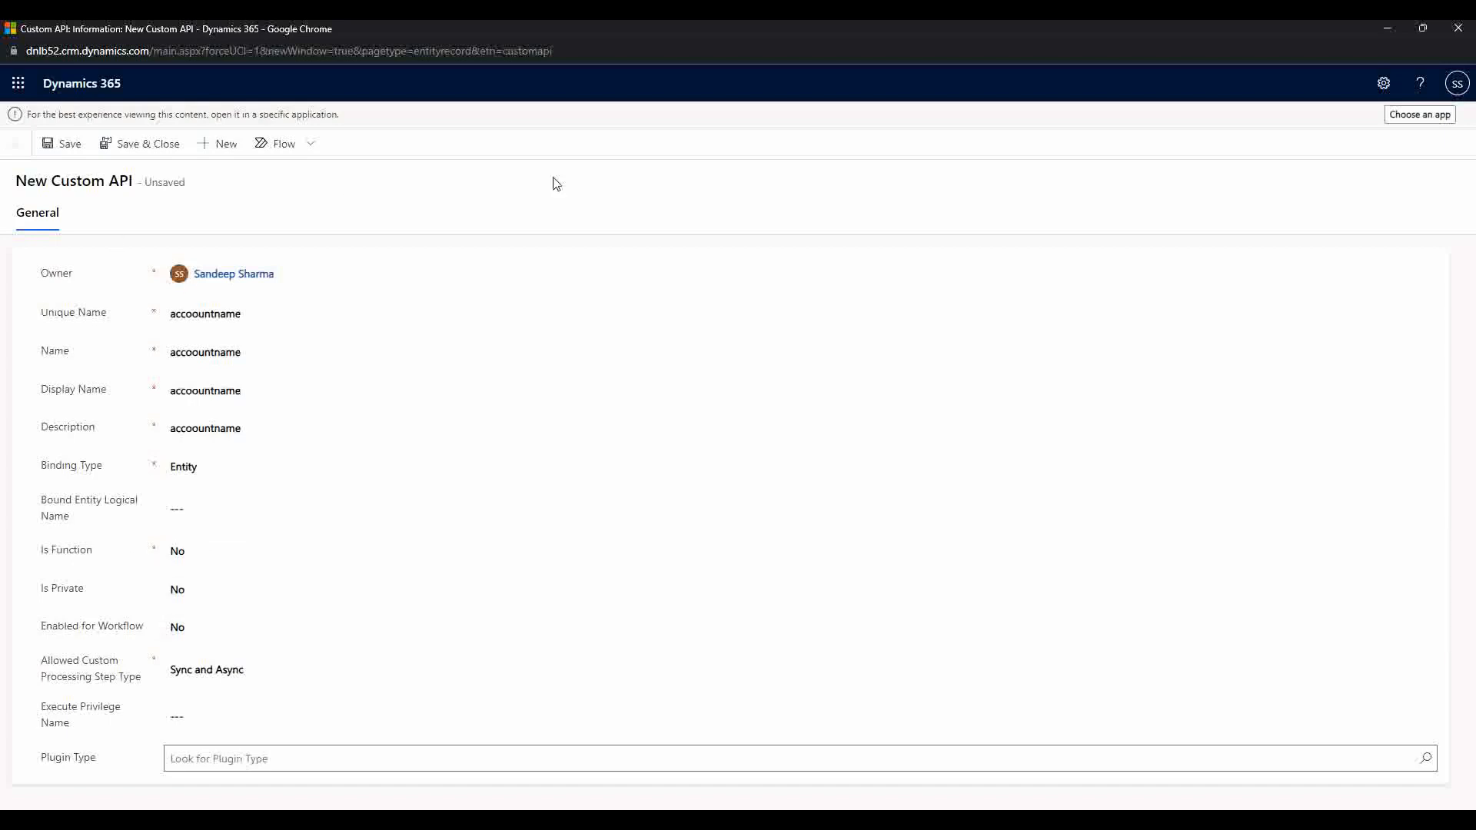
Step: Review the Is Function choices and keep it set to No
{"action": "left_click", "coordinate": [196, 557]}
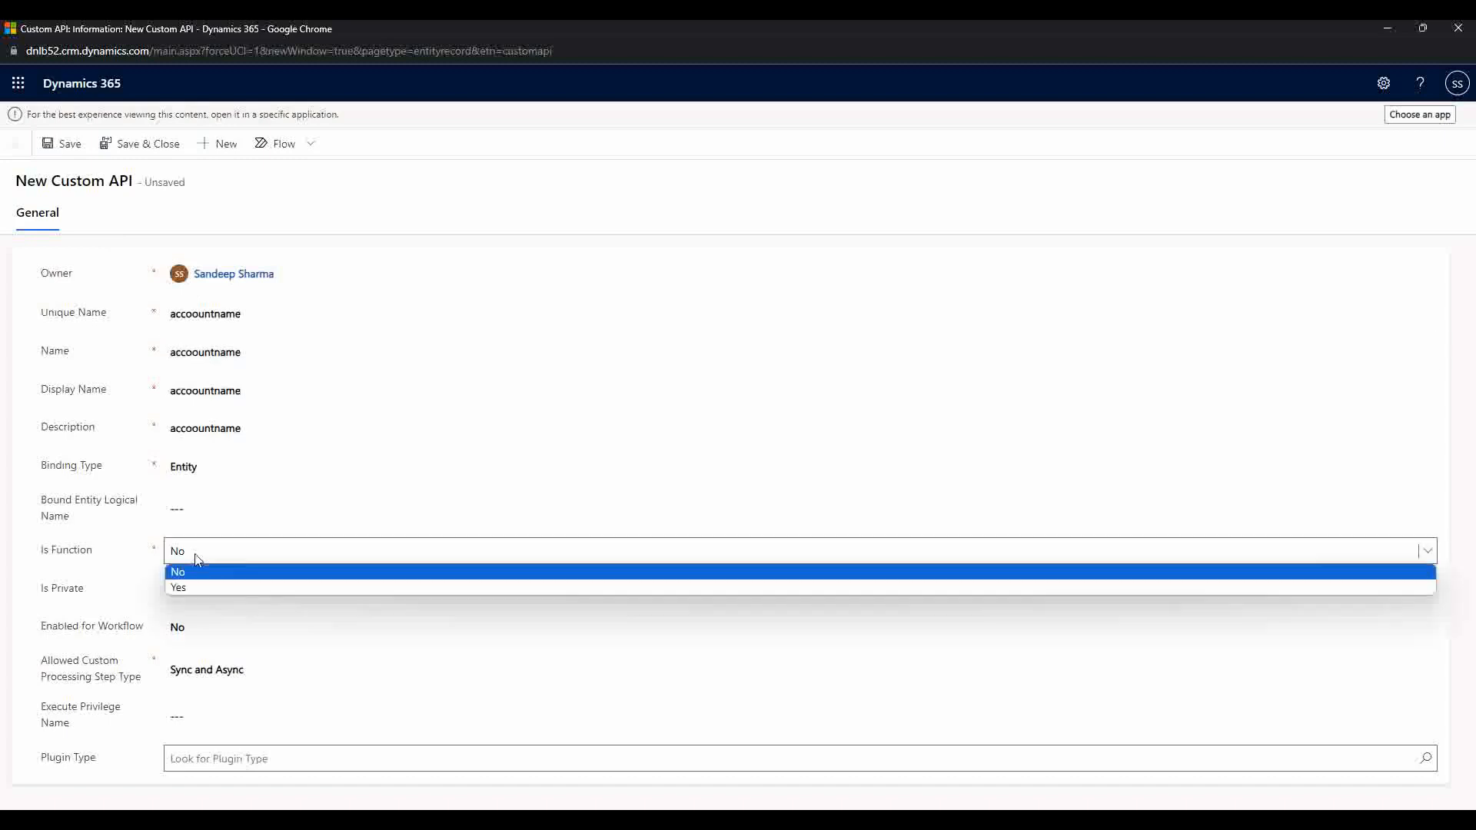
{"action": "left_click", "coordinate": [197, 585]}
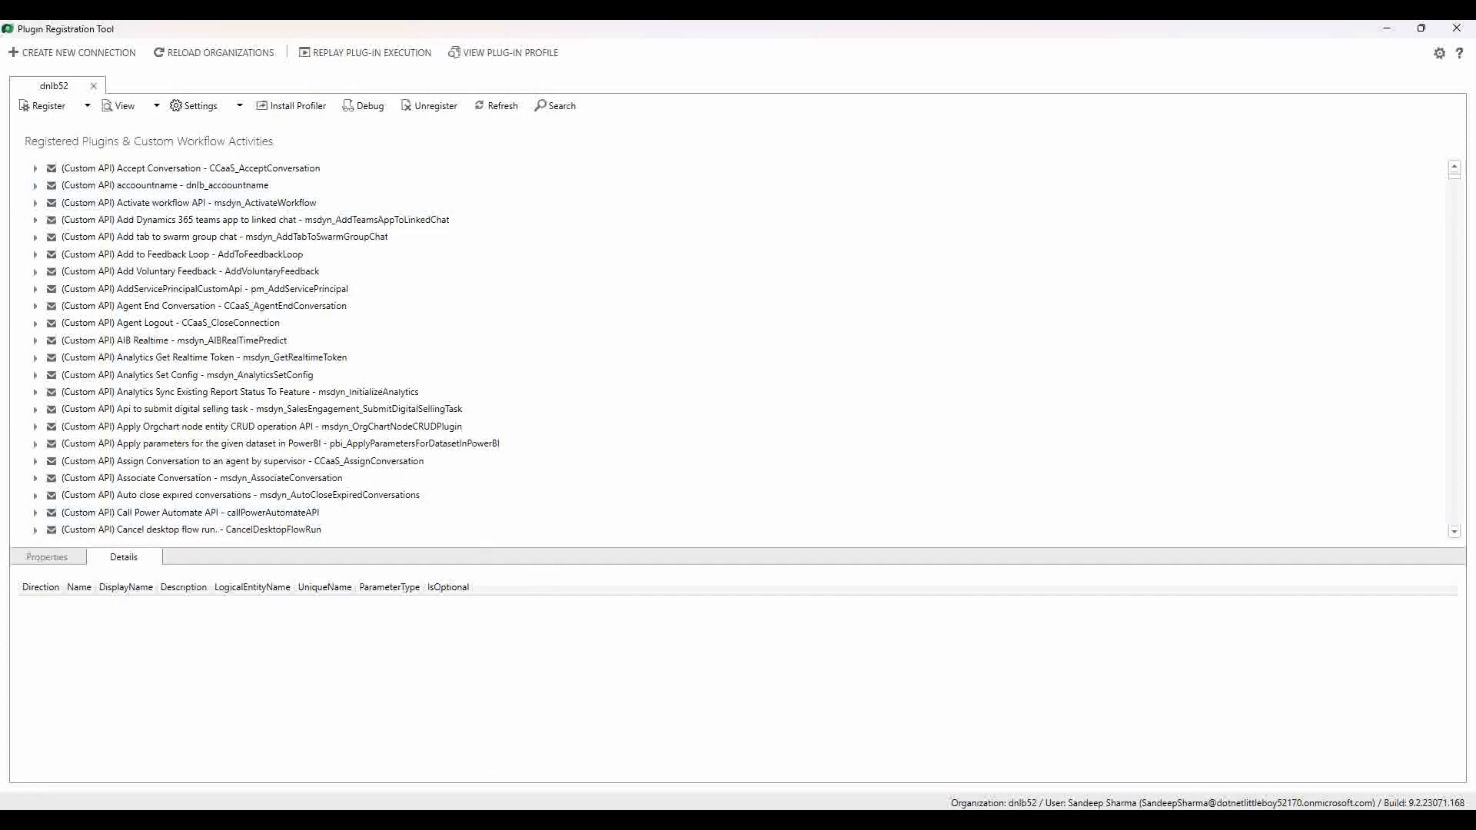
Step: Check the accoountname record's Custom API Request Parameters list, then go back to Plugin Registration Tool
{"action": "left_click", "coordinate": [734, 776]}
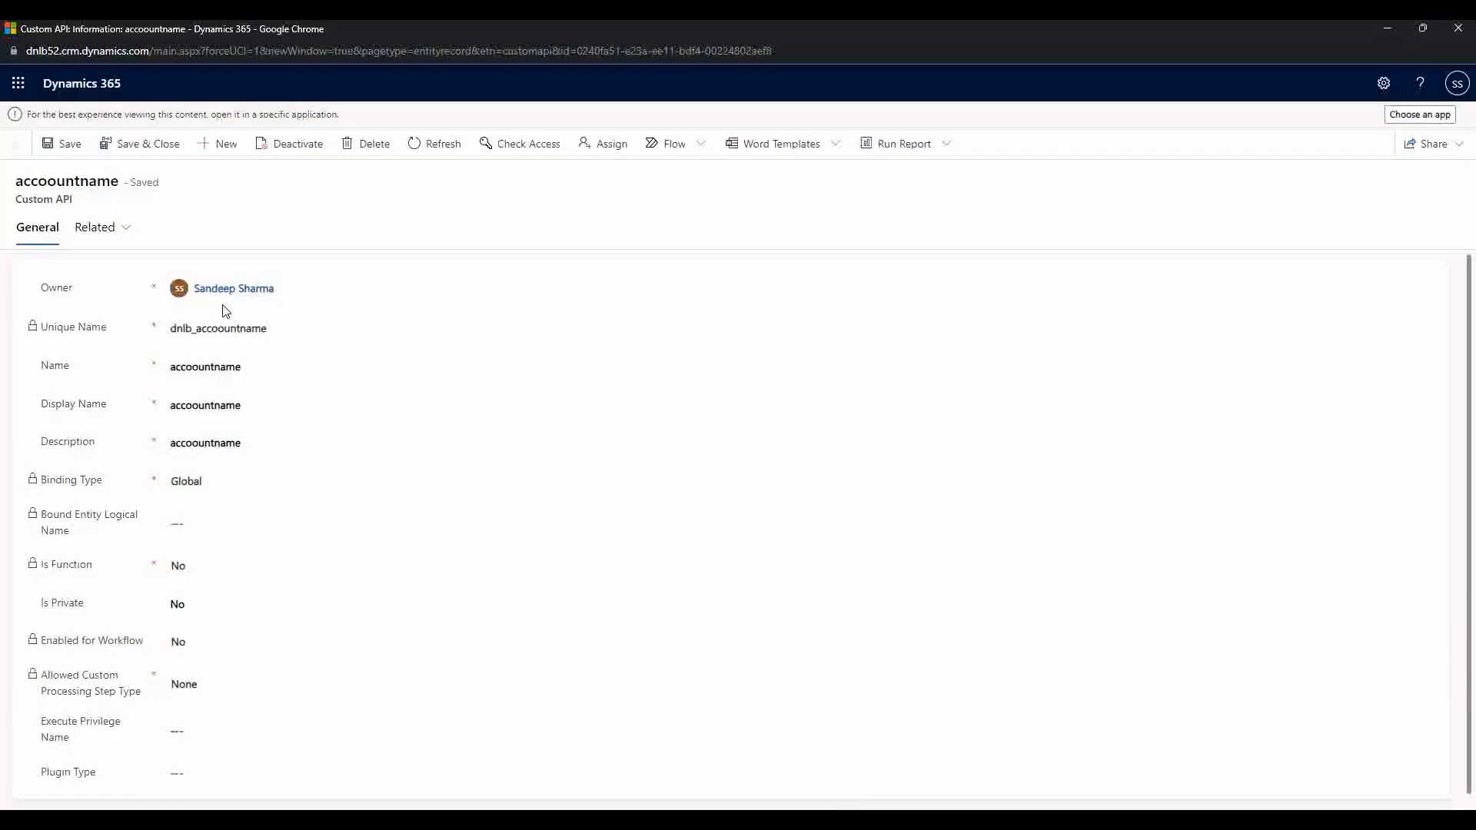
{"action": "left_click", "coordinate": [92, 229]}
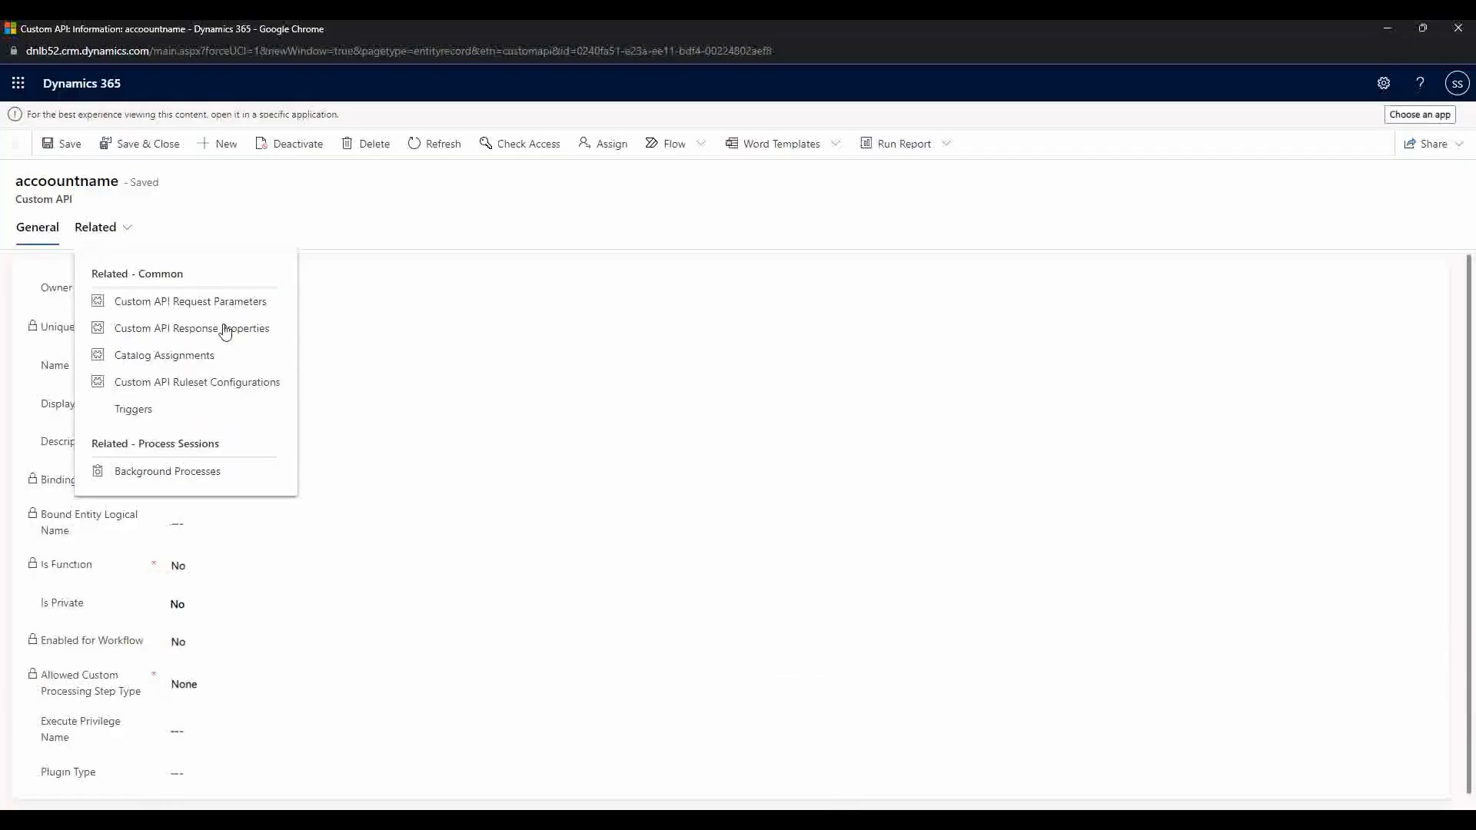
{"action": "left_click", "coordinate": [256, 303]}
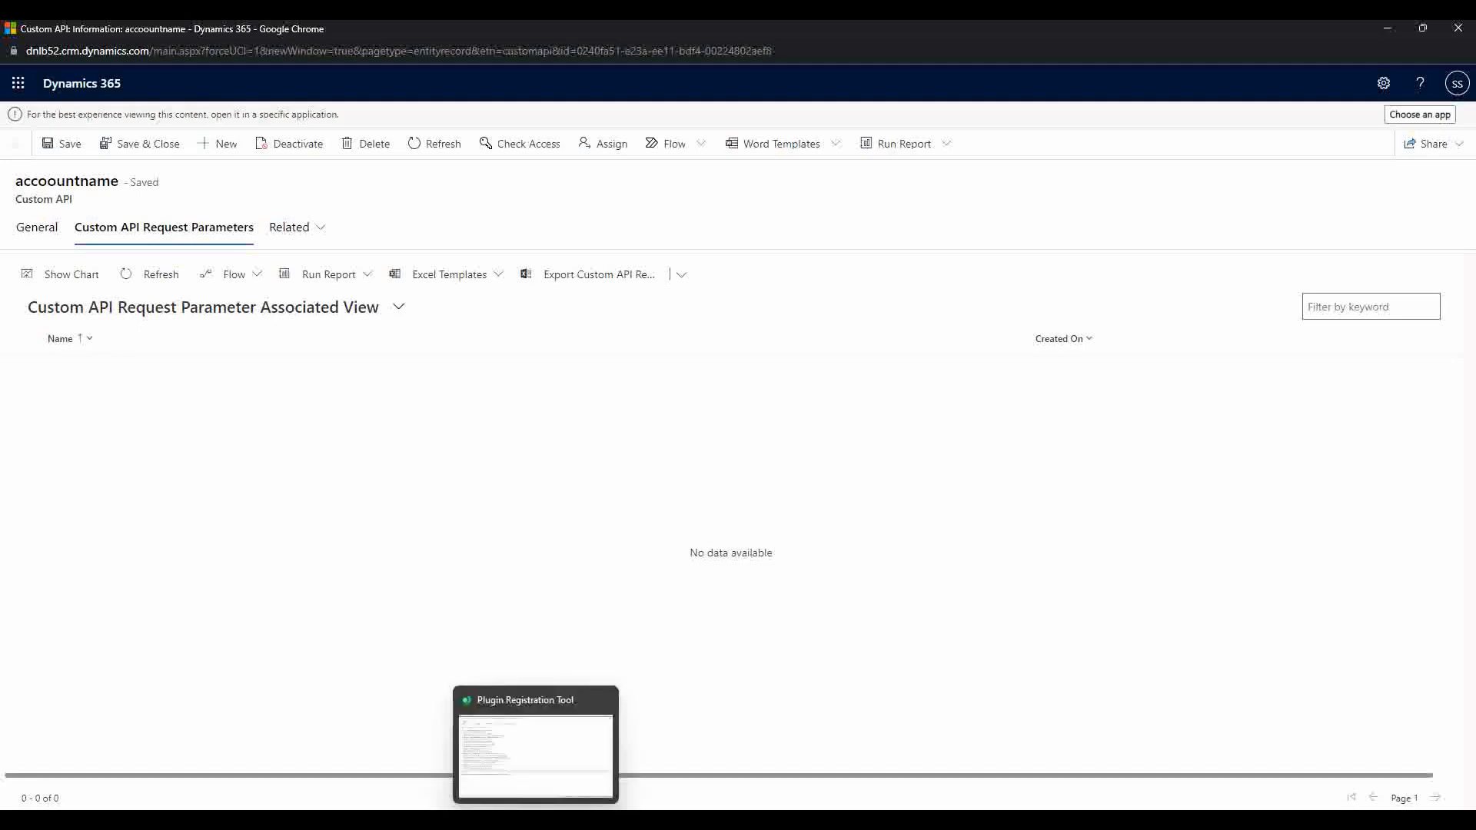
{"action": "left_click", "coordinate": [536, 821]}
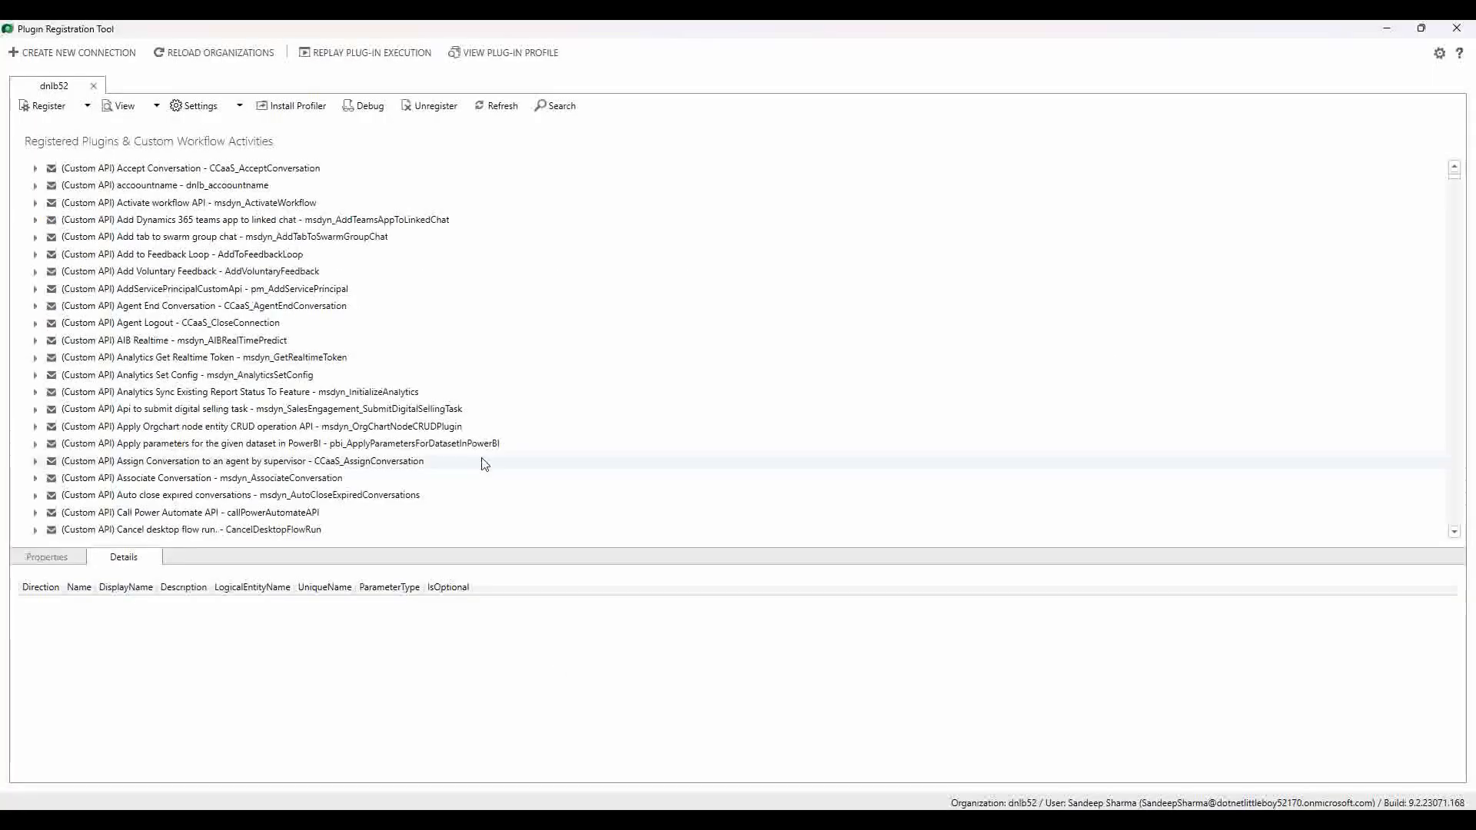
Step: Open accoountname for editing, check the Assembly list without changing it, and start a new request parameter
{"action": "double_click", "coordinate": [184, 189]}
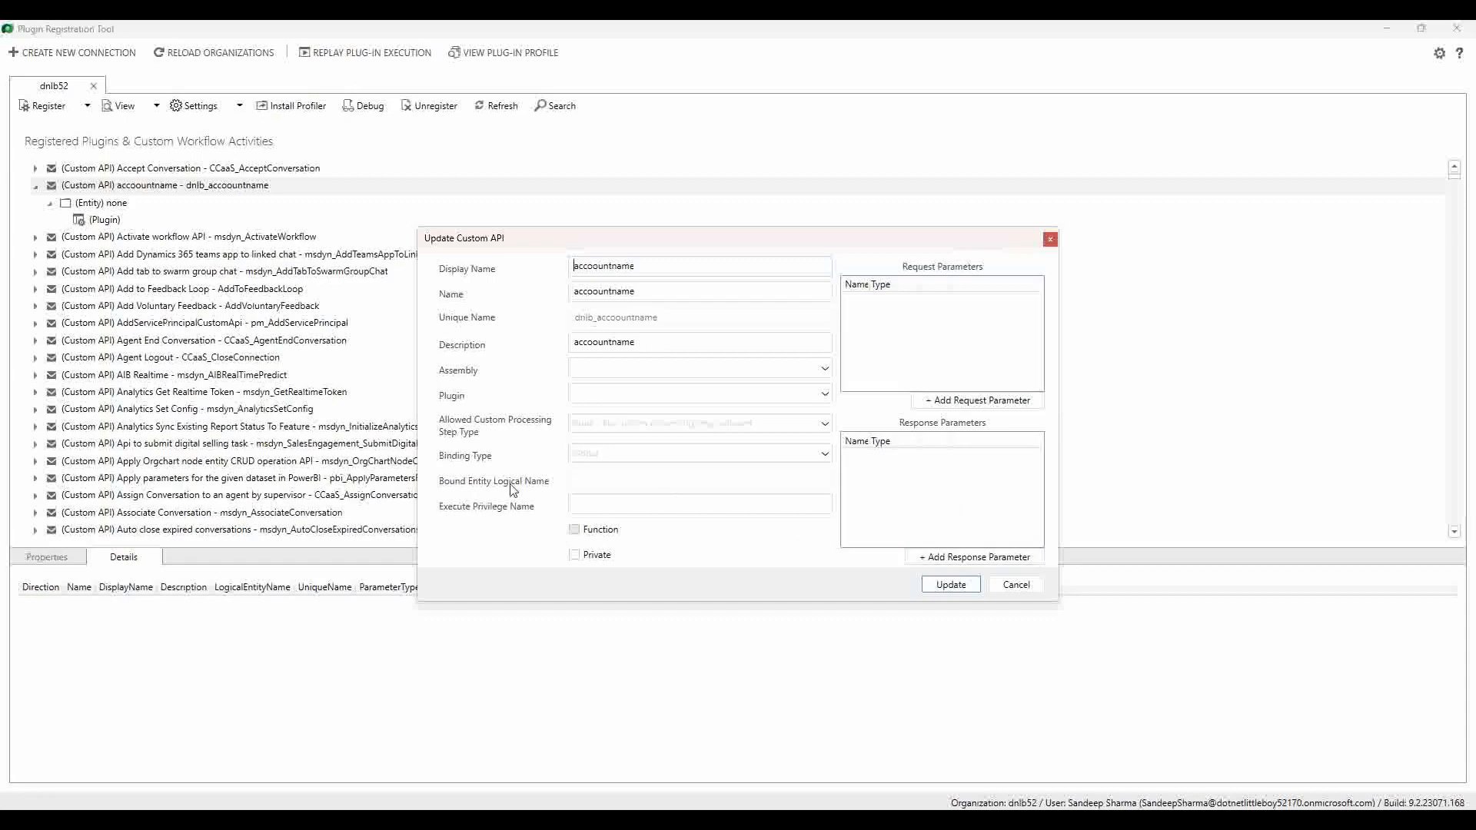
{"action": "left_click", "coordinate": [616, 369]}
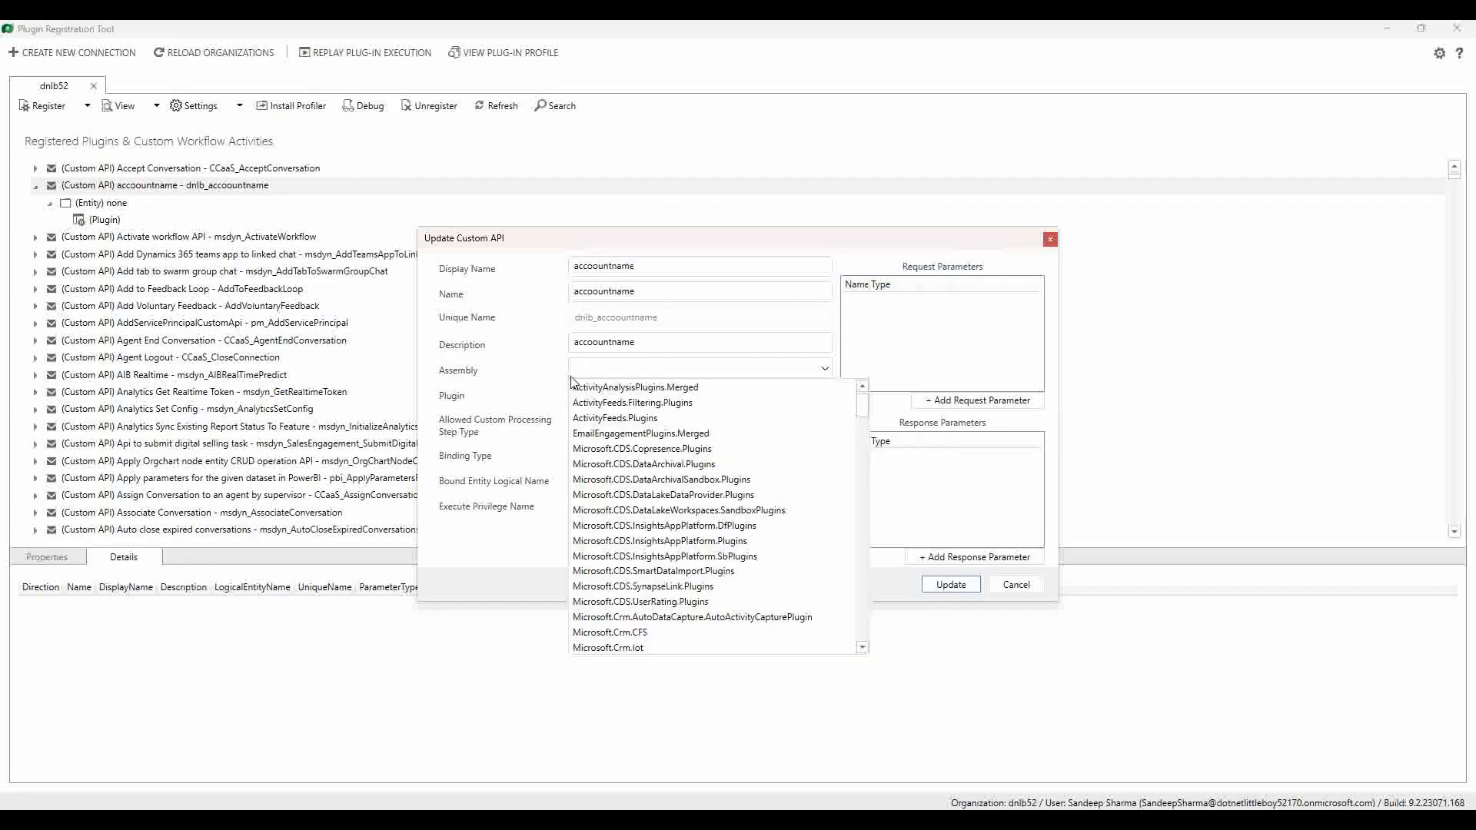
{"action": "left_click", "coordinate": [529, 380]}
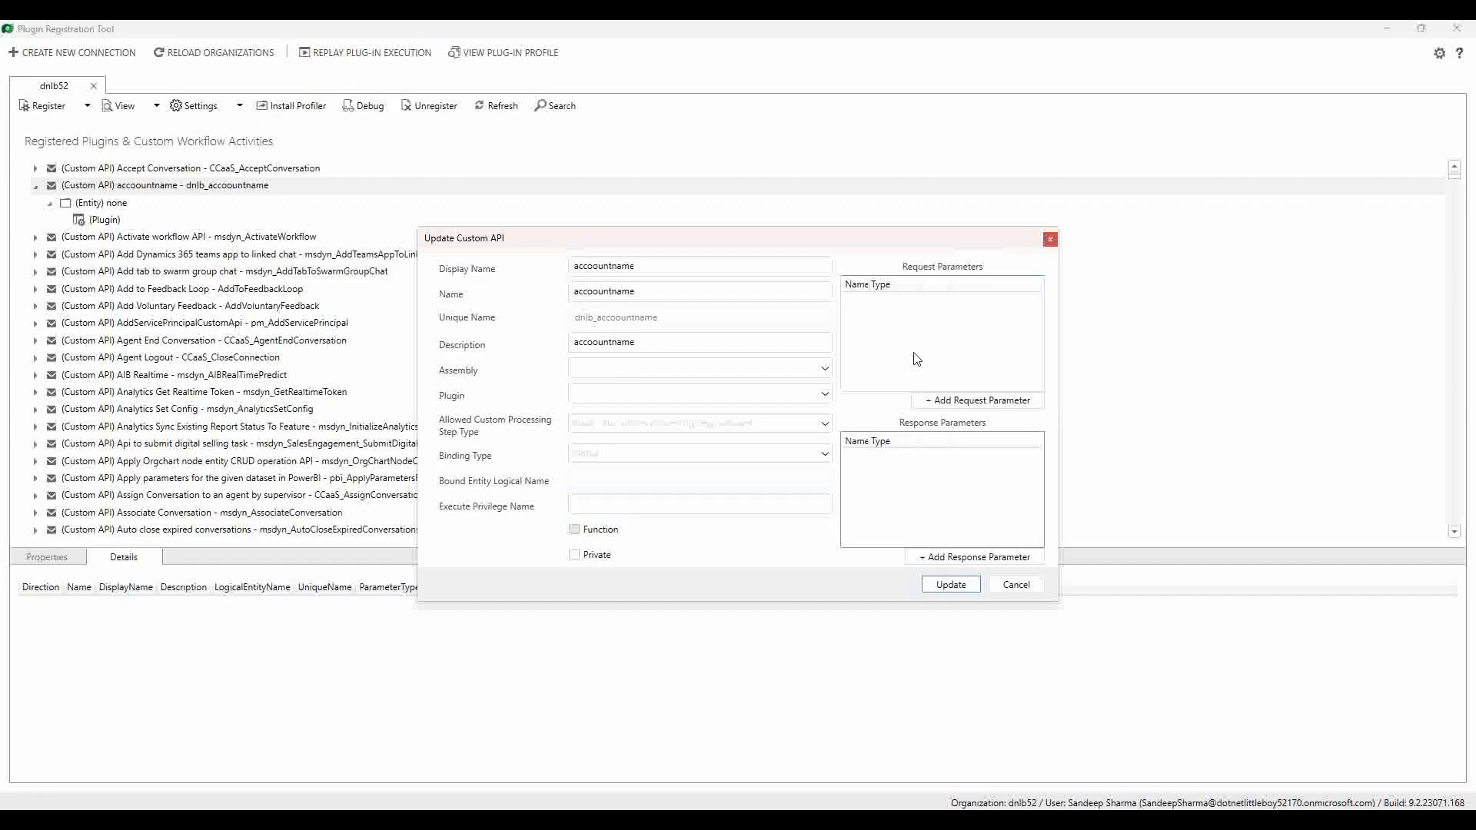
{"action": "left_click", "coordinate": [1004, 409]}
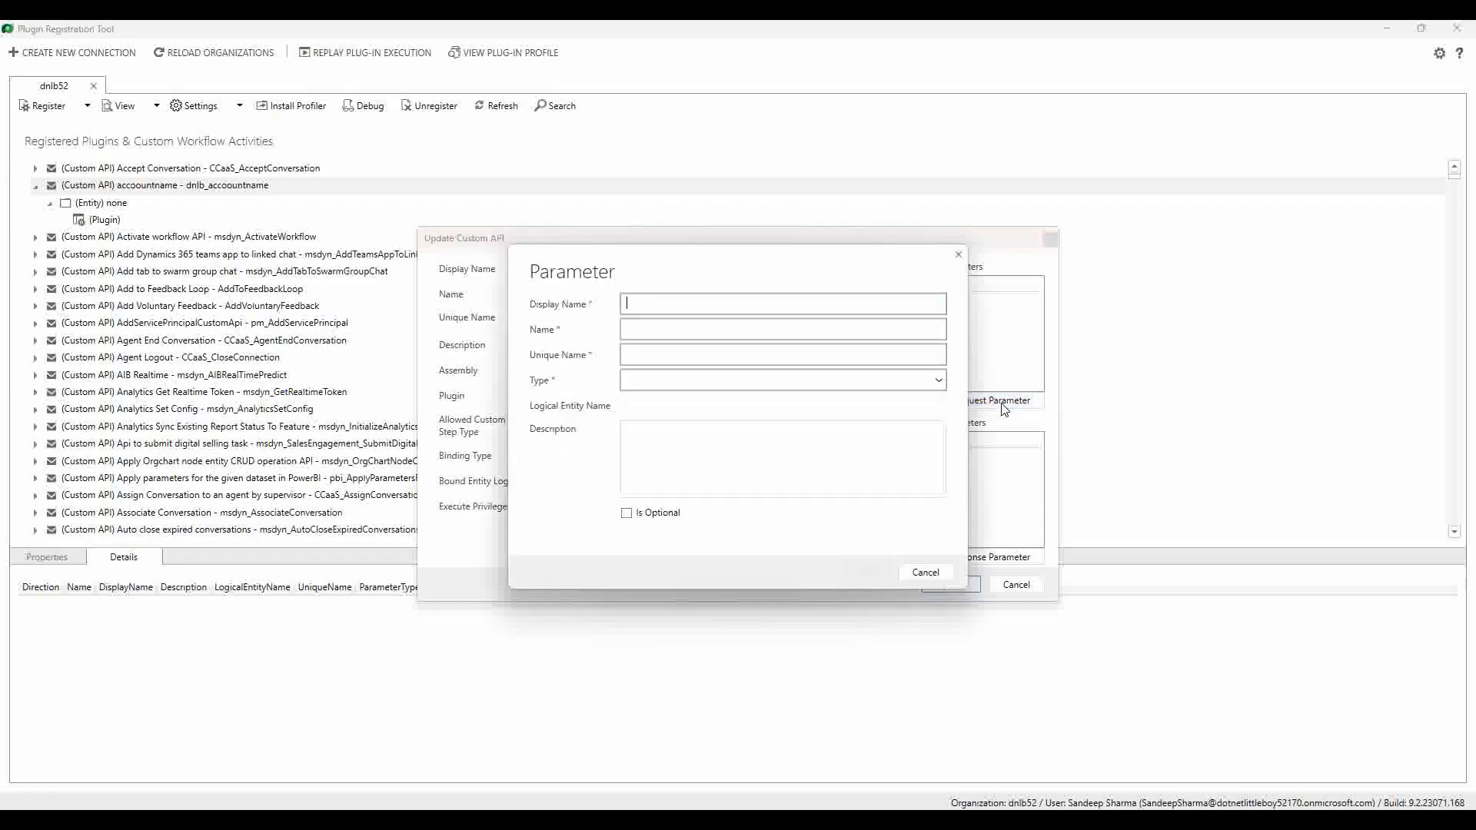
Step: Add name_account as a String request parameter, letting the other name fields auto-fill
{"action": "left_click", "coordinate": [637, 313]}
{"action": "type", "text": "name_account"}
{"action": "left_click", "coordinate": [654, 329]}
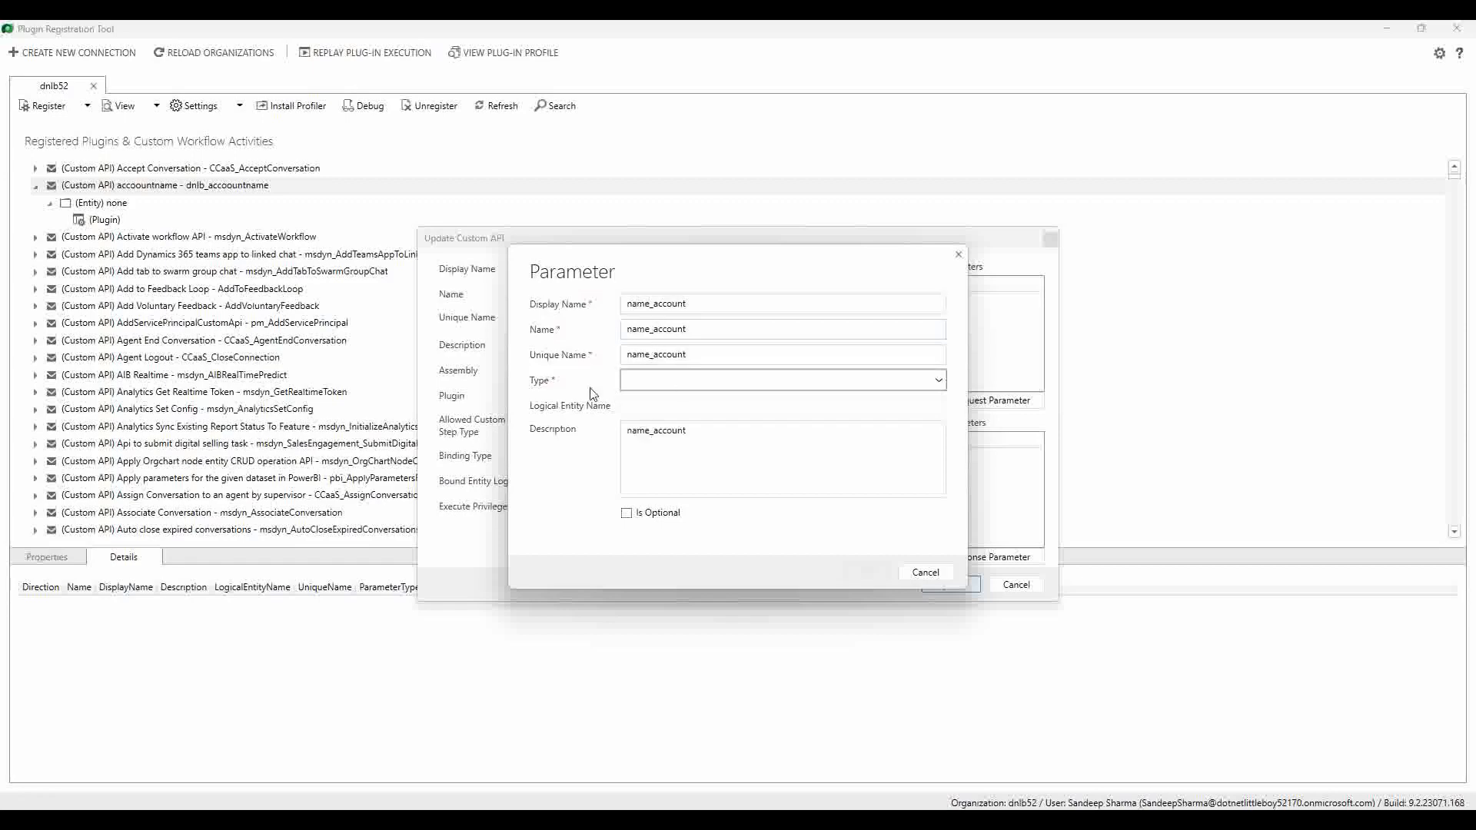
{"action": "left_click", "coordinate": [692, 384]}
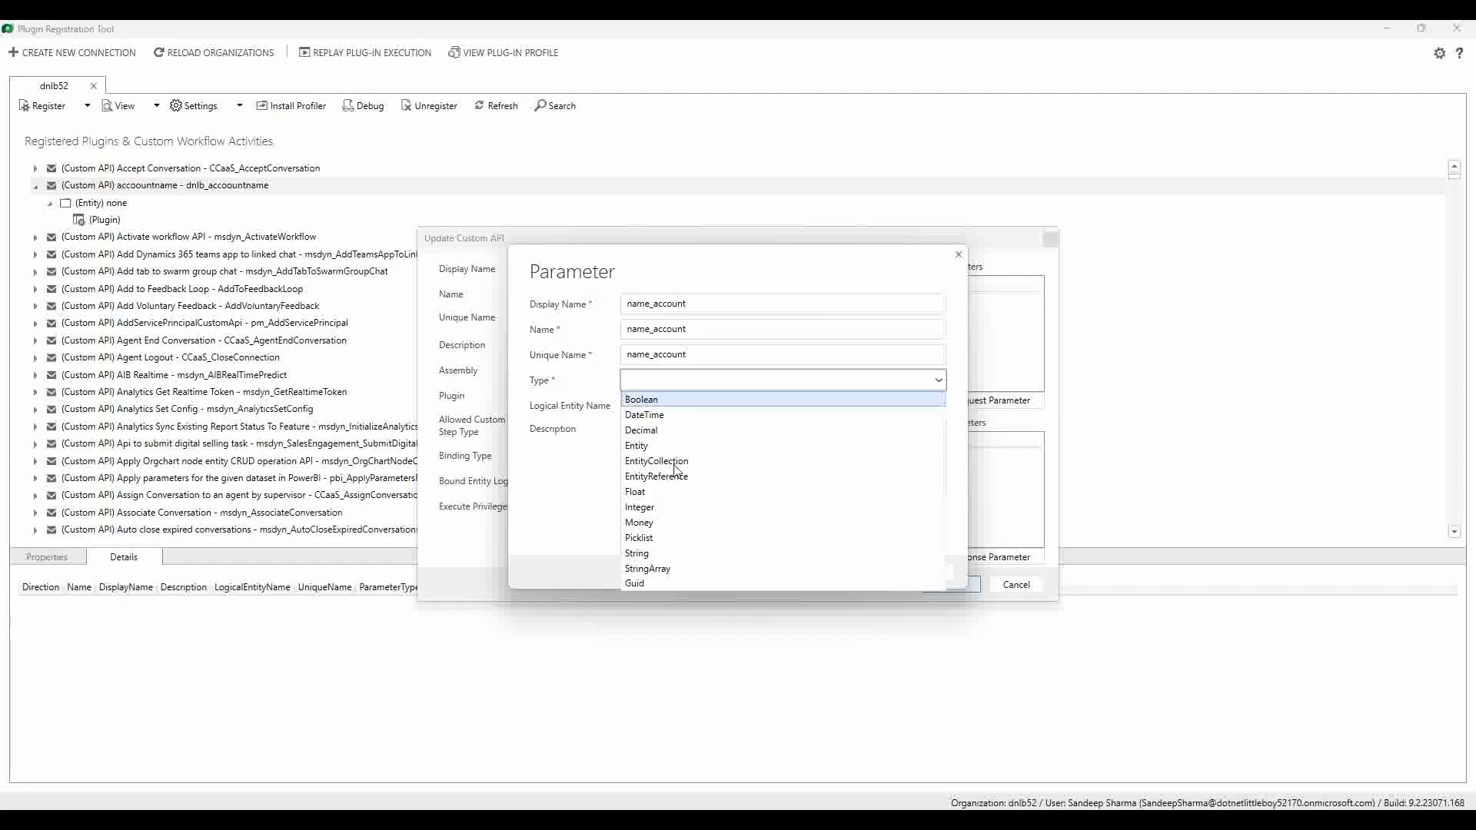
{"action": "left_click", "coordinate": [681, 553]}
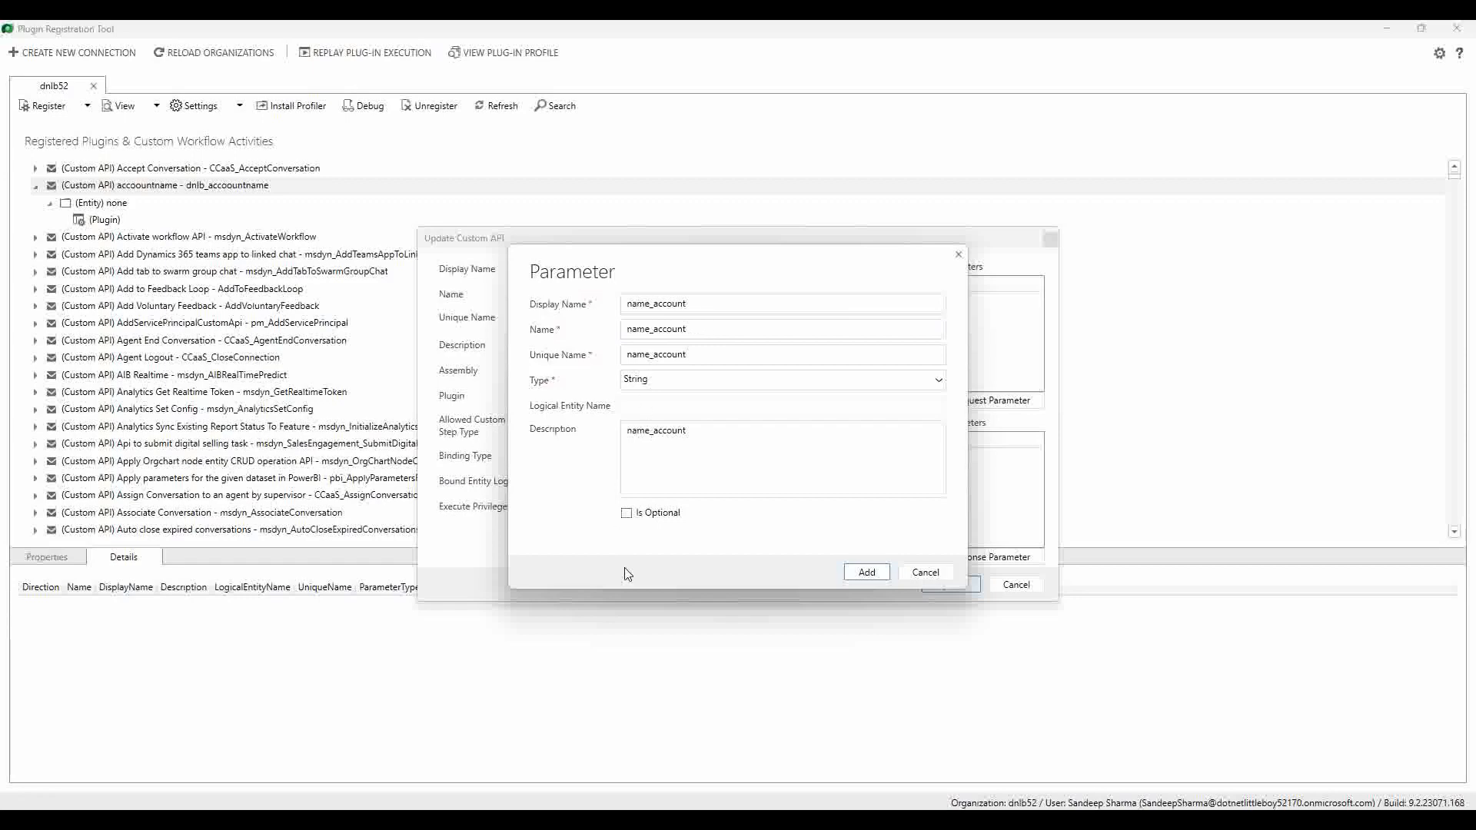
{"action": "left_click", "coordinate": [866, 573]}
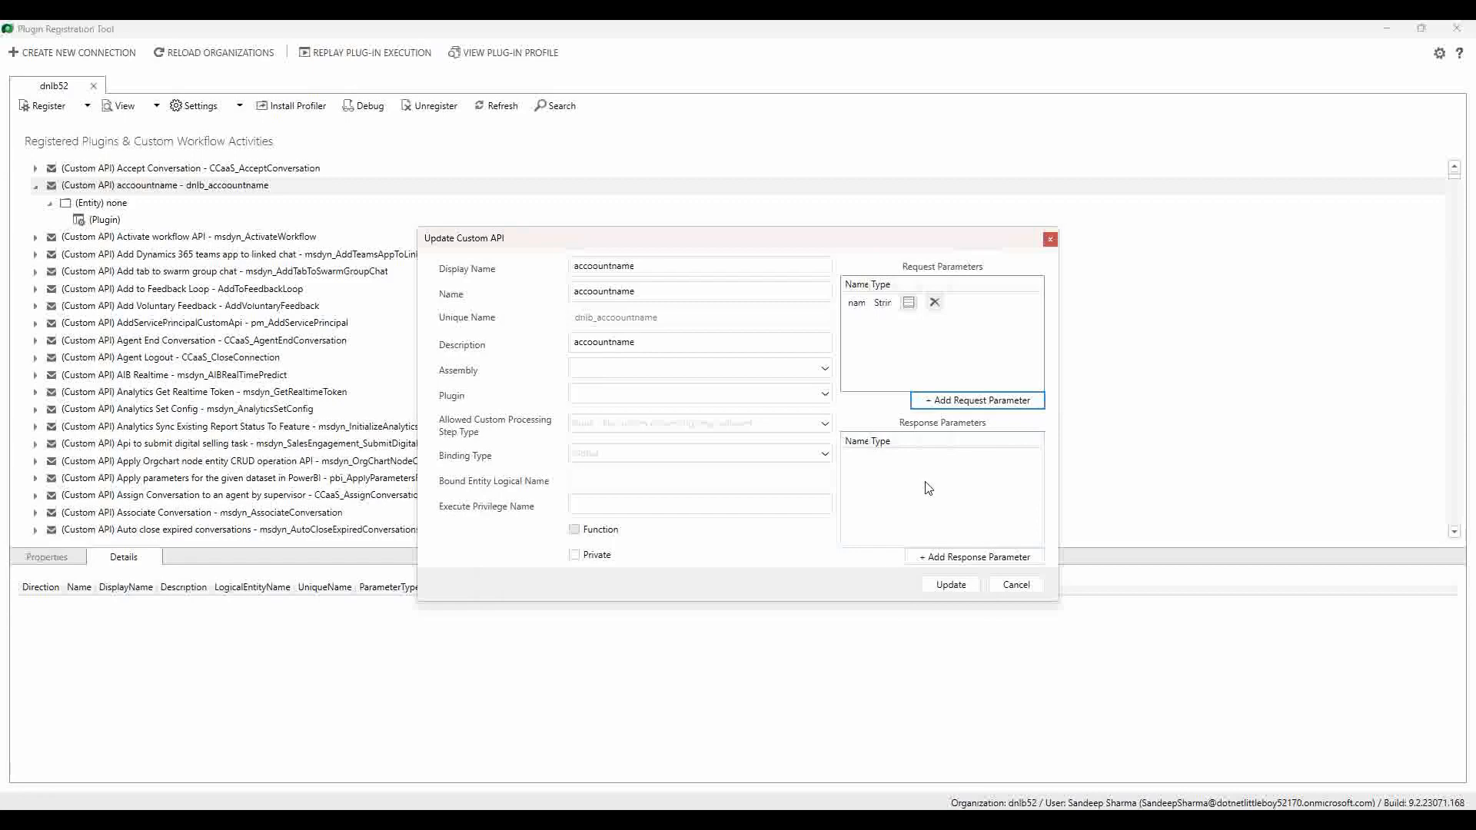
Step: Add apiresponse as a String response parameter and widen the request parameters Type column
{"action": "left_click", "coordinate": [1003, 565]}
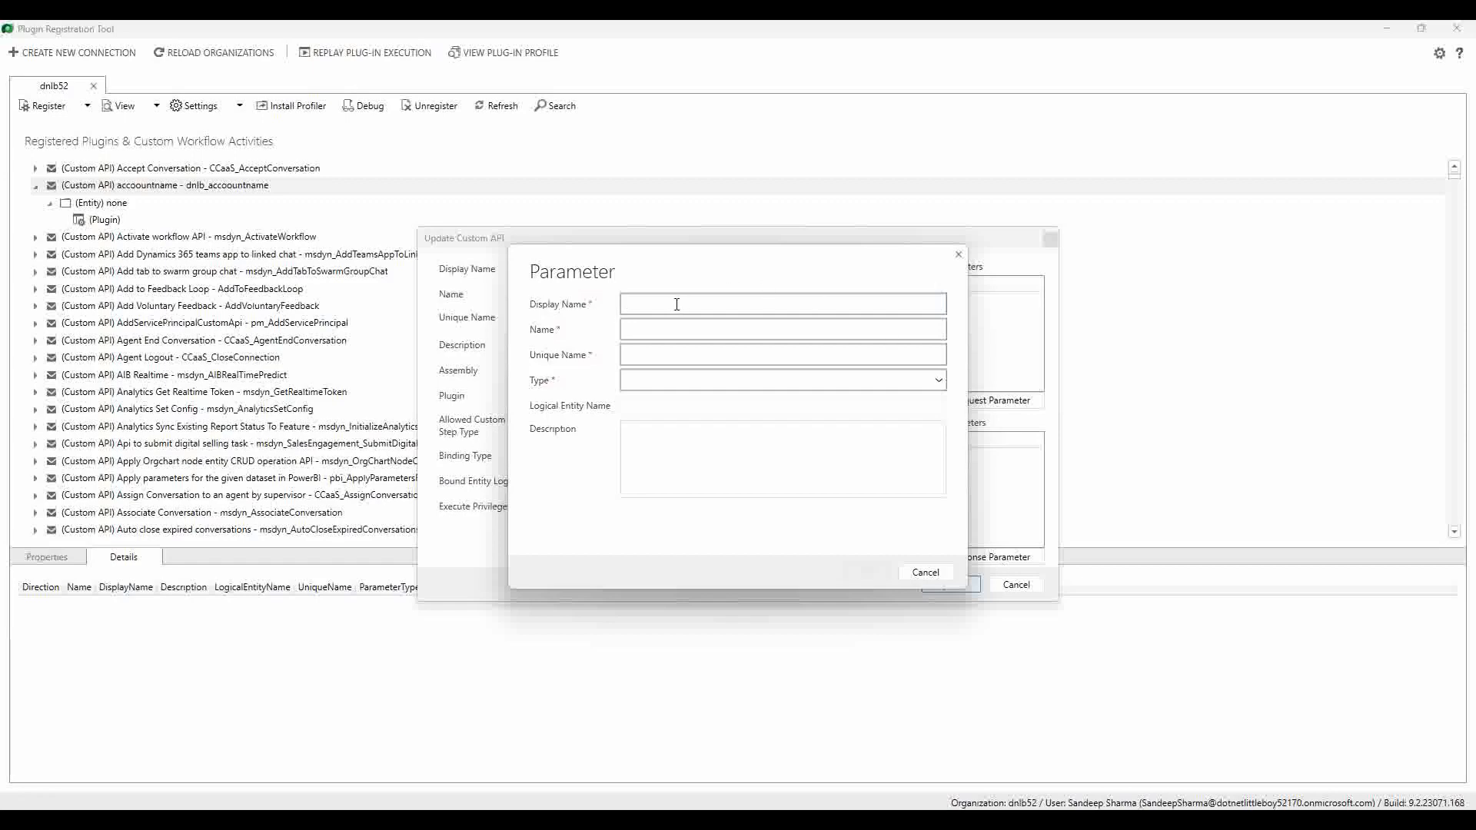
{"action": "type", "text": "apiresponse"}
{"action": "left_click", "coordinate": [669, 332]}
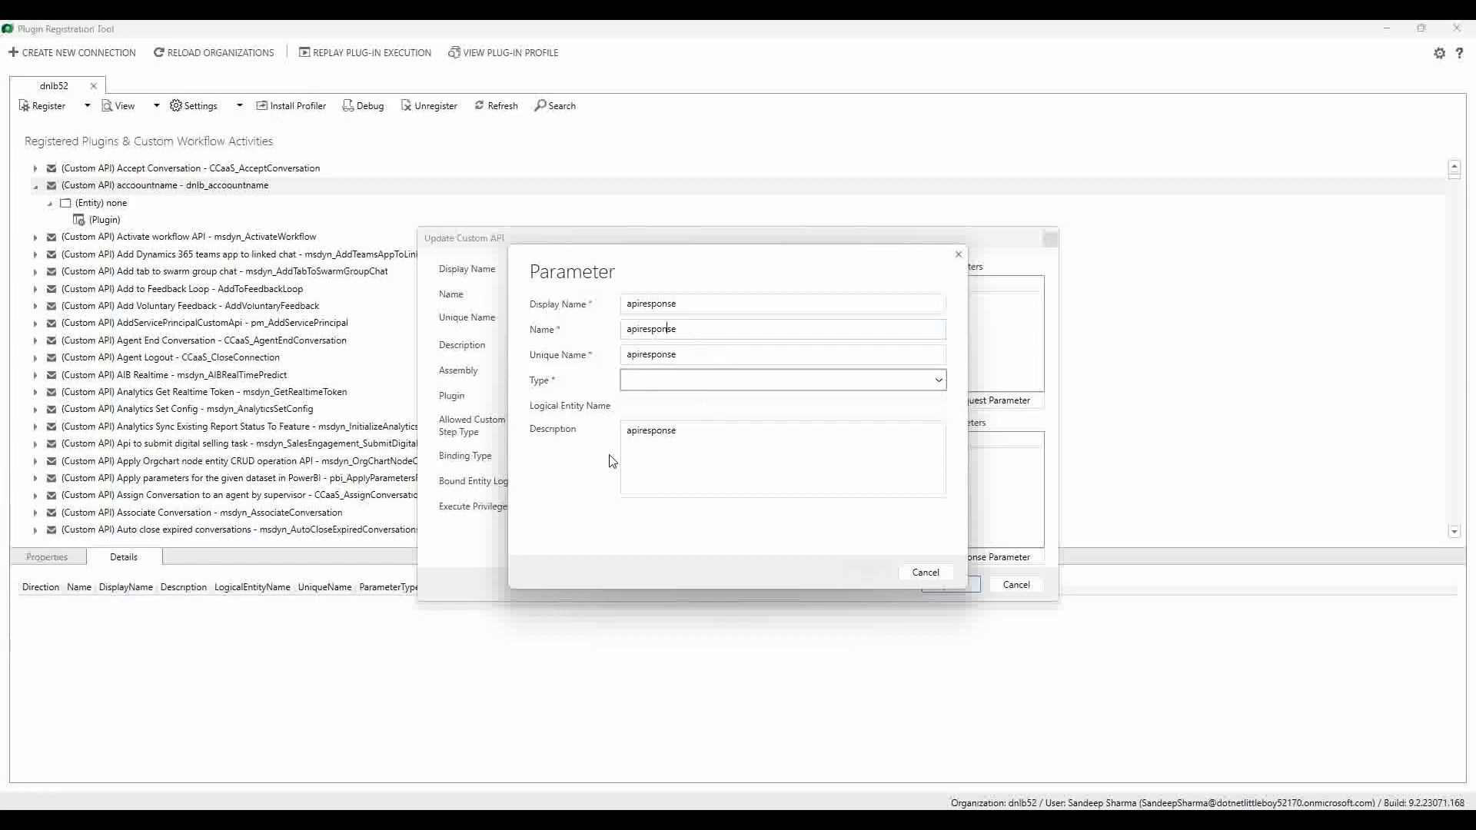
{"action": "left_click", "coordinate": [713, 384]}
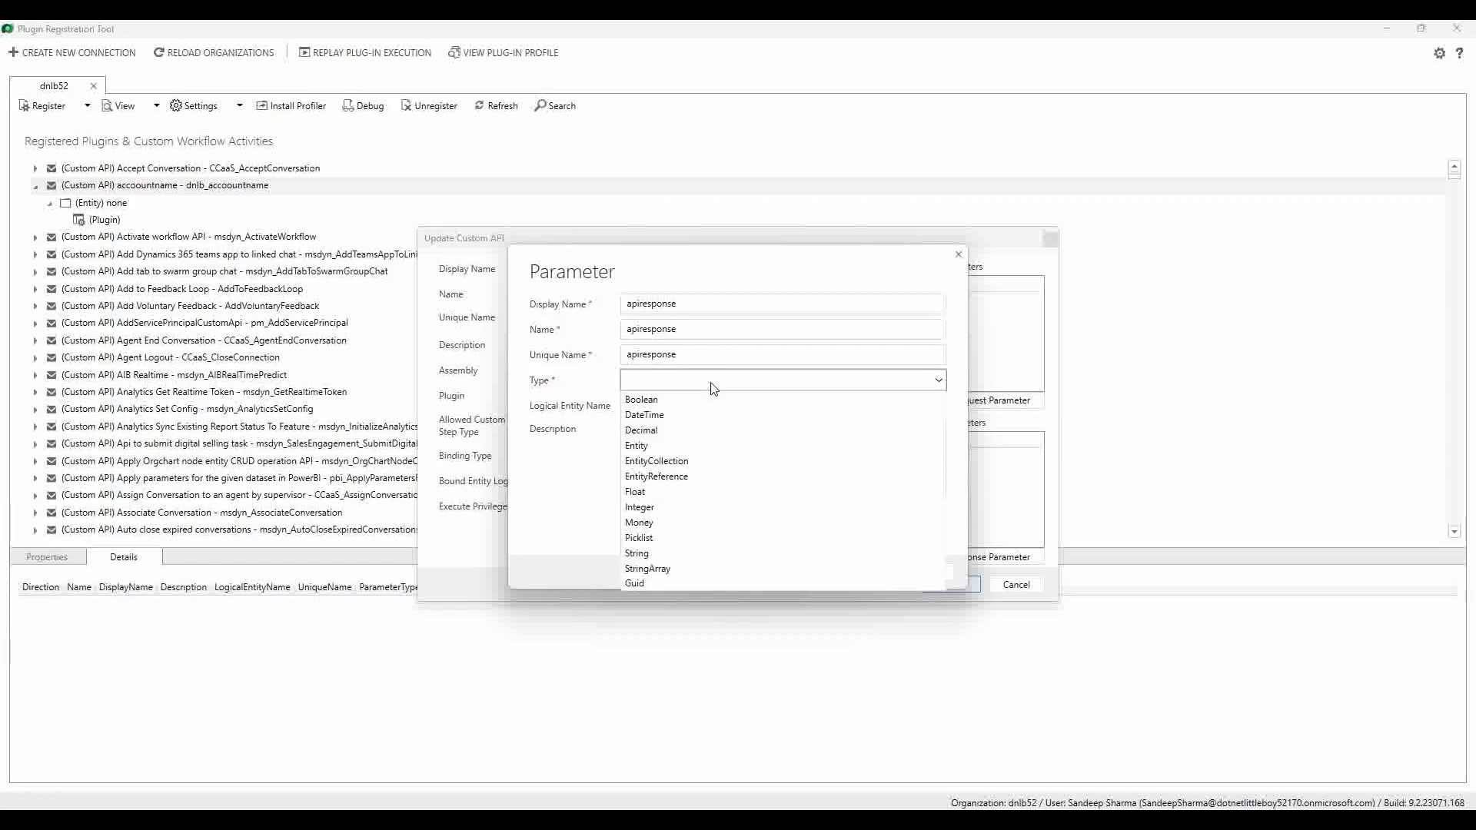
{"action": "left_click", "coordinate": [667, 554]}
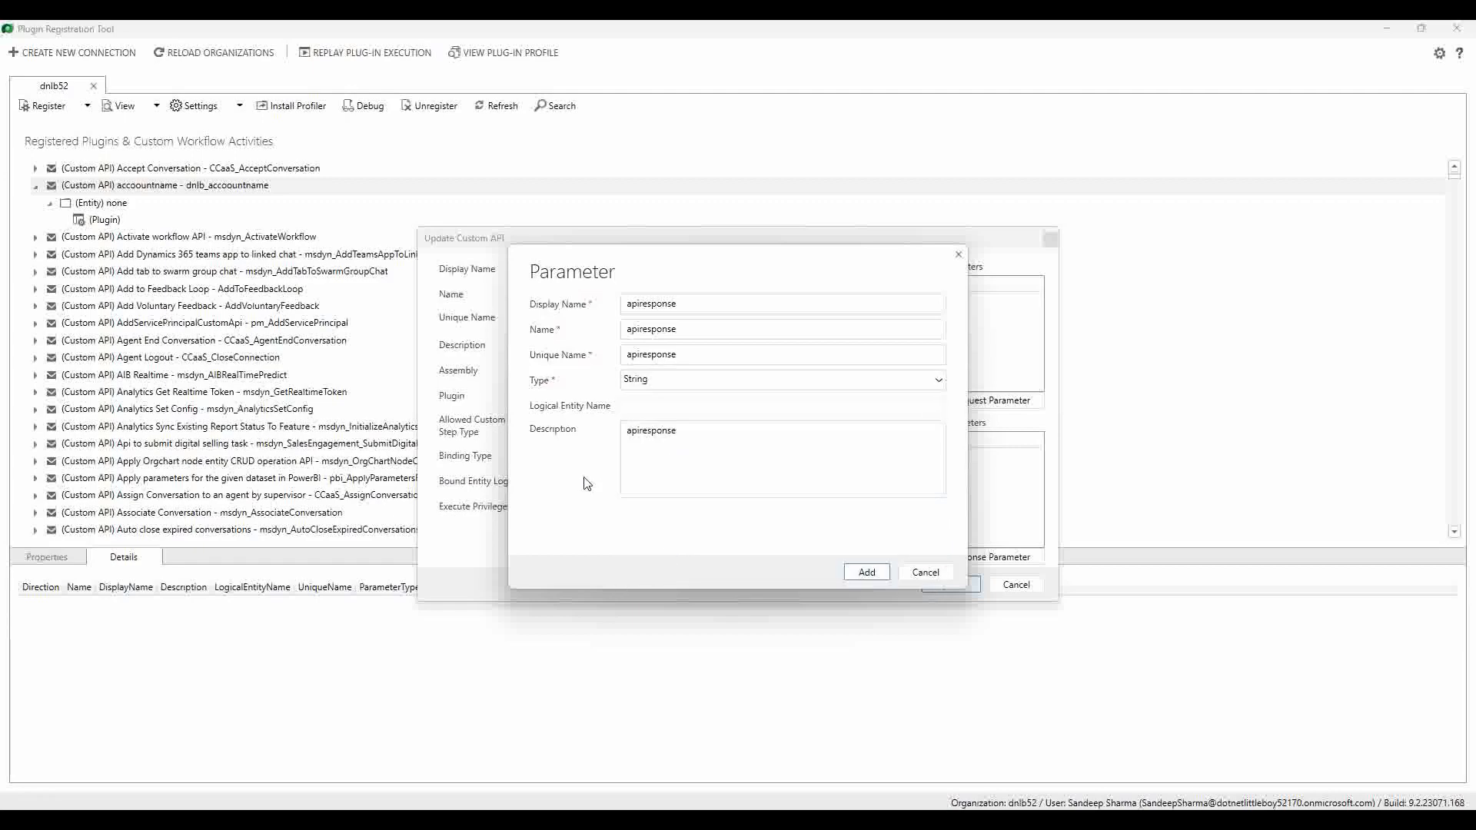
{"action": "left_click", "coordinate": [872, 572]}
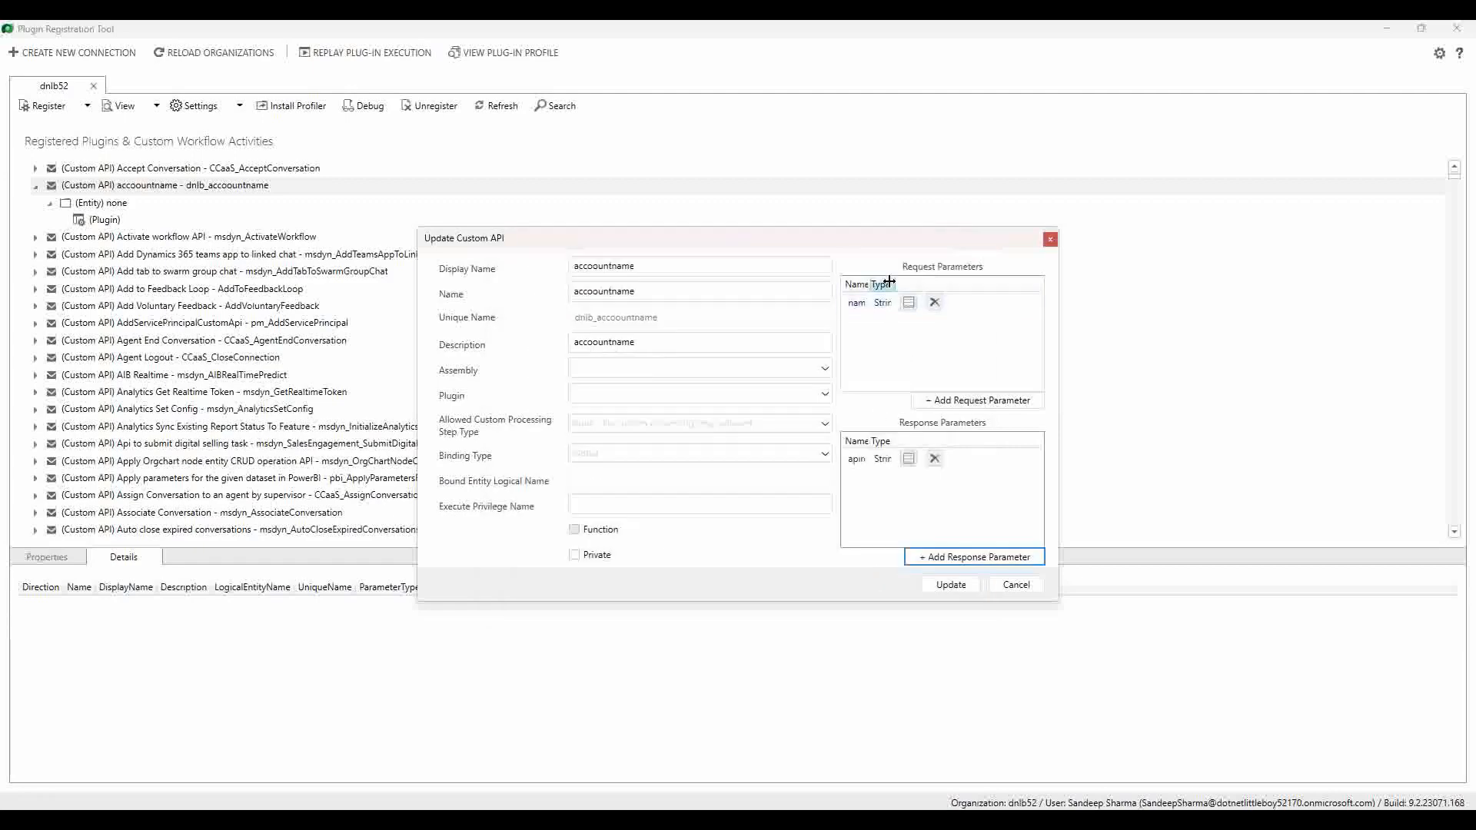
{"action": "left_click_drag", "start_coordinate": [897, 283], "coordinate": [924, 284]}
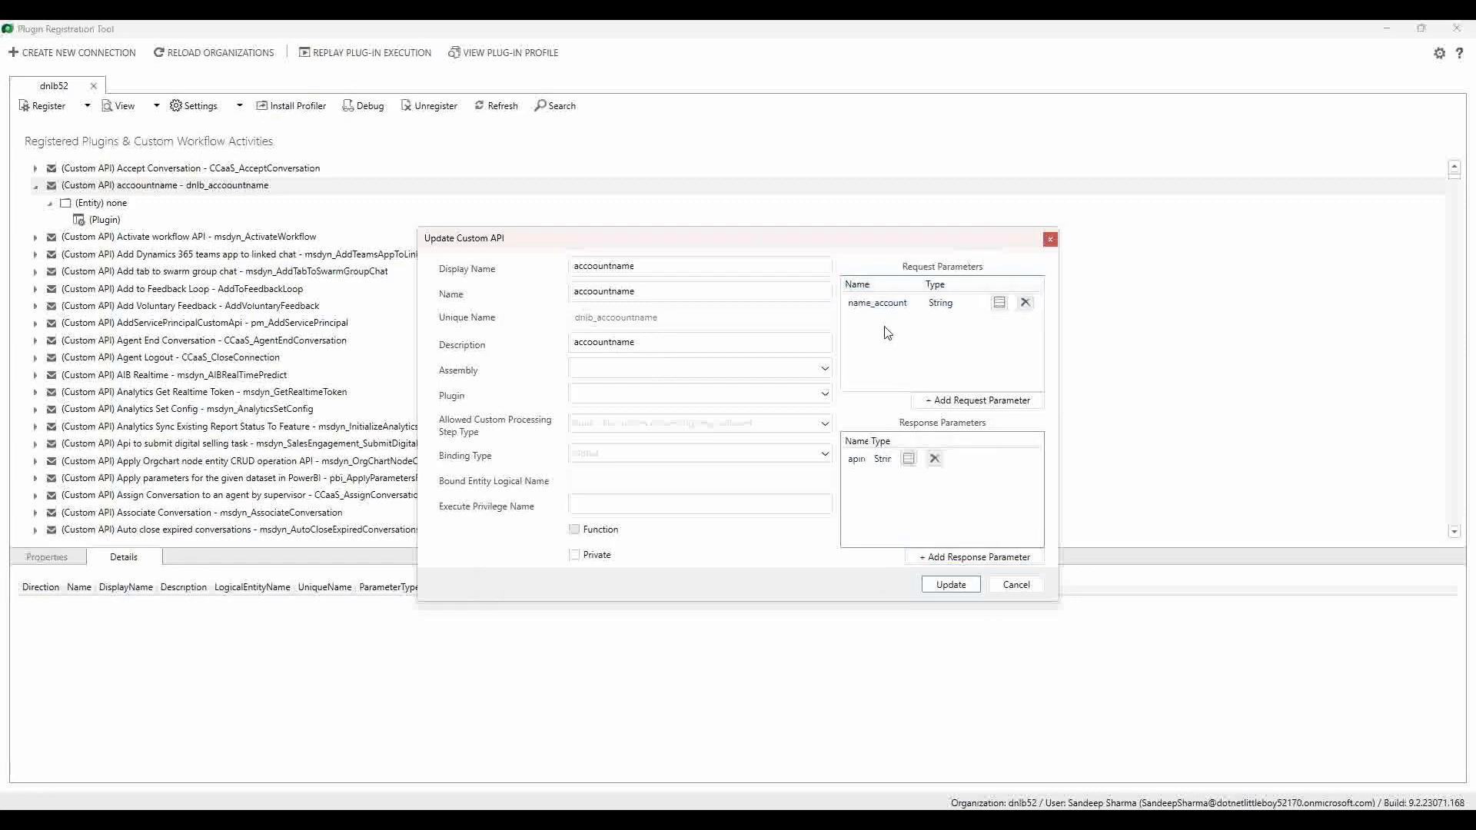
Step: Change the name_account parameter's Display Name and Name to accountname
{"action": "double_click", "coordinate": [887, 306]}
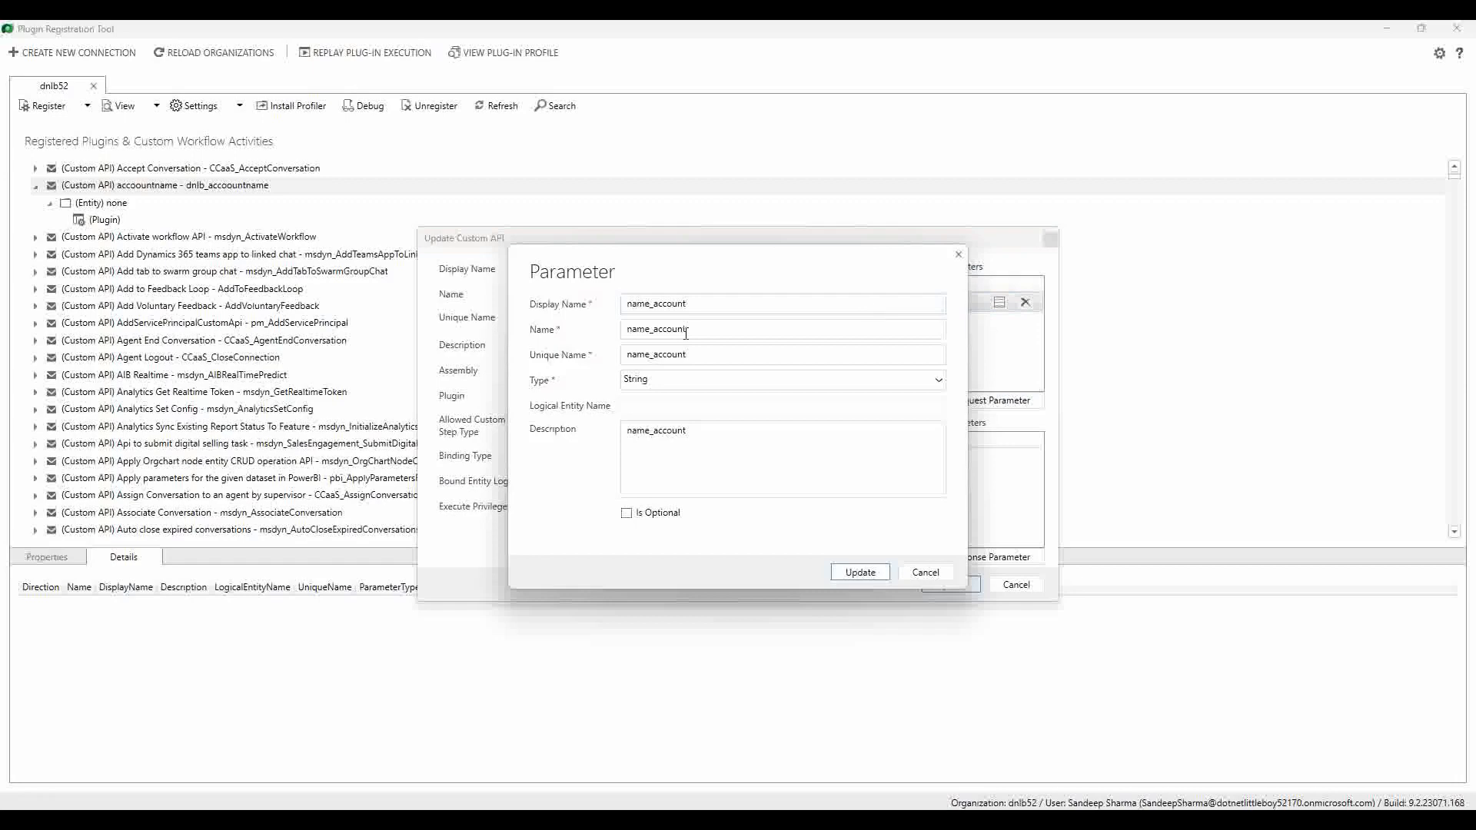
{"action": "left_click_drag", "start_coordinate": [705, 303], "coordinate": [534, 319]}
{"action": "type", "text": "accountname"}
{"action": "key", "text": "ctrl+a"}
{"action": "key", "text": "ctrl+c"}
{"action": "left_click", "coordinate": [707, 337]}
{"action": "key", "text": "ctrl+a"}
{"action": "key", "text": "ctrl+v"}
Step: Set Unique Name and Description to accountname, update, and switch to the Dynamics 365 accounts list
{"action": "key", "text": "ctrl+a"}
{"action": "key", "text": "ctrl+v"}
{"action": "left_click", "coordinate": [720, 437]}
{"action": "key", "text": "ctrl+a"}
{"action": "key", "text": "ctrl+v"}
{"action": "left_click", "coordinate": [853, 573]}
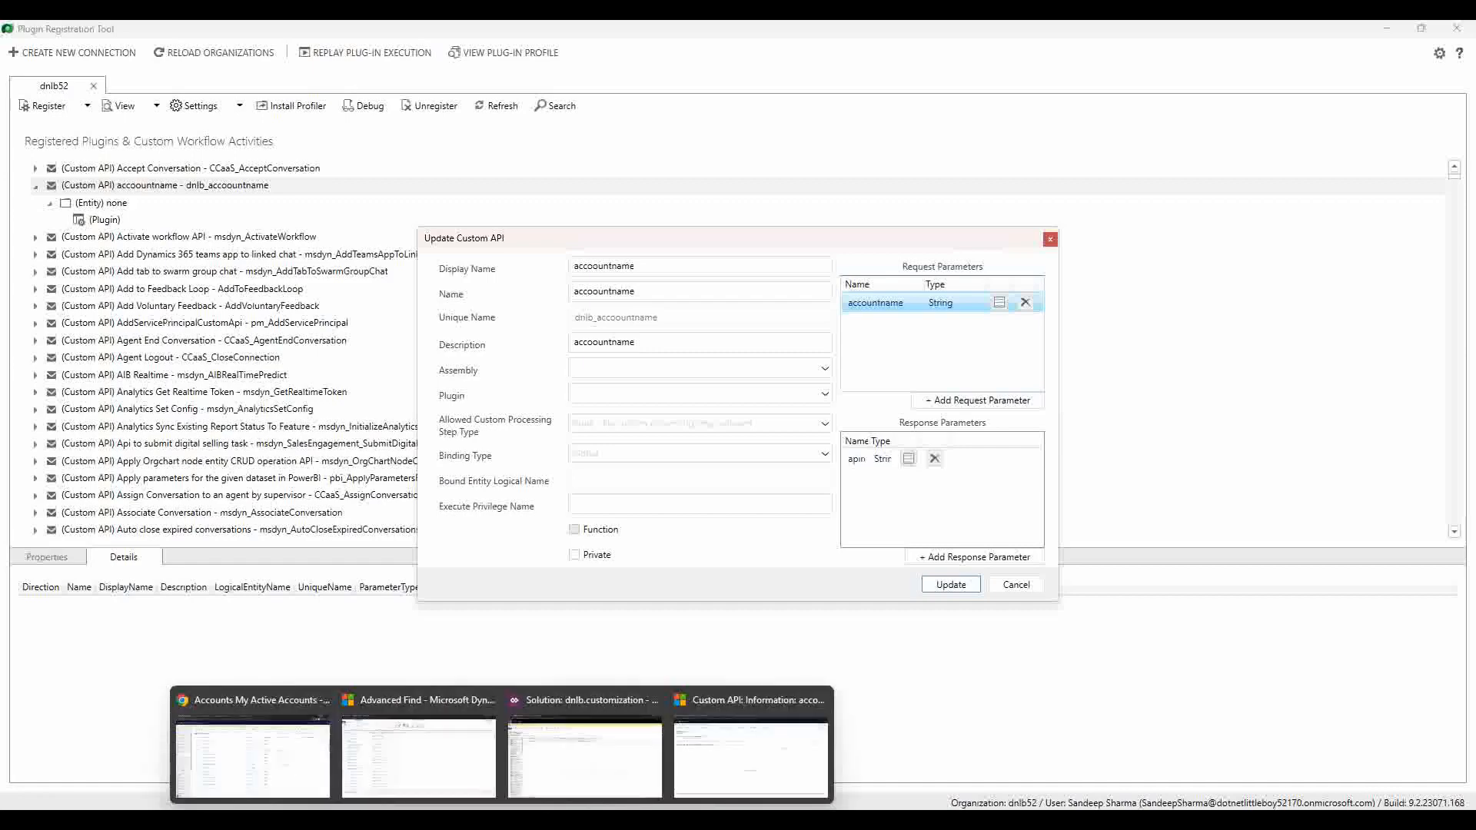
{"action": "left_click", "coordinate": [296, 749]}
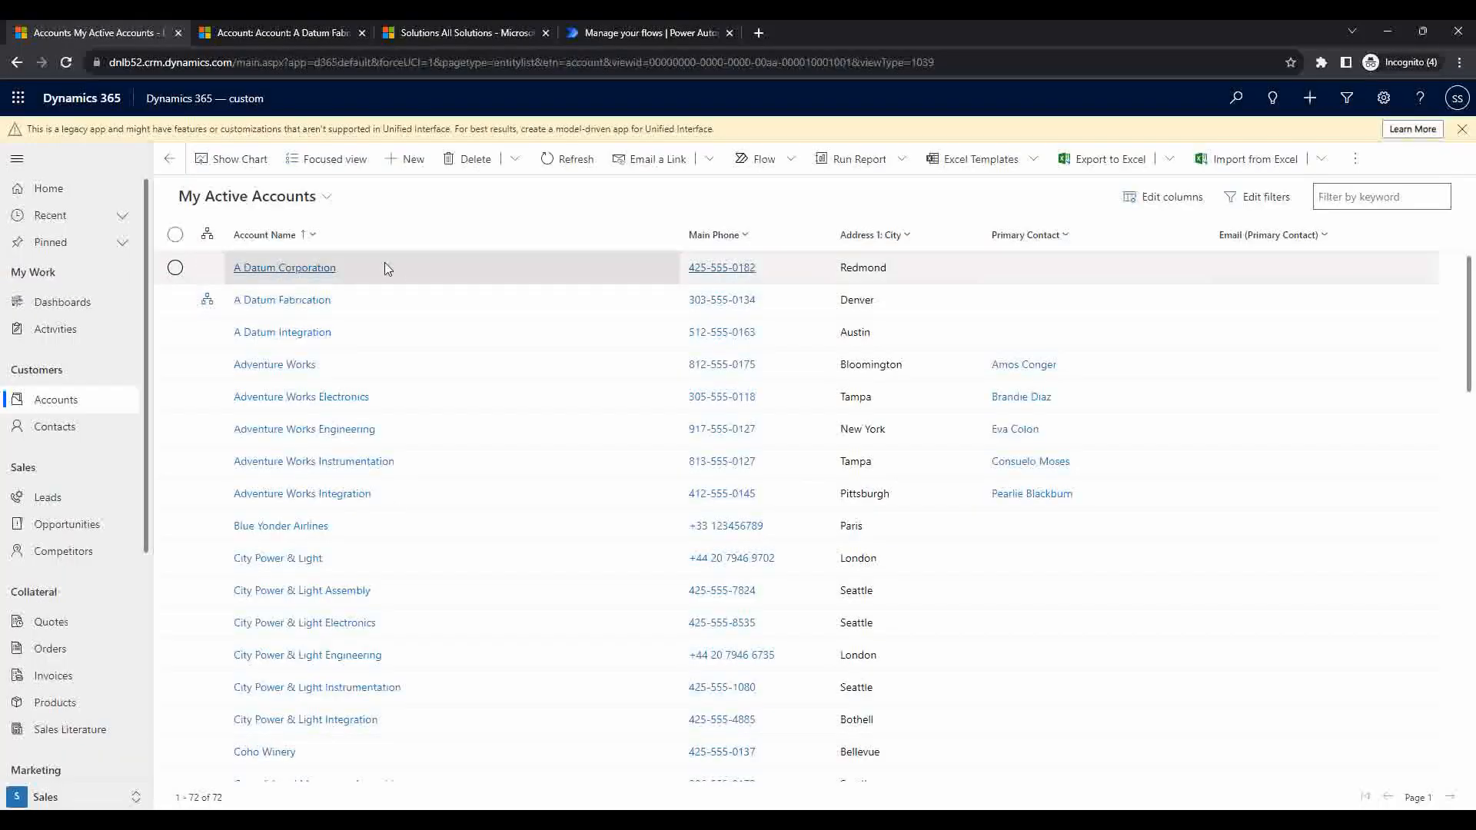
Step: Open the A Datum Corporation account from My Active Accounts
{"action": "left_click", "coordinate": [299, 273]}
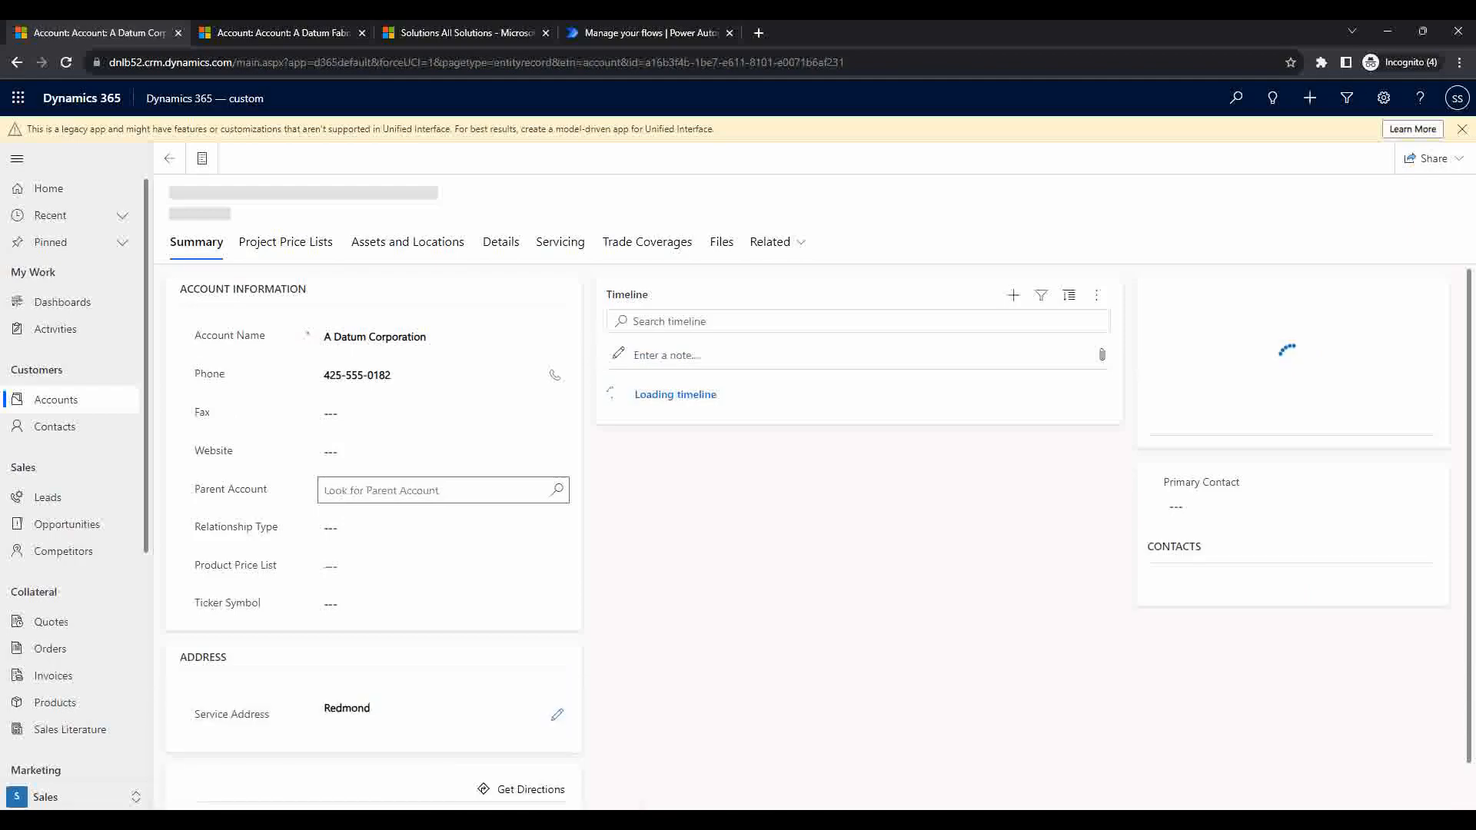
Step: Return to the accoountname Update Custom API dialog in Plugin Registration Tool
{"action": "left_click", "coordinate": [535, 820]}
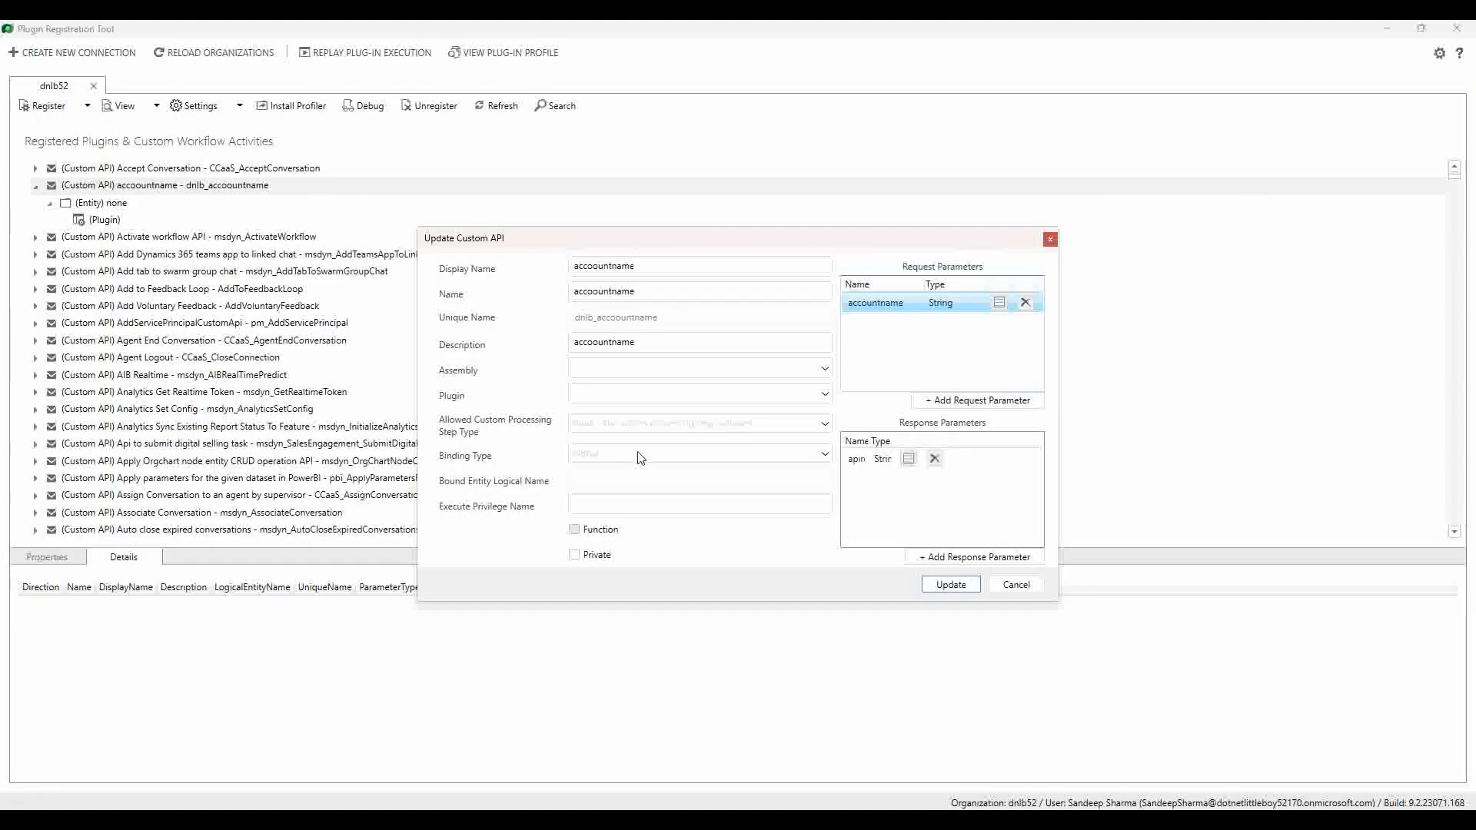
Step: Add parentaccountid as a String request parameter and widen the response Name column to show apiresponse
{"action": "left_click", "coordinate": [980, 400]}
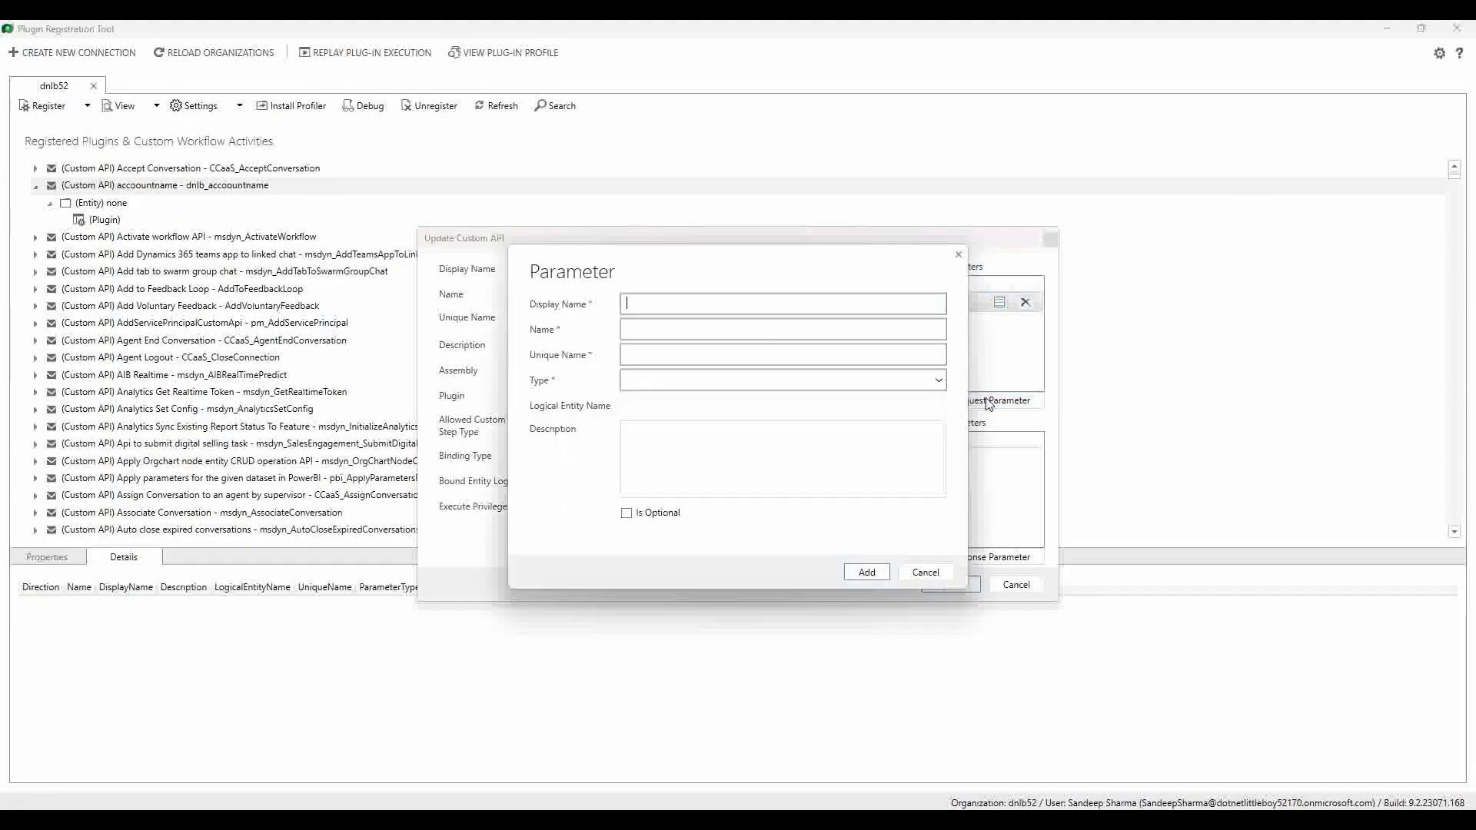
{"action": "type", "text": "parentaccountid"}
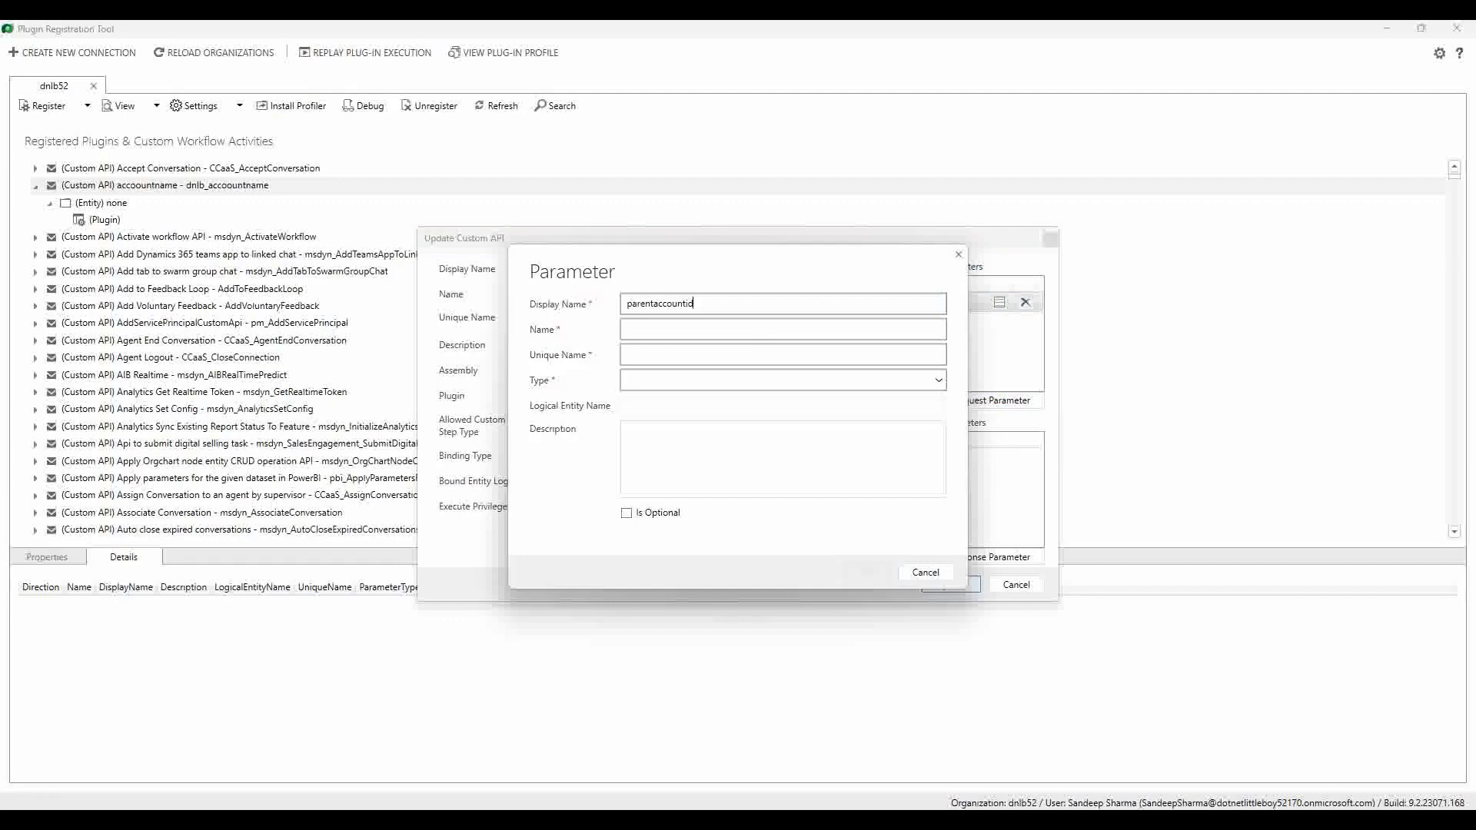
{"action": "key", "text": "Tab"}
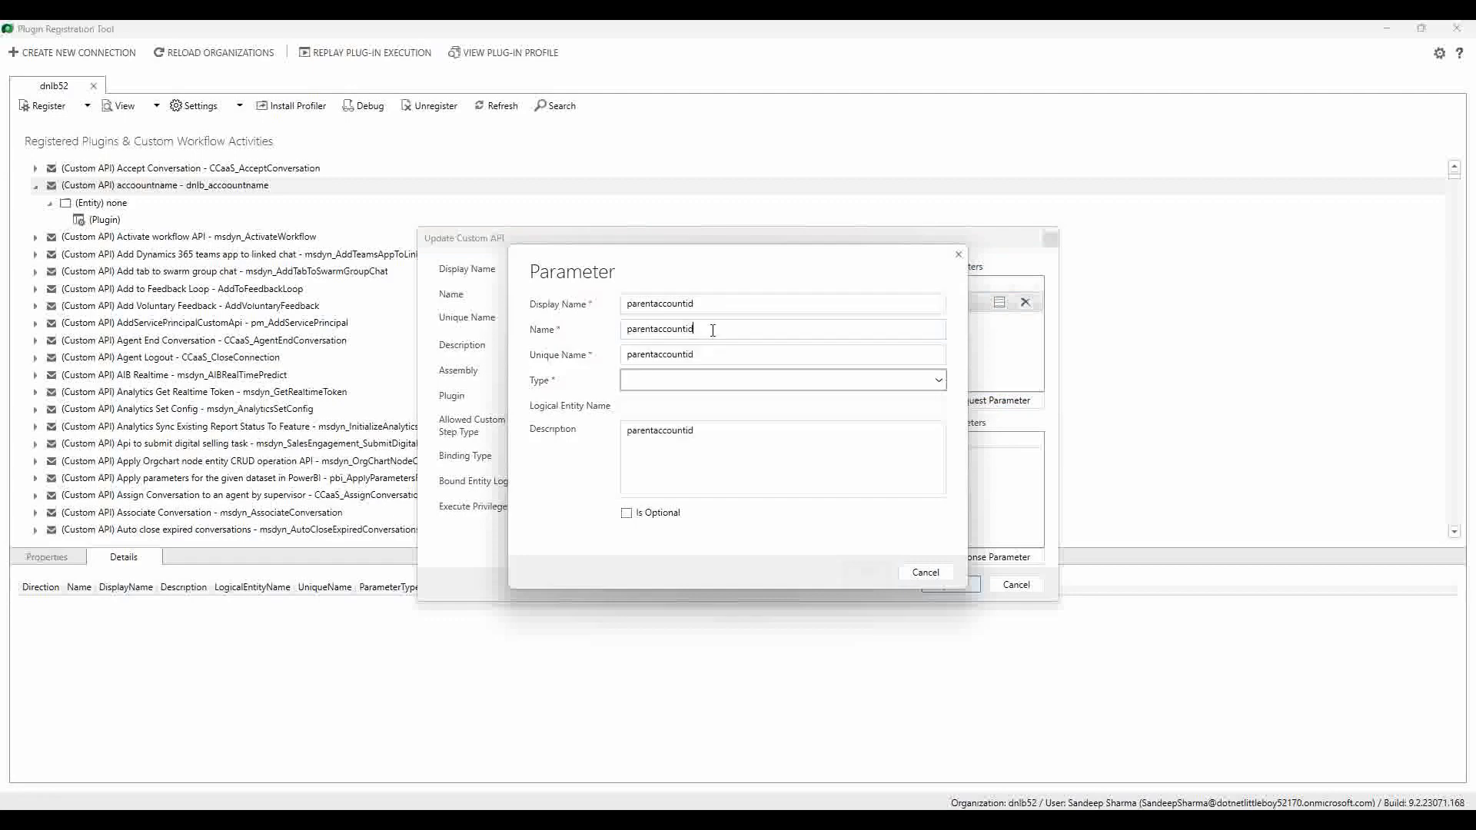
{"action": "left_click", "coordinate": [654, 382]}
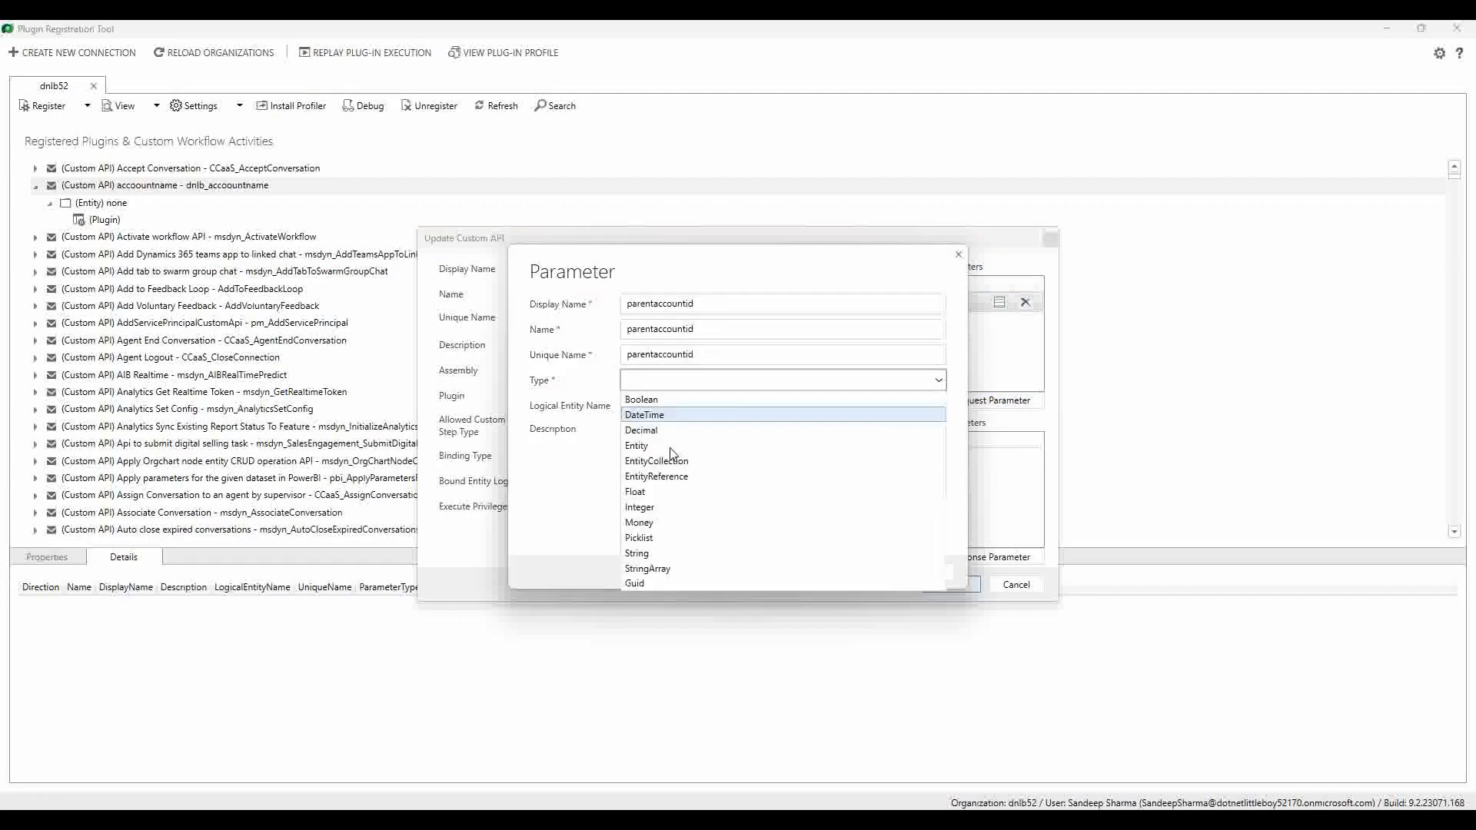
{"action": "left_click", "coordinate": [676, 555]}
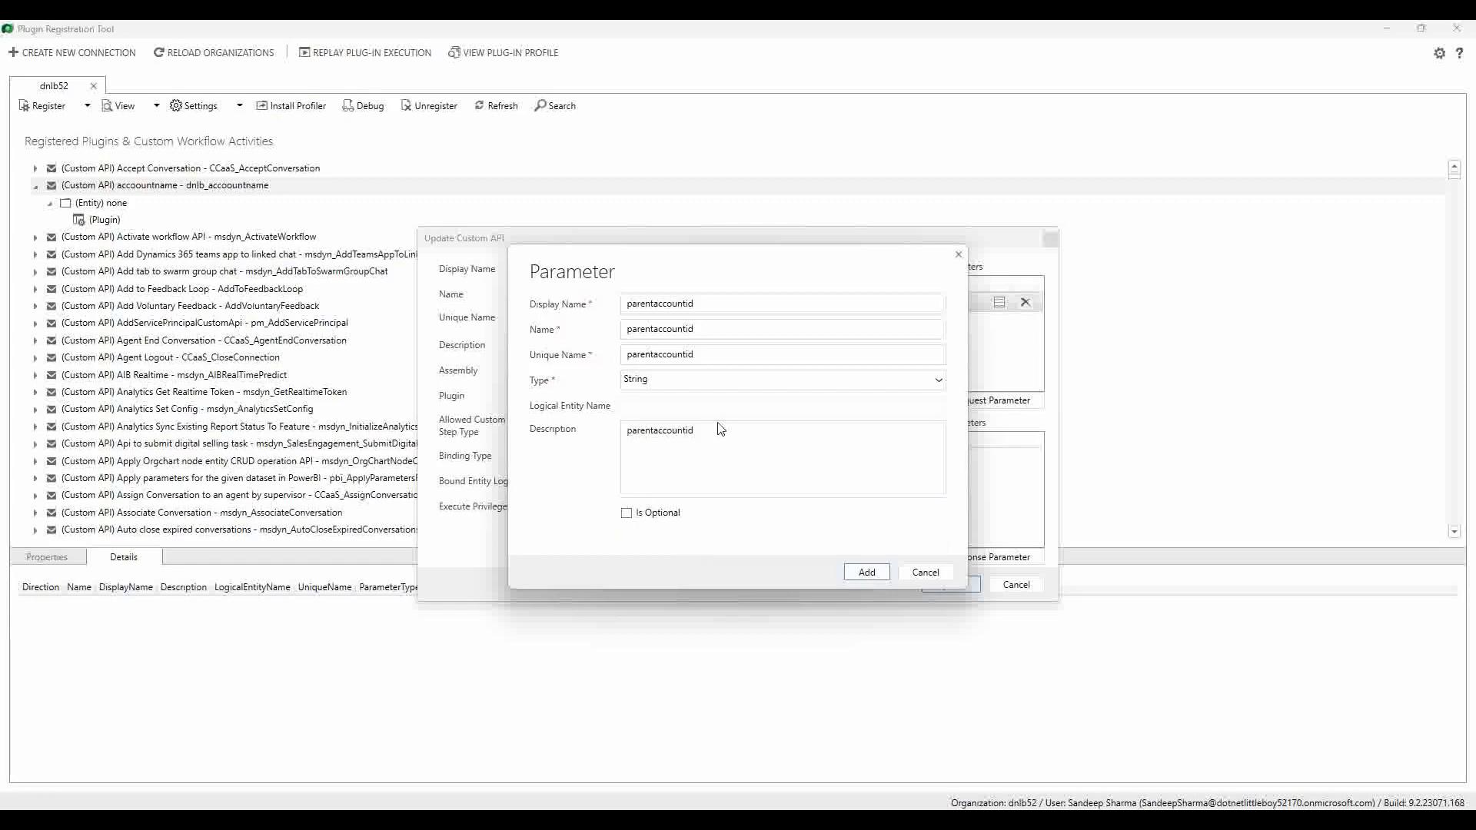
{"action": "left_click", "coordinate": [868, 573]}
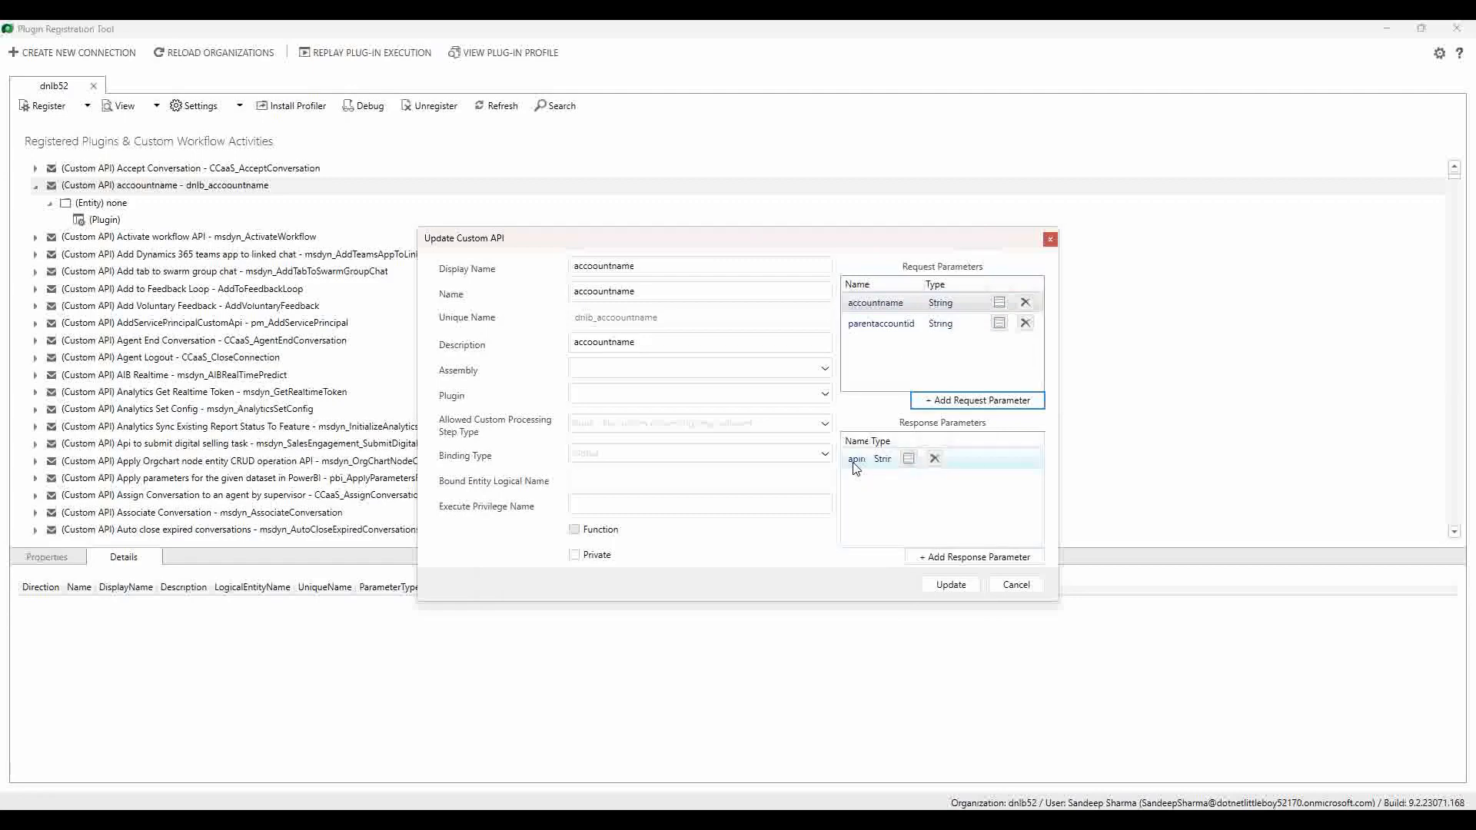
{"action": "left_click_drag", "start_coordinate": [868, 440], "coordinate": [926, 441]}
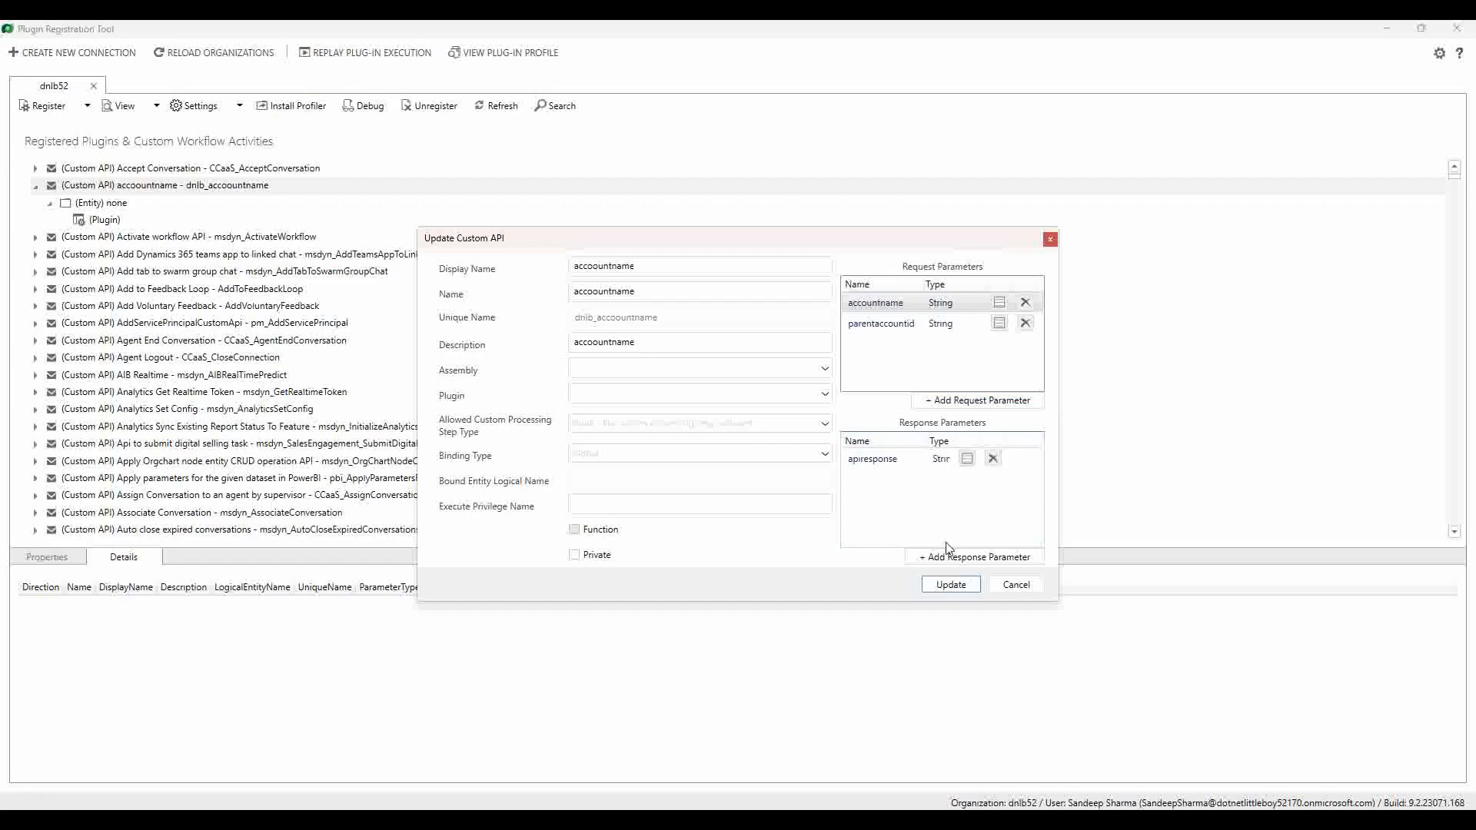
Step: Apply the accoountname custom API update, then switch to its Dynamics 365 record
{"action": "left_click", "coordinate": [959, 588]}
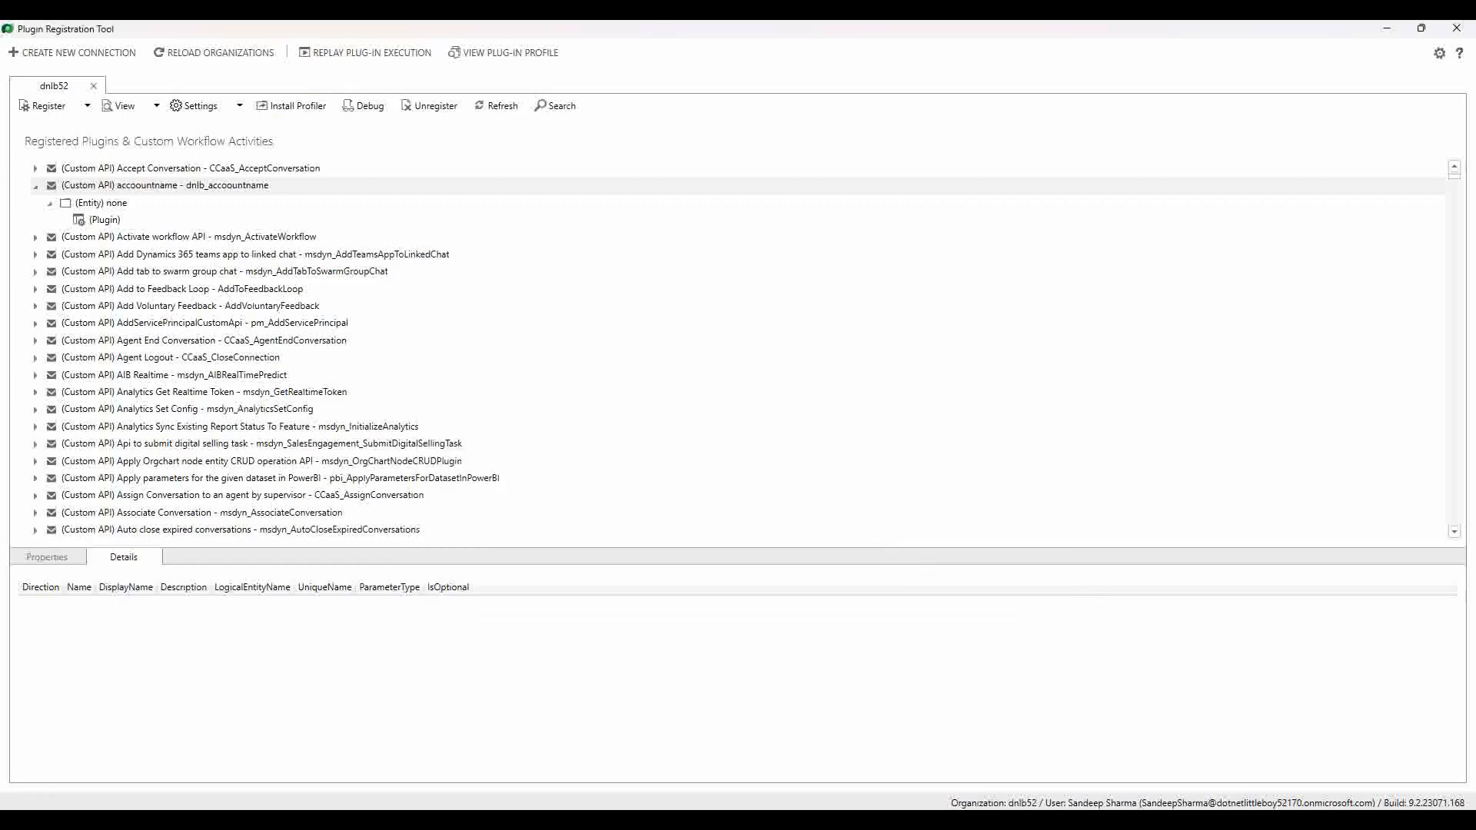
{"action": "left_click", "coordinate": [750, 750]}
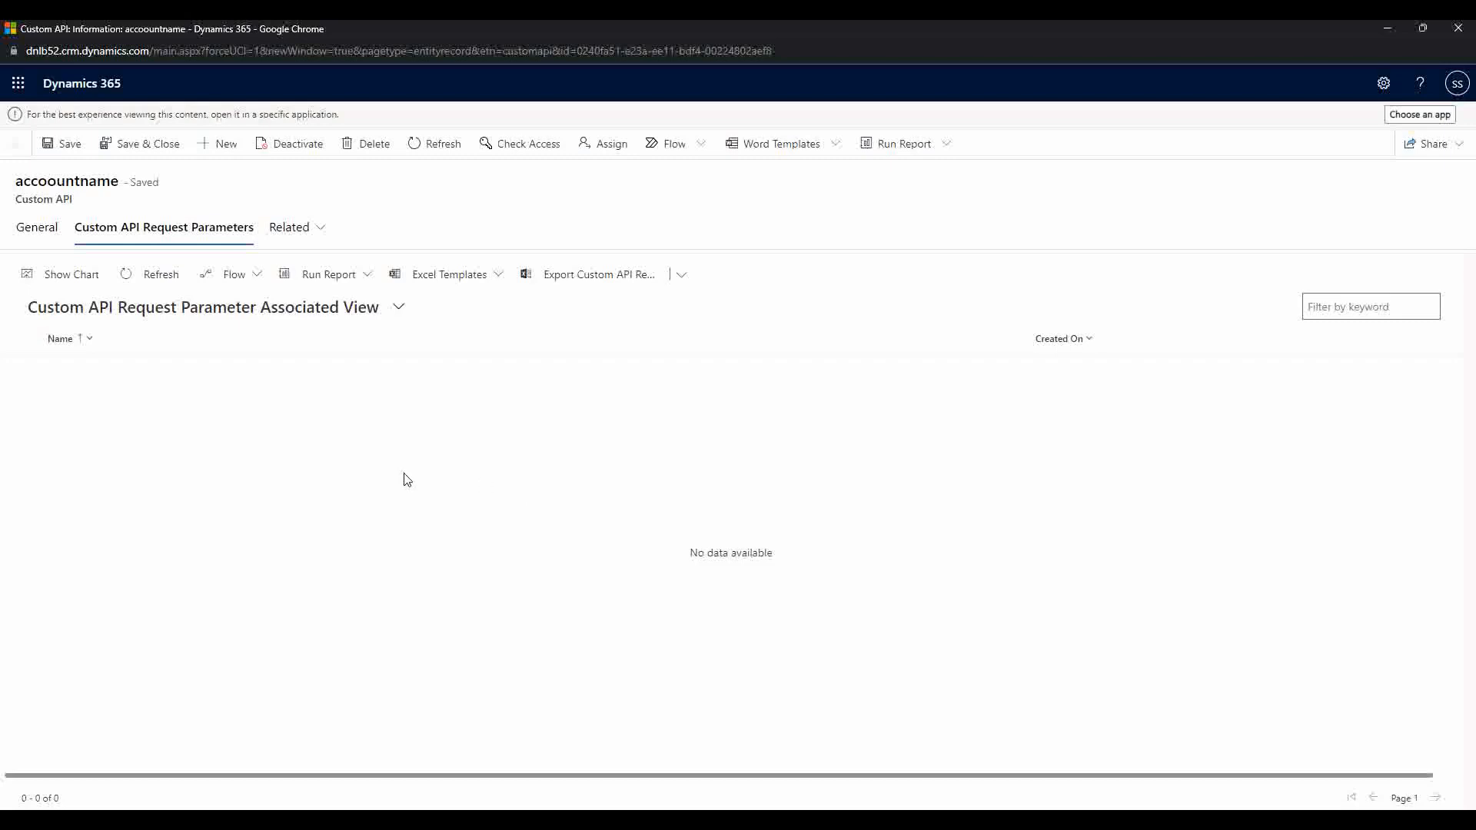
Step: Refresh the accoountname request parameters list and check its apiresponse response property
{"action": "left_click", "coordinate": [162, 278]}
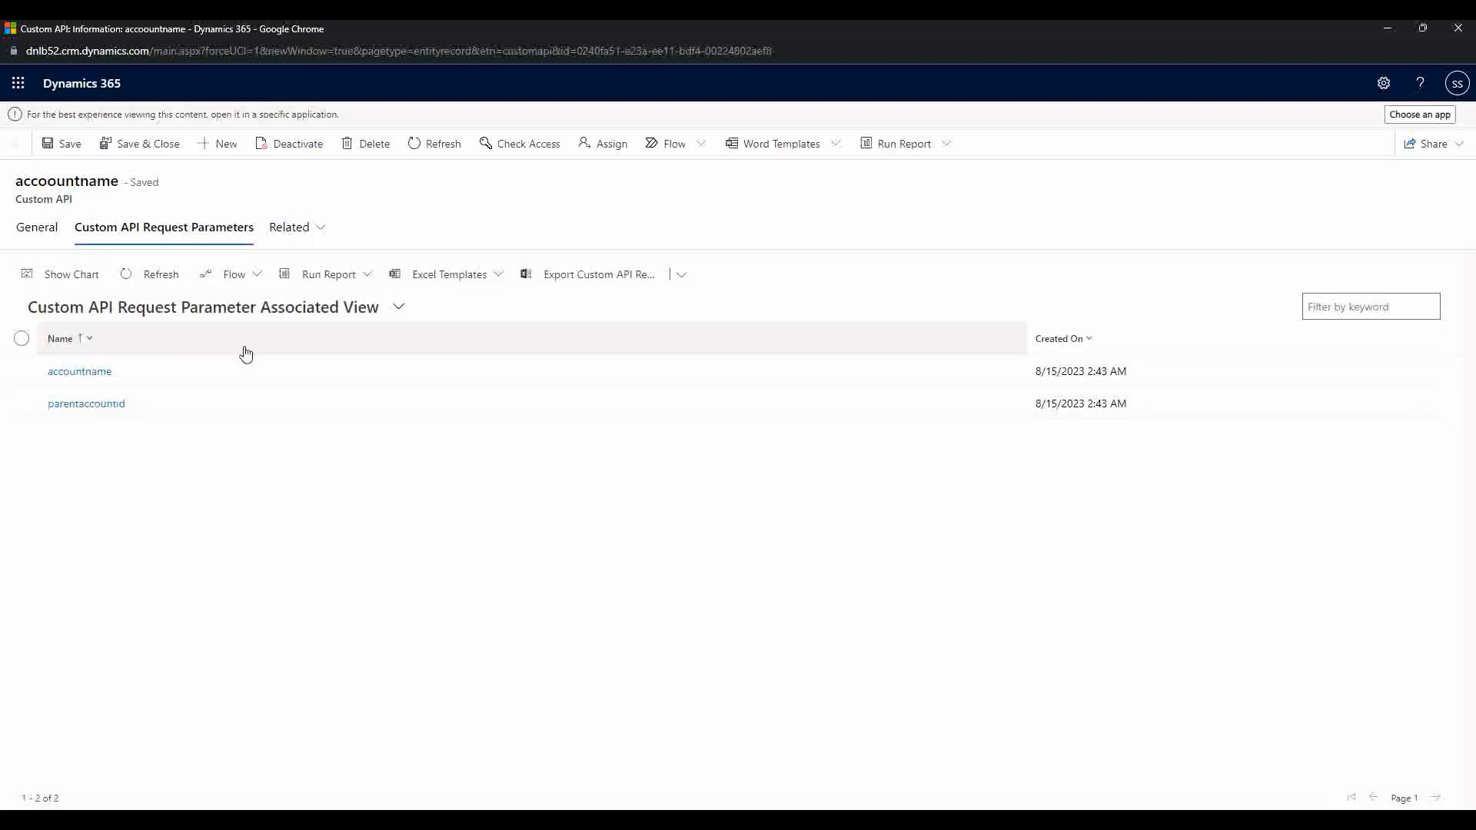
{"action": "left_click", "coordinate": [291, 227]}
{"action": "left_click", "coordinate": [387, 329]}
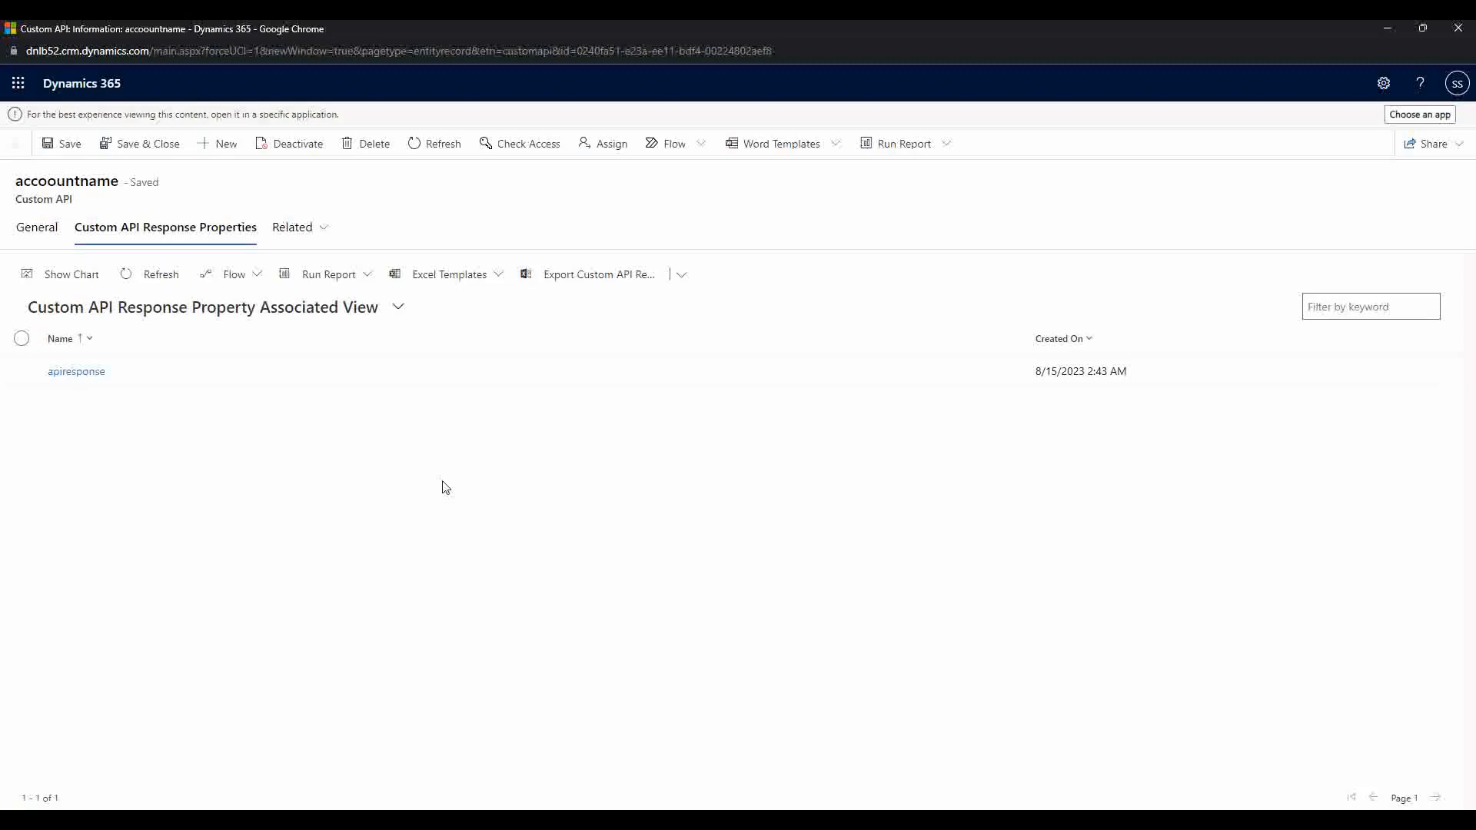
{"action": "left_click", "coordinate": [453, 792]}
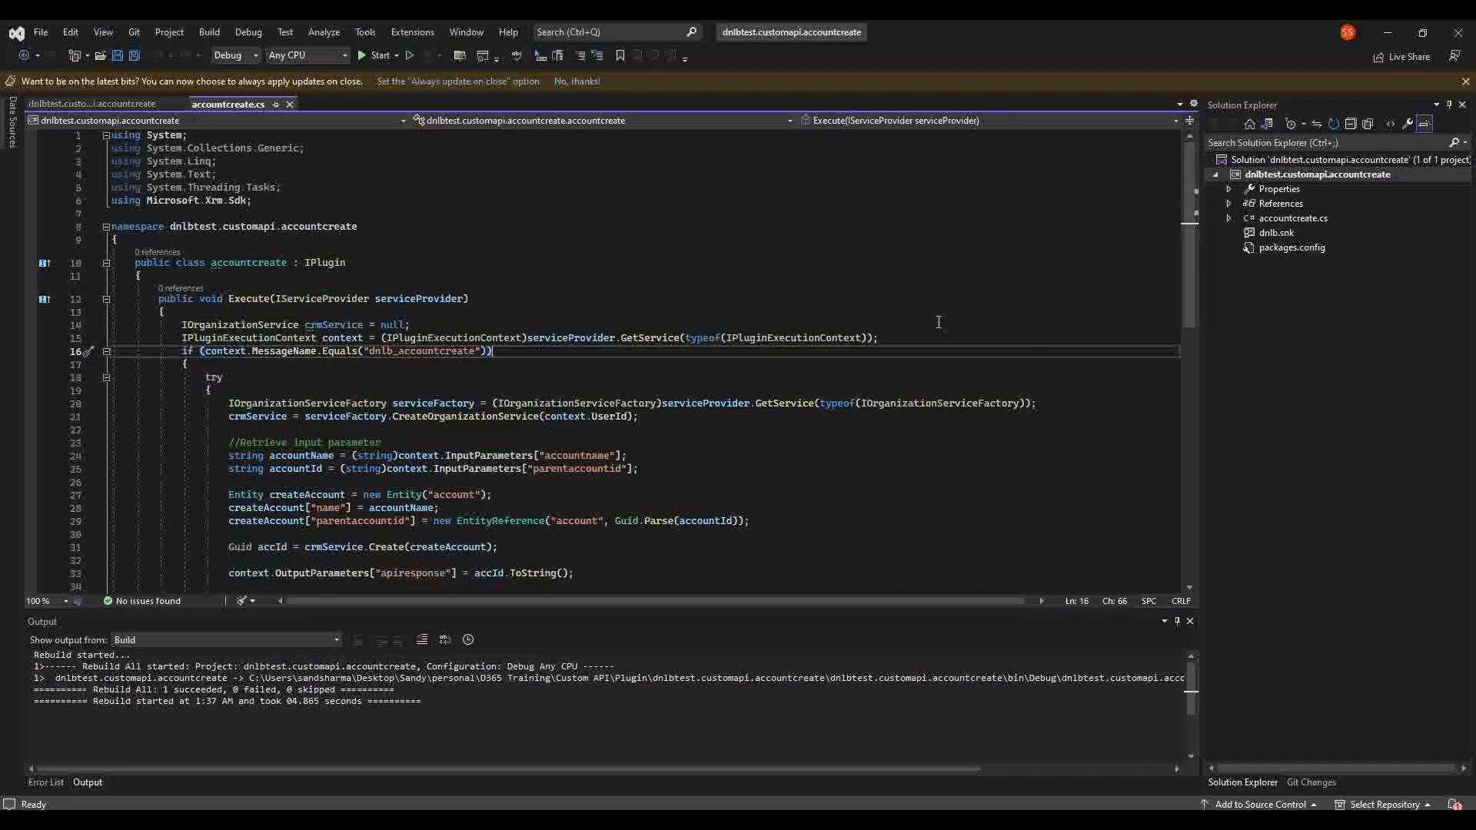
{"action": "left_click", "coordinate": [897, 341]}
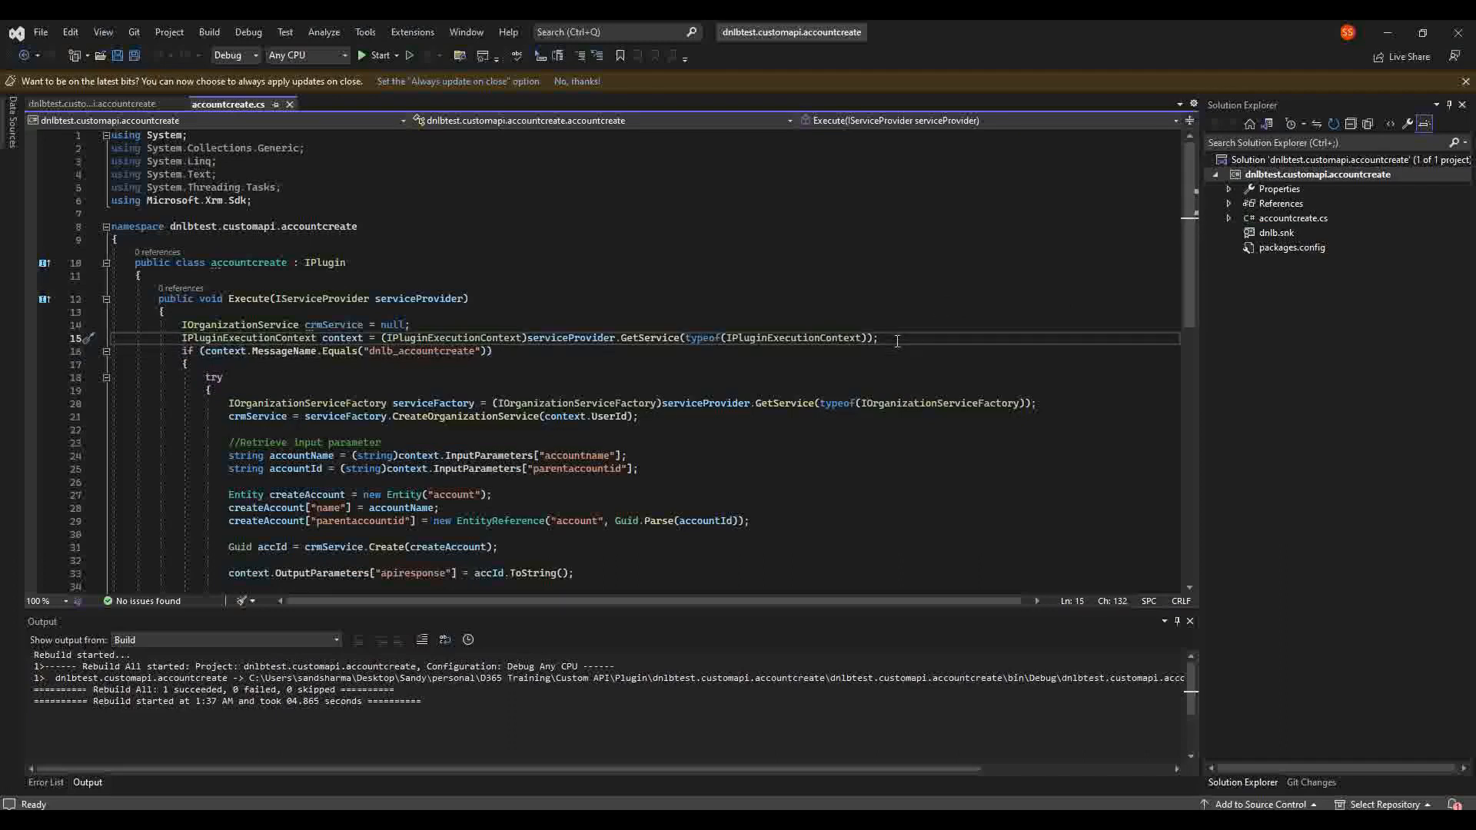
{"action": "left_click", "coordinate": [511, 300]}
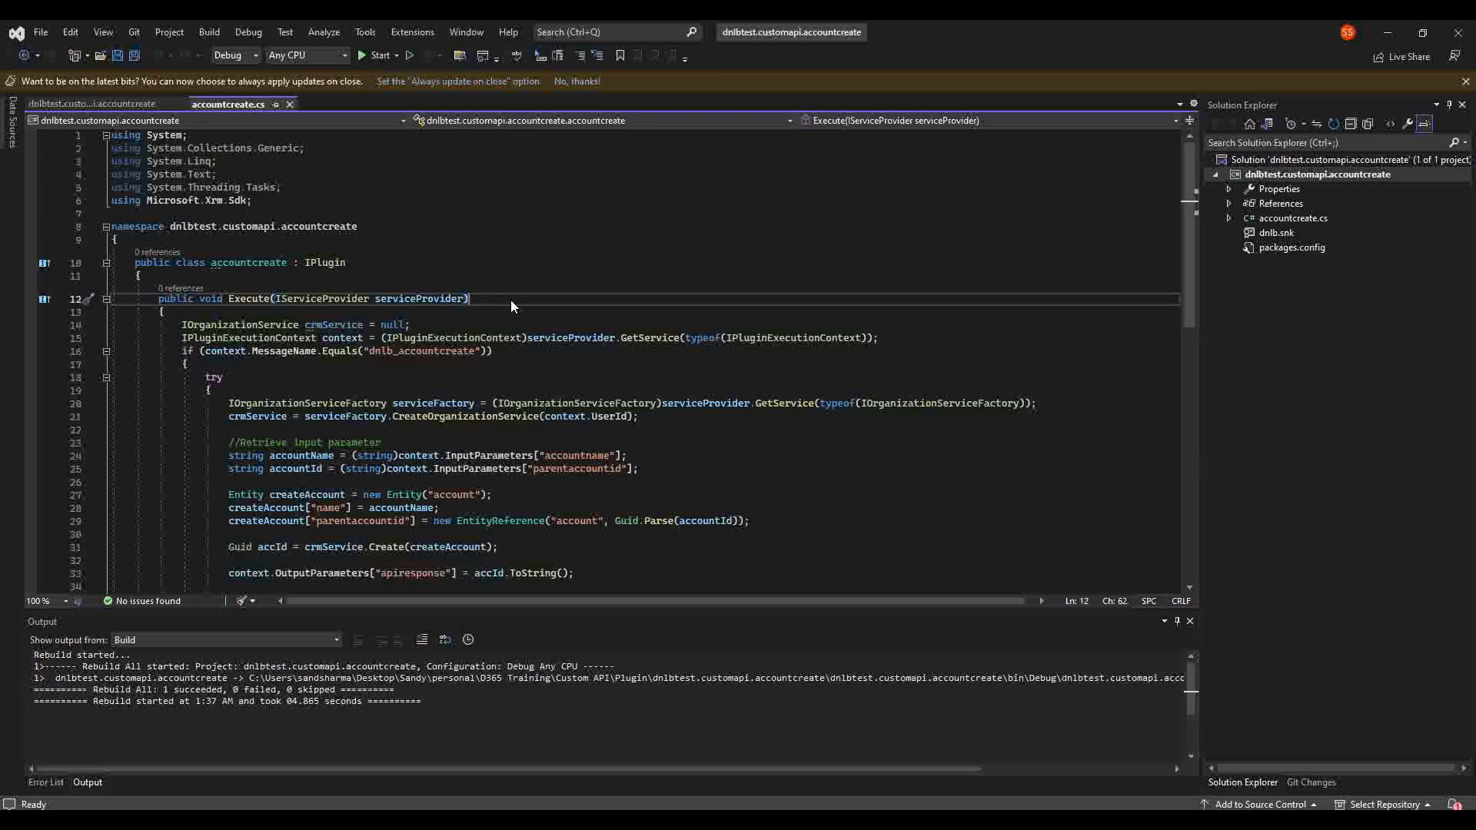
{"action": "left_click", "coordinate": [395, 272]}
{"action": "left_click", "coordinate": [323, 263]}
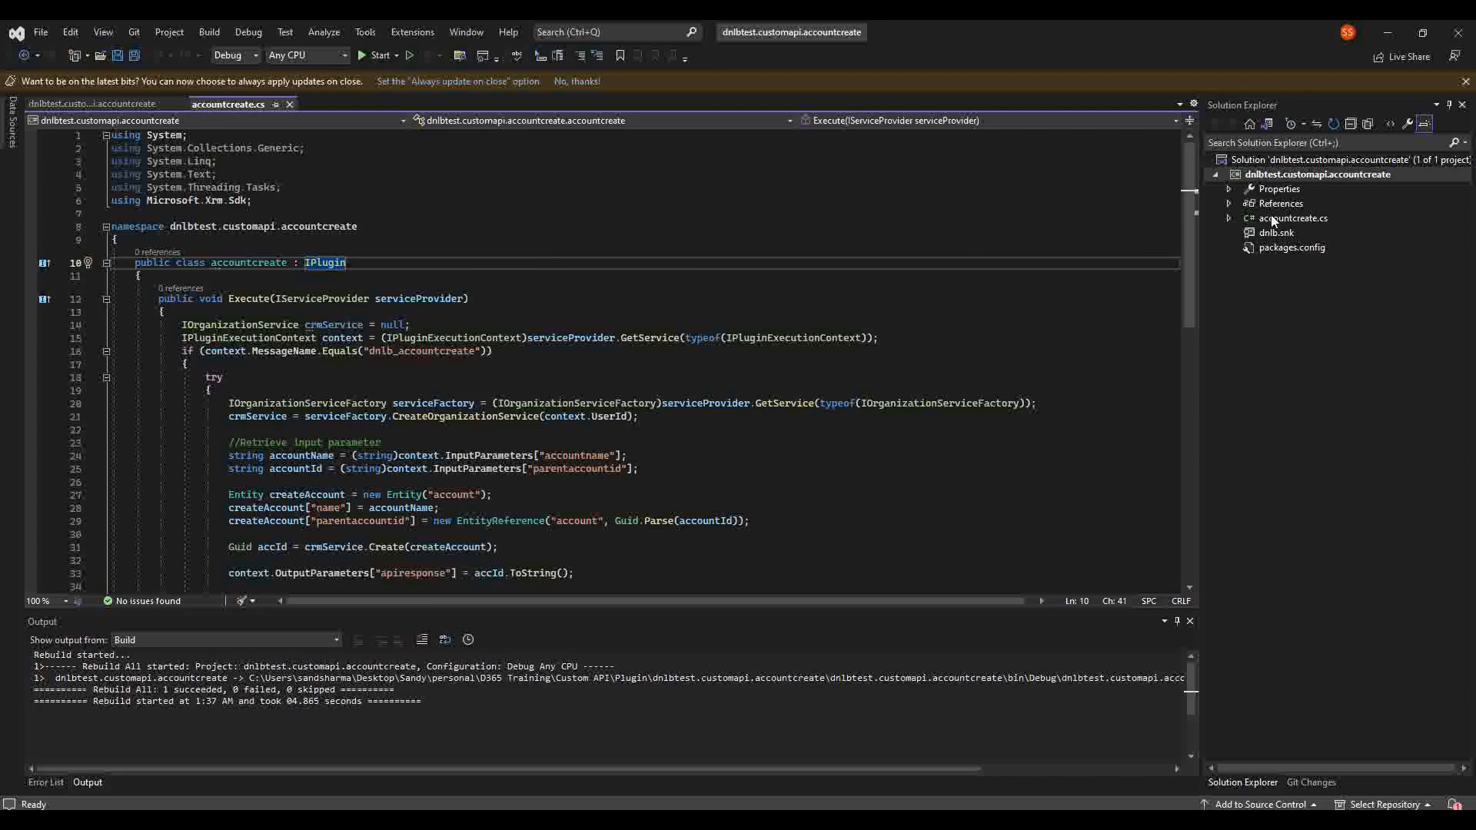
{"action": "left_click", "coordinate": [1229, 204]}
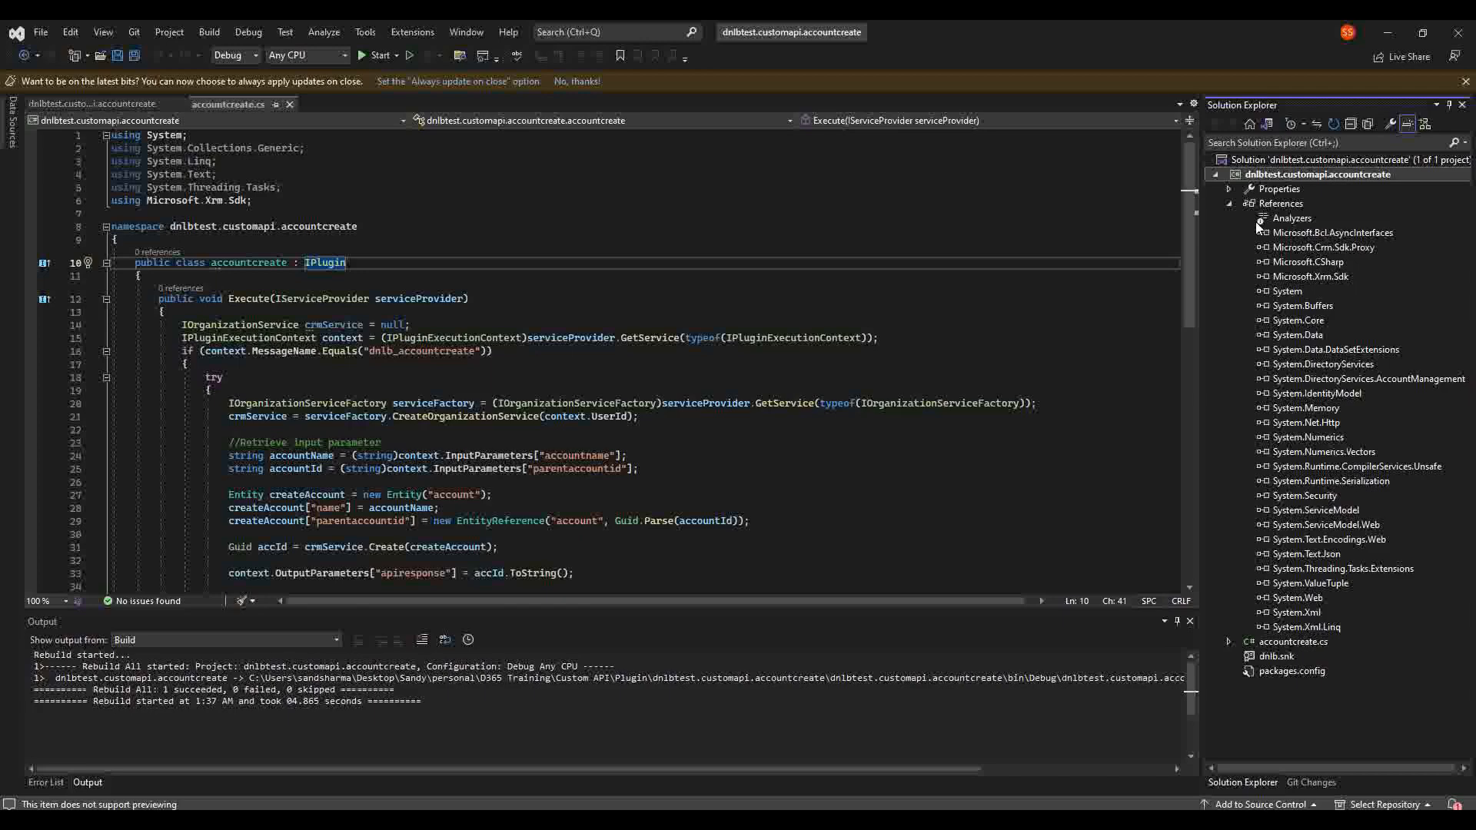
{"action": "left_click", "coordinate": [1229, 204]}
{"action": "left_click", "coordinate": [333, 201]}
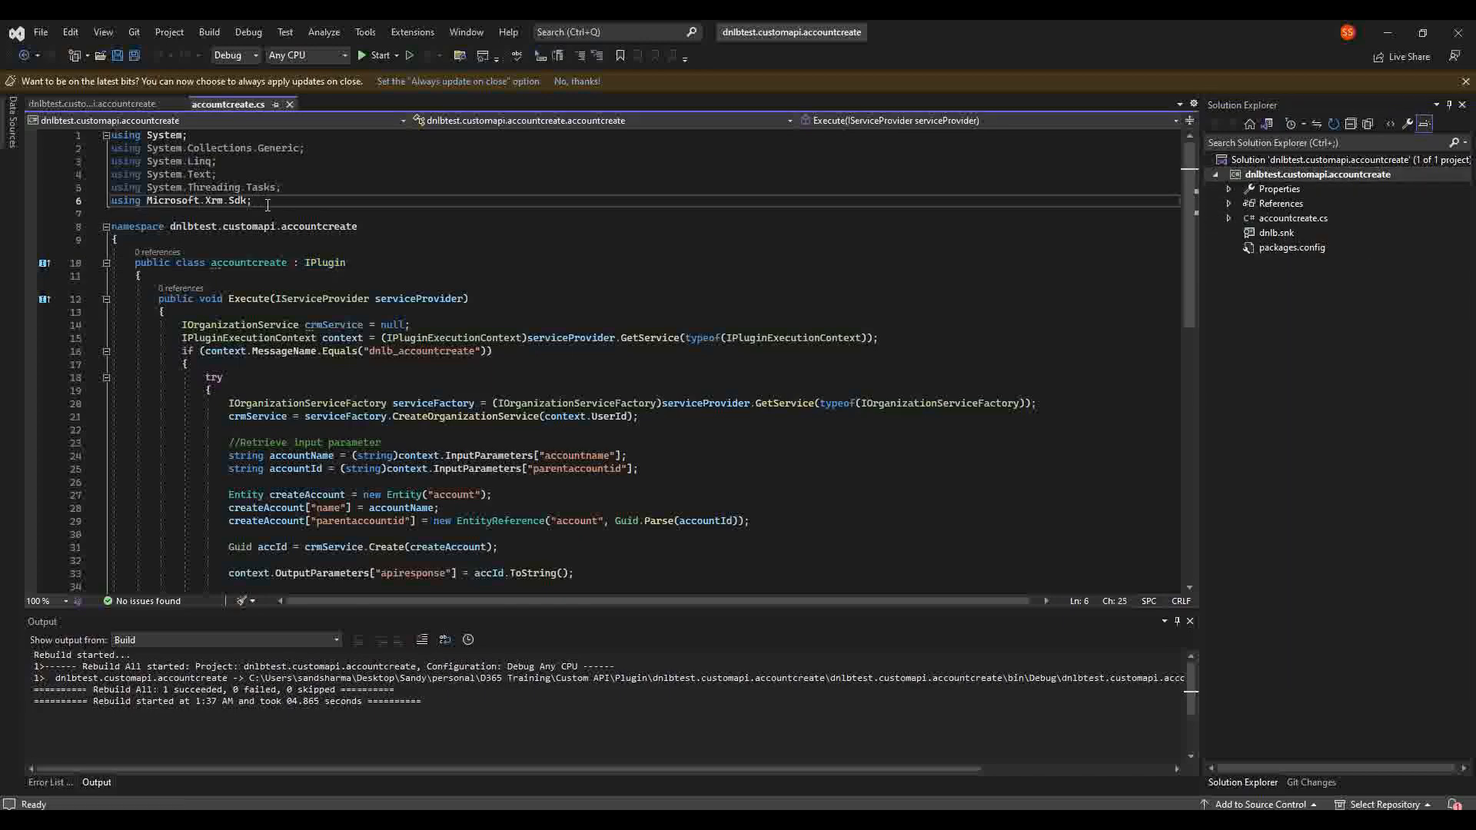
{"action": "double_click", "coordinate": [317, 262]}
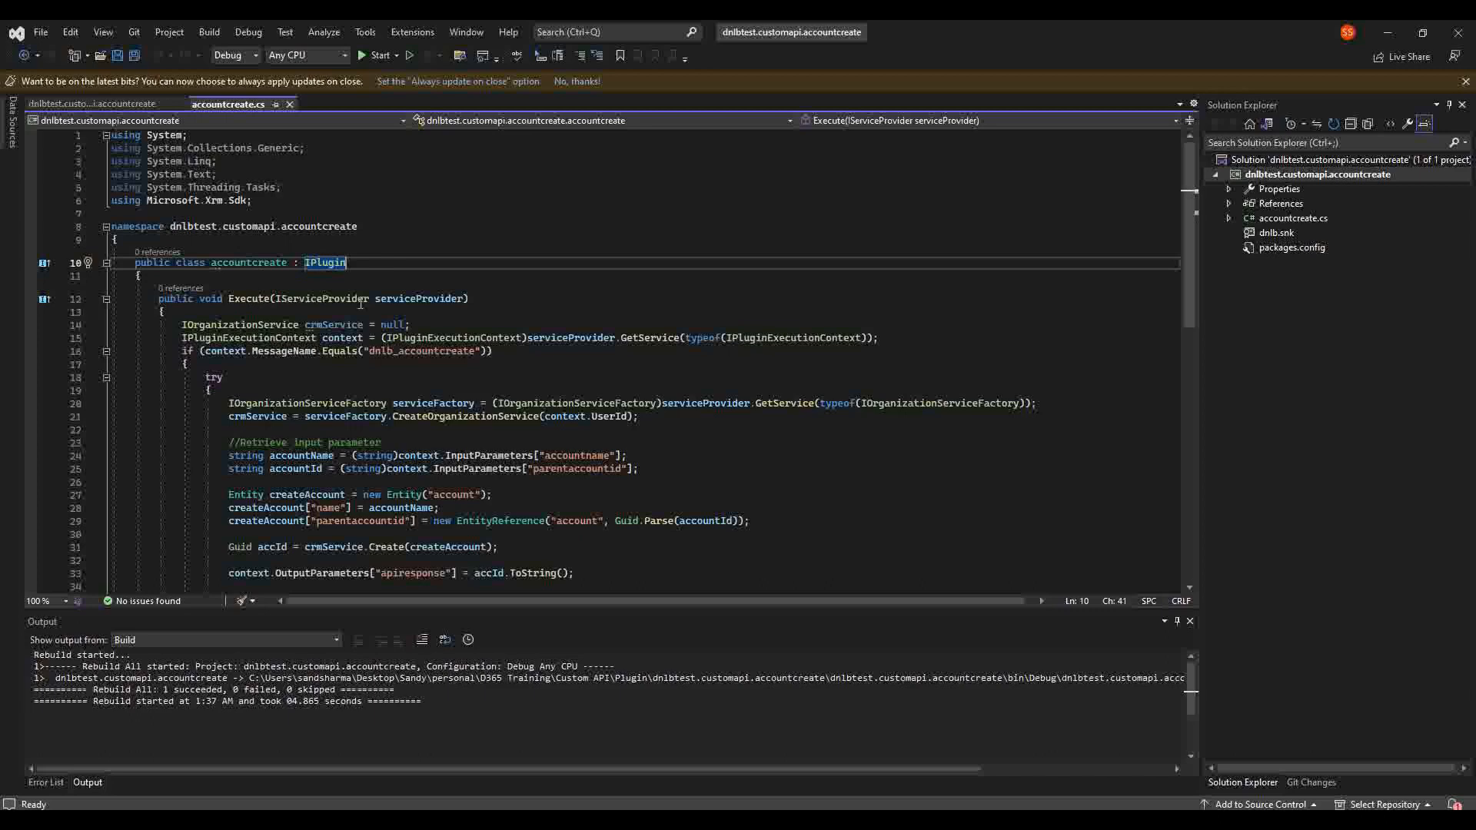
{"action": "left_click", "coordinate": [487, 299]}
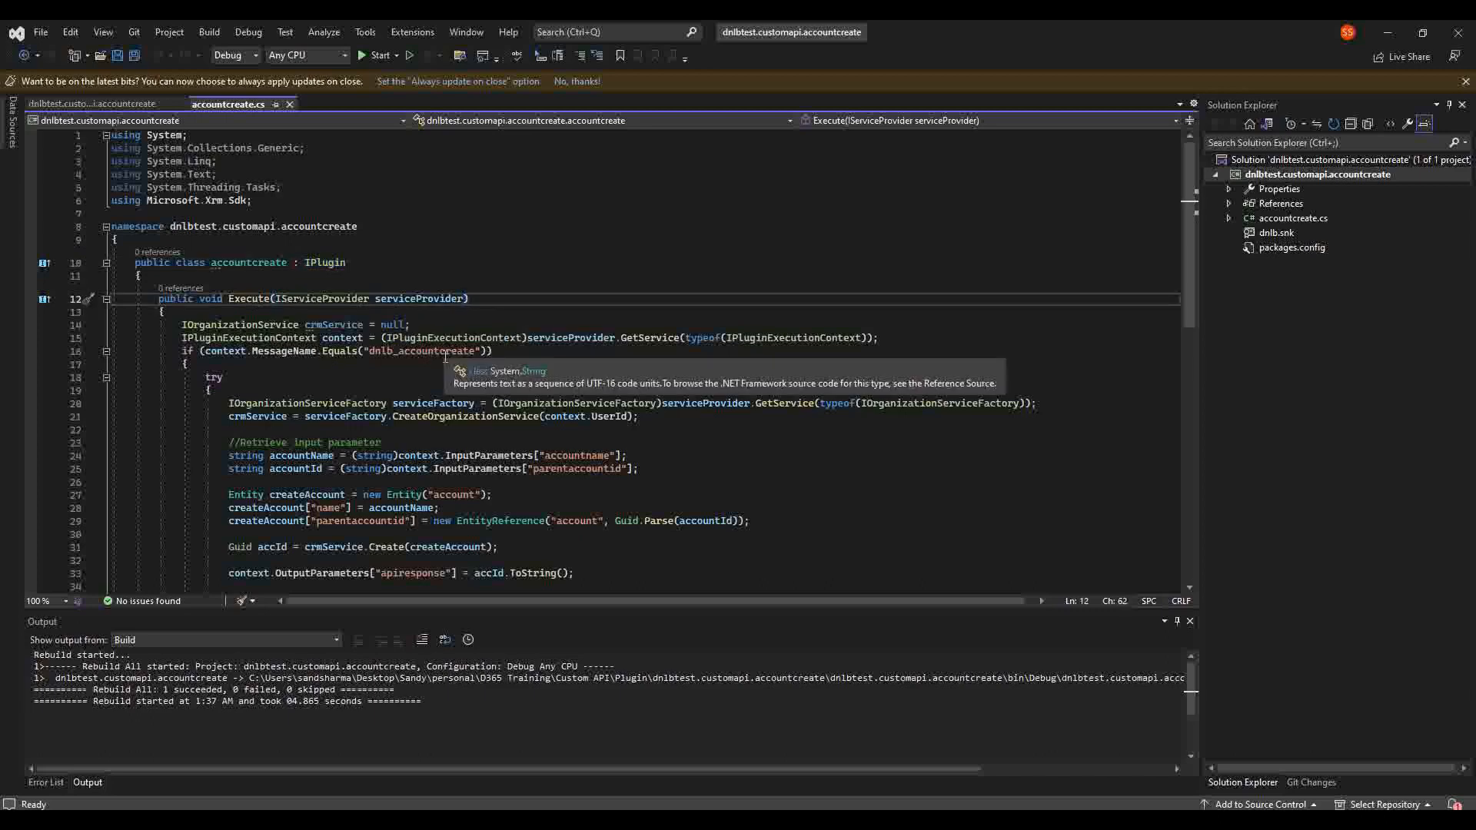
{"action": "left_click", "coordinate": [329, 325]}
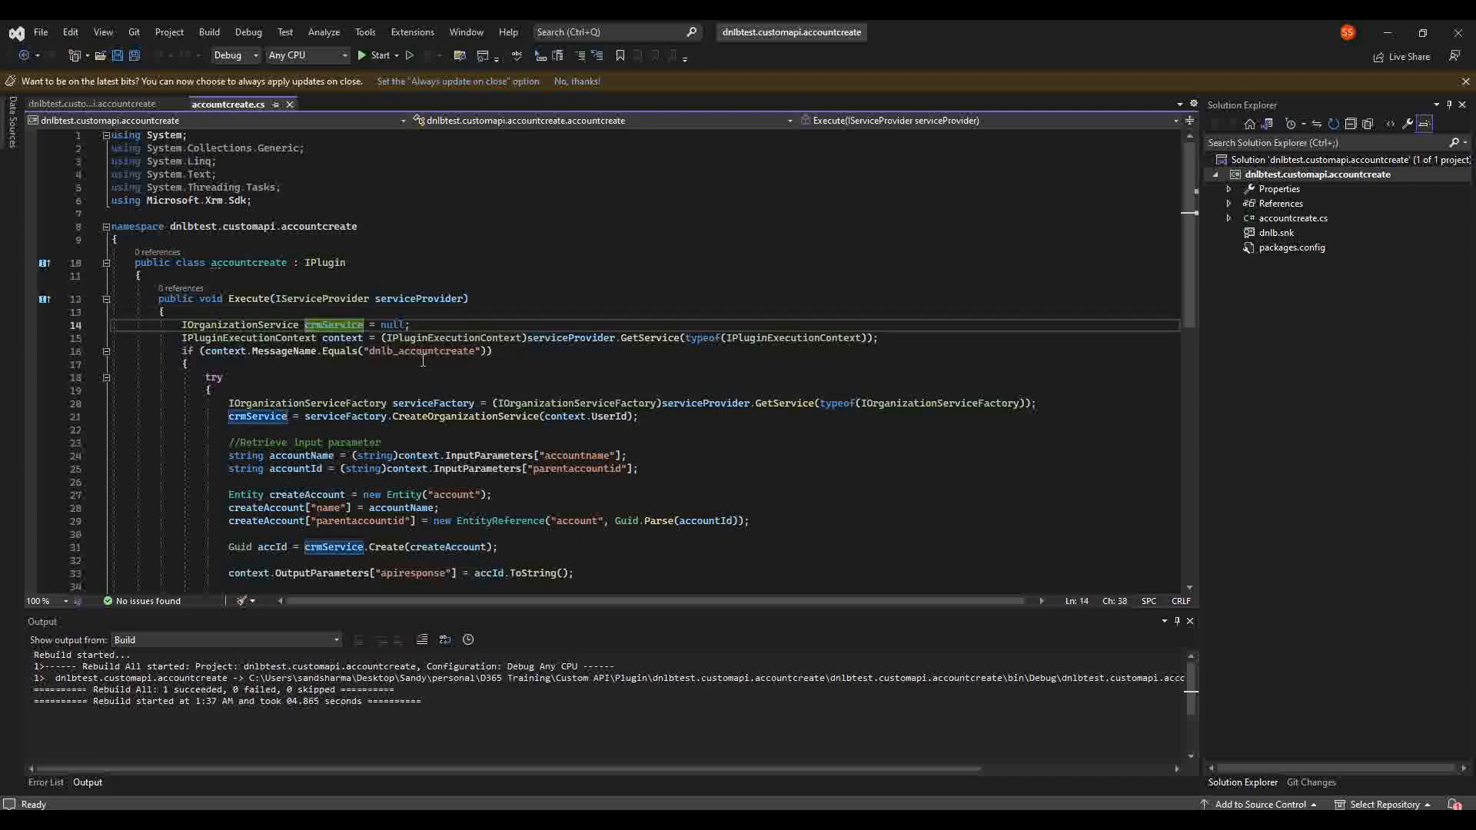
{"action": "left_click", "coordinate": [361, 338]}
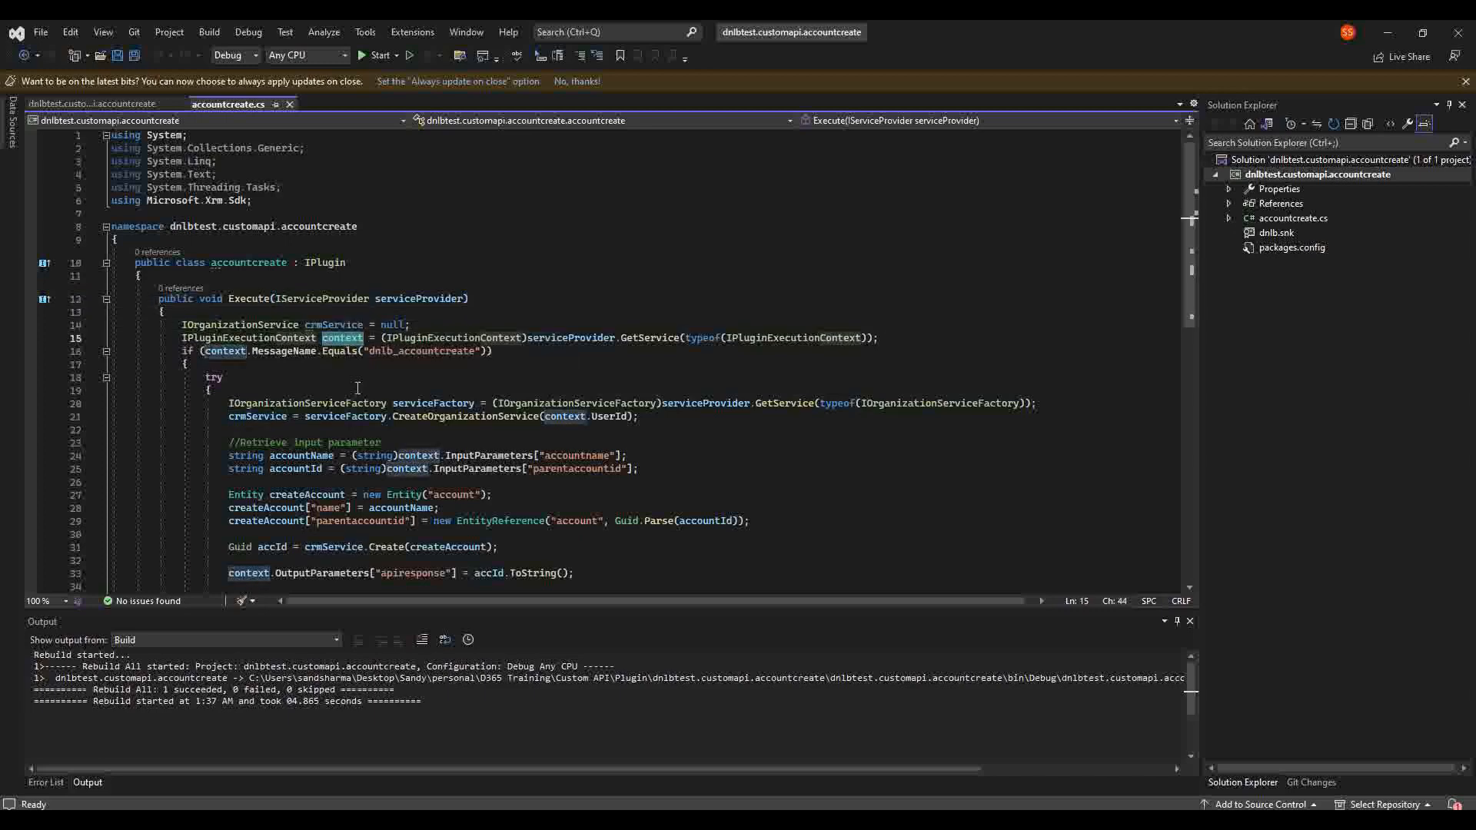
{"action": "double_click", "coordinate": [444, 403]}
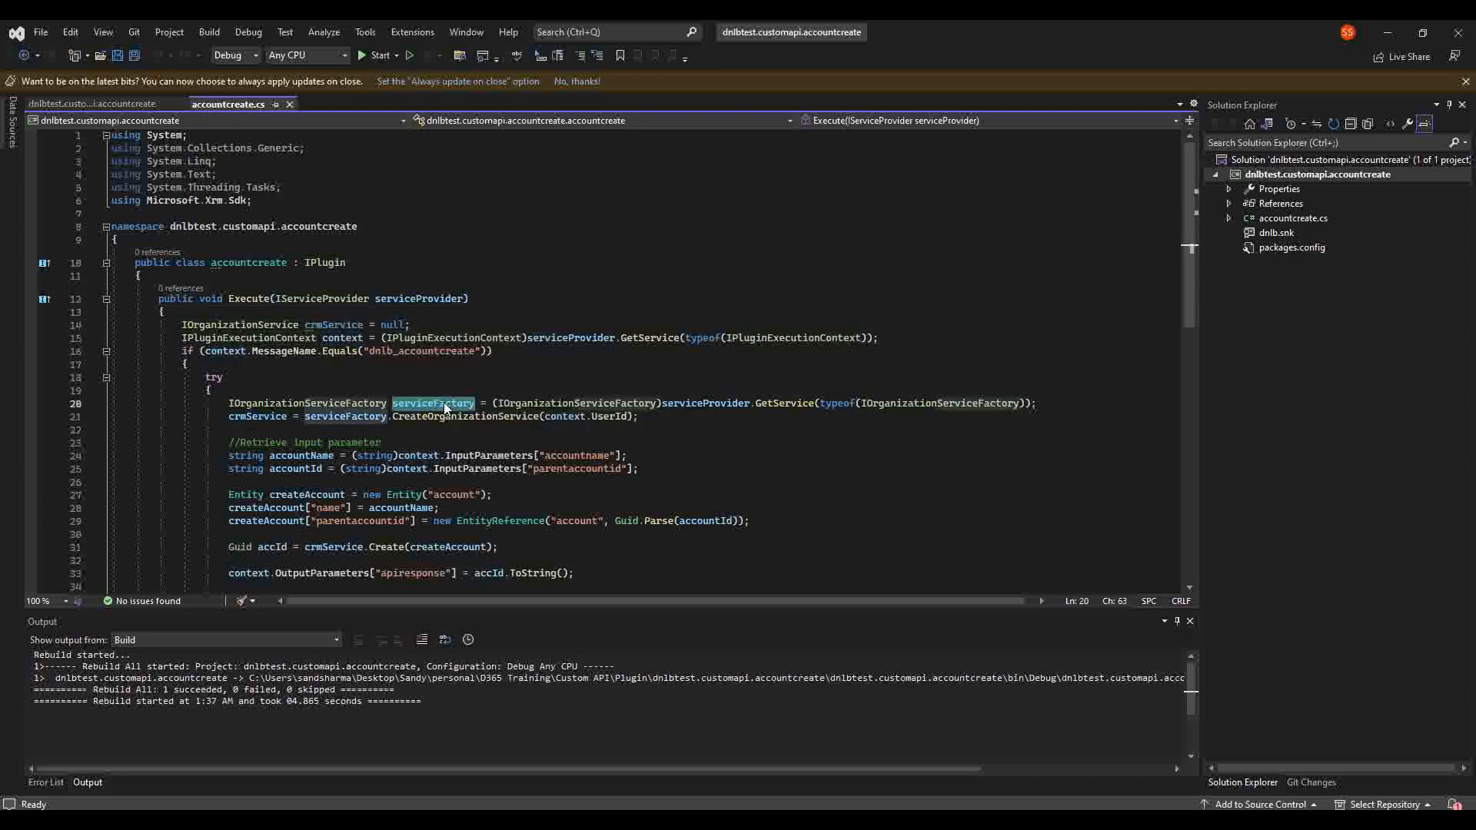
{"action": "double_click", "coordinate": [426, 300]}
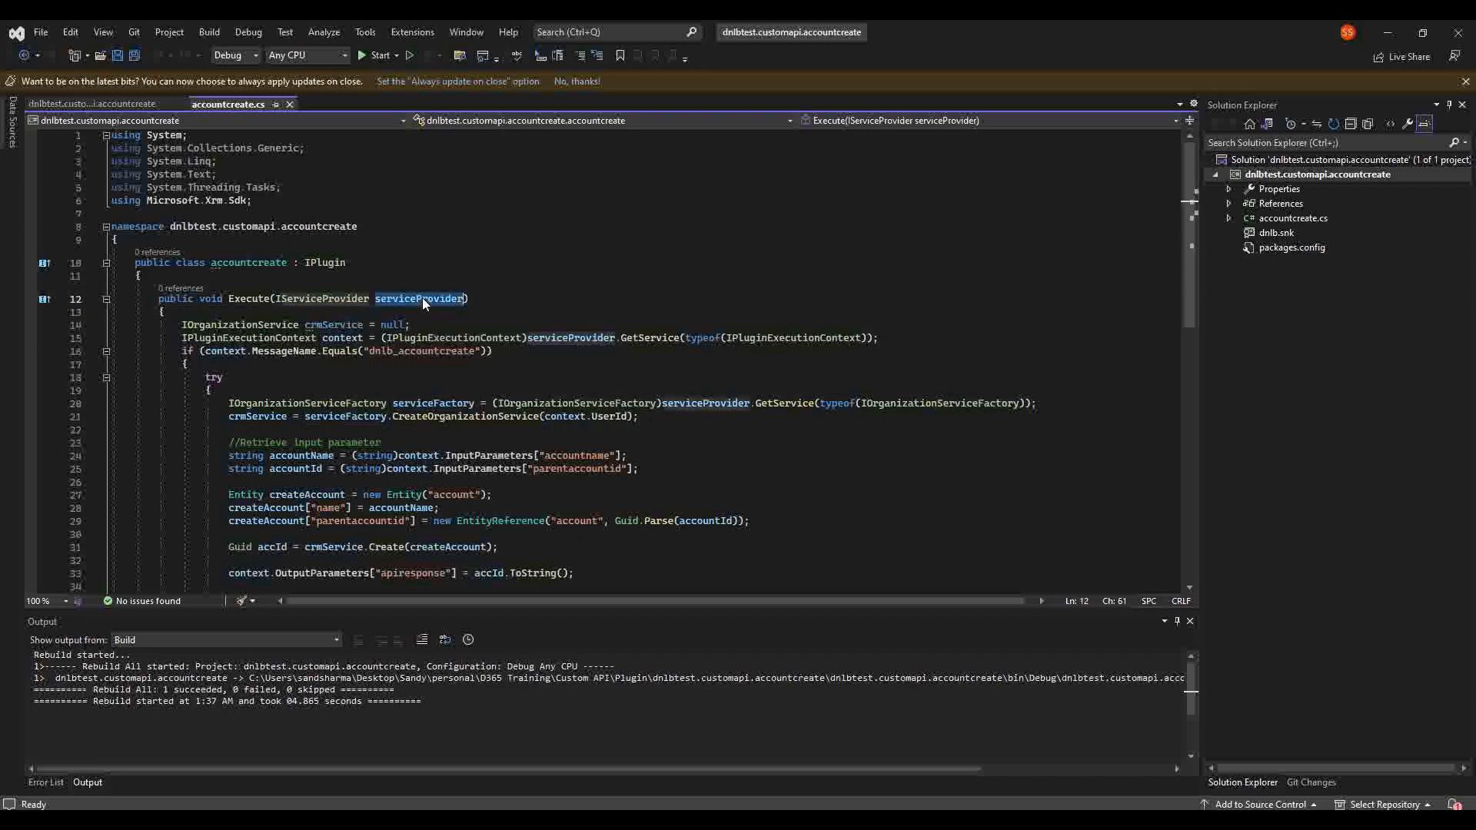
{"action": "double_click", "coordinate": [432, 402]}
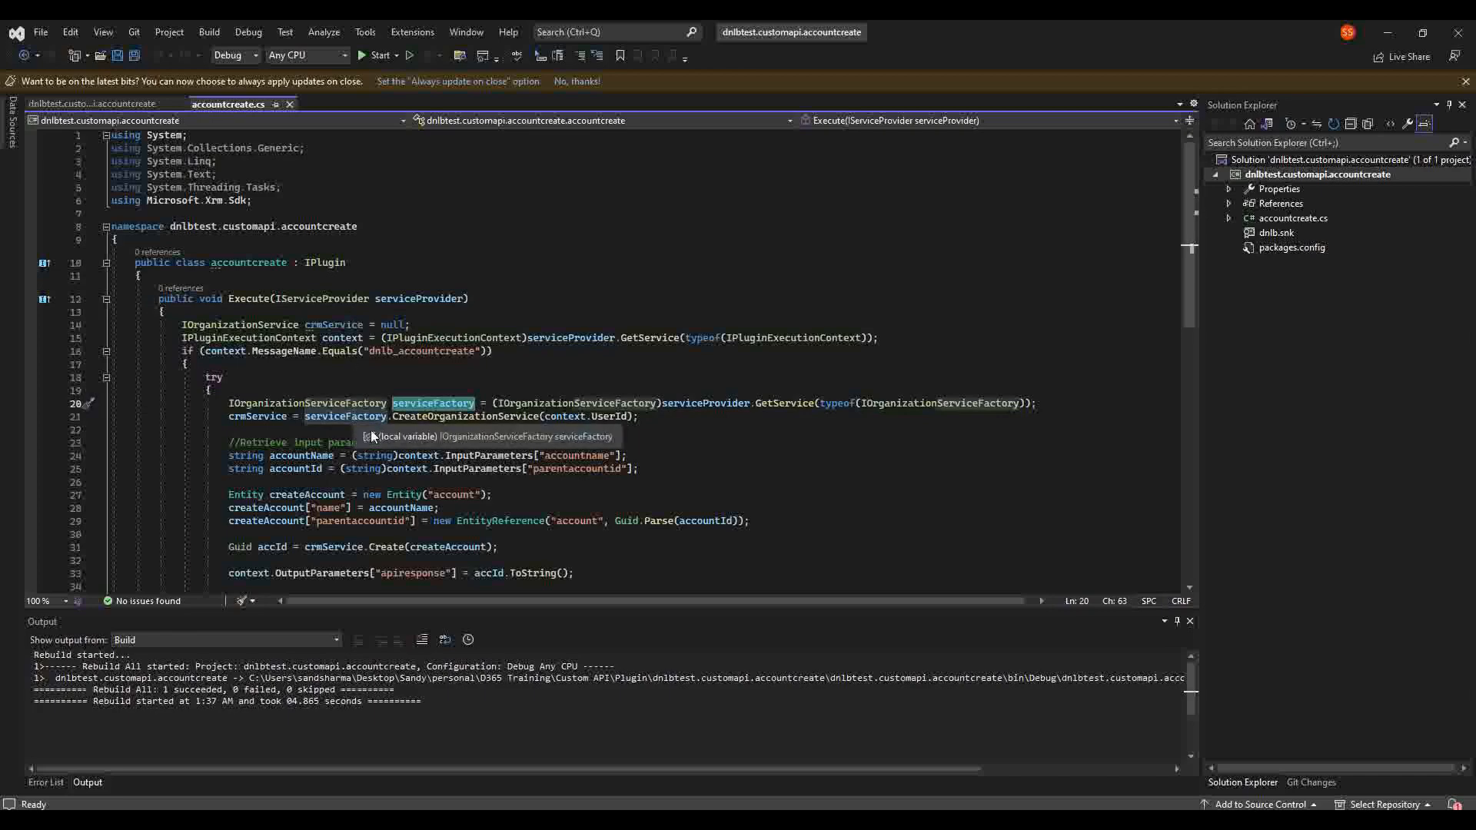
{"action": "left_click_drag", "start_coordinate": [639, 416], "coordinate": [156, 292]}
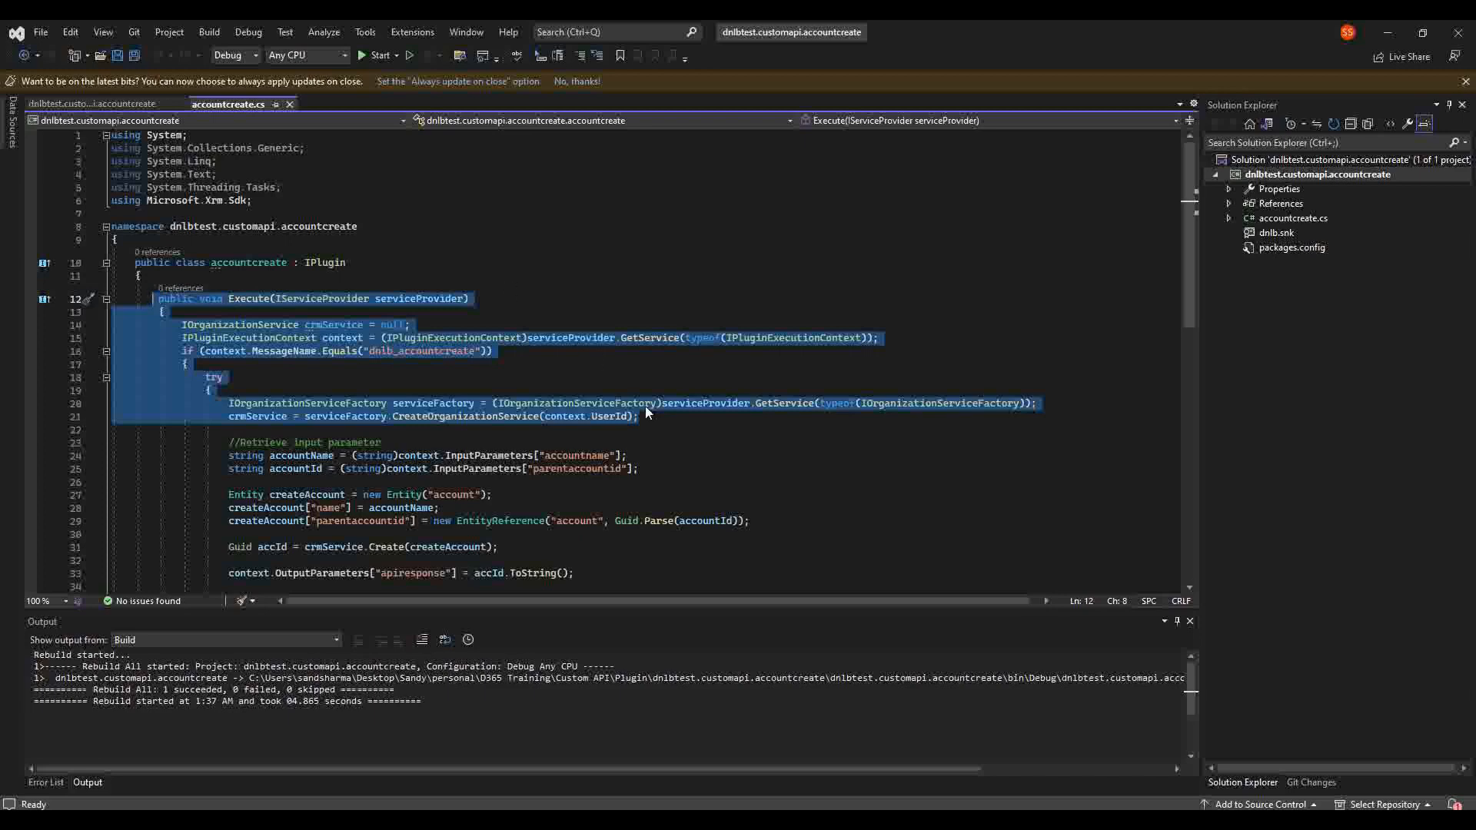
{"action": "left_click", "coordinate": [667, 417]}
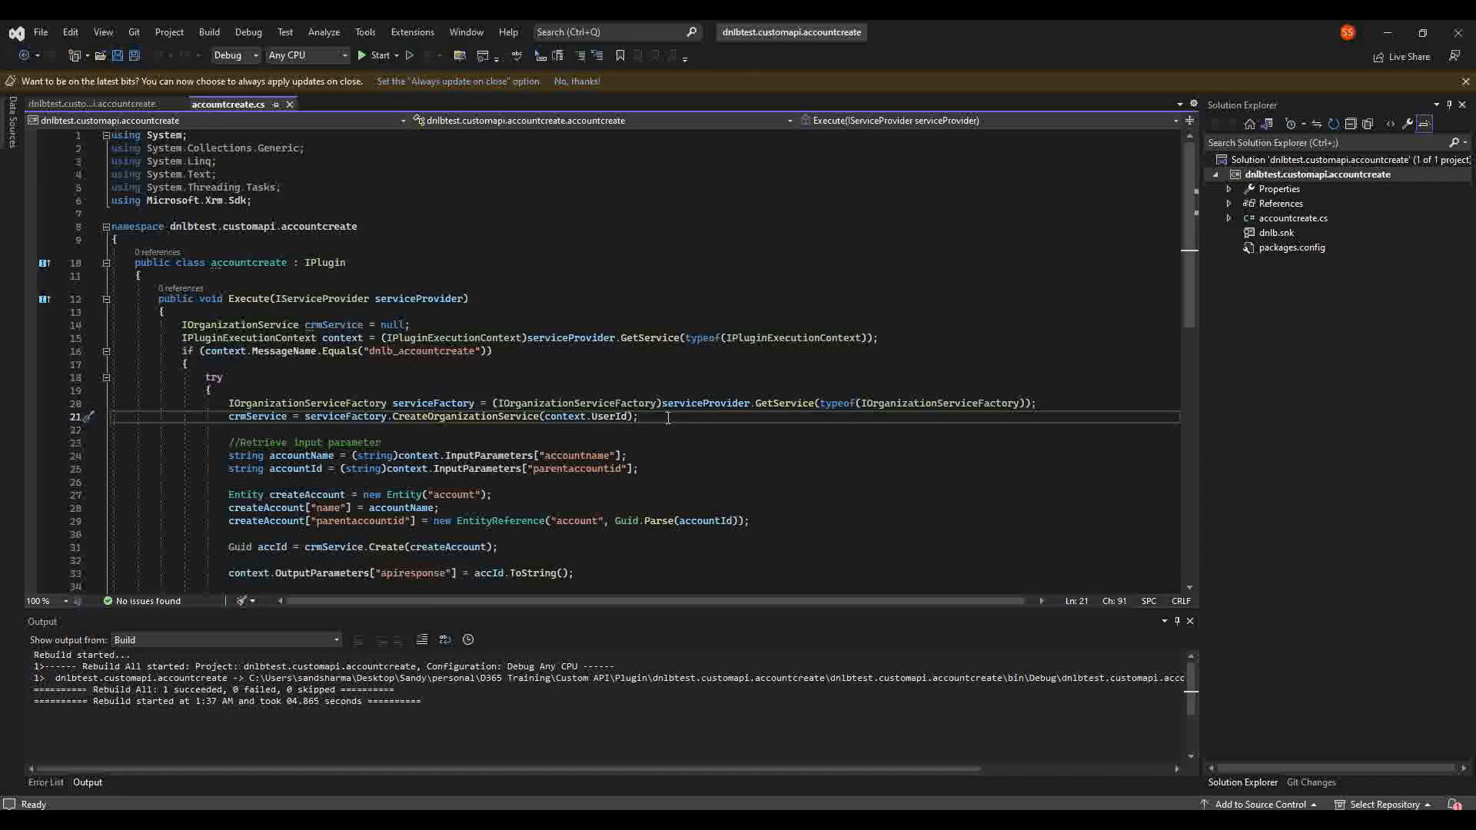
{"action": "scroll", "coordinate": [668, 417], "scroll_direction": "down", "scroll_amount": 2}
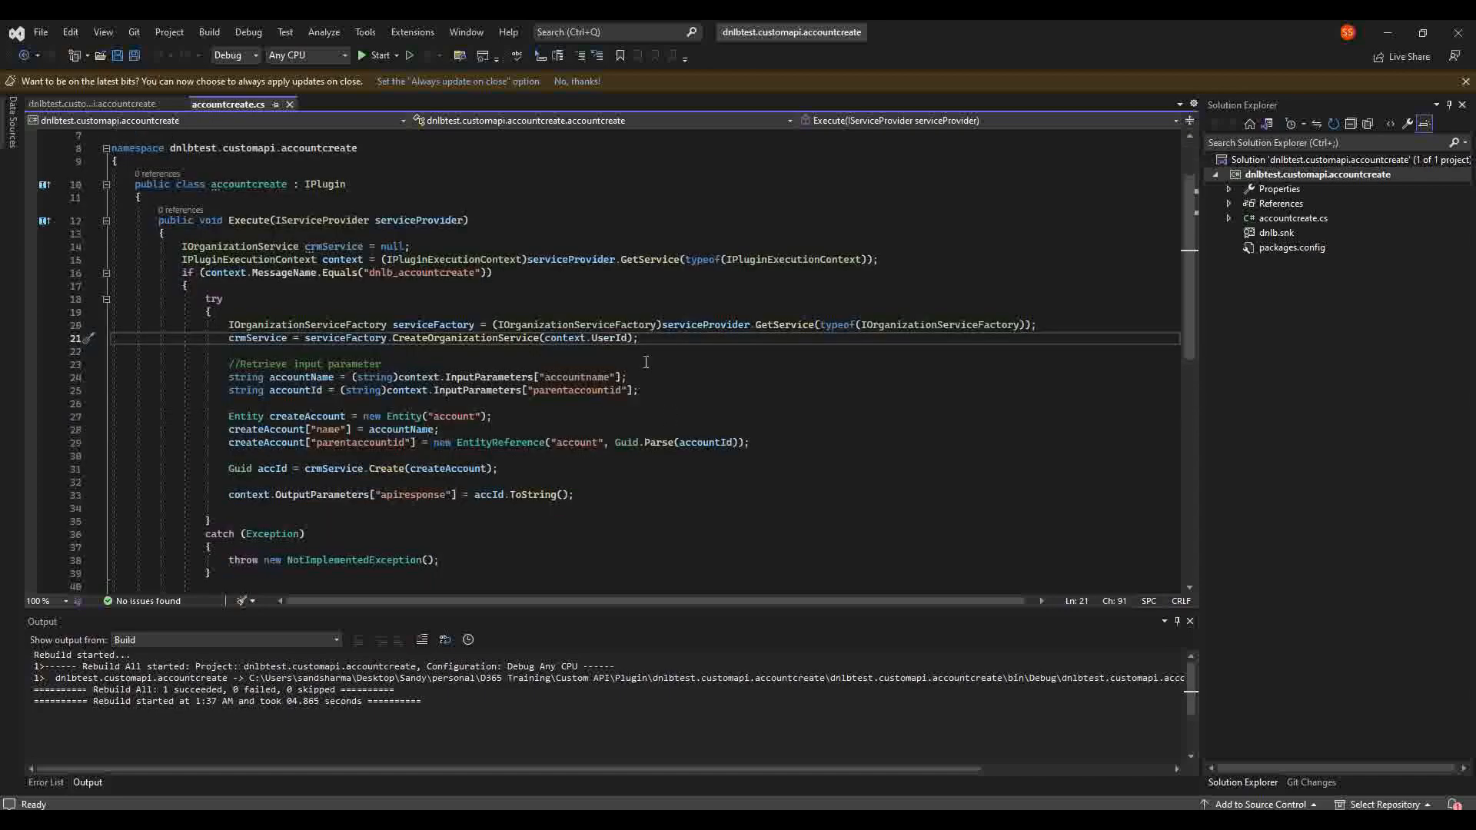
{"action": "left_click_drag", "start_coordinate": [624, 346], "coordinate": [134, 194]}
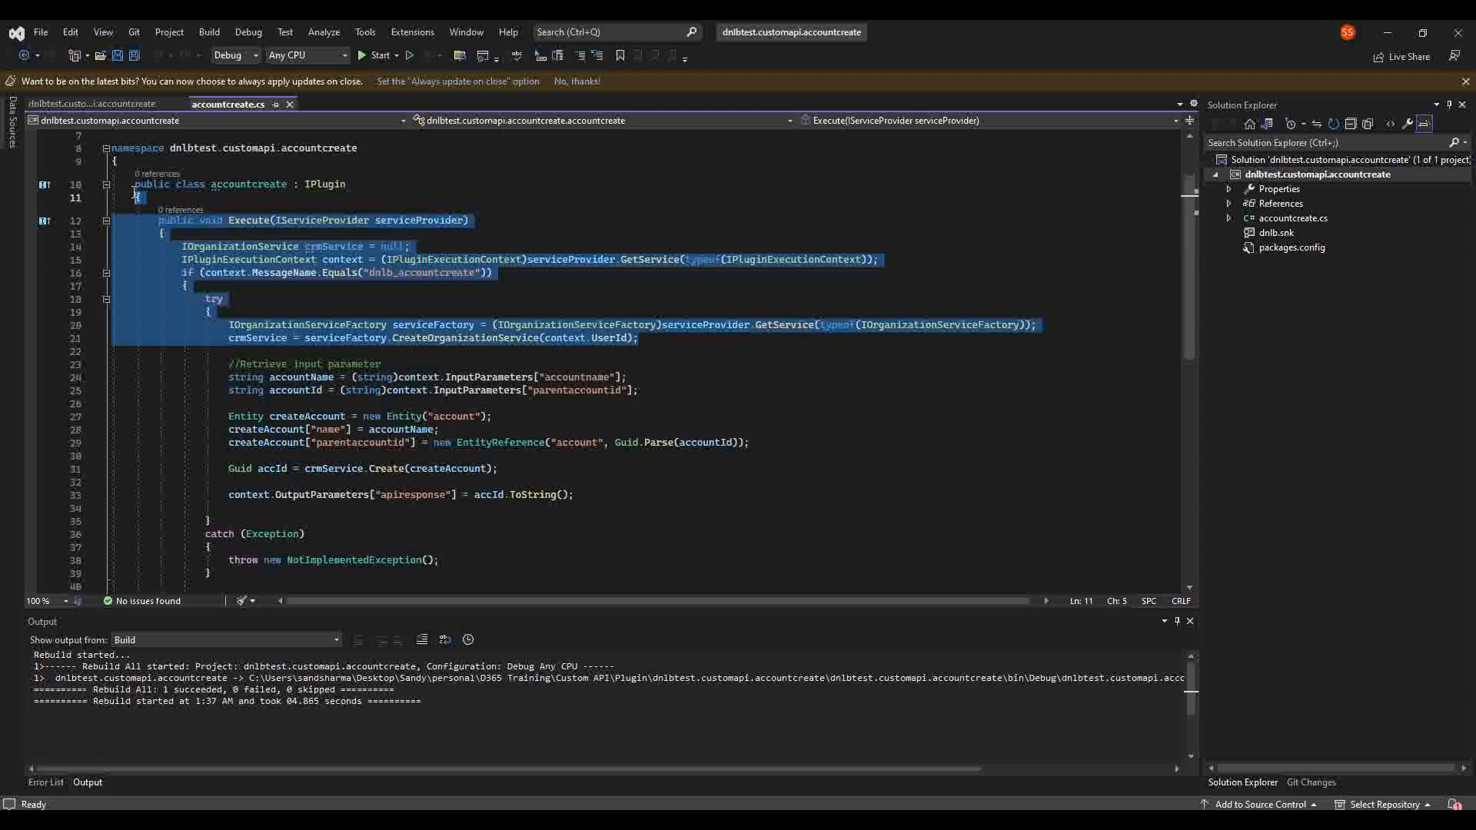
{"action": "left_click", "coordinate": [703, 332]}
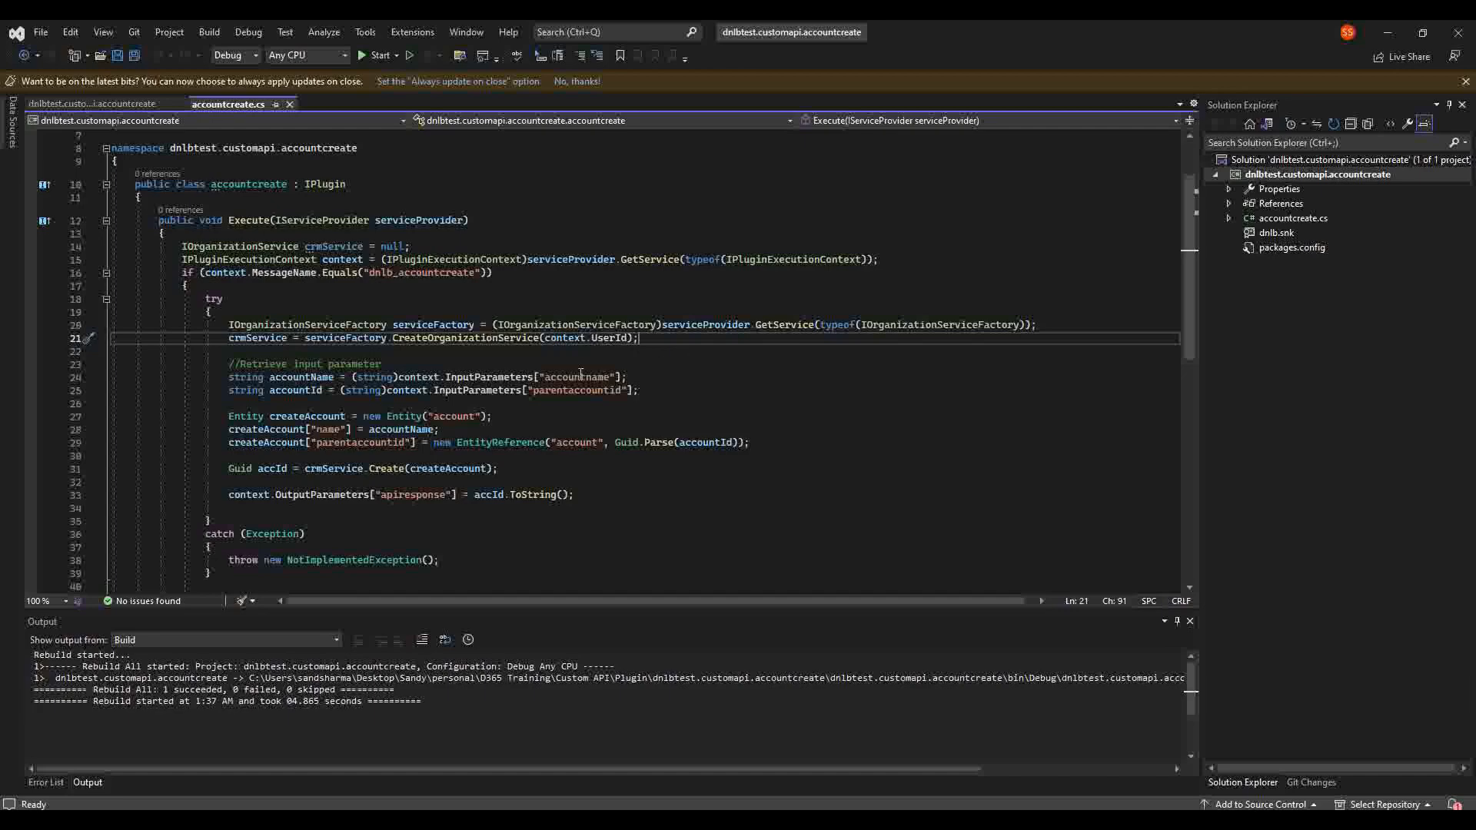
{"action": "left_click", "coordinate": [484, 378]}
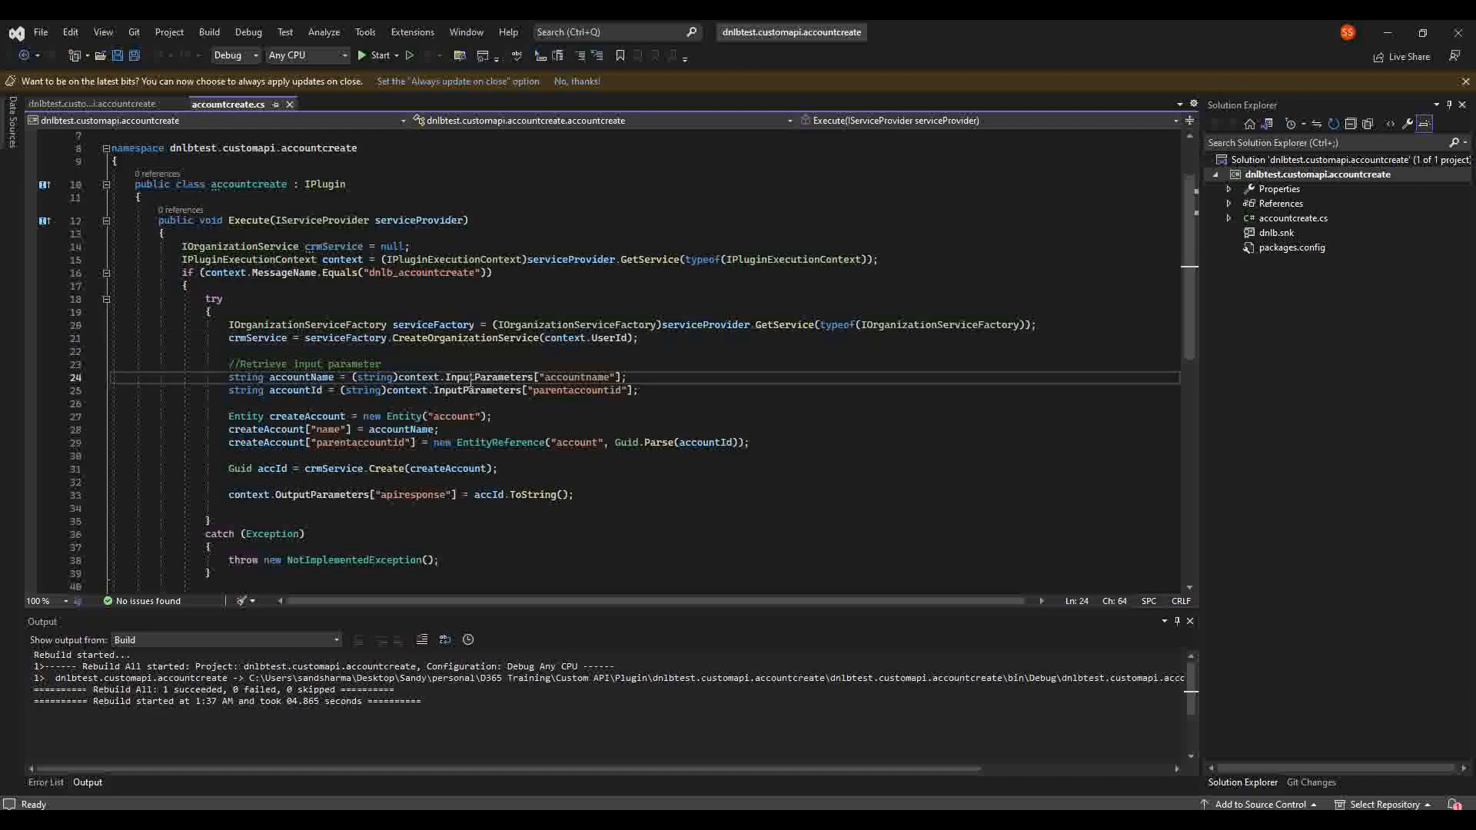
{"action": "left_click", "coordinate": [425, 377]}
{"action": "left_click", "coordinate": [495, 377]}
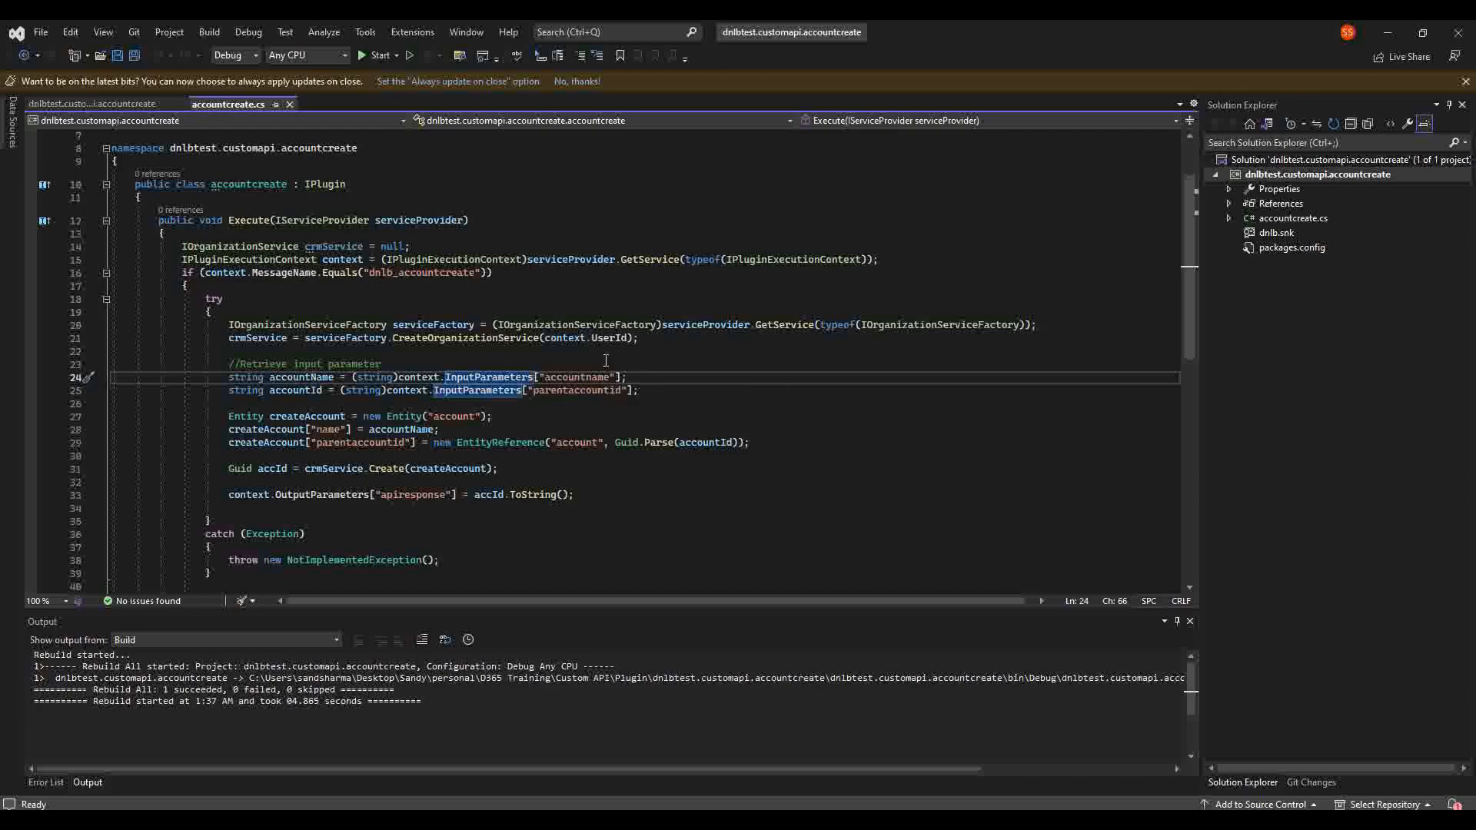
{"action": "double_click", "coordinate": [576, 376]}
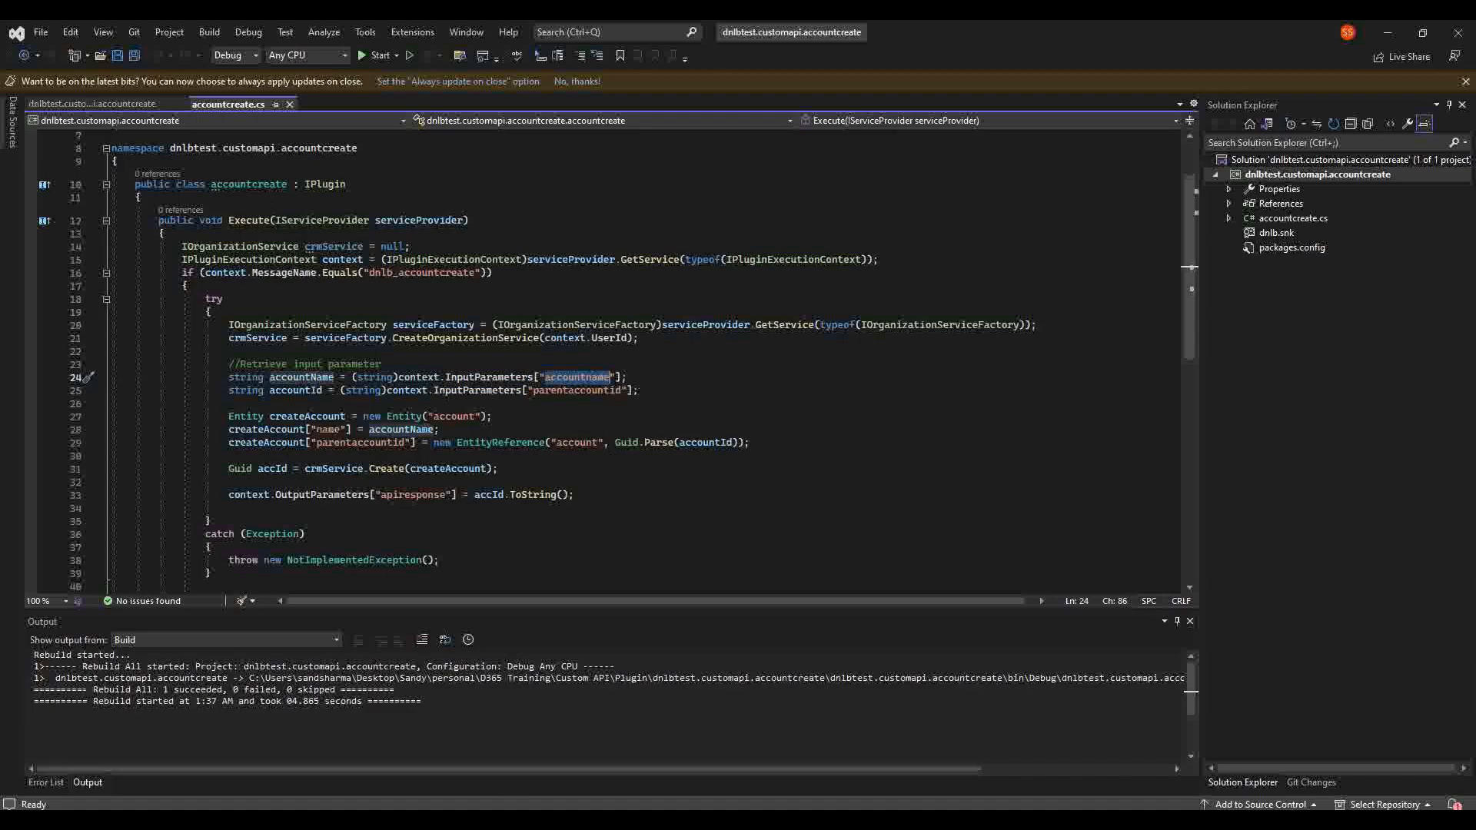
{"action": "left_click", "coordinate": [707, 820]}
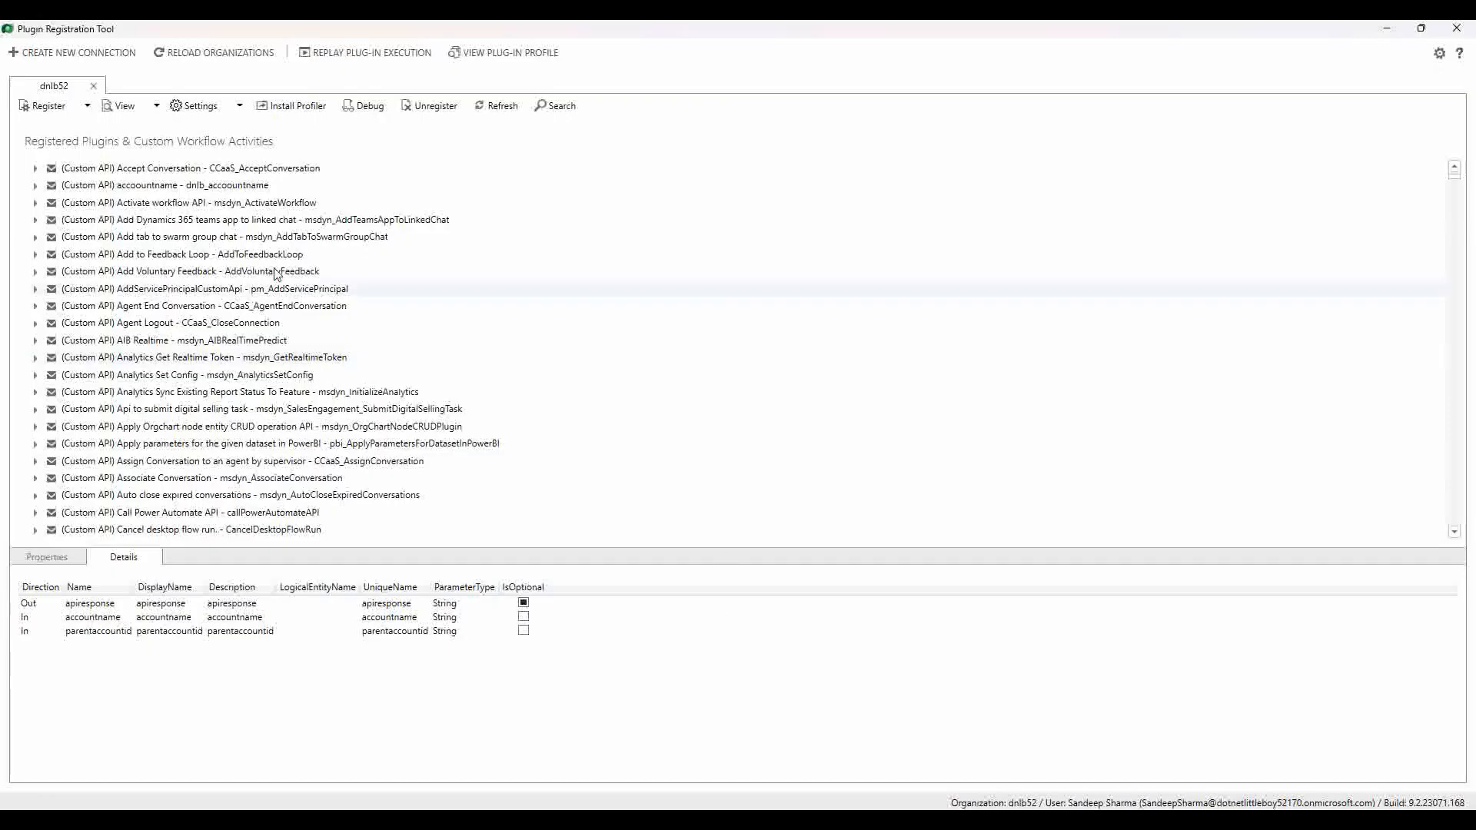
{"action": "left_click", "coordinate": [236, 190]}
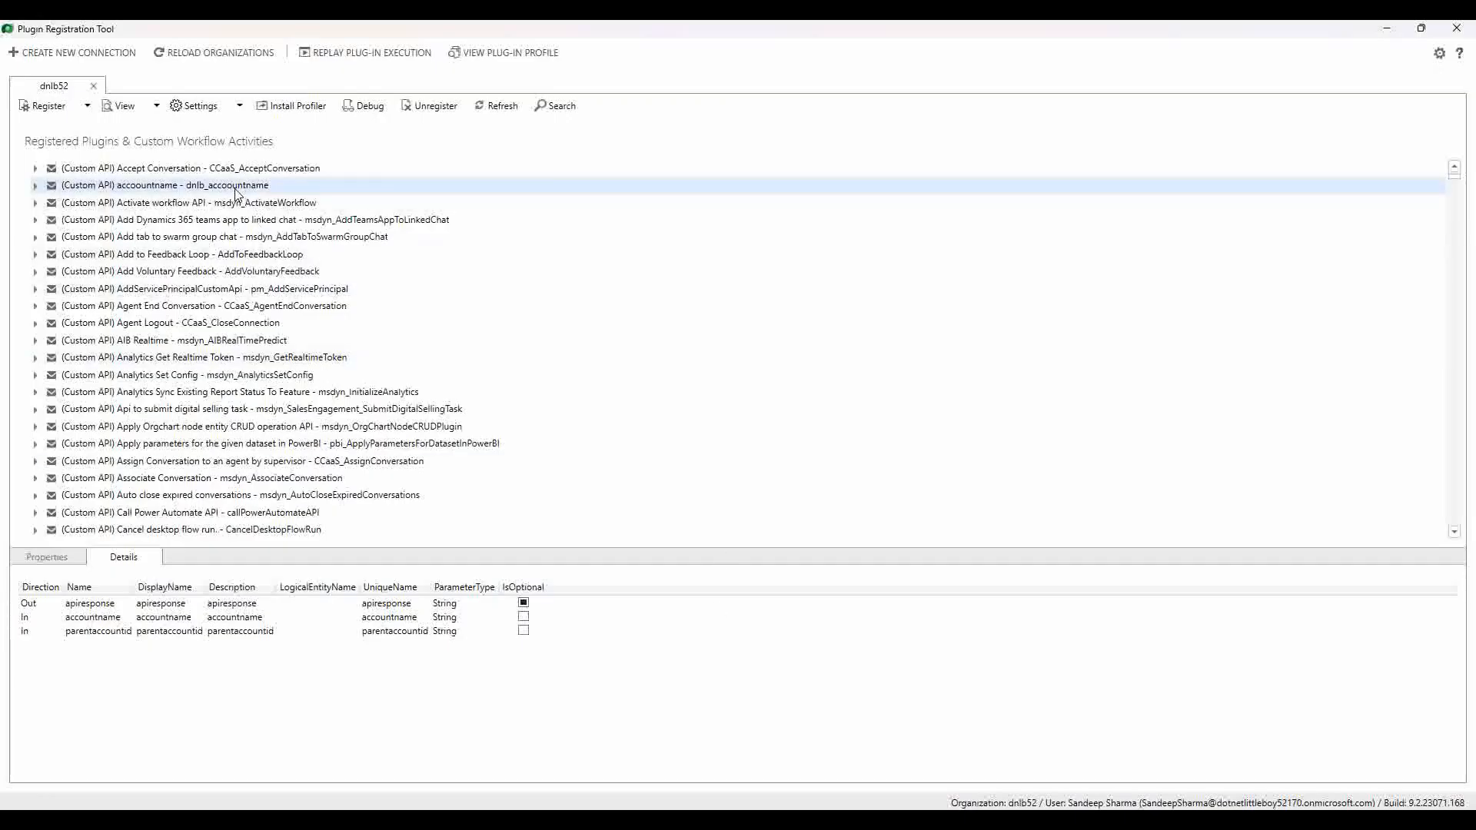
{"action": "double_click", "coordinate": [203, 187]}
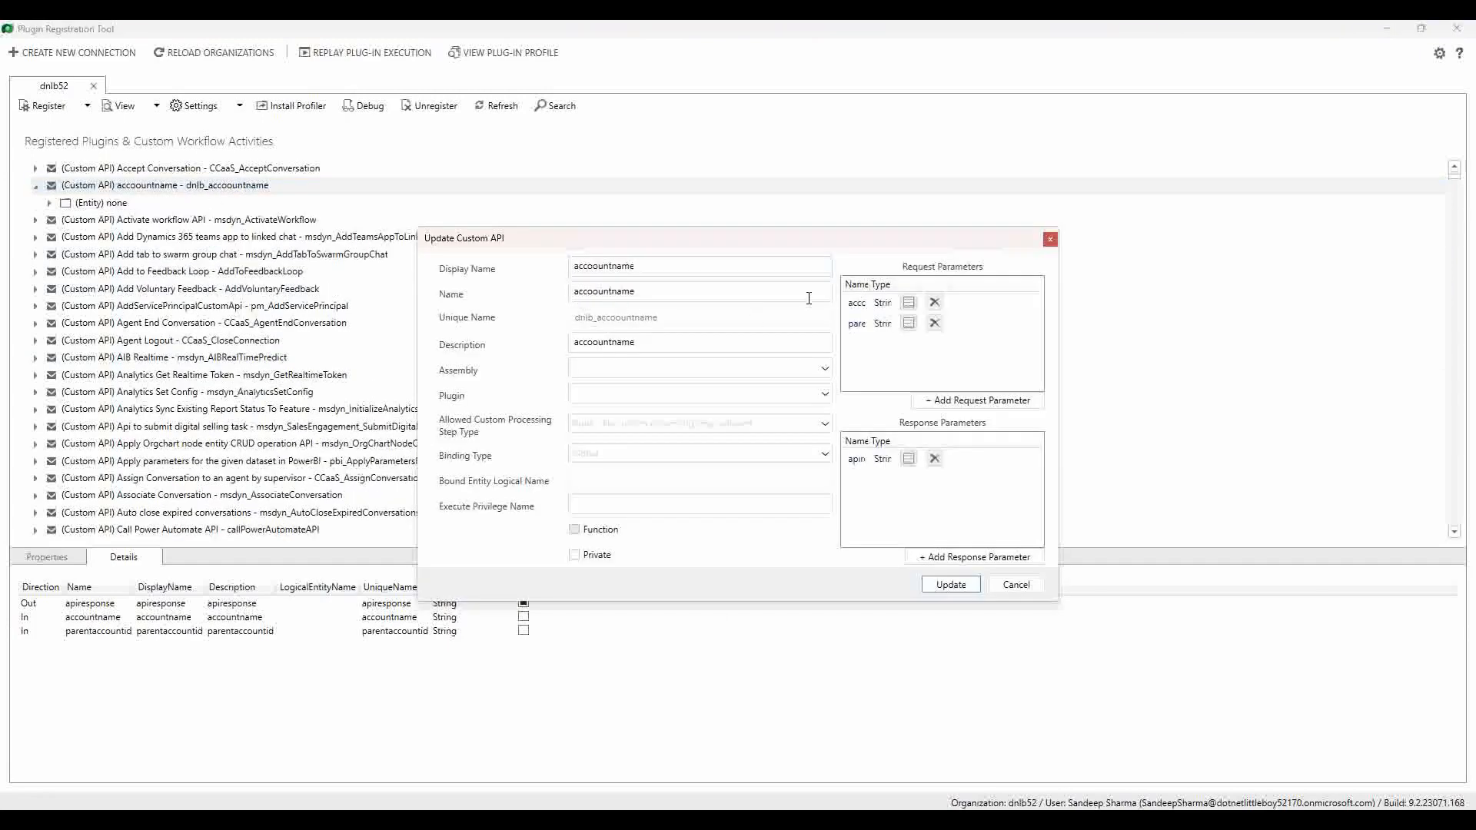
{"action": "double_click", "coordinate": [857, 303]}
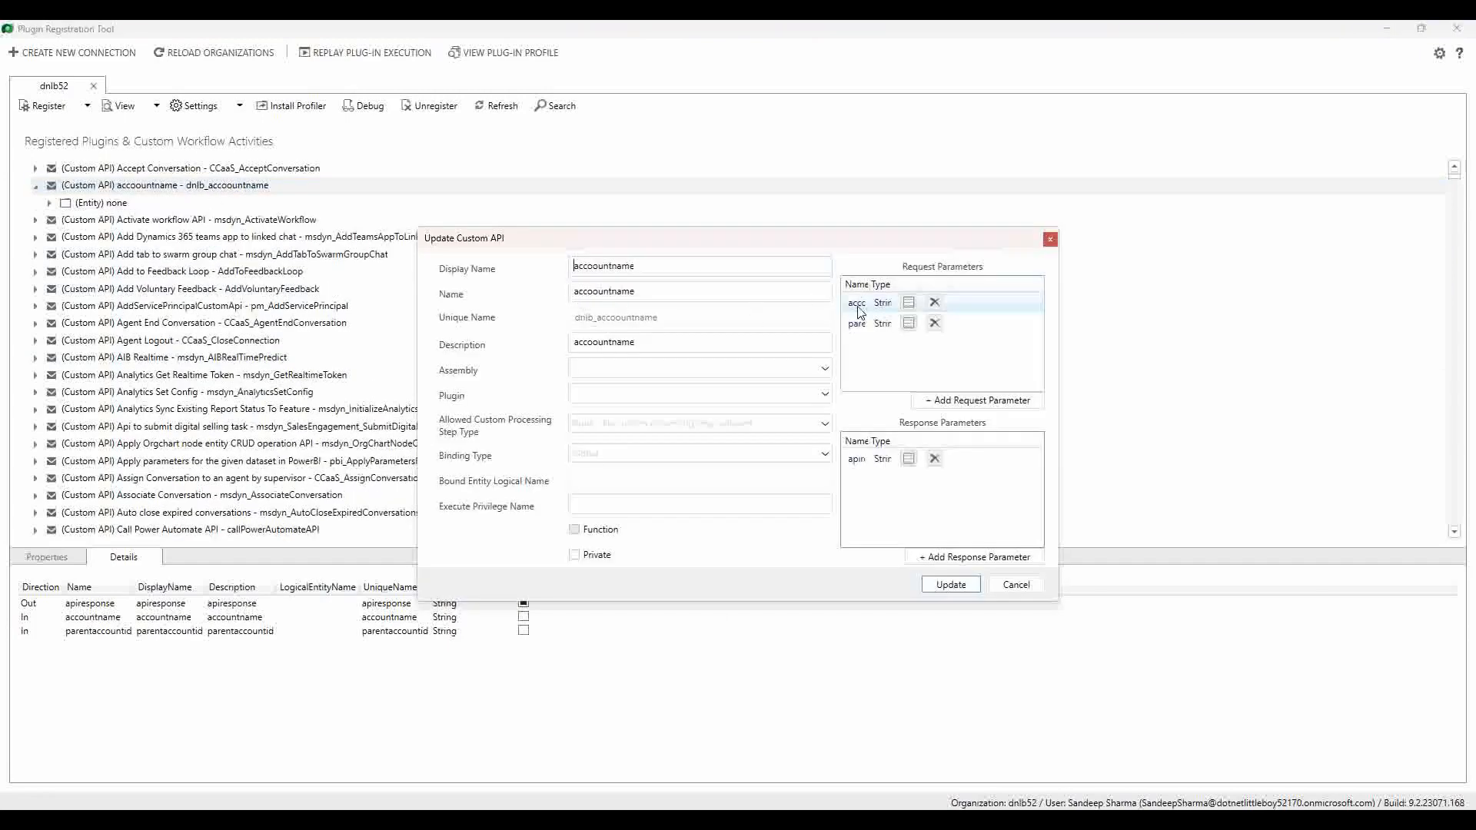
{"action": "double_click", "coordinate": [729, 336]}
{"action": "key", "text": "ctrl+c"}
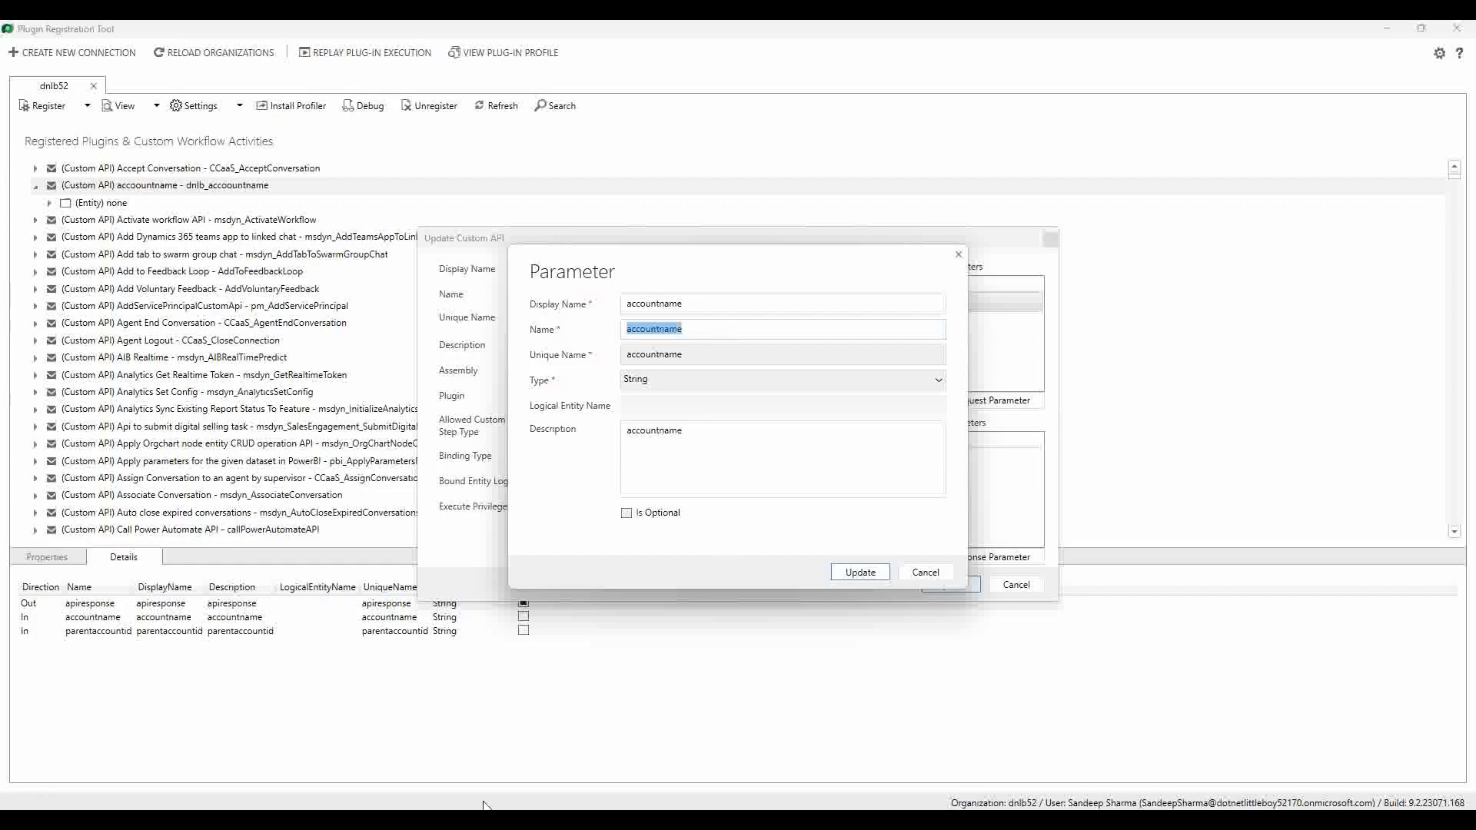
{"action": "left_click", "coordinate": [490, 820]}
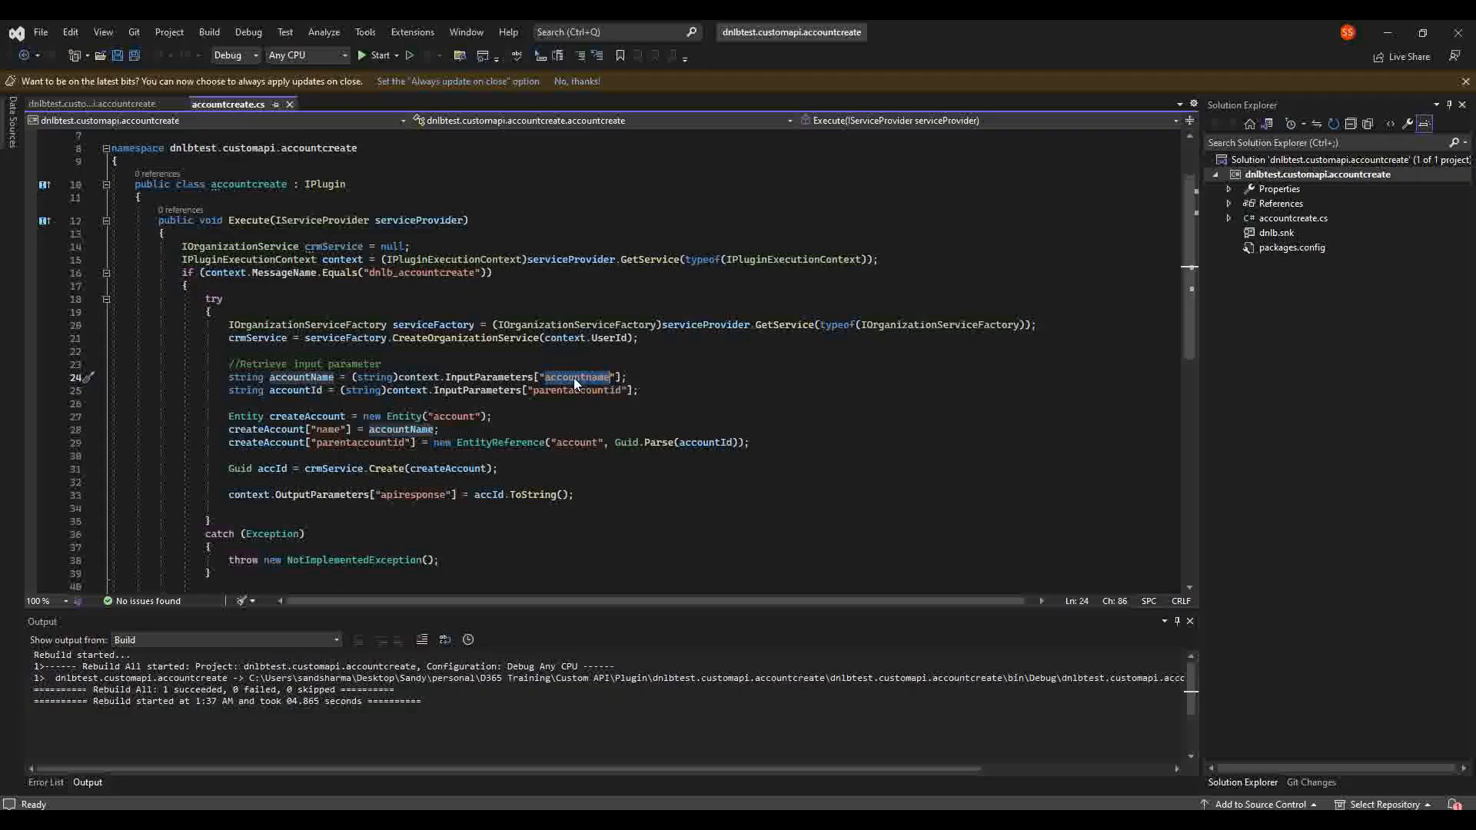
Step: Re-enter the 'accountname' InputParameters key on line 24 and check where accountName is used
{"action": "key", "text": "ctrl+v"}
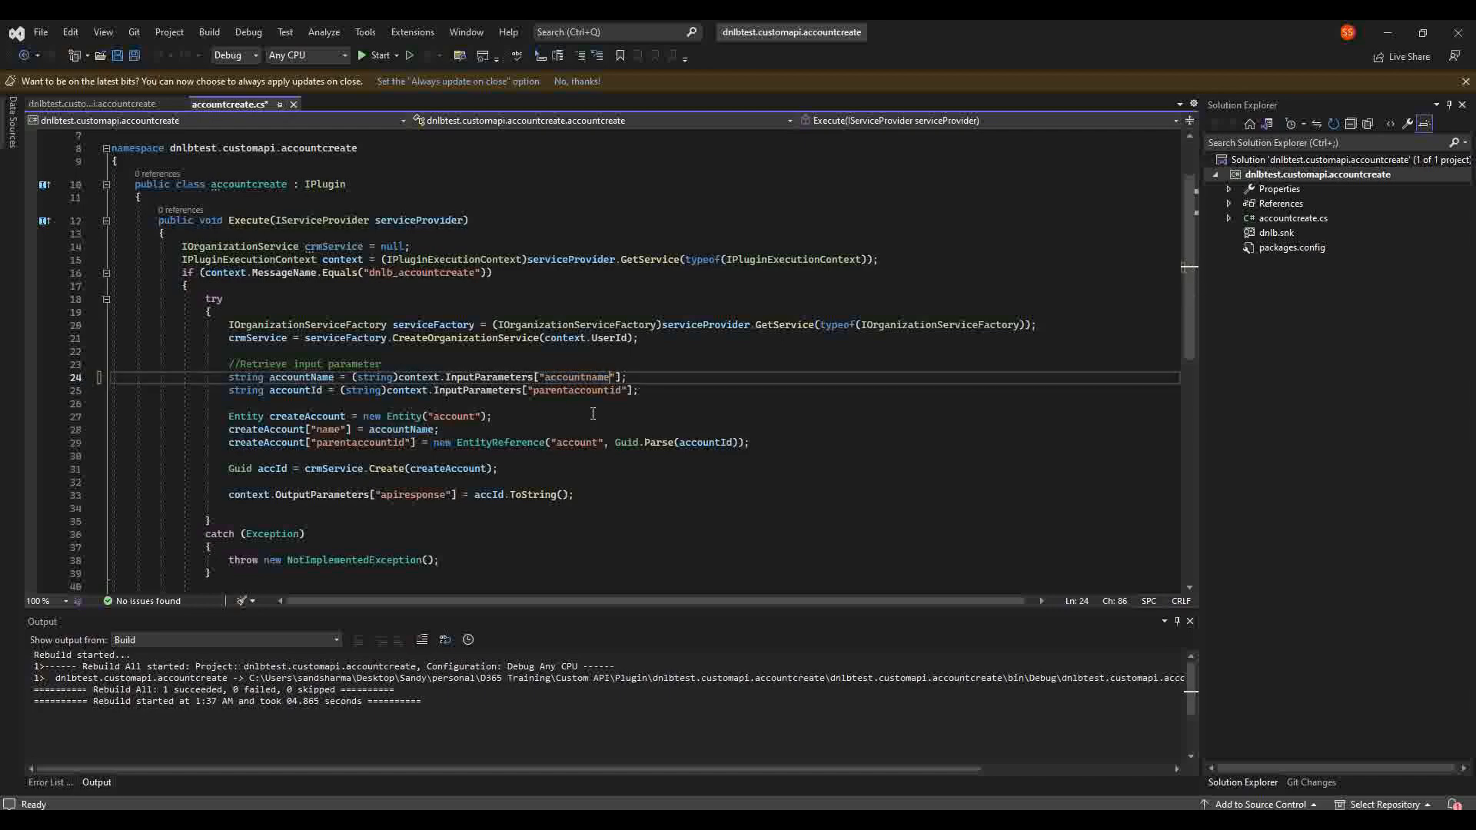
{"action": "left_click", "coordinate": [645, 379]}
{"action": "left_click", "coordinate": [570, 379]}
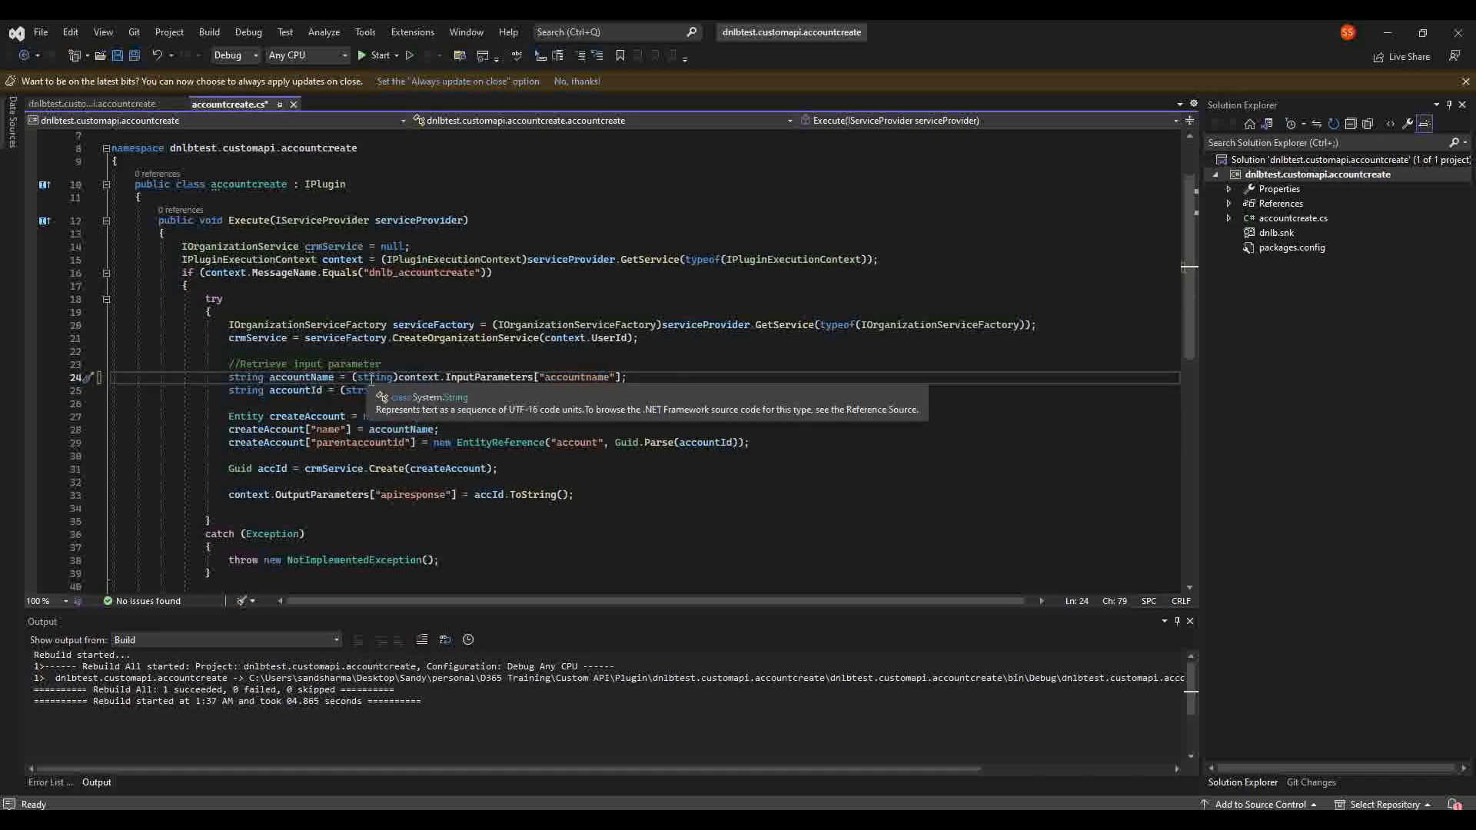
{"action": "double_click", "coordinate": [304, 379]}
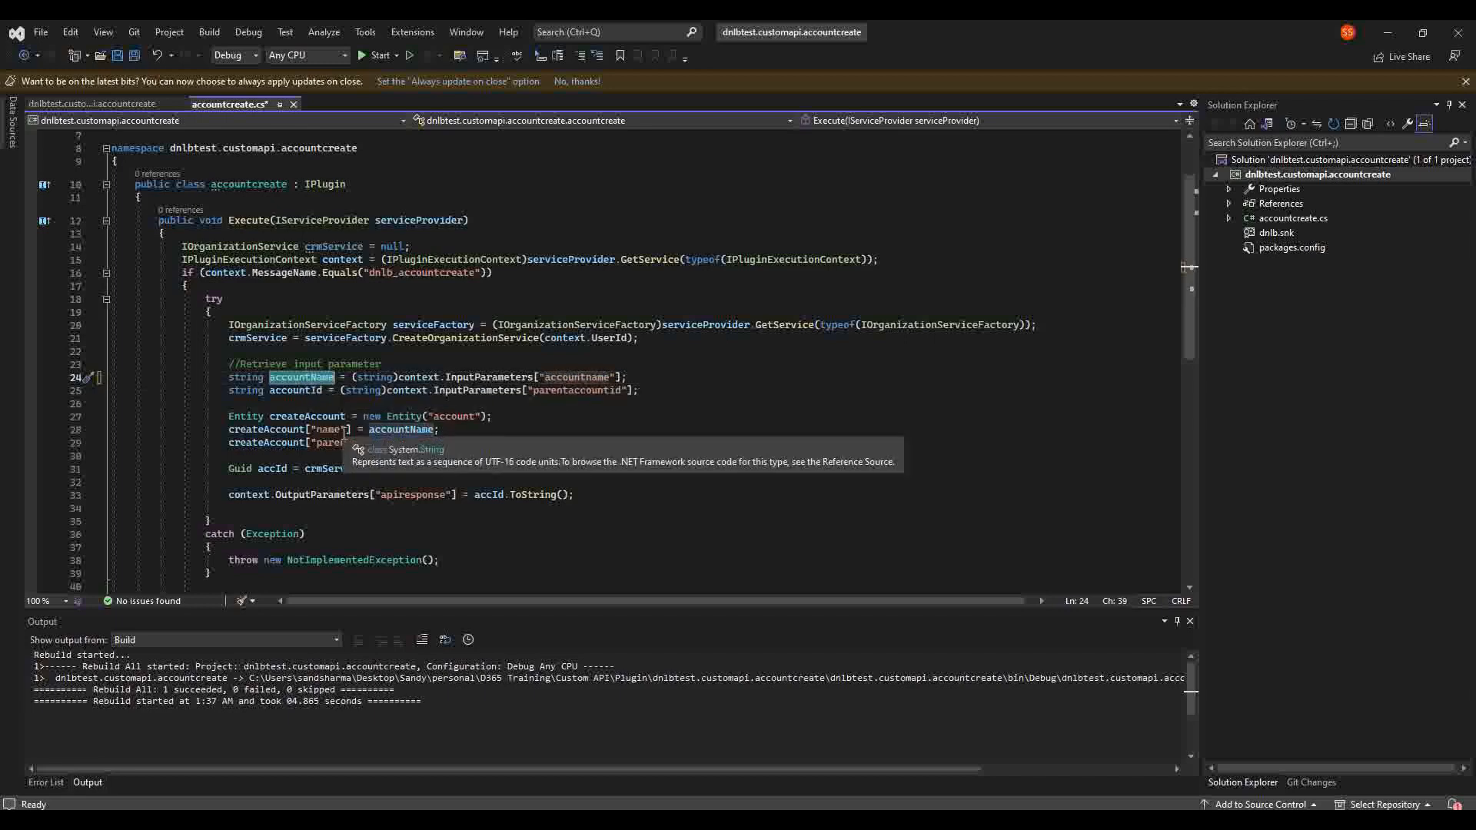
{"action": "left_click", "coordinate": [658, 375]}
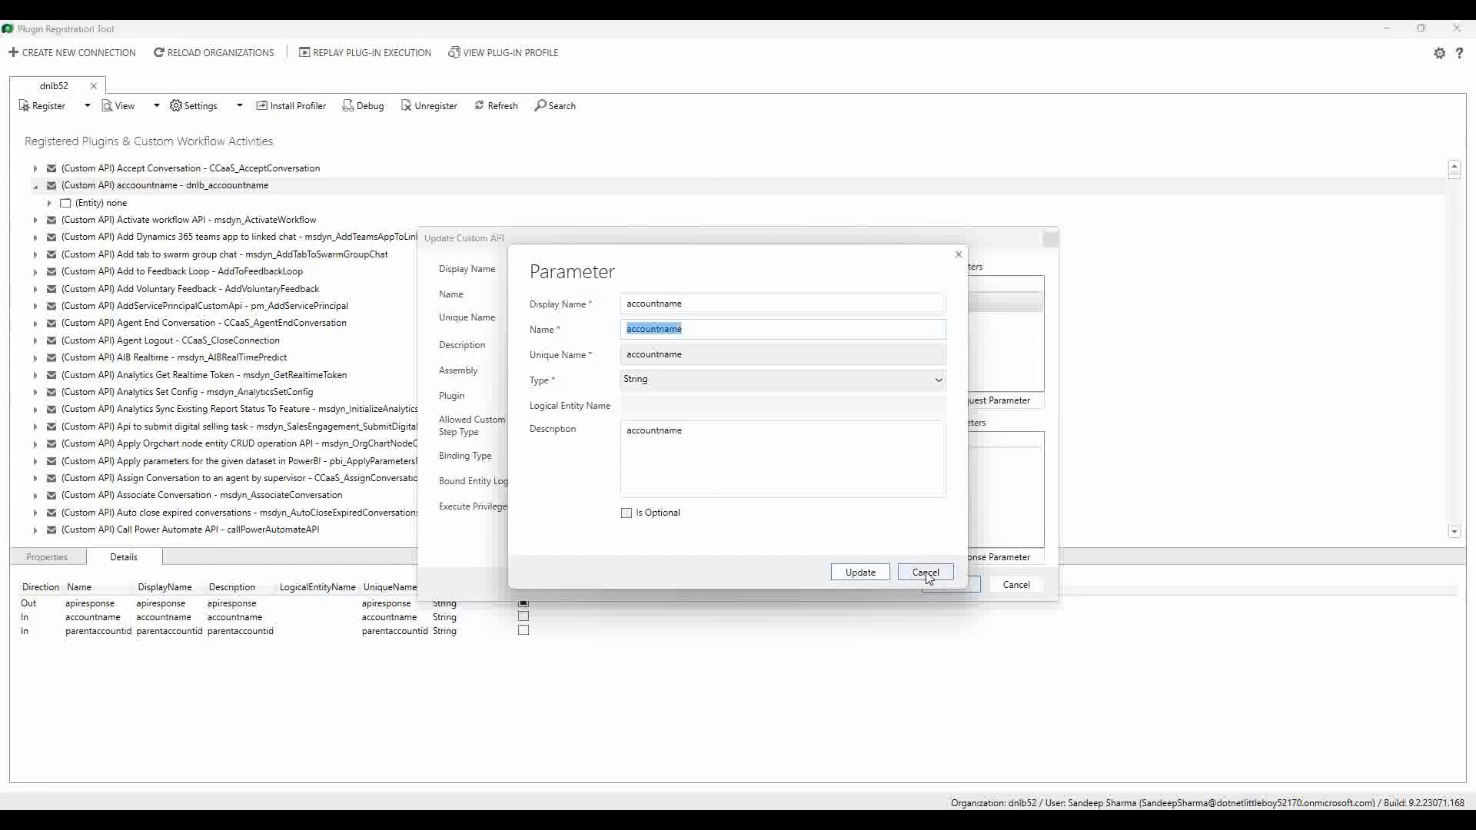
Step: Close the accountname parameter, then inspect the parentaccountid parameter's name without changes
{"action": "left_click", "coordinate": [926, 572]}
{"action": "double_click", "coordinate": [877, 324]}
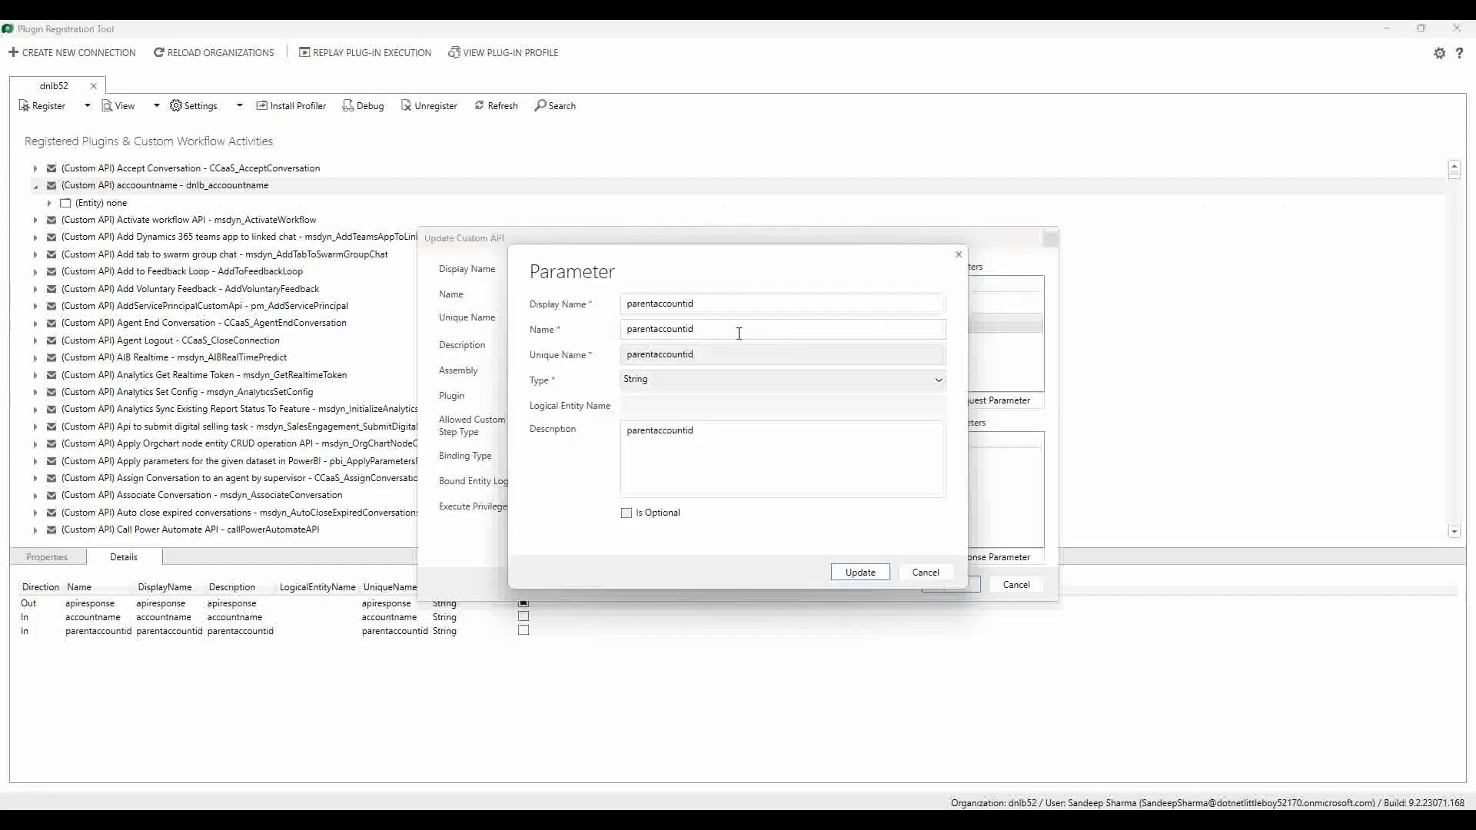
{"action": "double_click", "coordinate": [739, 333]}
{"action": "left_click", "coordinate": [924, 578]}
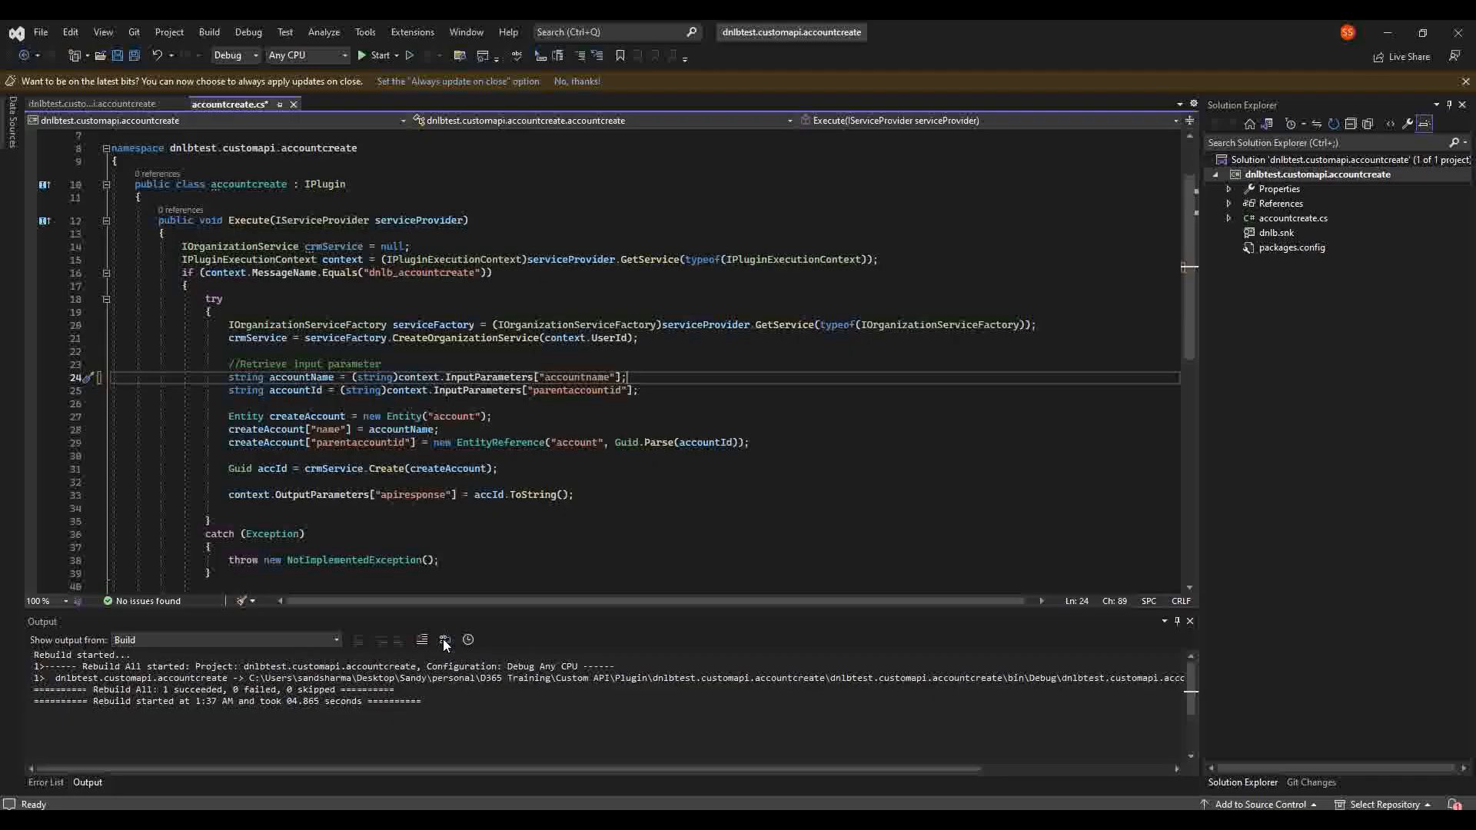
{"action": "double_click", "coordinate": [573, 391]}
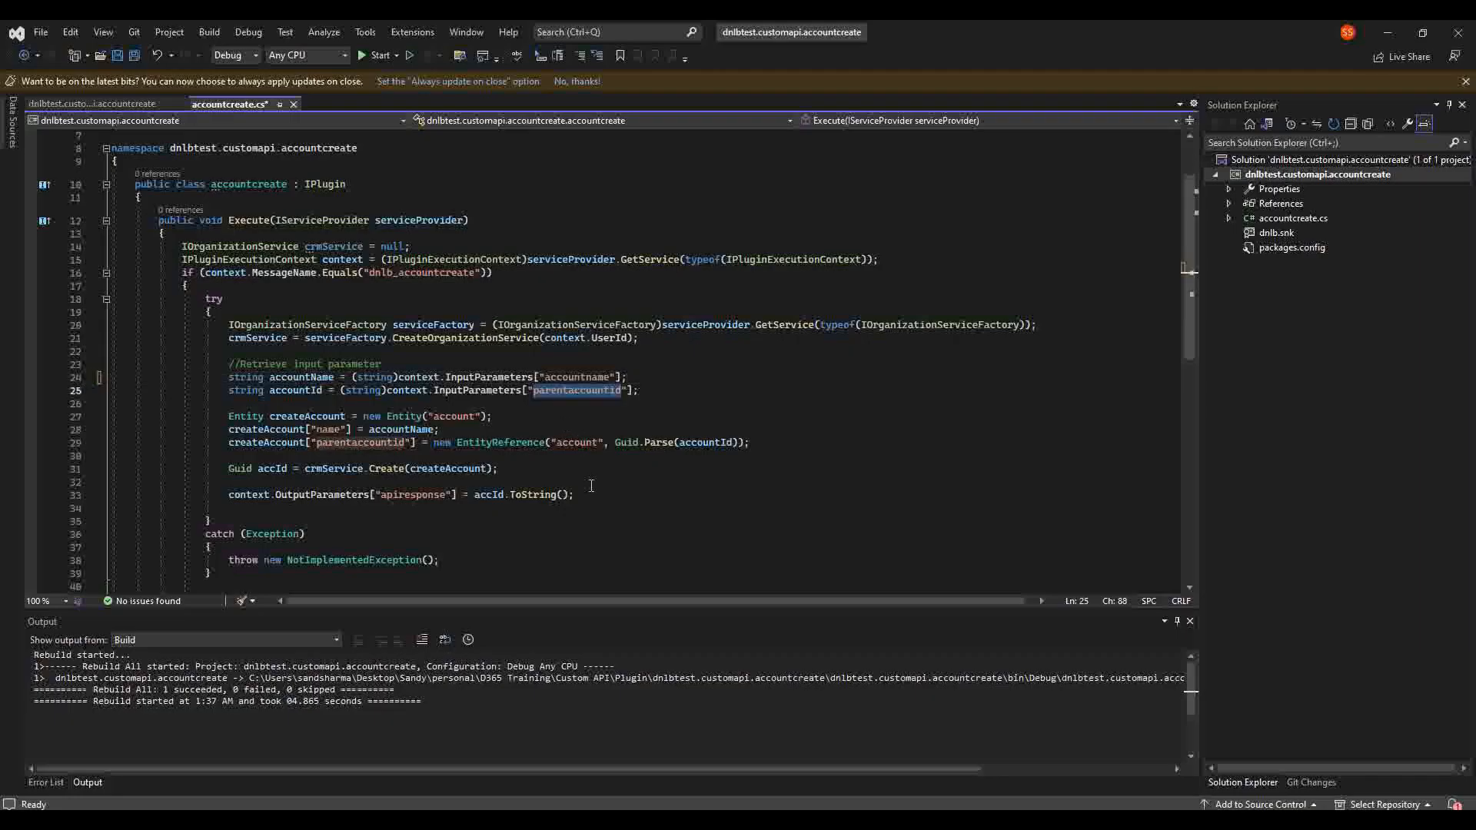
{"action": "left_click", "coordinate": [659, 391]}
{"action": "left_click", "coordinate": [669, 381]}
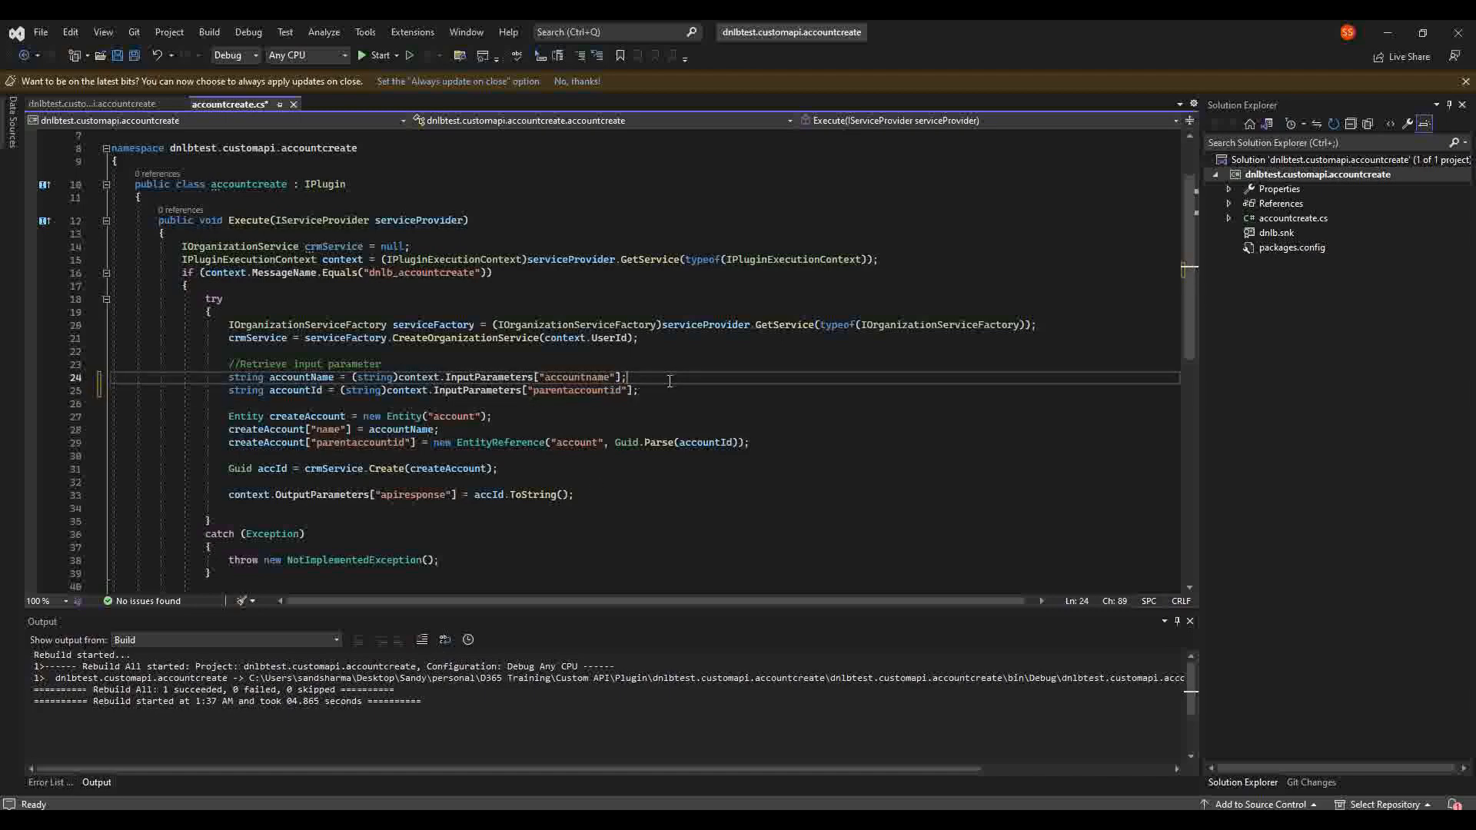
{"action": "left_click", "coordinate": [410, 378]}
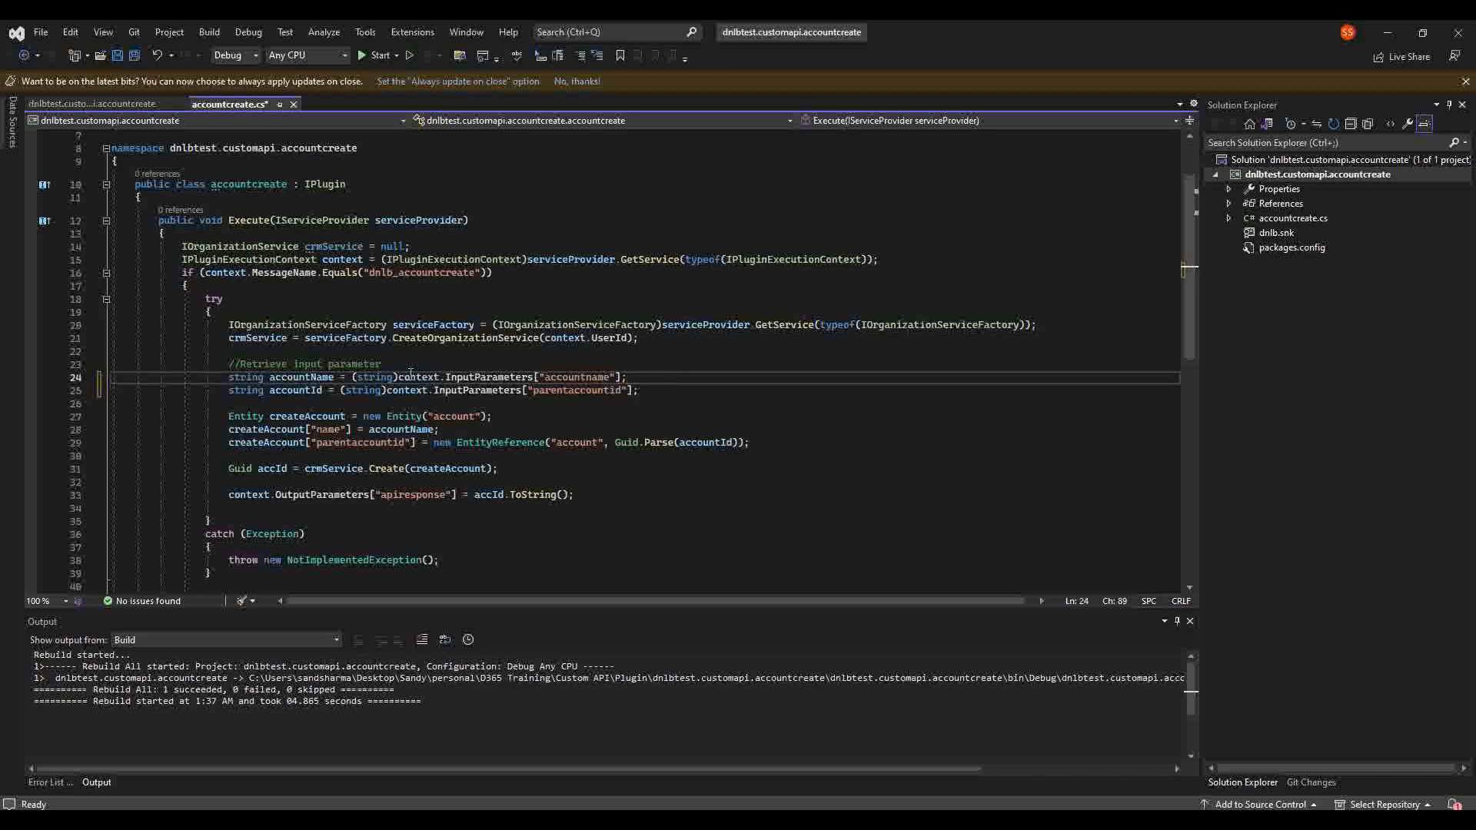
{"action": "left_click", "coordinate": [478, 390]}
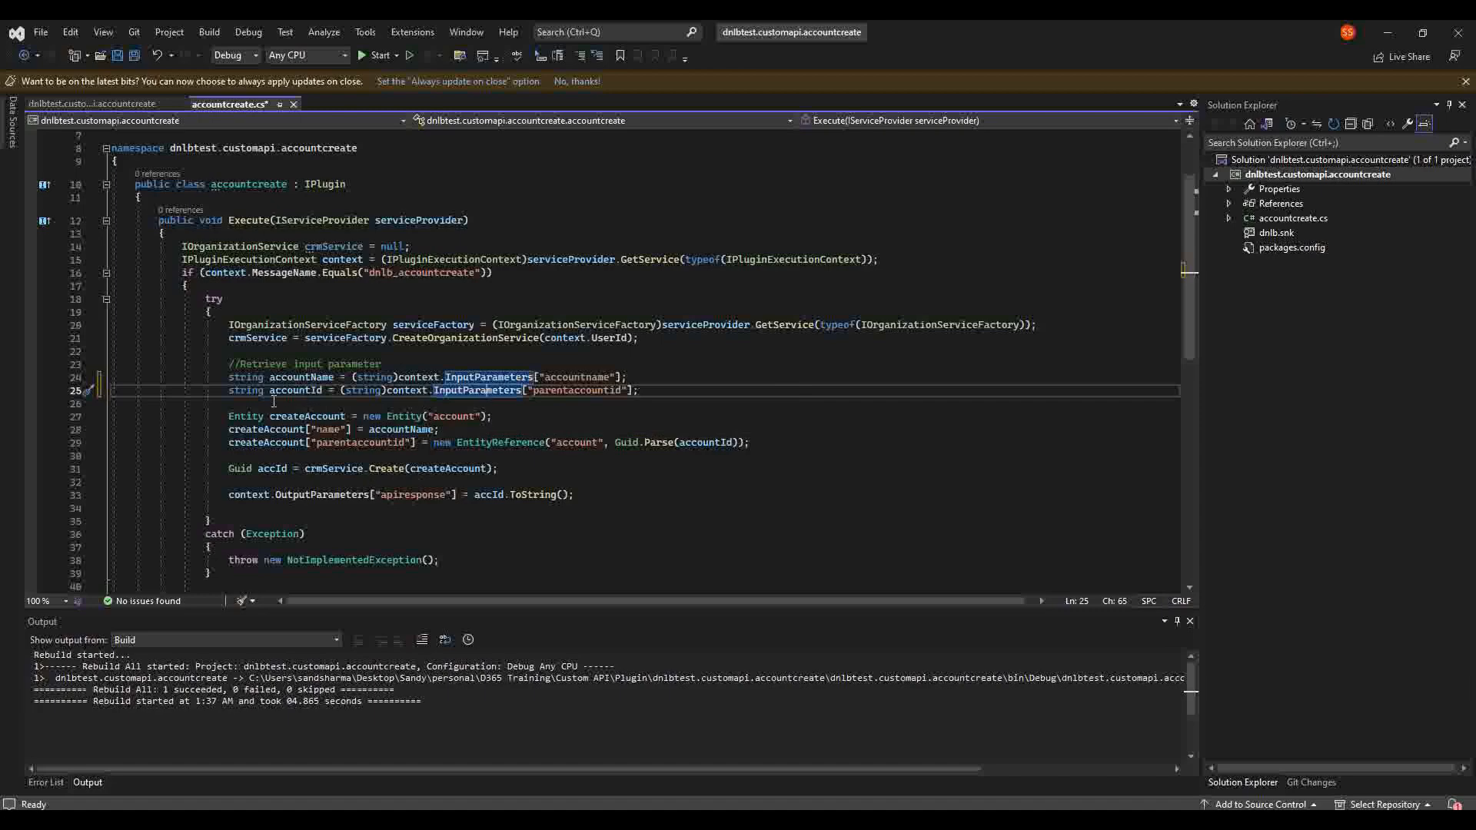
{"action": "mouse_move", "coordinate": [243, 468]}
{"action": "left_click", "coordinate": [514, 416]}
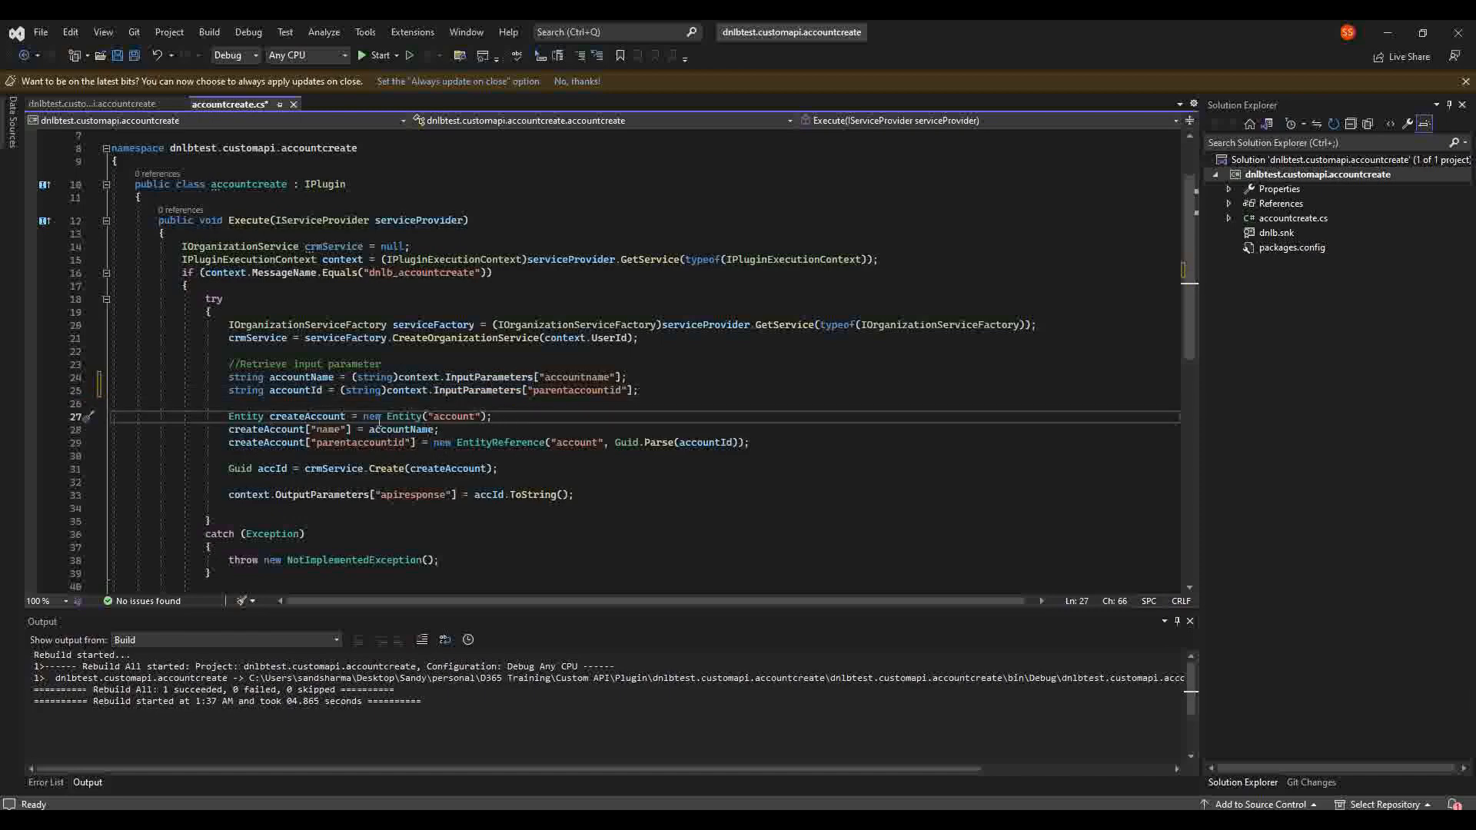
{"action": "left_click", "coordinate": [456, 415]}
{"action": "double_click", "coordinate": [305, 415]}
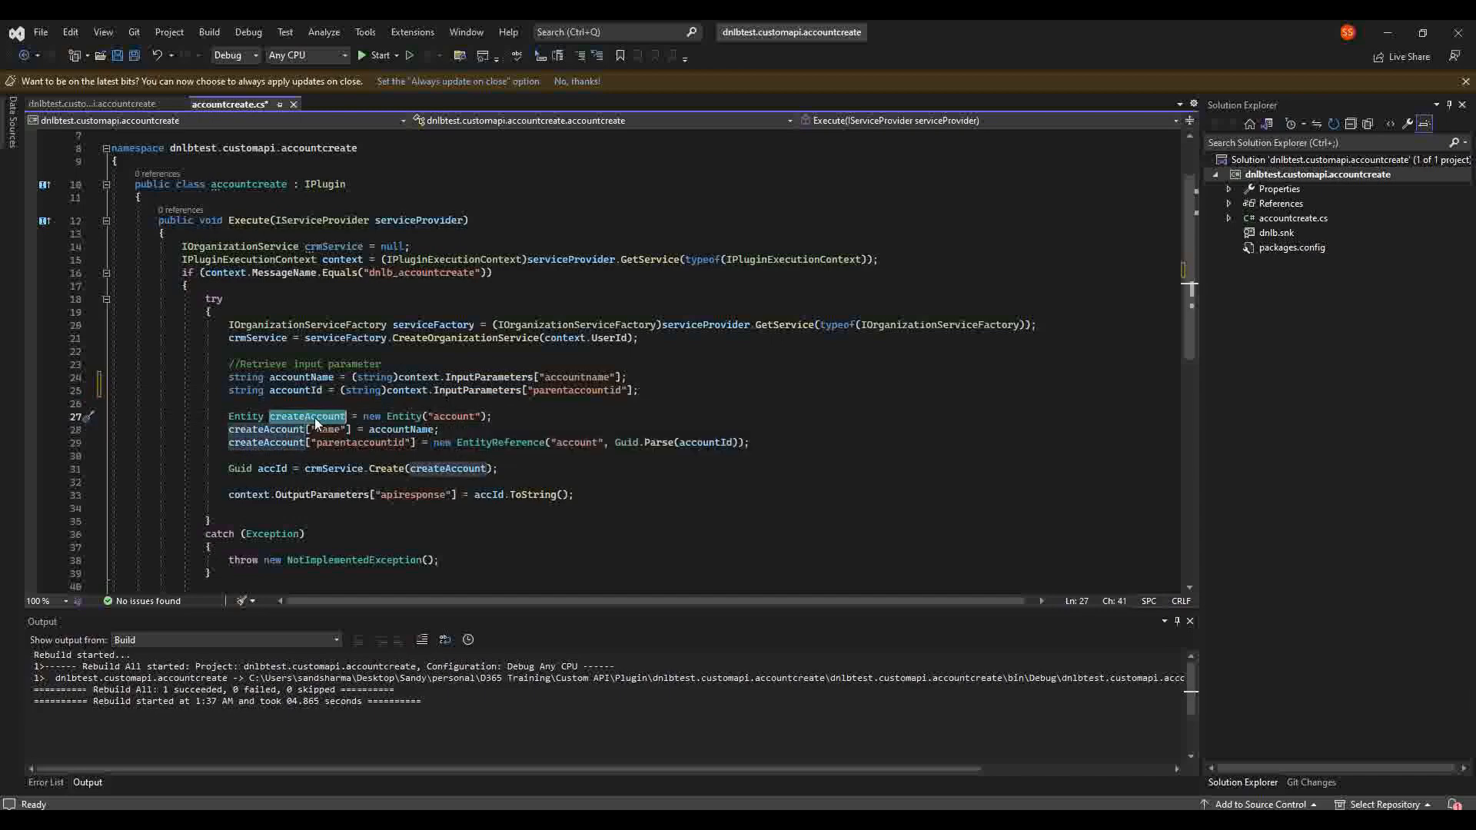
{"action": "left_click", "coordinate": [510, 417]}
{"action": "left_click", "coordinate": [274, 431]}
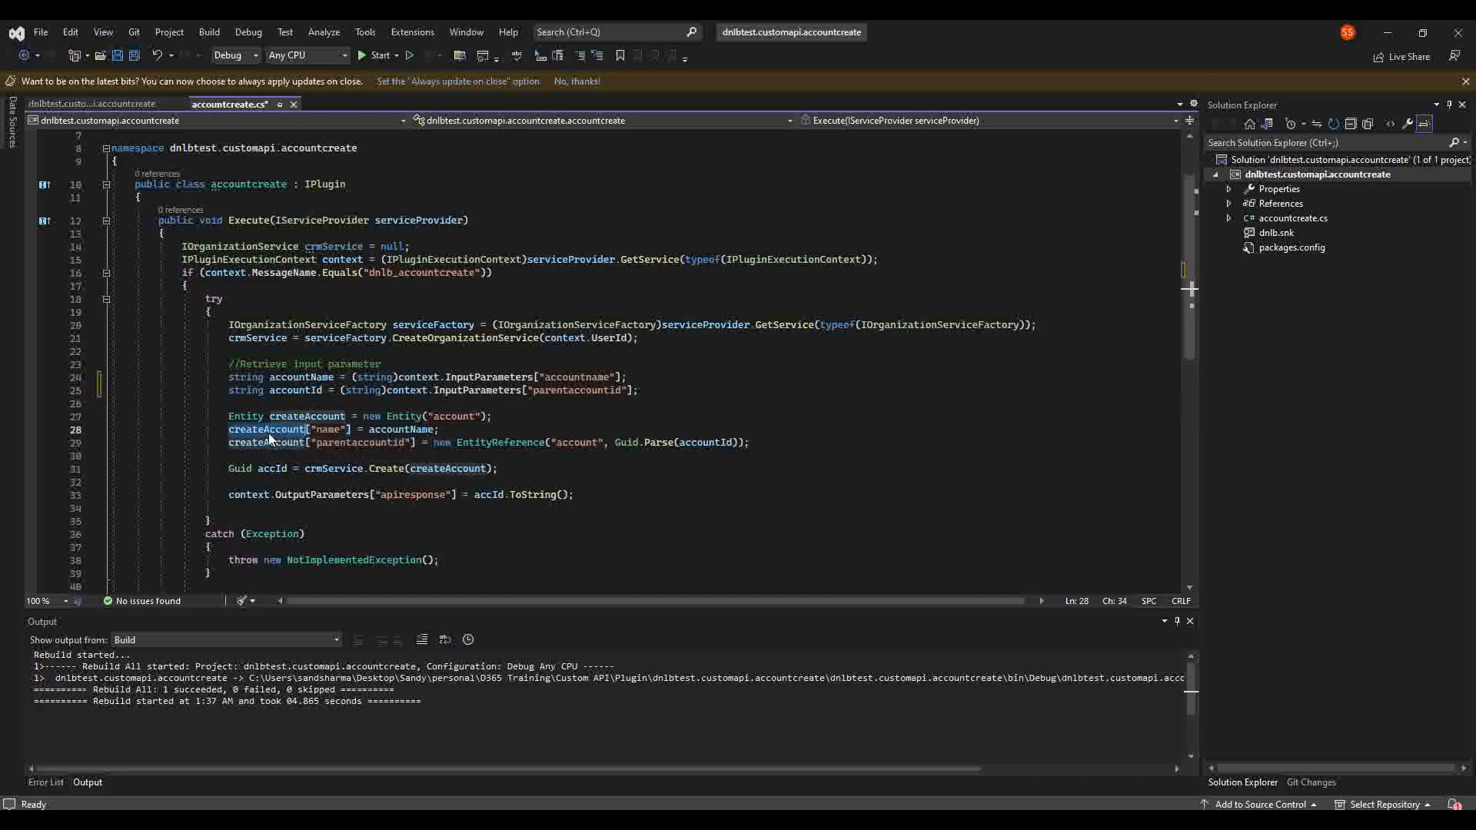
{"action": "left_click", "coordinate": [329, 429]}
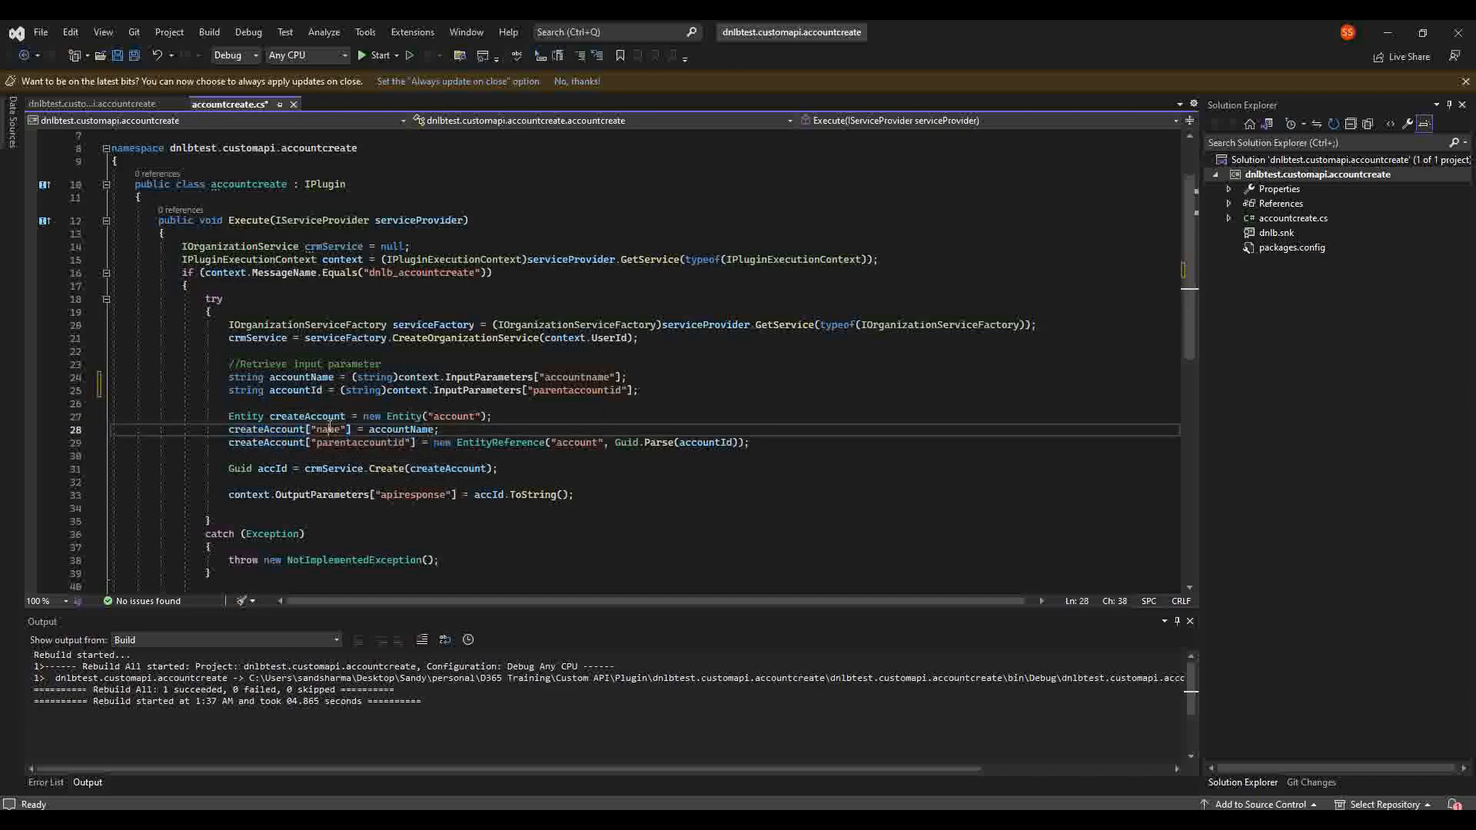
{"action": "double_click", "coordinate": [400, 428]}
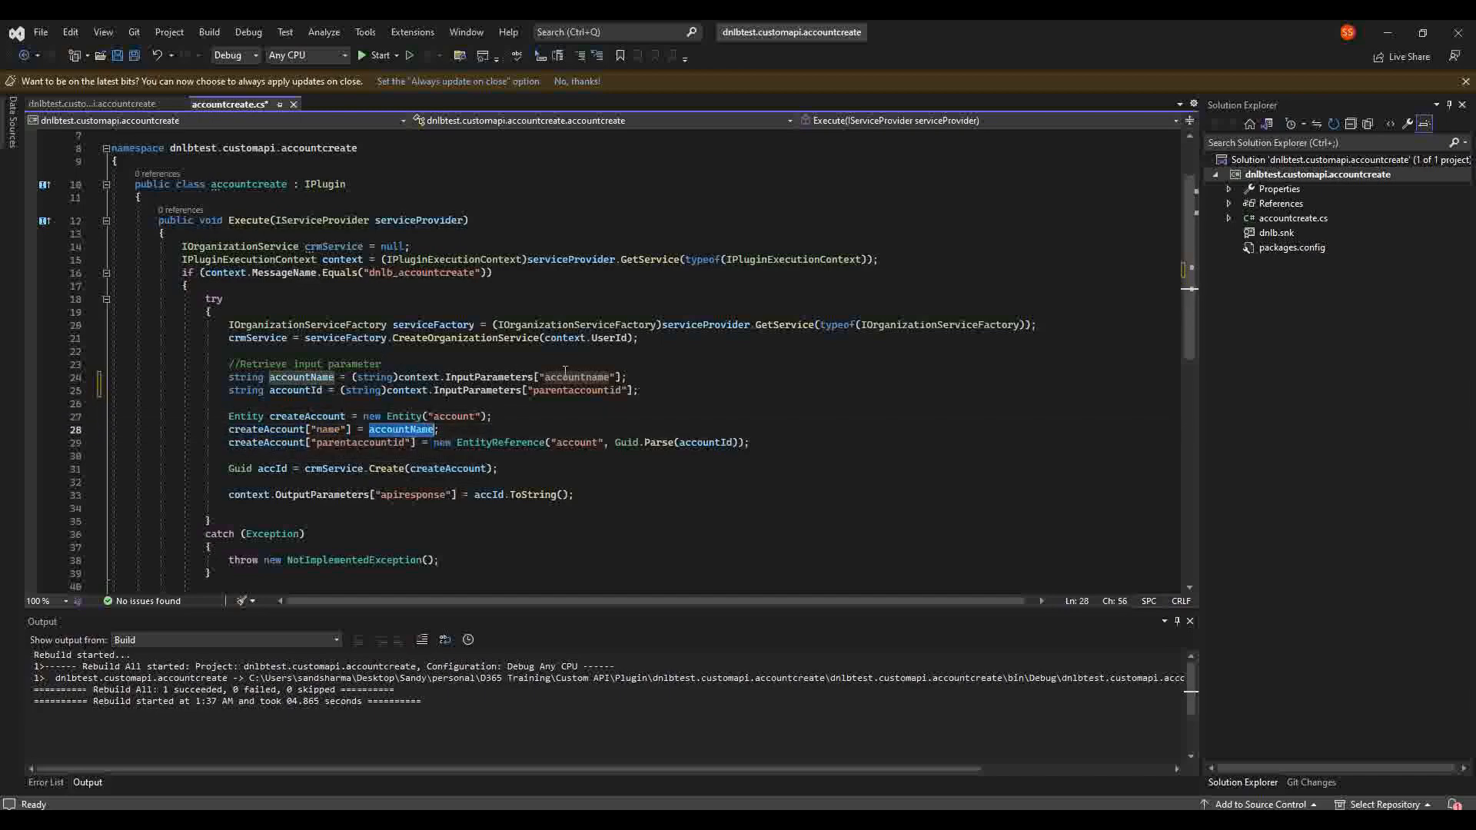
{"action": "left_click", "coordinate": [616, 376]}
{"action": "left_click", "coordinate": [293, 446]}
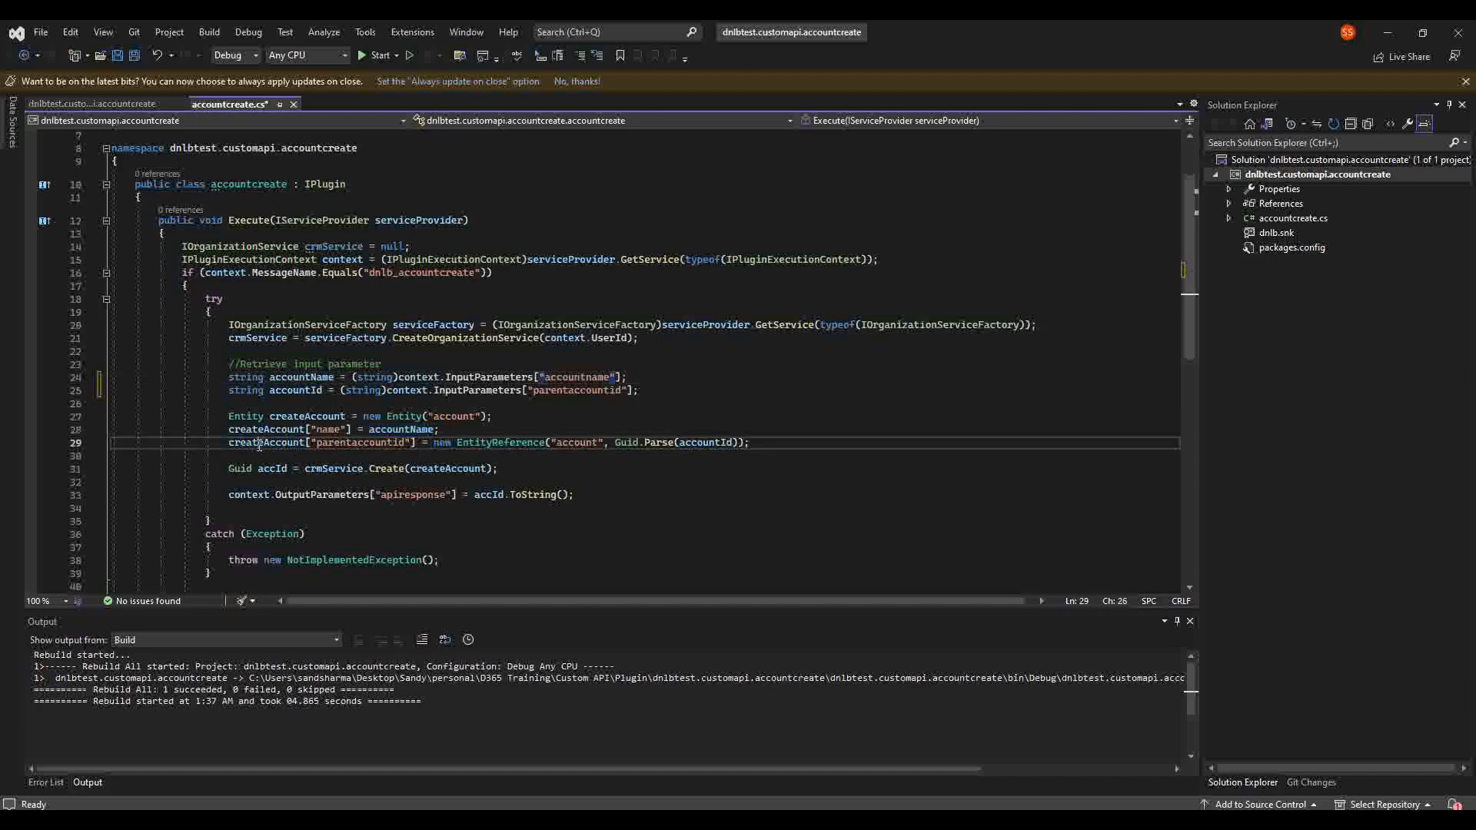
{"action": "double_click", "coordinate": [365, 443]}
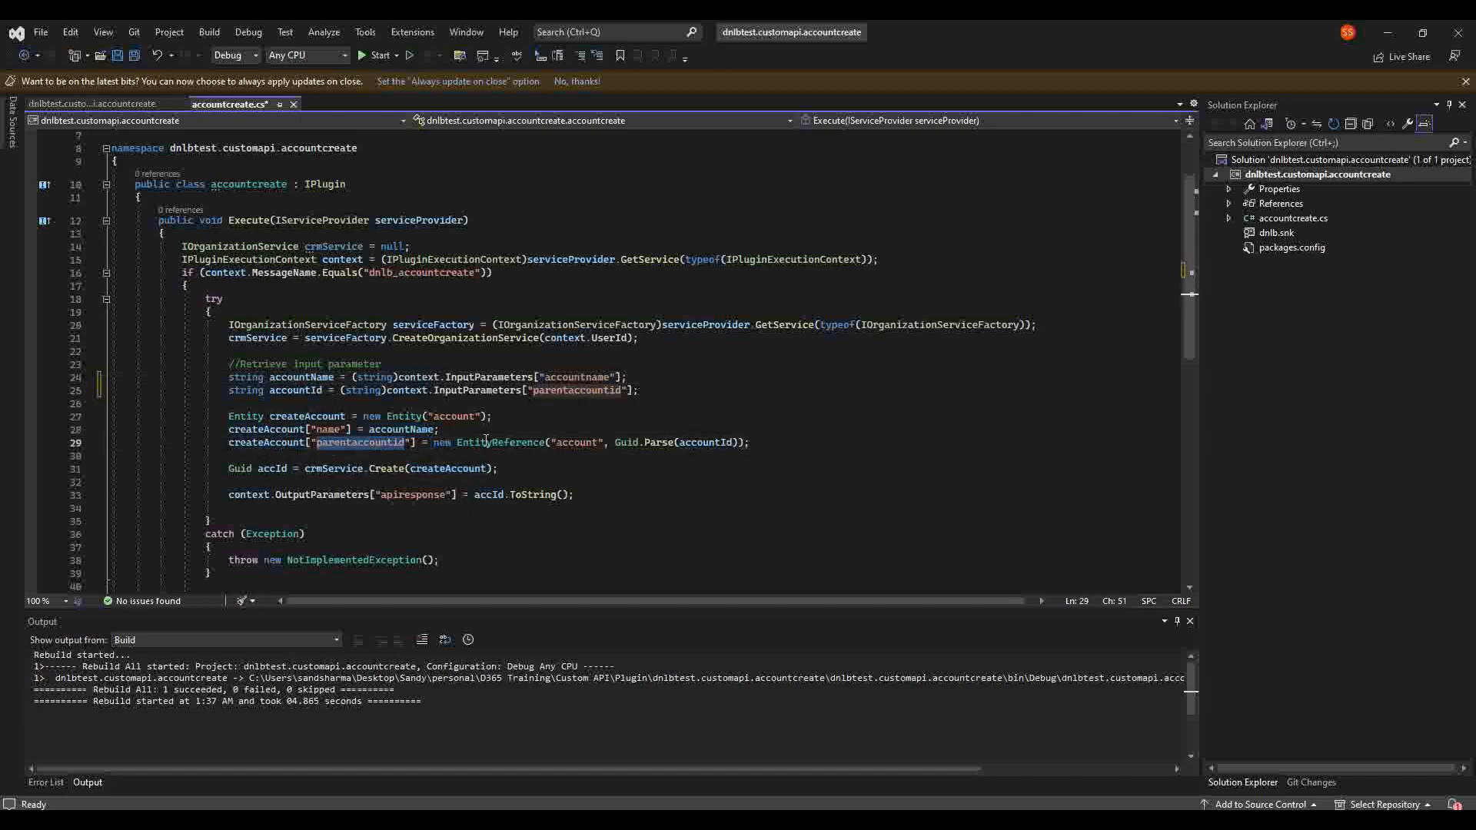
{"action": "left_click", "coordinate": [512, 444]}
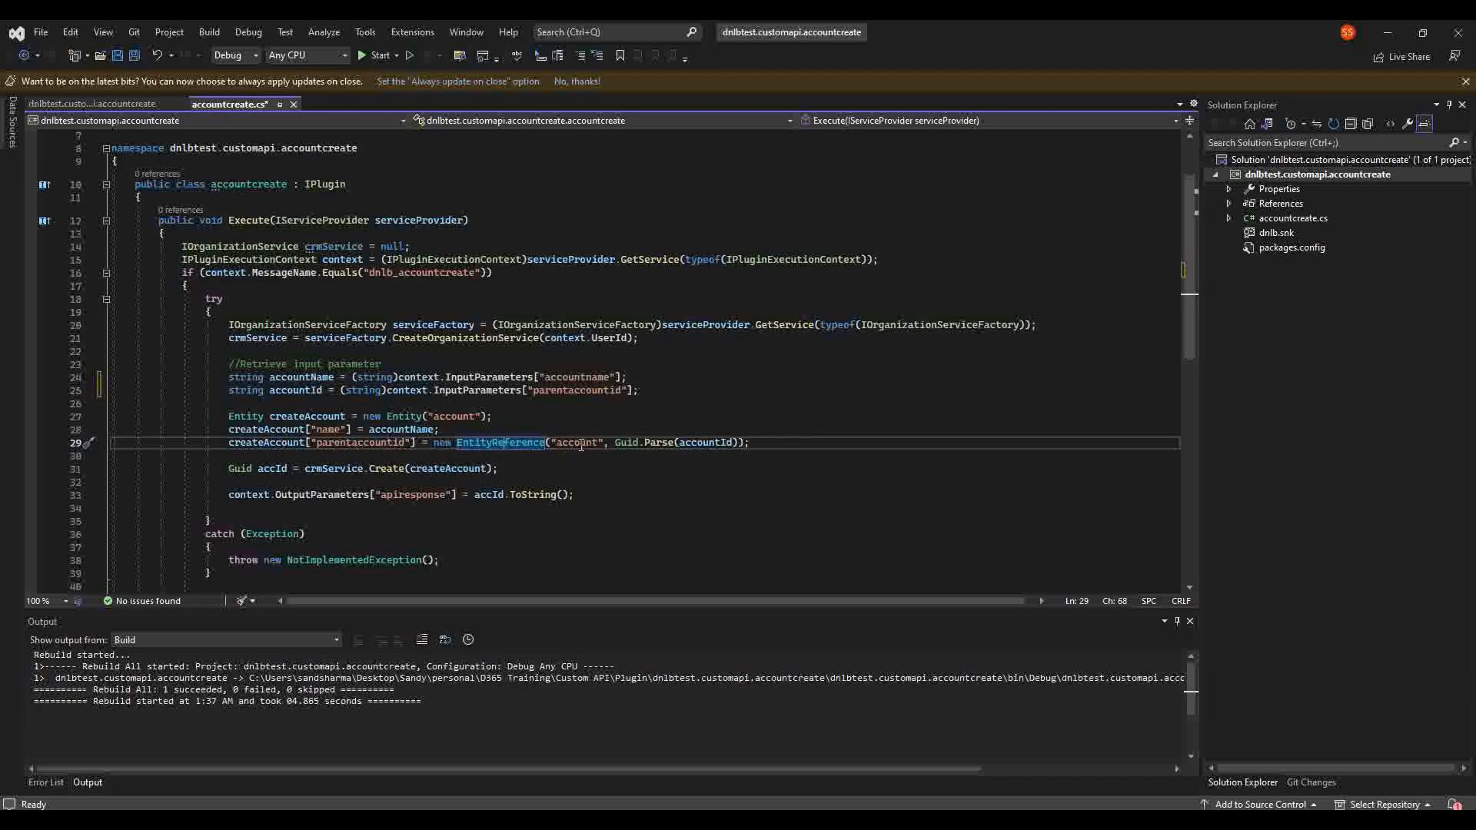
{"action": "double_click", "coordinate": [581, 445]}
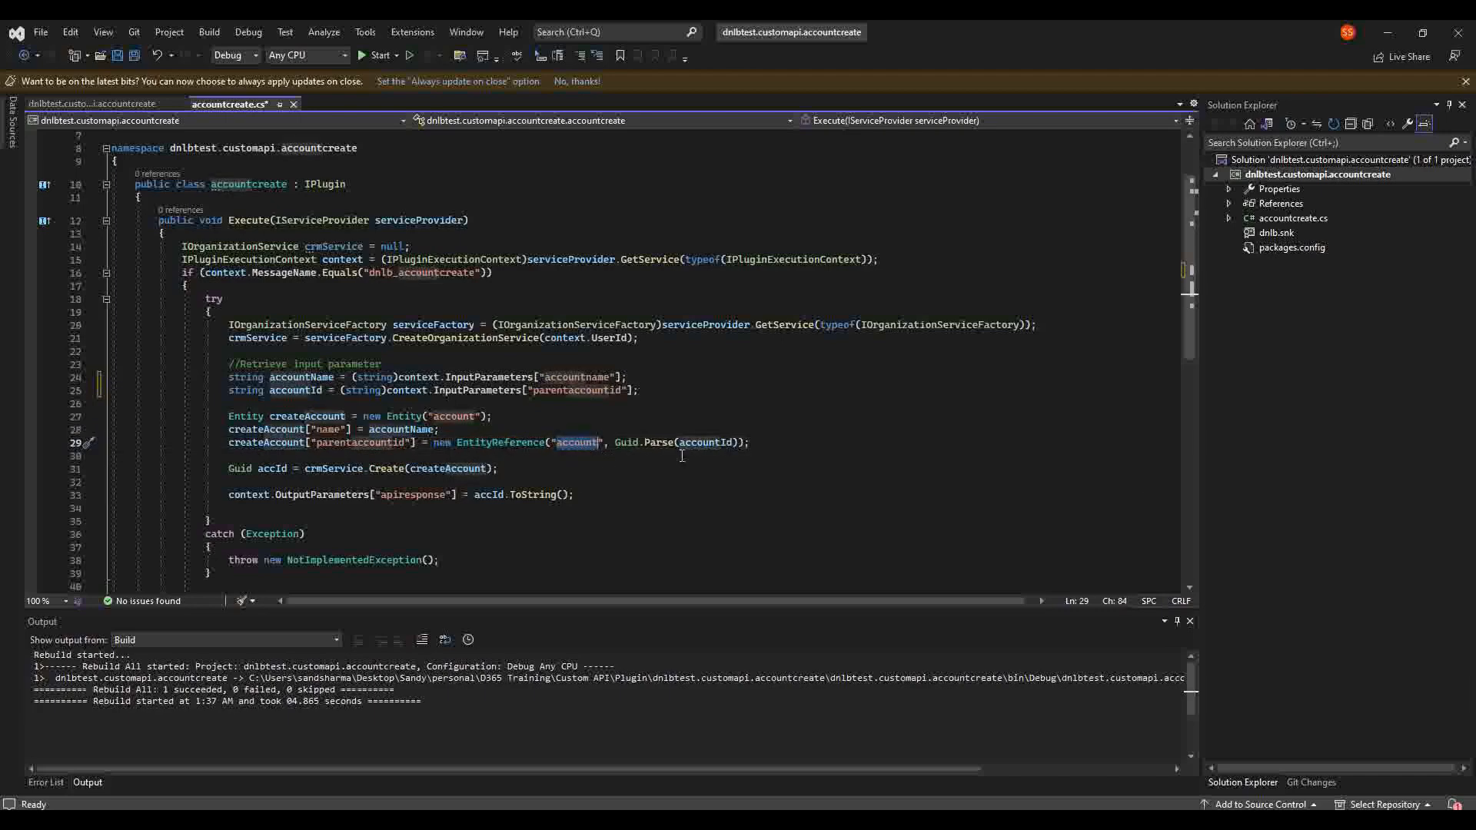
{"action": "left_click", "coordinate": [674, 388]}
{"action": "left_click", "coordinate": [295, 393]}
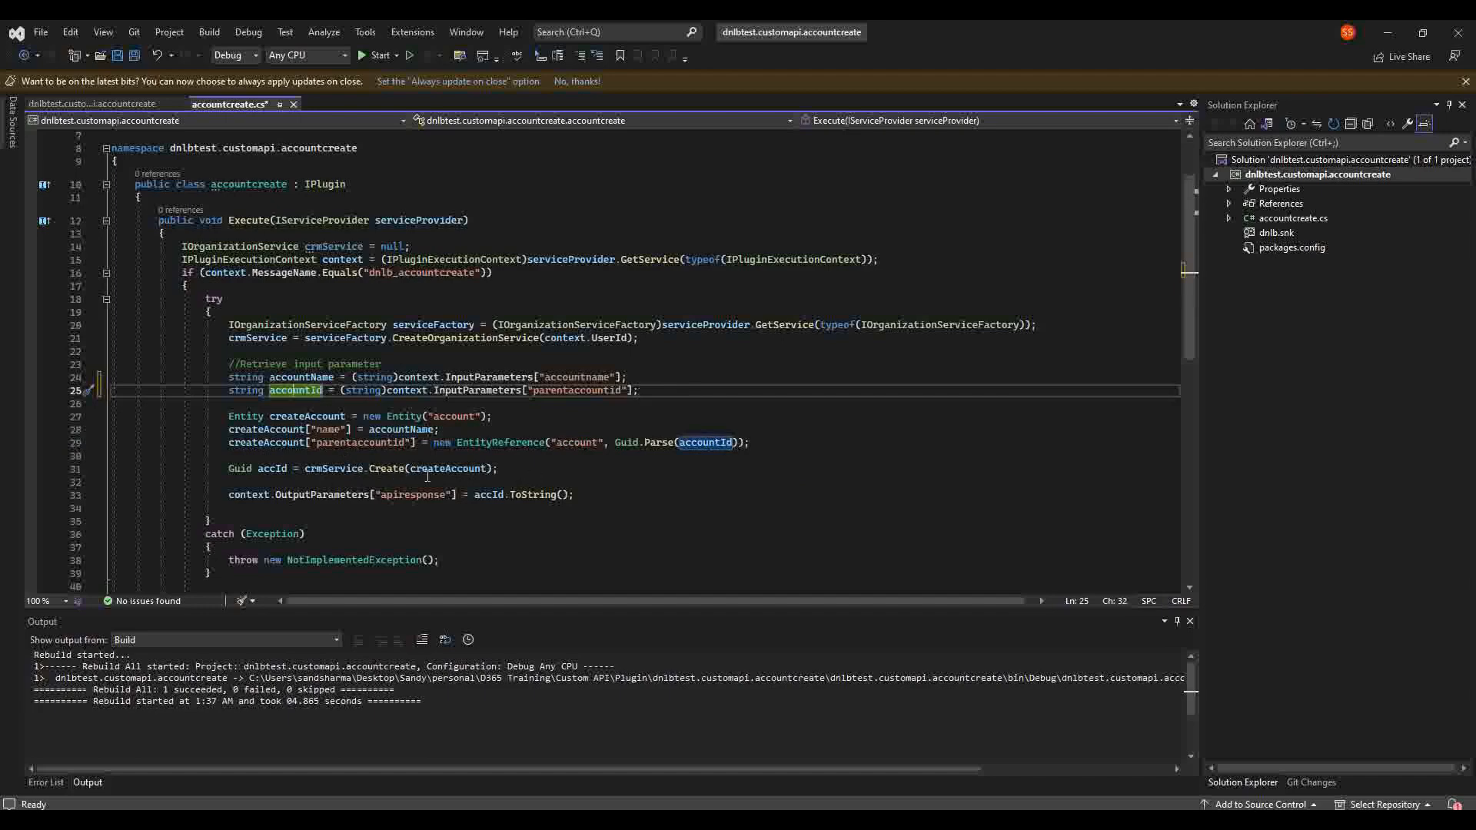
{"action": "left_click", "coordinate": [460, 468]}
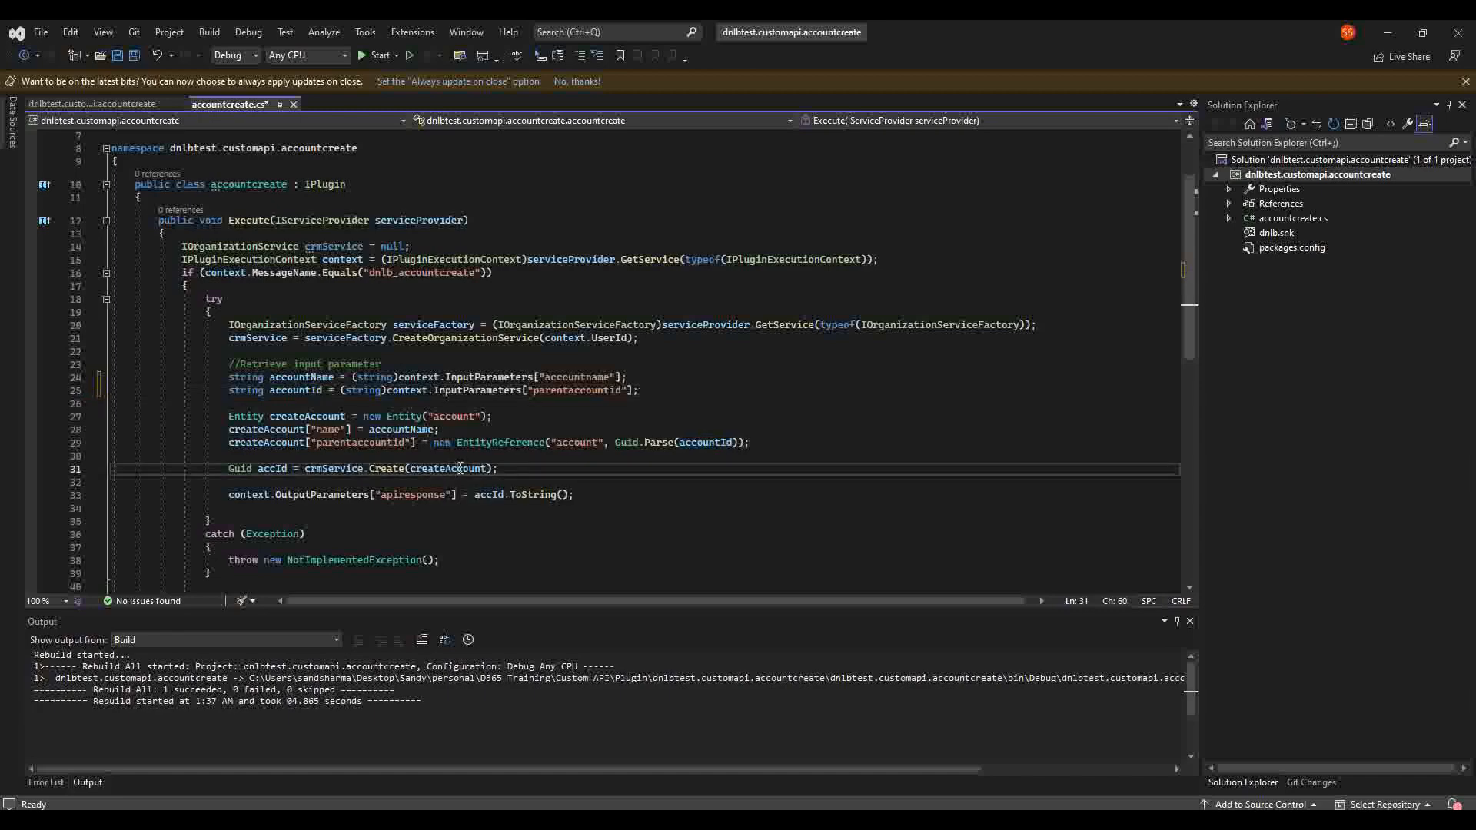
{"action": "left_click", "coordinate": [516, 480]}
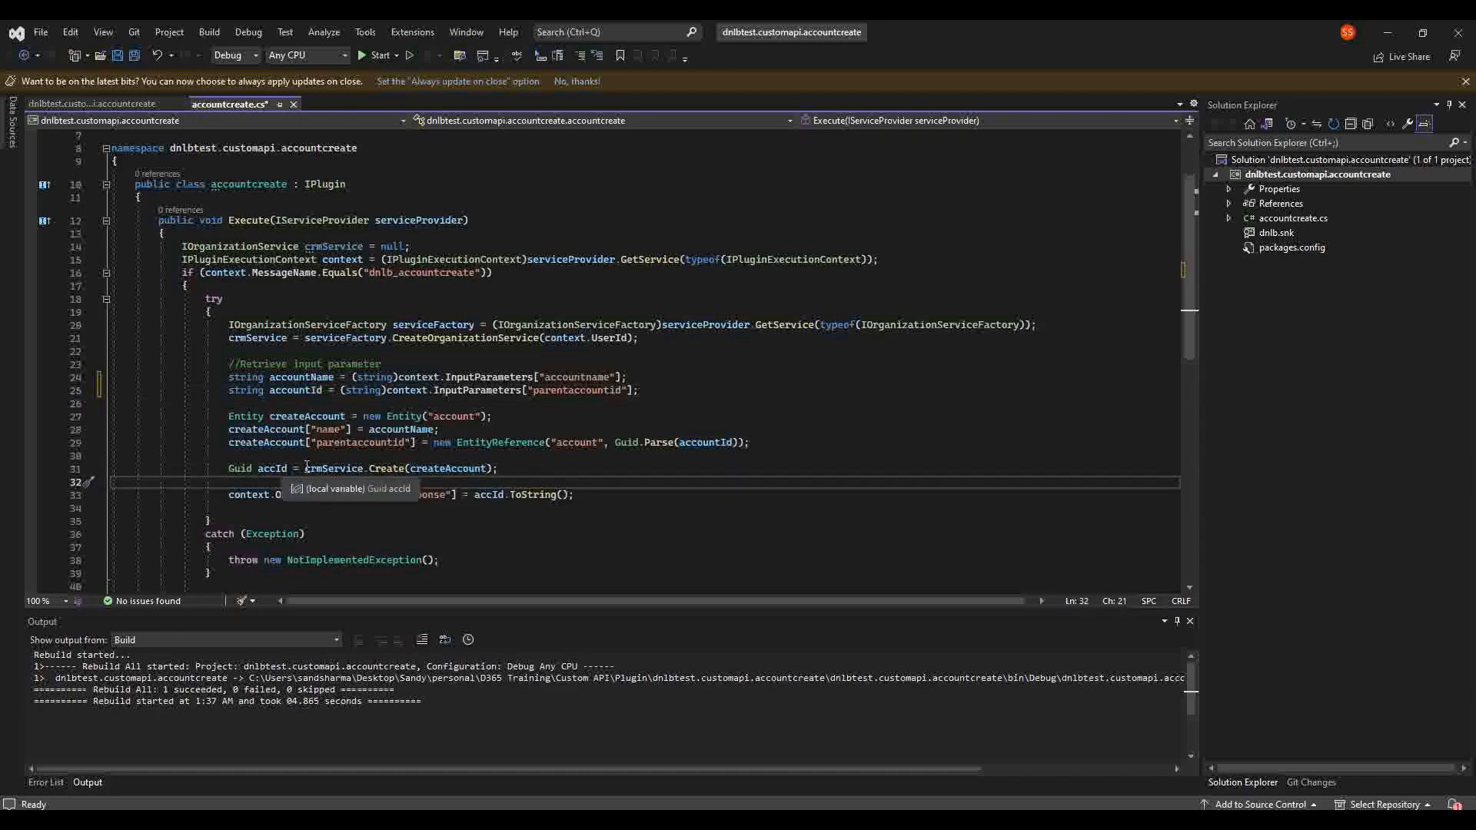
{"action": "double_click", "coordinate": [266, 470]}
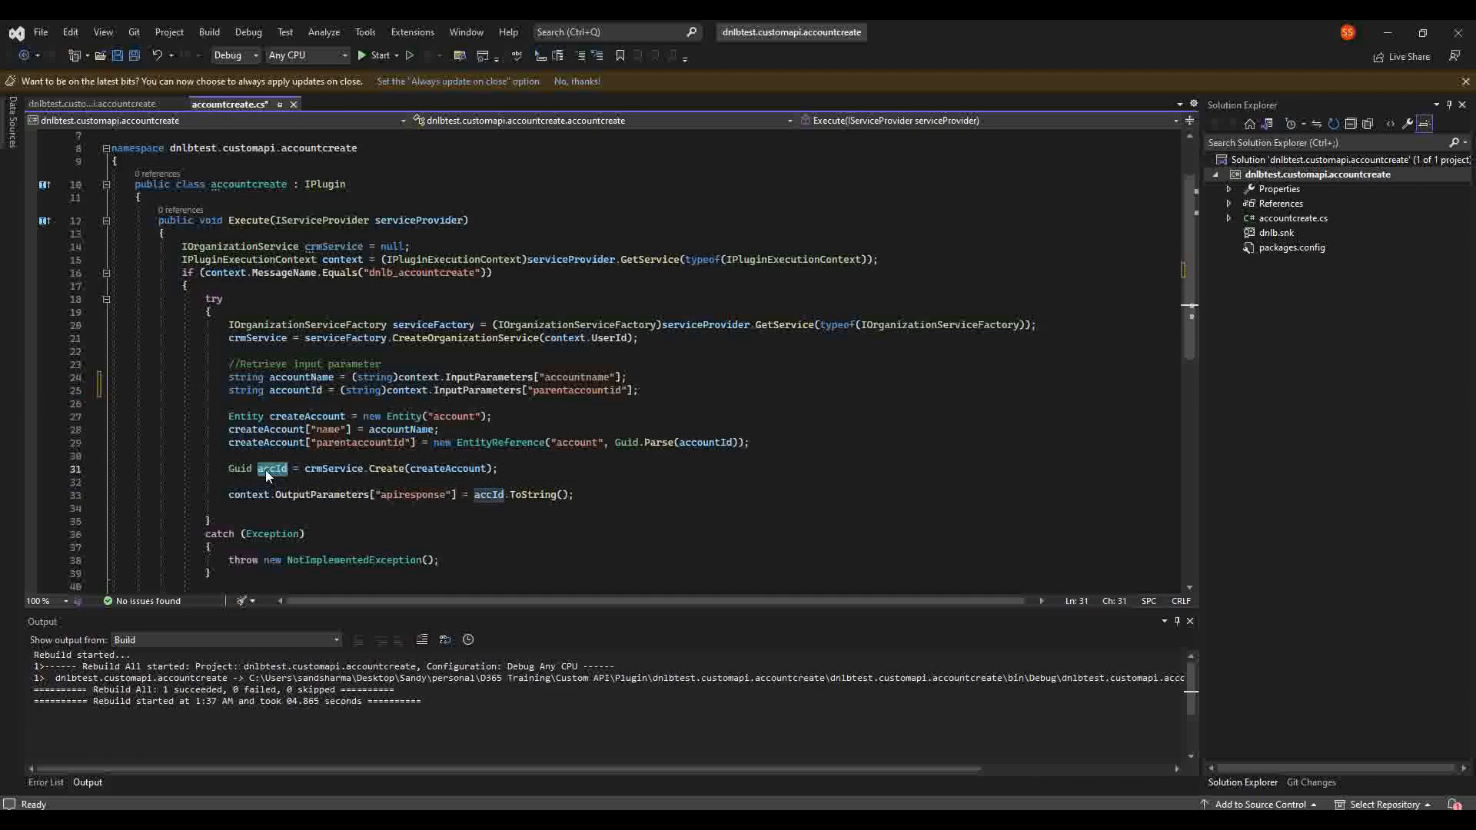
{"action": "double_click", "coordinate": [418, 495]}
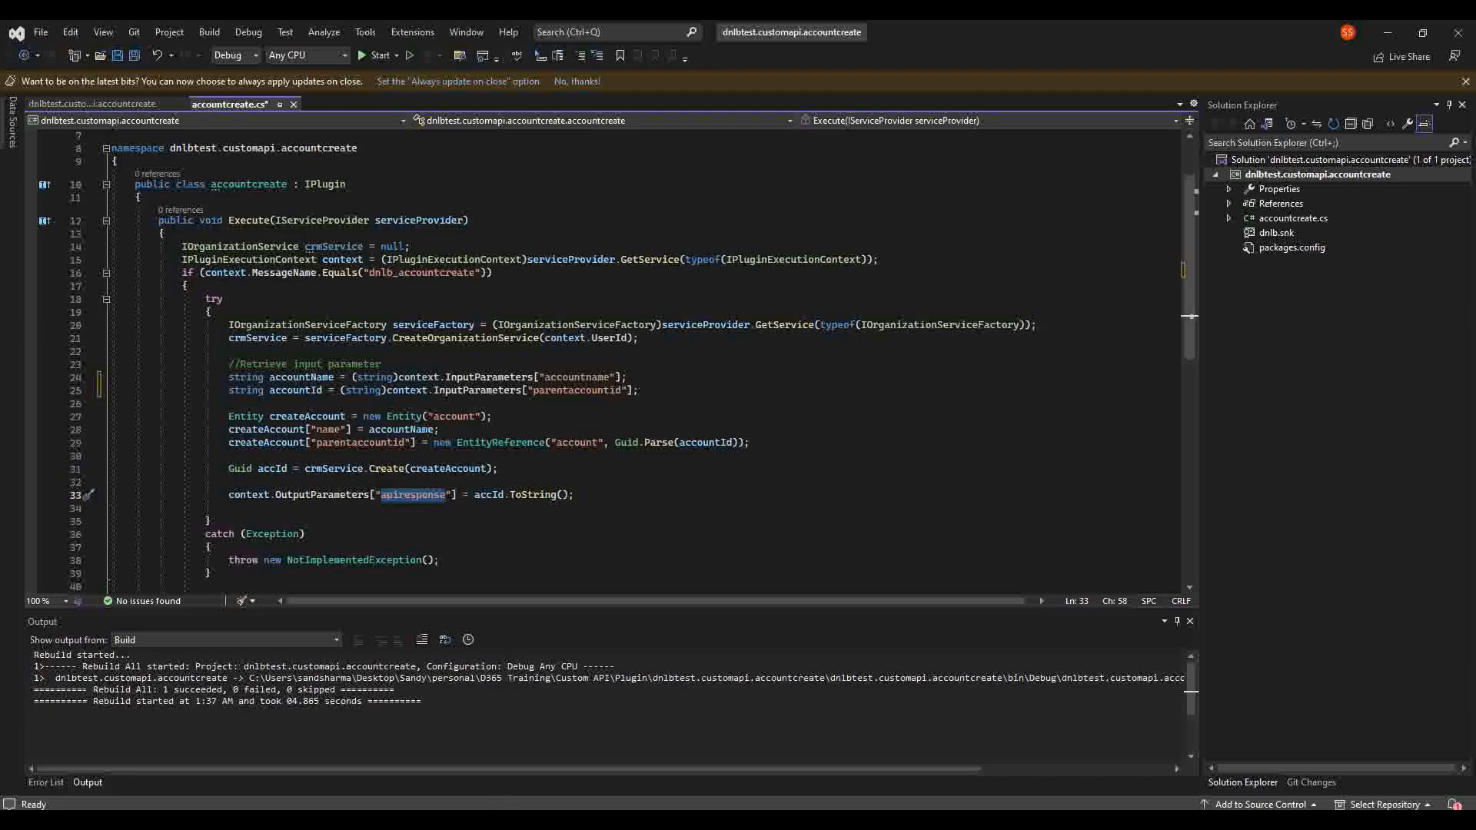
{"action": "left_click", "coordinate": [507, 820]}
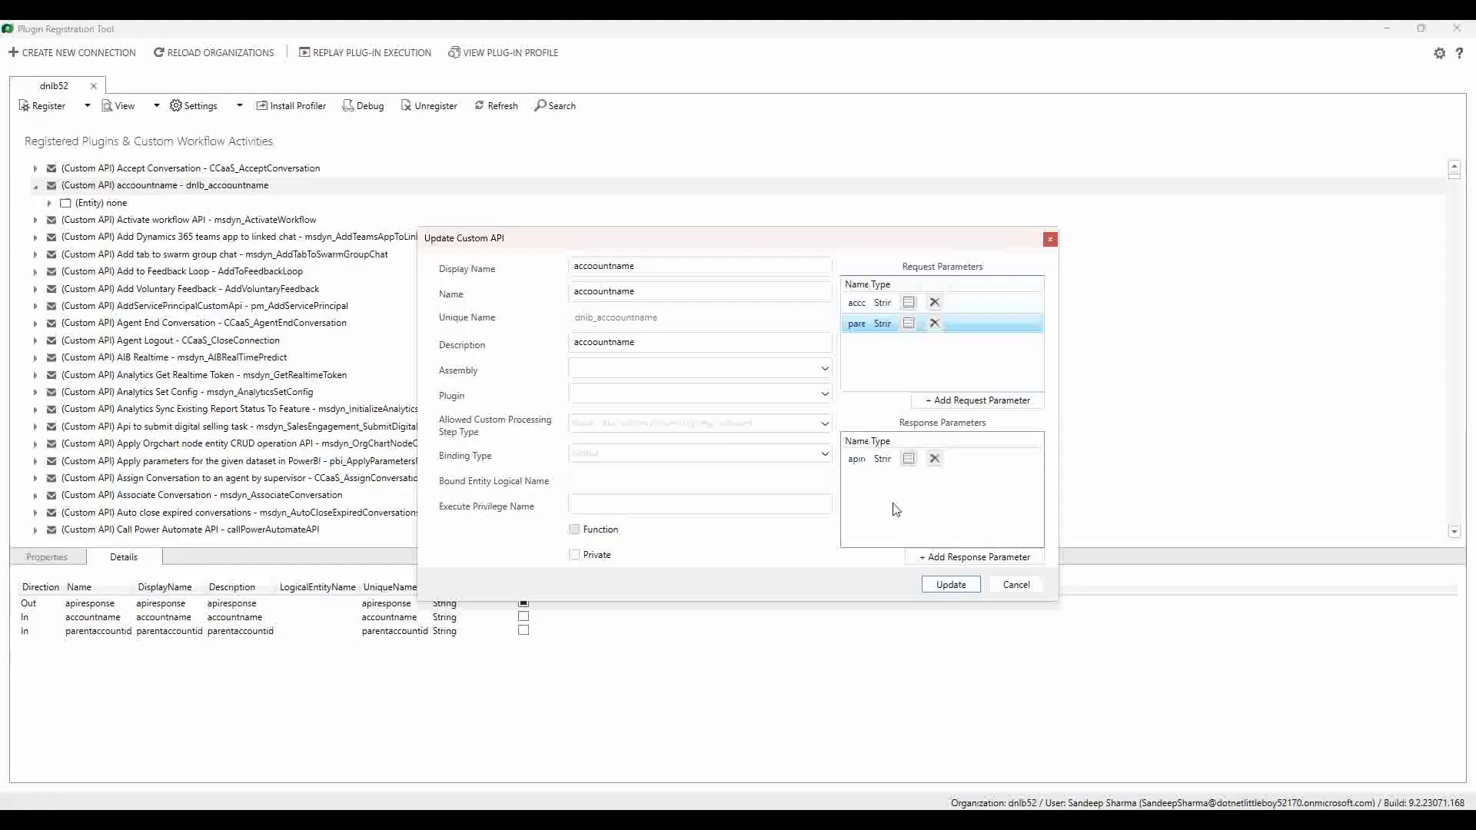
{"action": "double_click", "coordinate": [859, 461]}
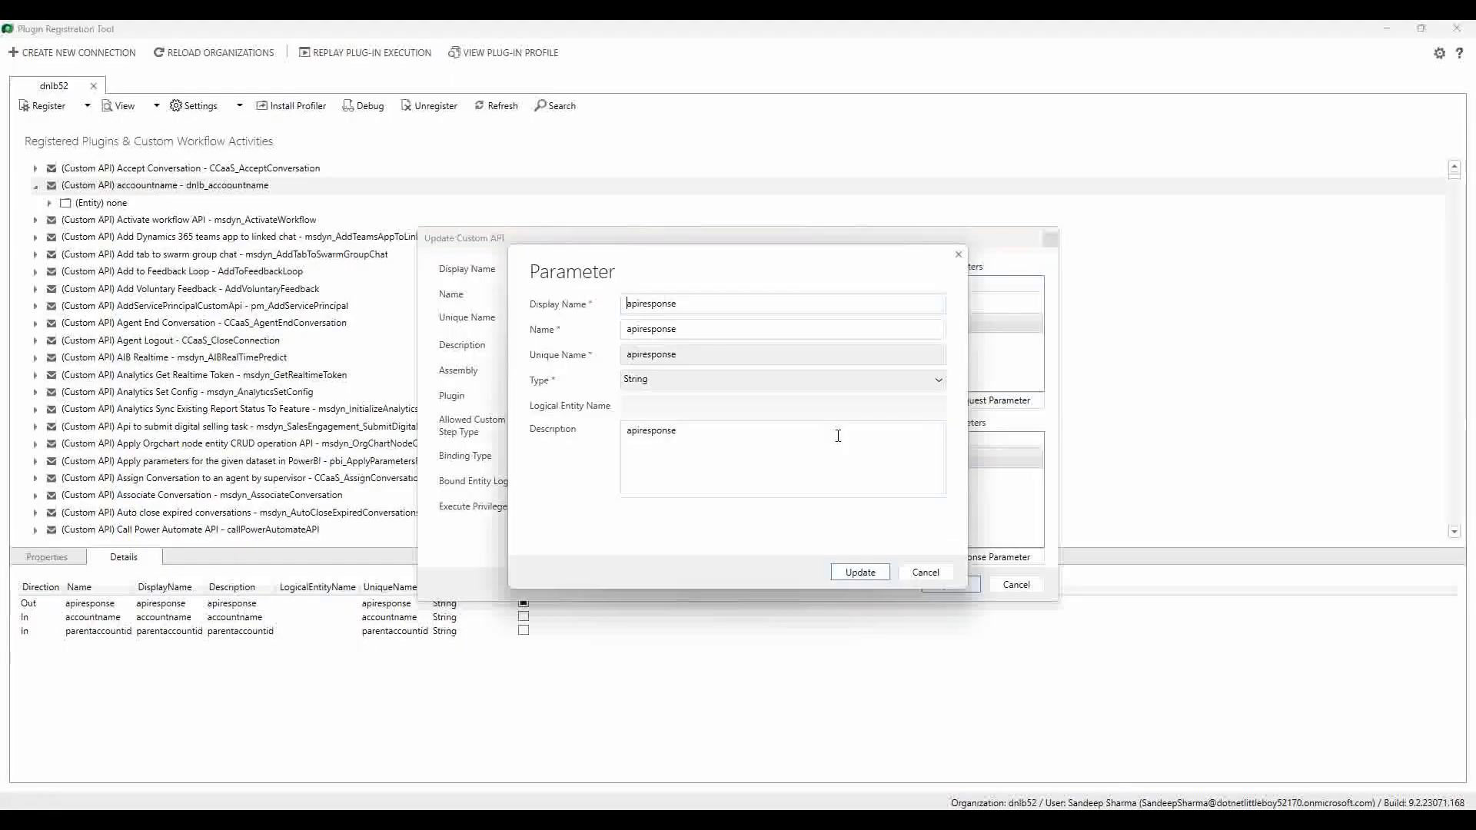
{"action": "key", "text": "Tab"}
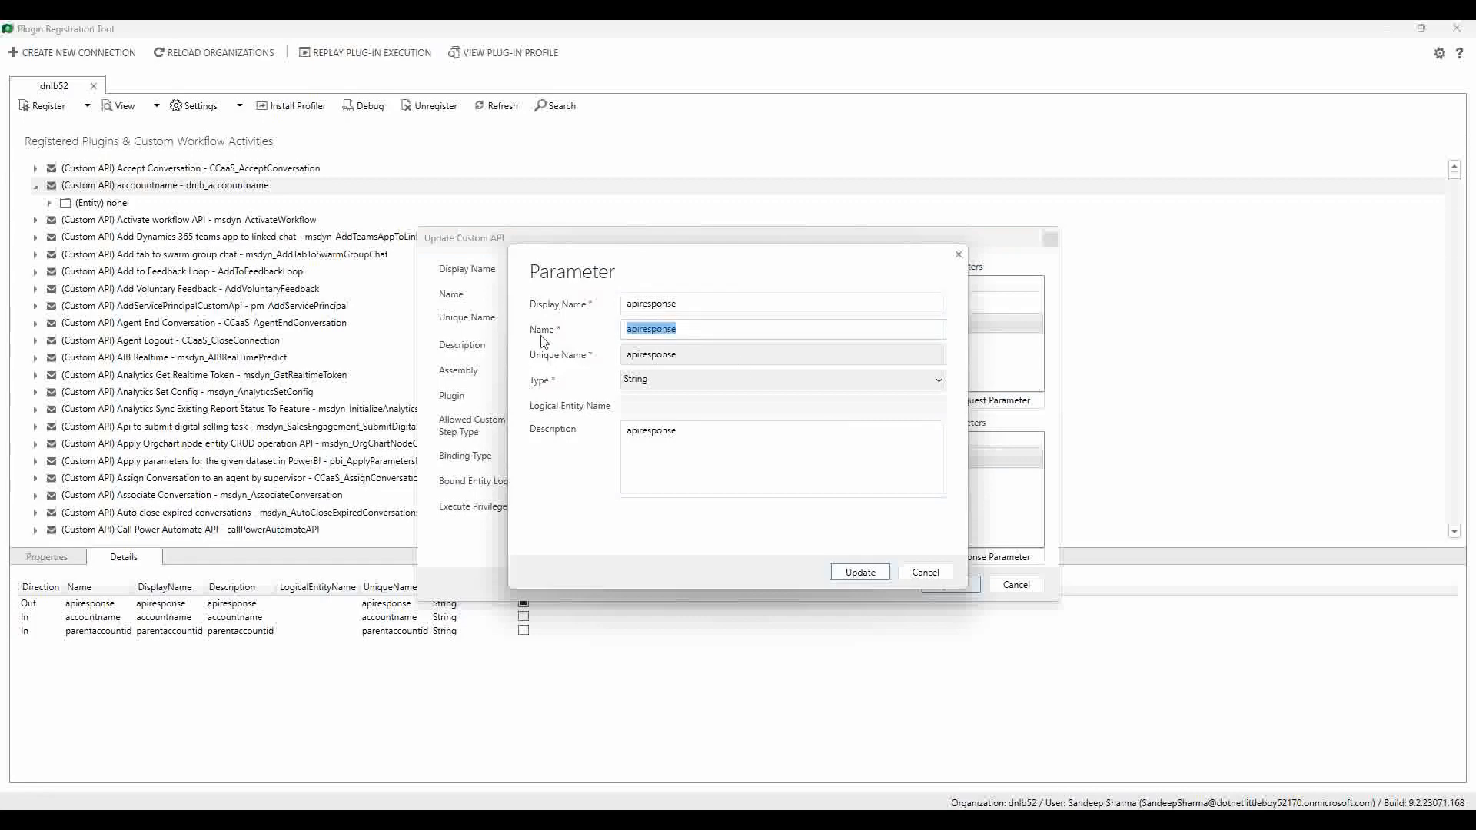
{"action": "left_click", "coordinate": [926, 572]}
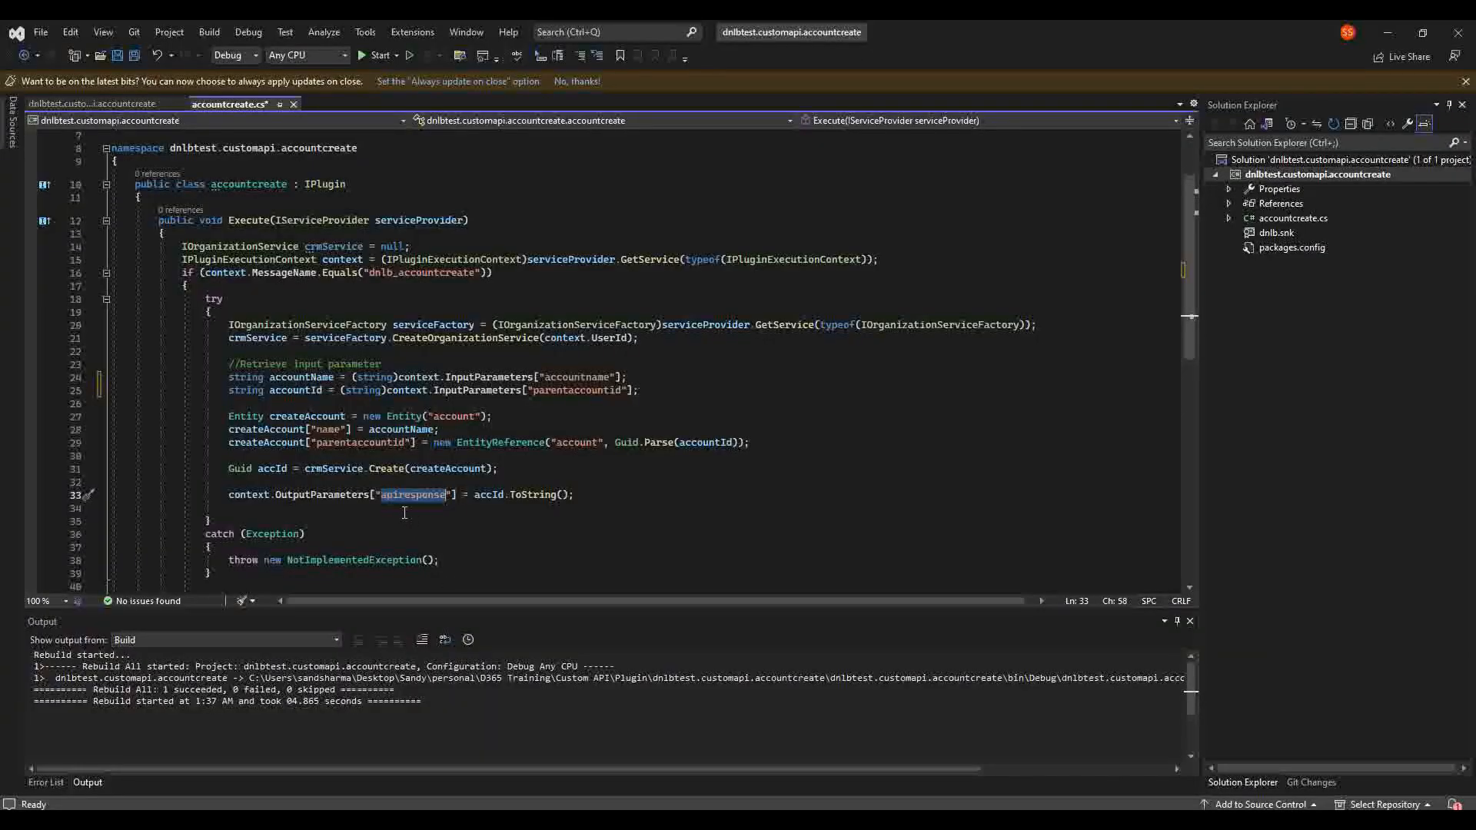
Step: Confirm line 33's OutputParameters key reads 'apiresponse' and save accountcreate.cs
{"action": "left_click", "coordinate": [616, 486]}
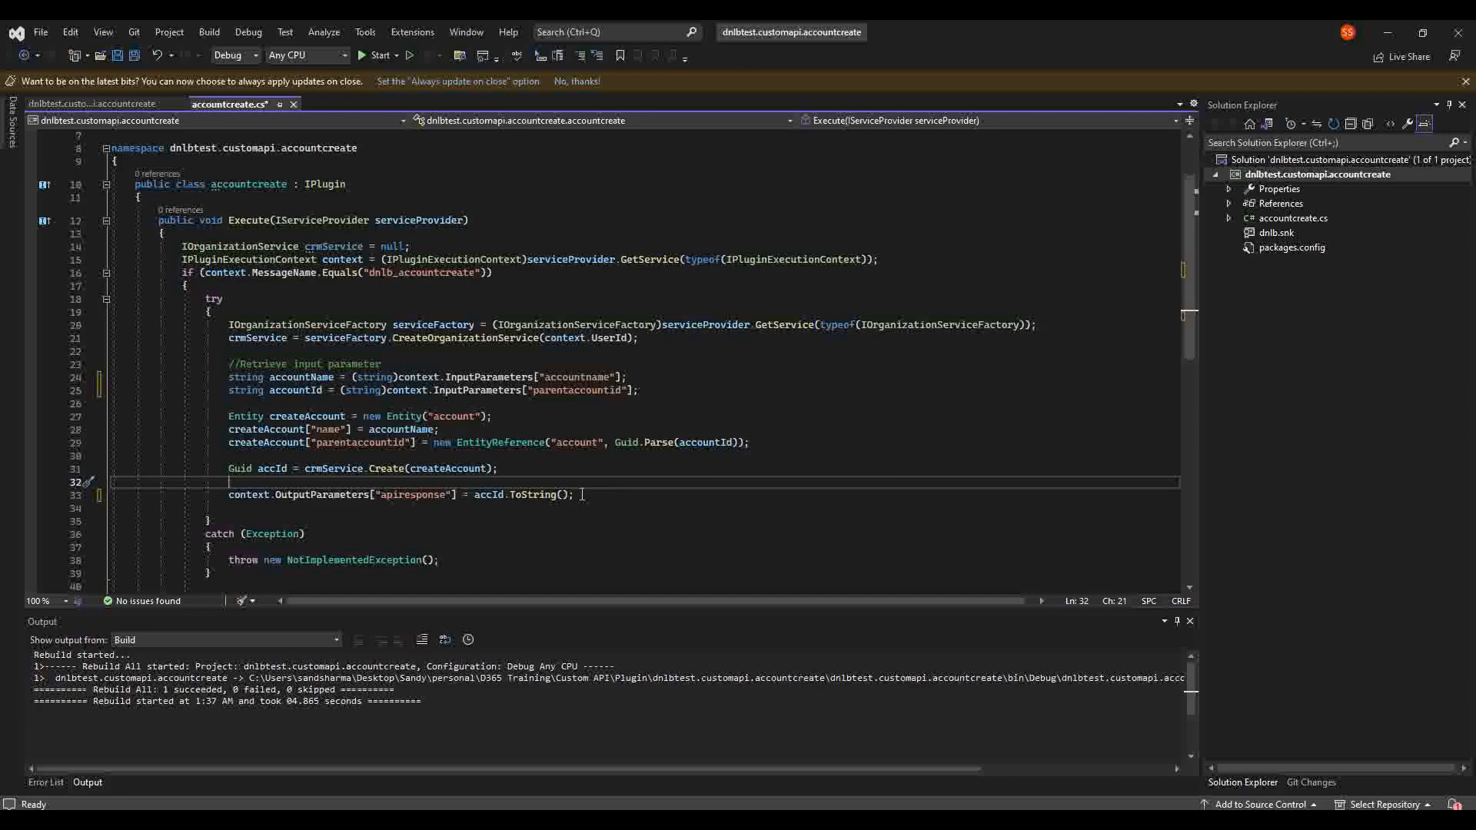
{"action": "double_click", "coordinate": [403, 496]}
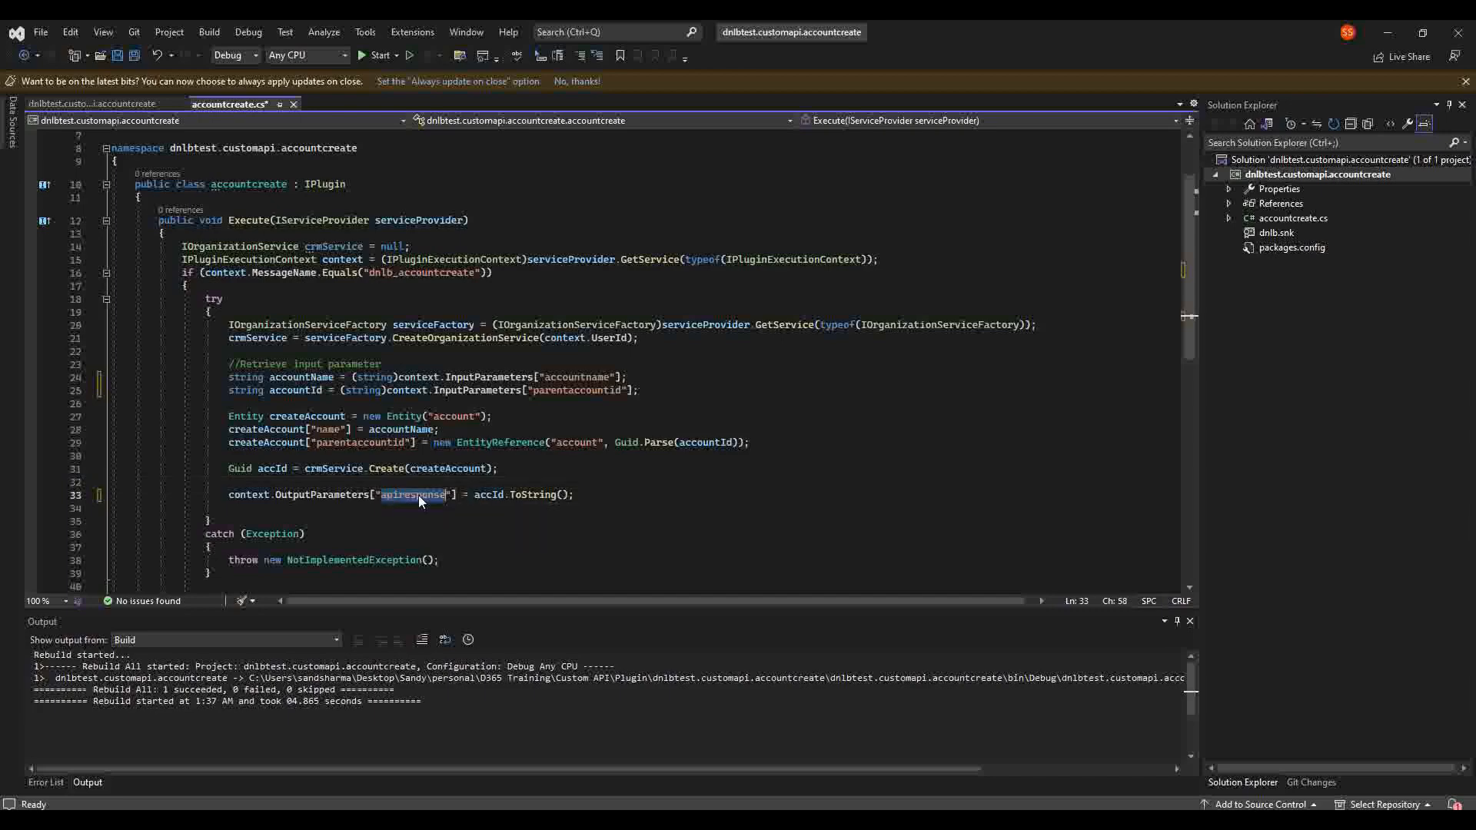
{"action": "left_click", "coordinate": [604, 501]}
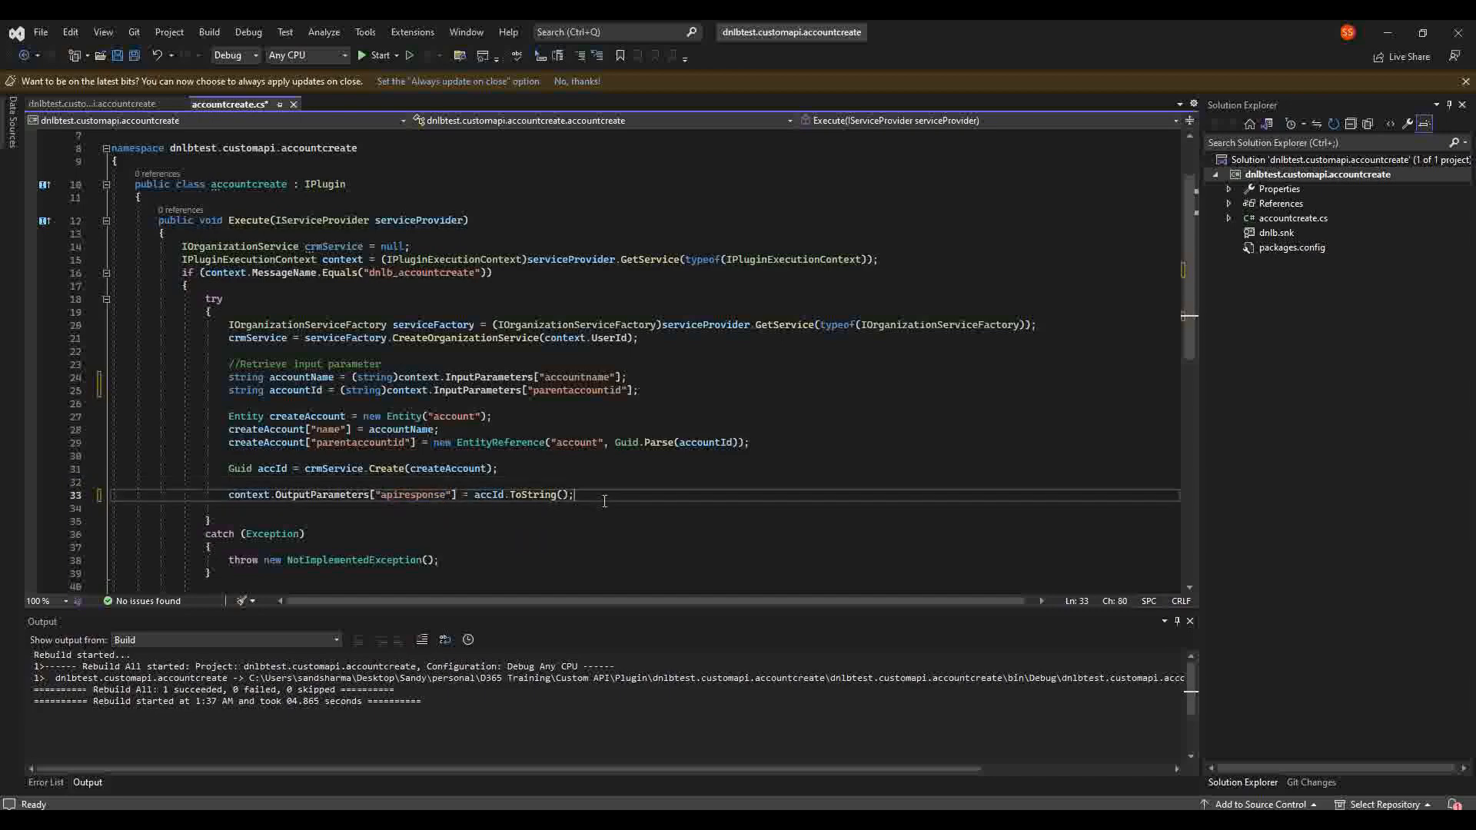
{"action": "double_click", "coordinate": [416, 496]}
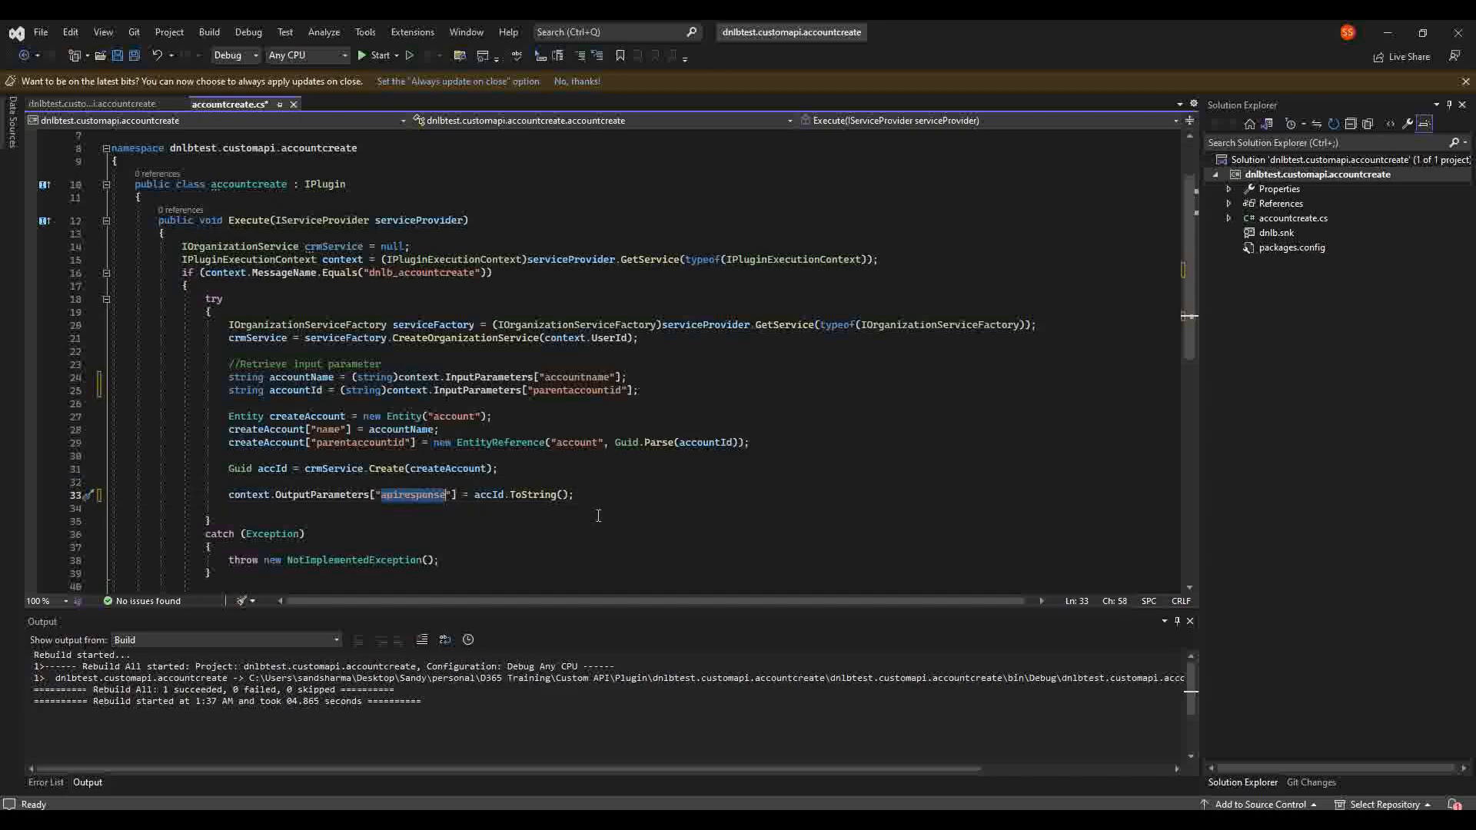
{"action": "left_click", "coordinate": [612, 498]}
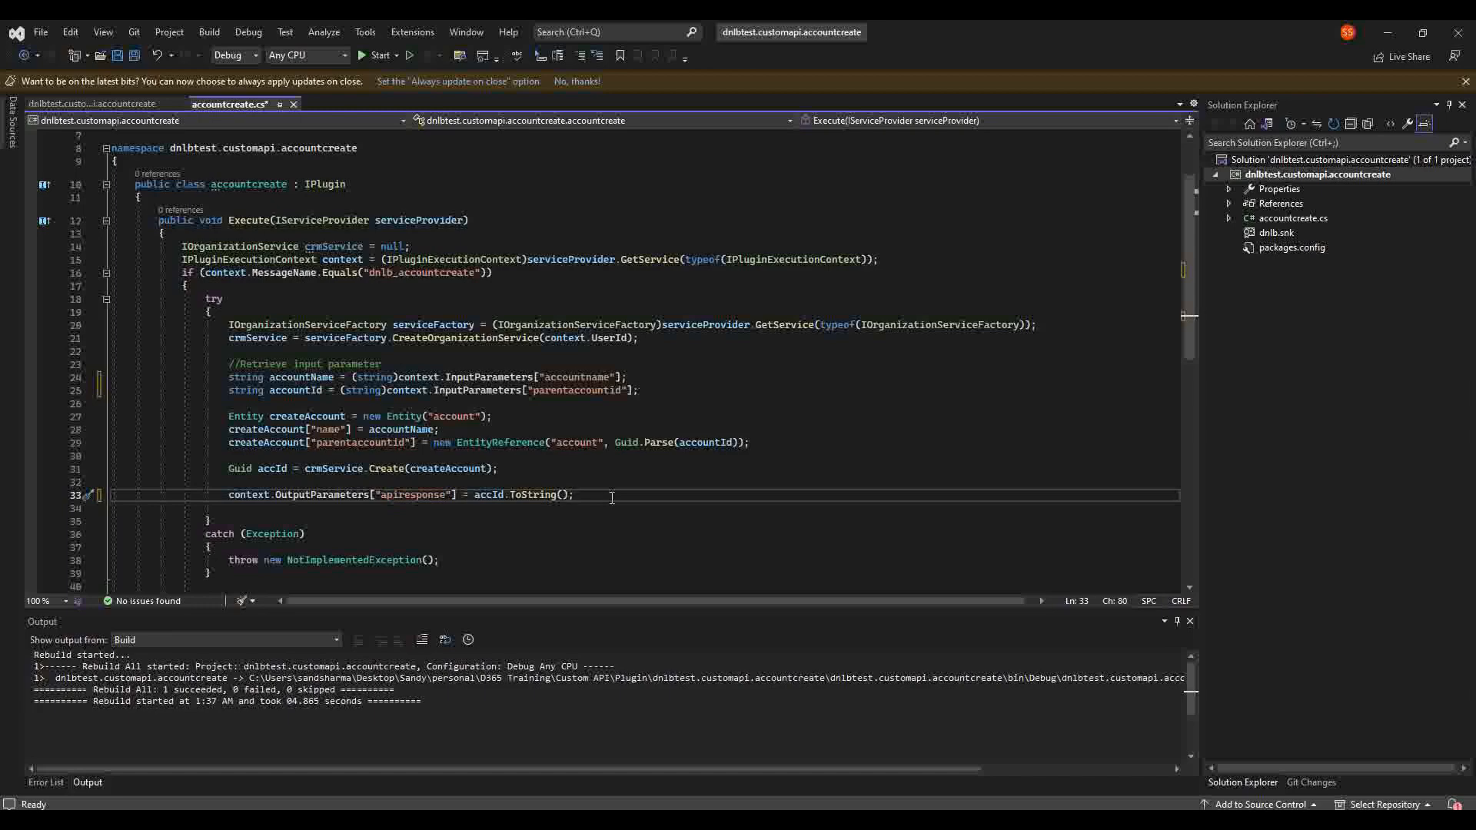
{"action": "scroll", "coordinate": [549, 485], "scroll_direction": "down", "scroll_amount": 2}
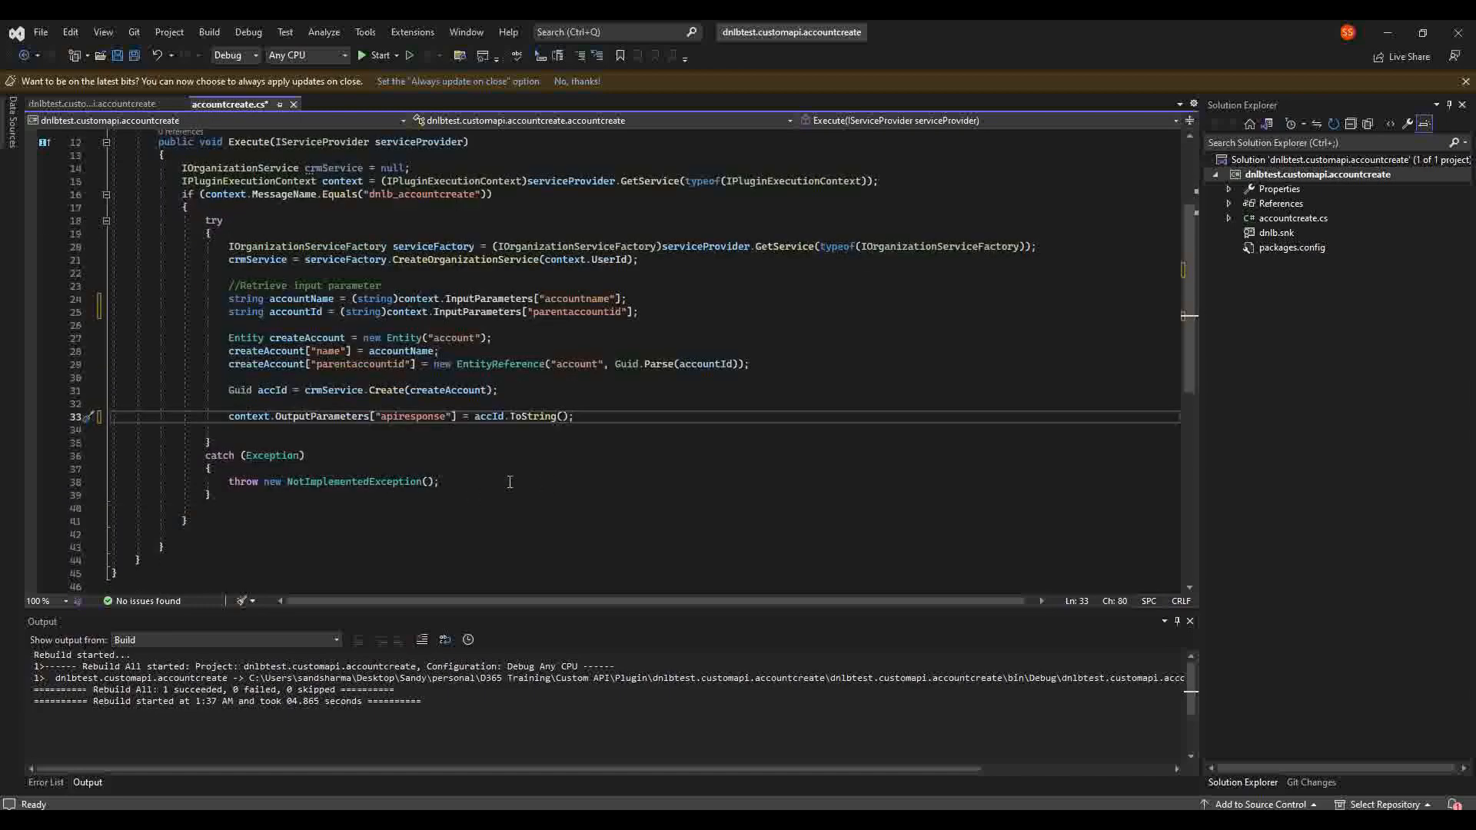
{"action": "scroll", "coordinate": [590, 441], "scroll_direction": "up", "scroll_amount": 1}
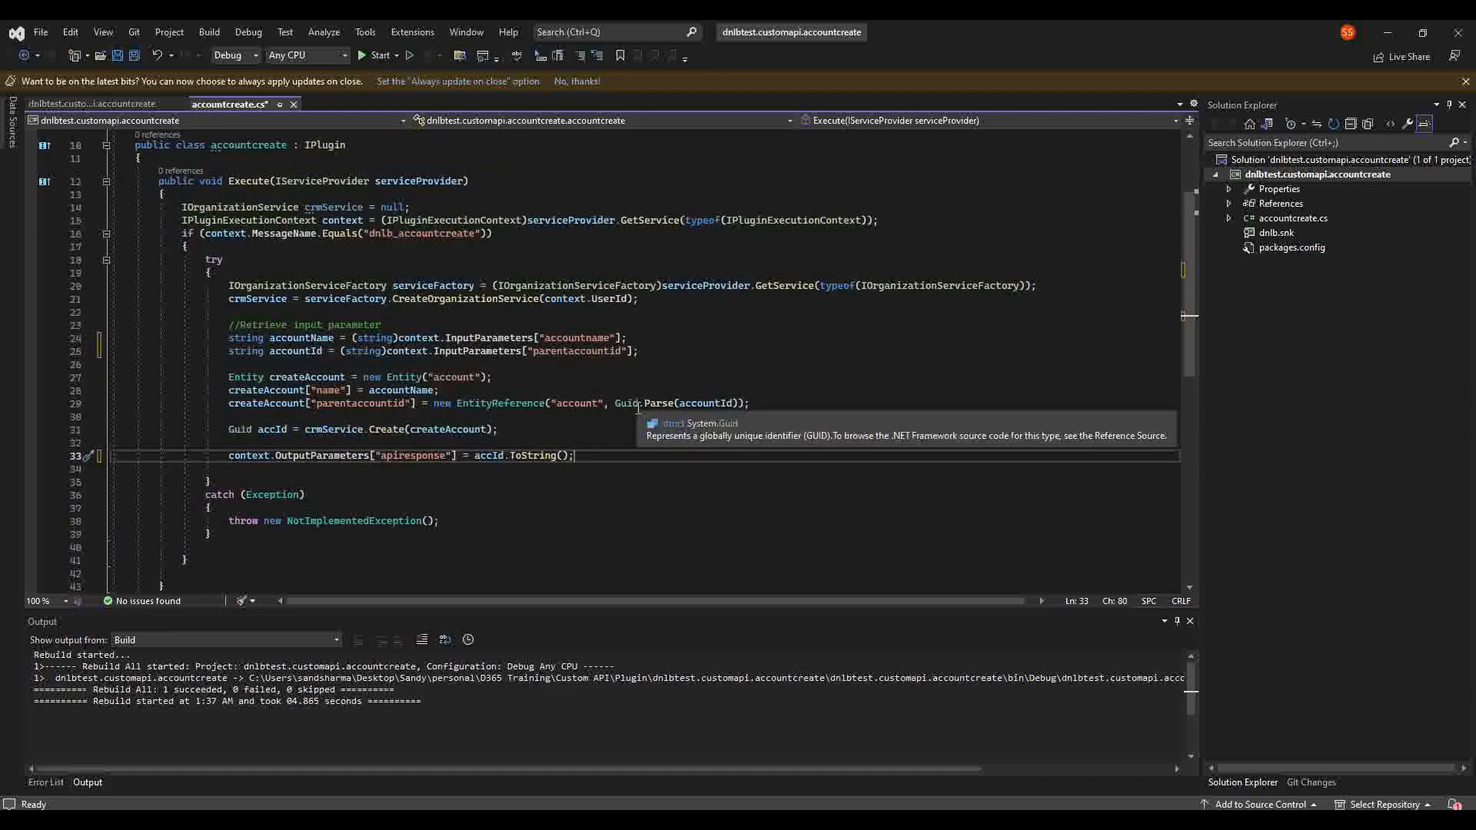
{"action": "key", "text": "ctrl+s"}
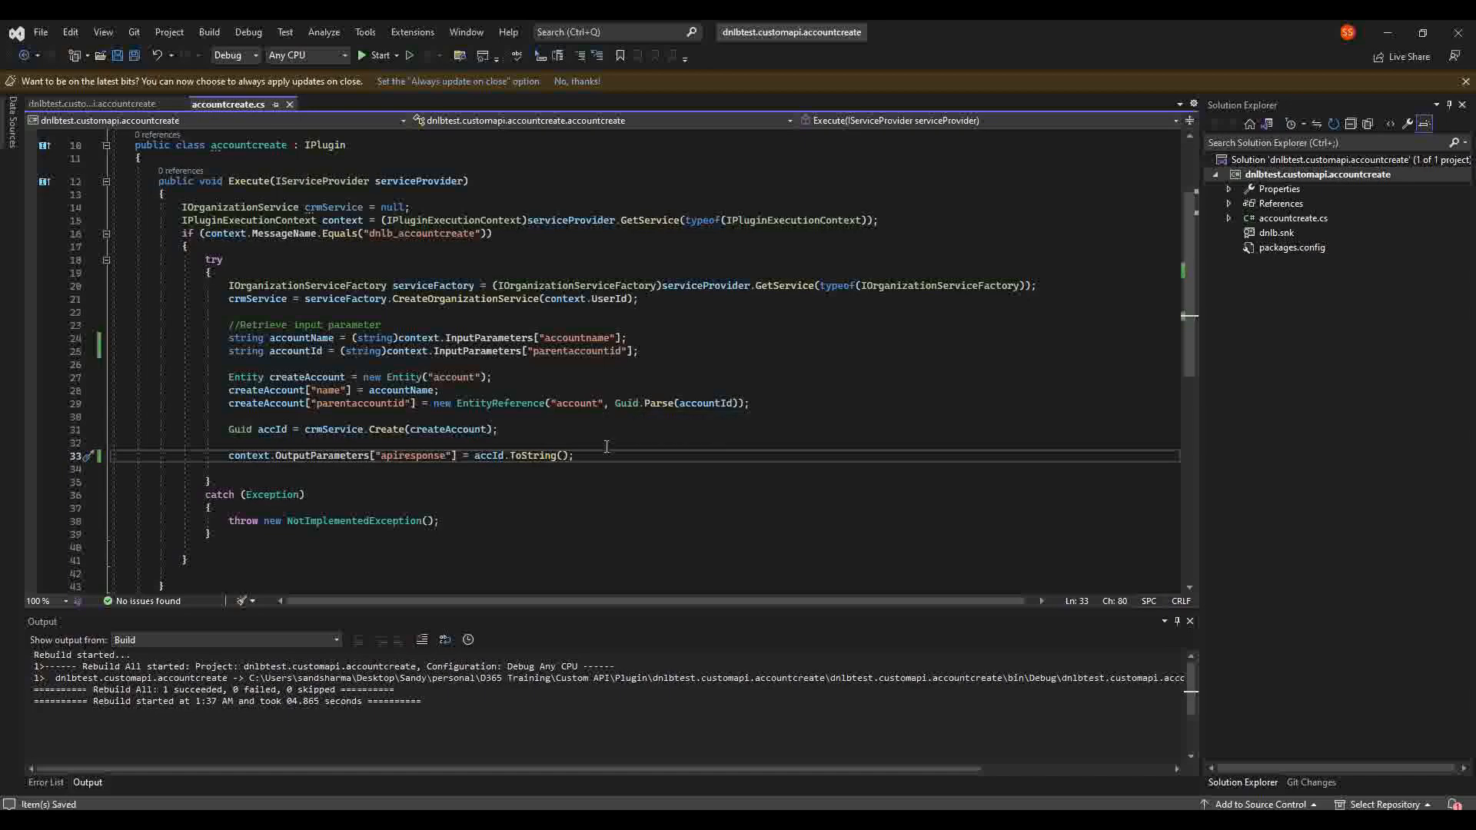
{"action": "key", "text": "Up"}
{"action": "left_click", "coordinate": [1306, 174]}
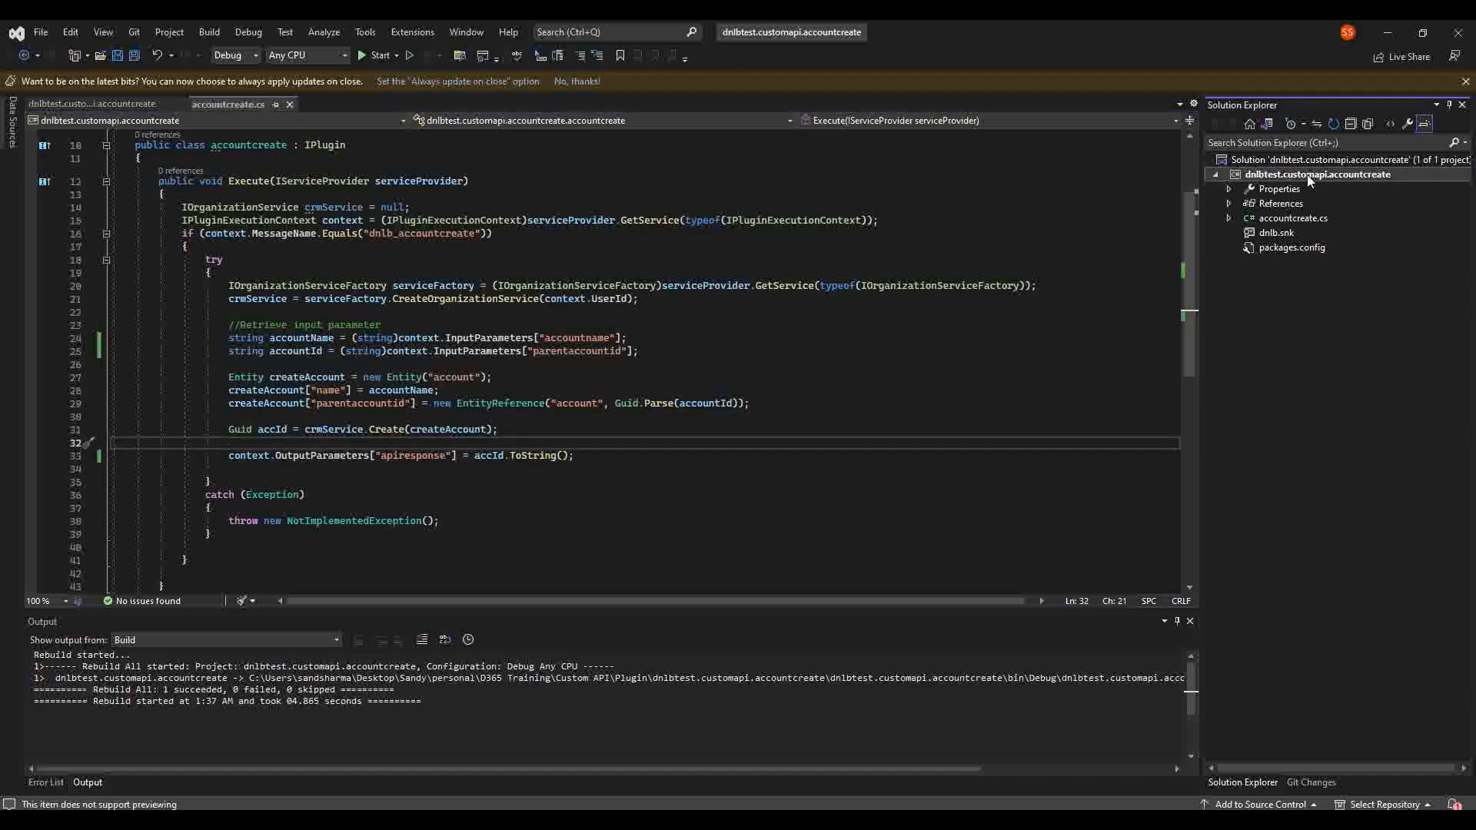
Step: View the project's Application properties showing assembly name dnlbtest.customapi.accountcreate
{"action": "right_click", "coordinate": [1307, 176]}
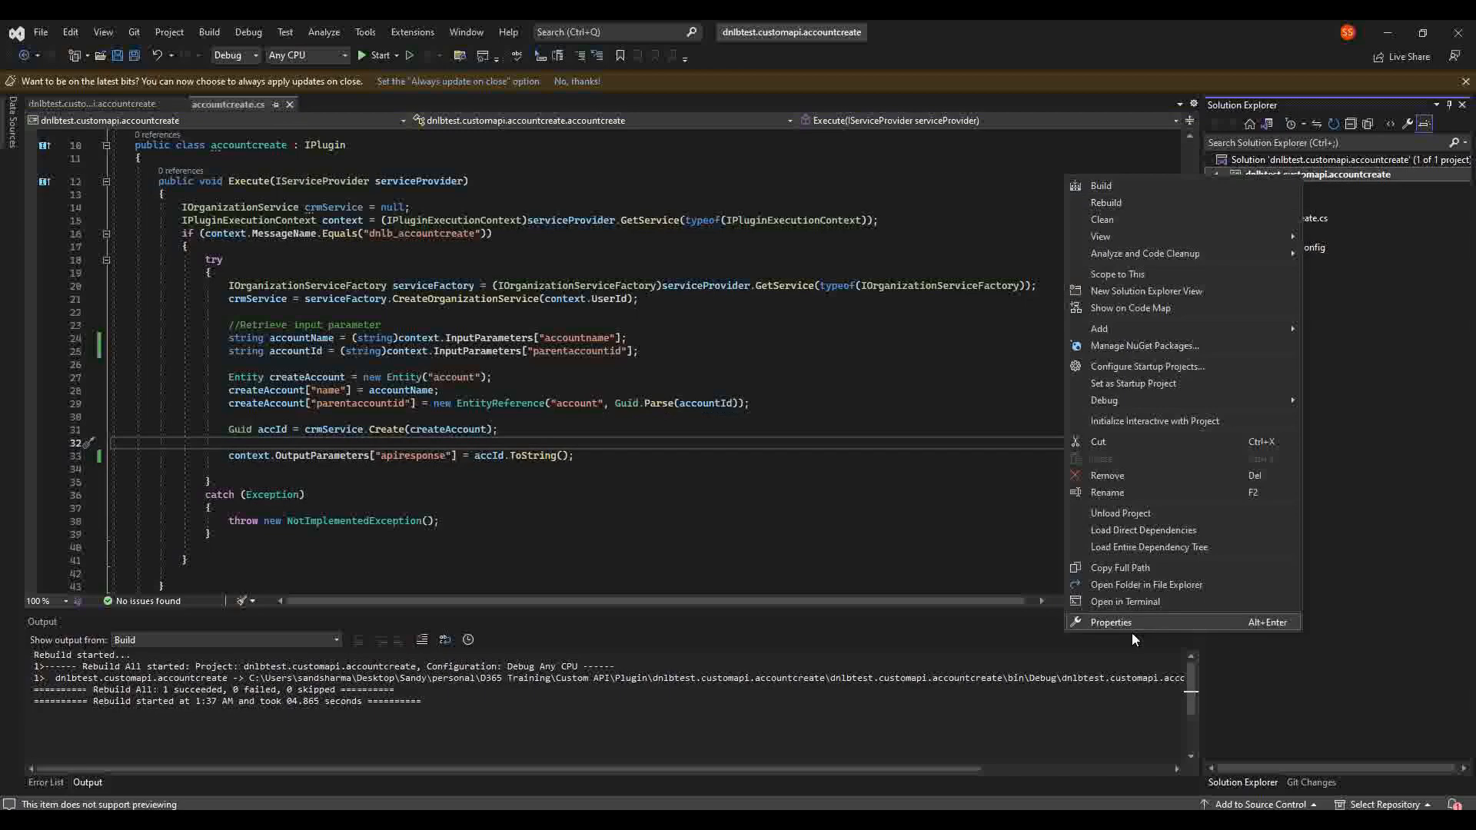
{"action": "left_click", "coordinate": [1165, 621]}
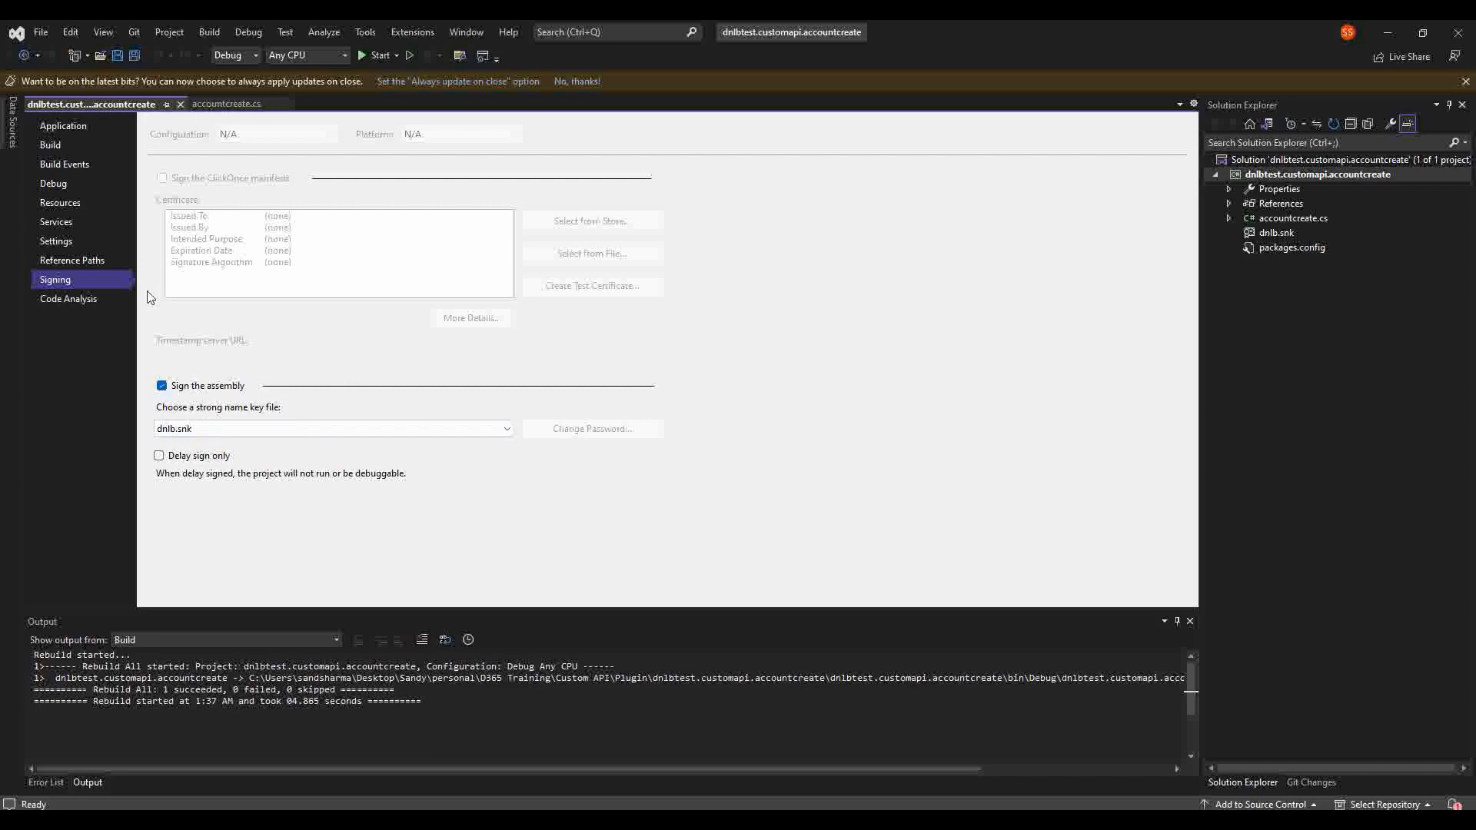
{"action": "left_click", "coordinate": [71, 126]}
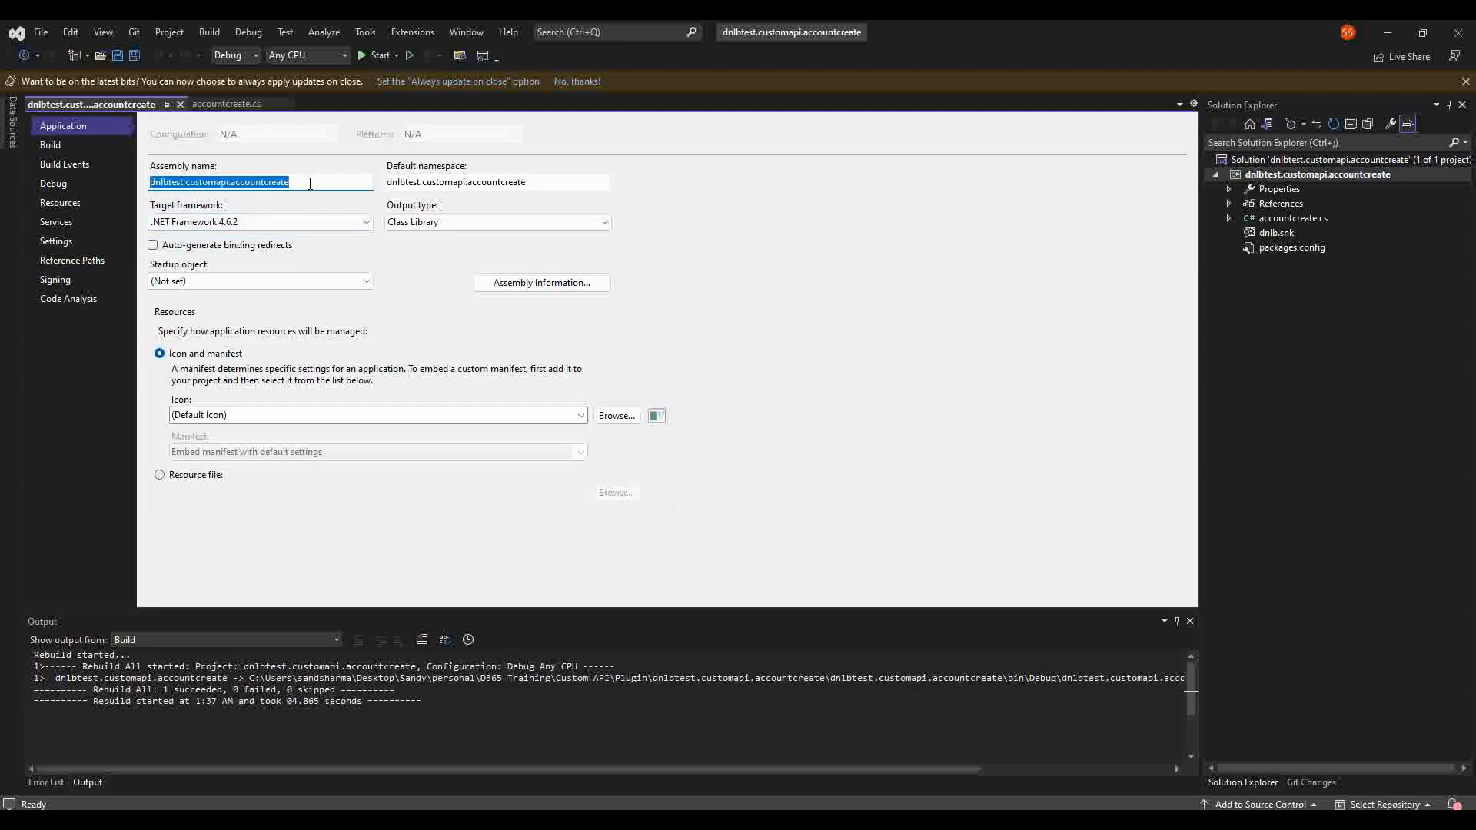
{"action": "left_click", "coordinate": [1296, 178]}
Step: Rebuild the plugin project and enlarge the build Output panel
{"action": "right_click", "coordinate": [1296, 177]}
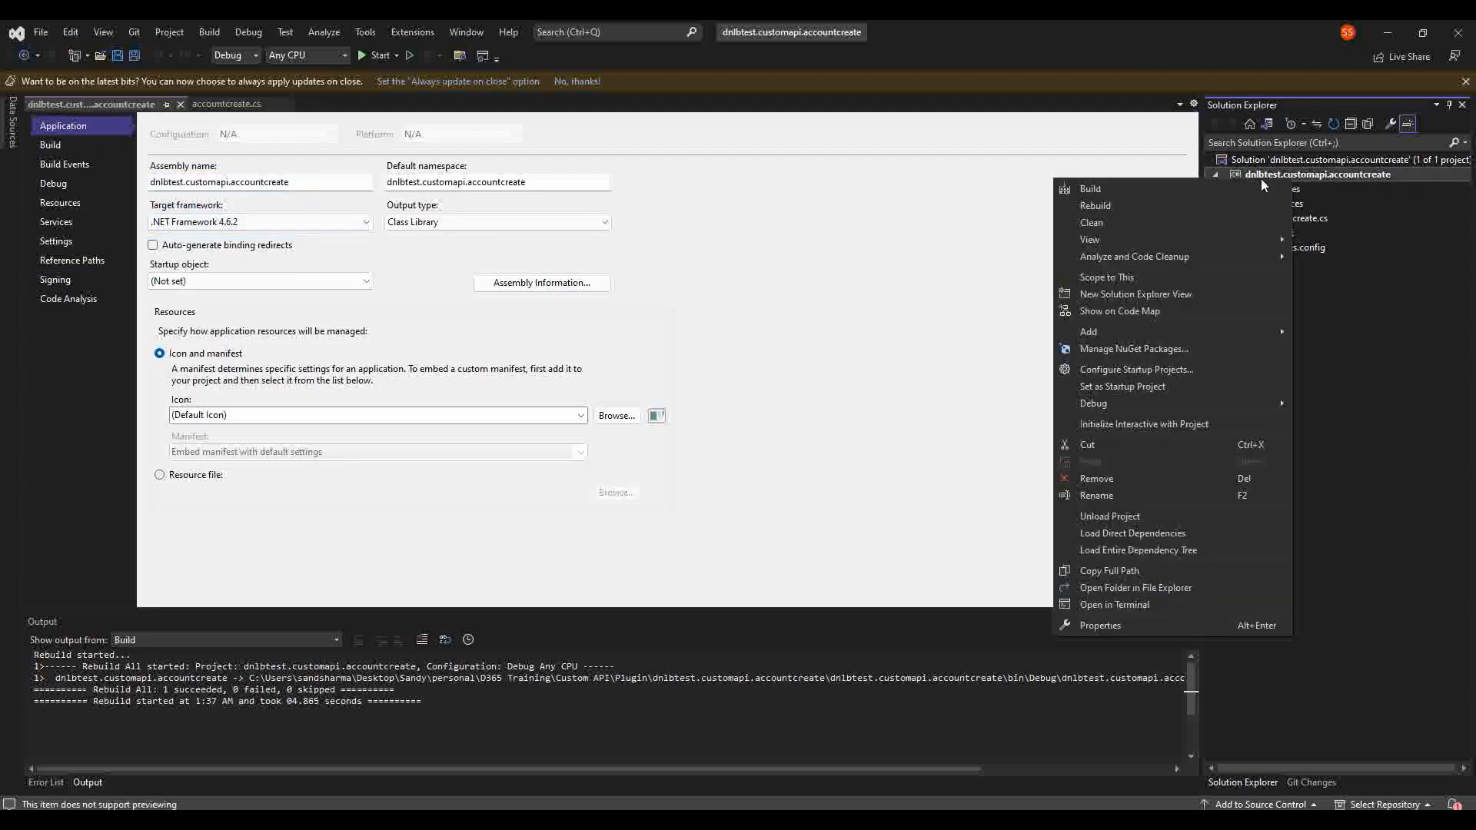
{"action": "left_click", "coordinate": [1150, 205]}
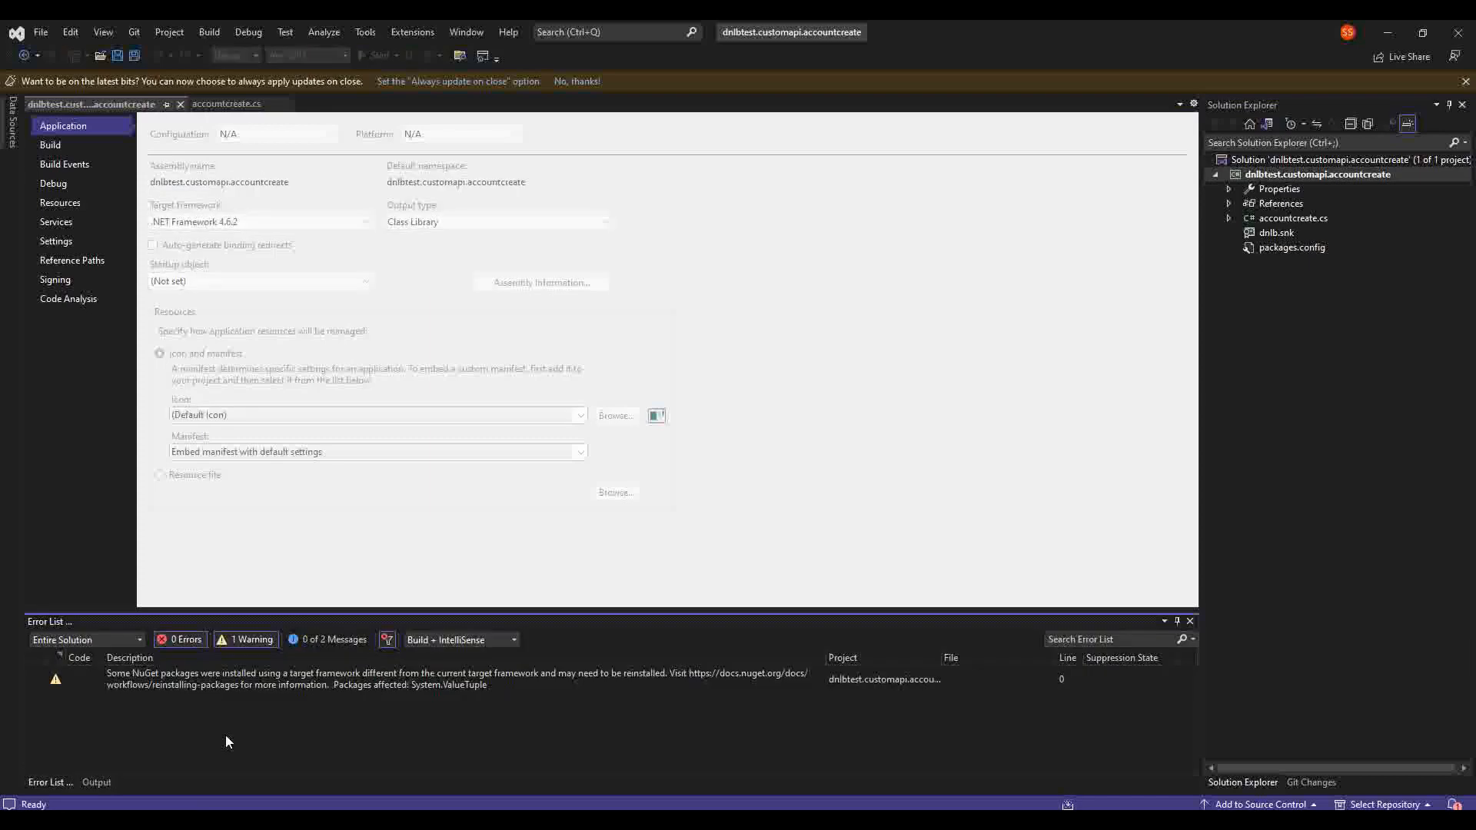
{"action": "left_click", "coordinate": [97, 782]}
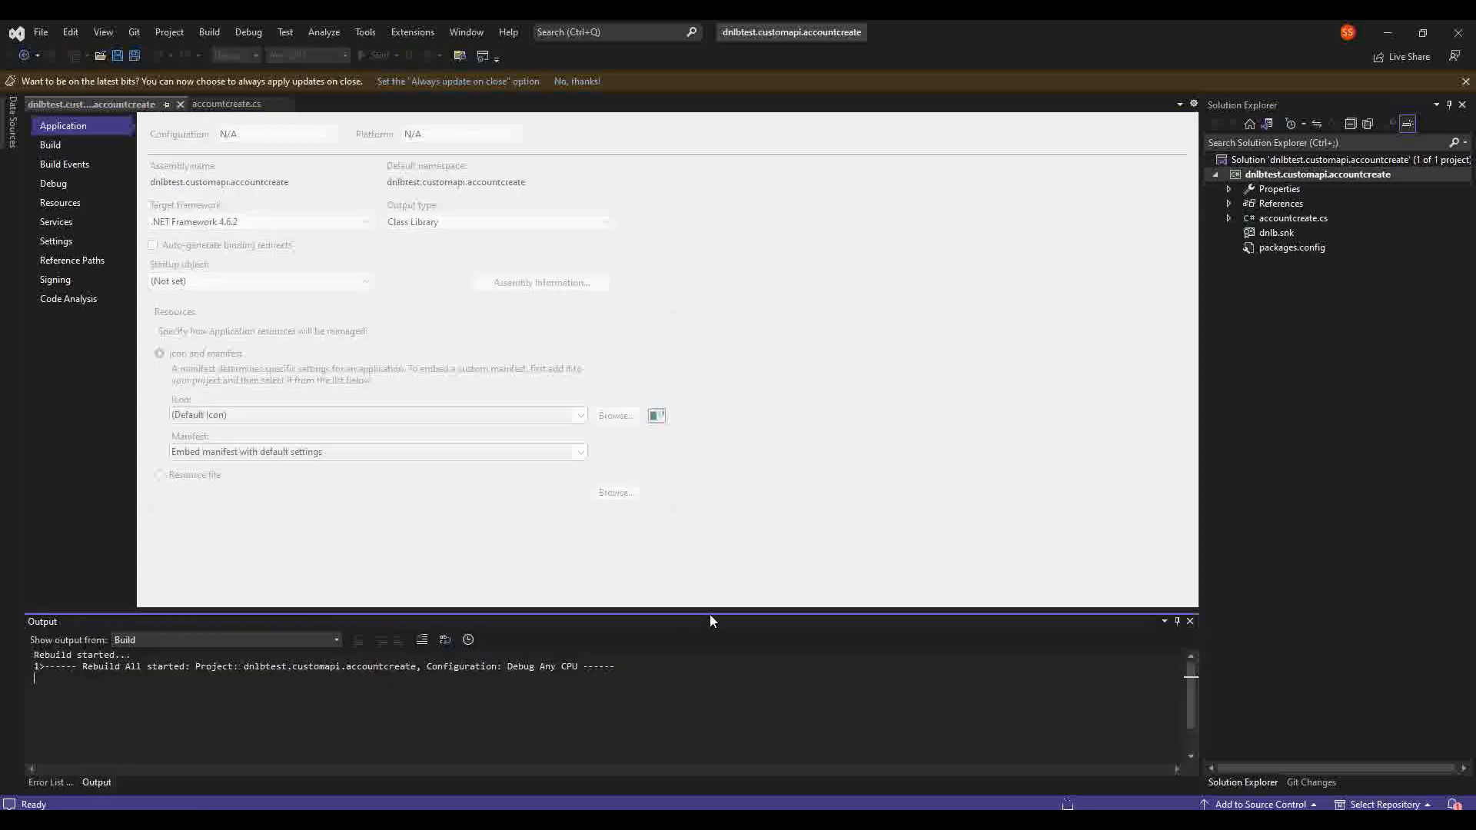
{"action": "left_click_drag", "start_coordinate": [711, 615], "coordinate": [751, 554]}
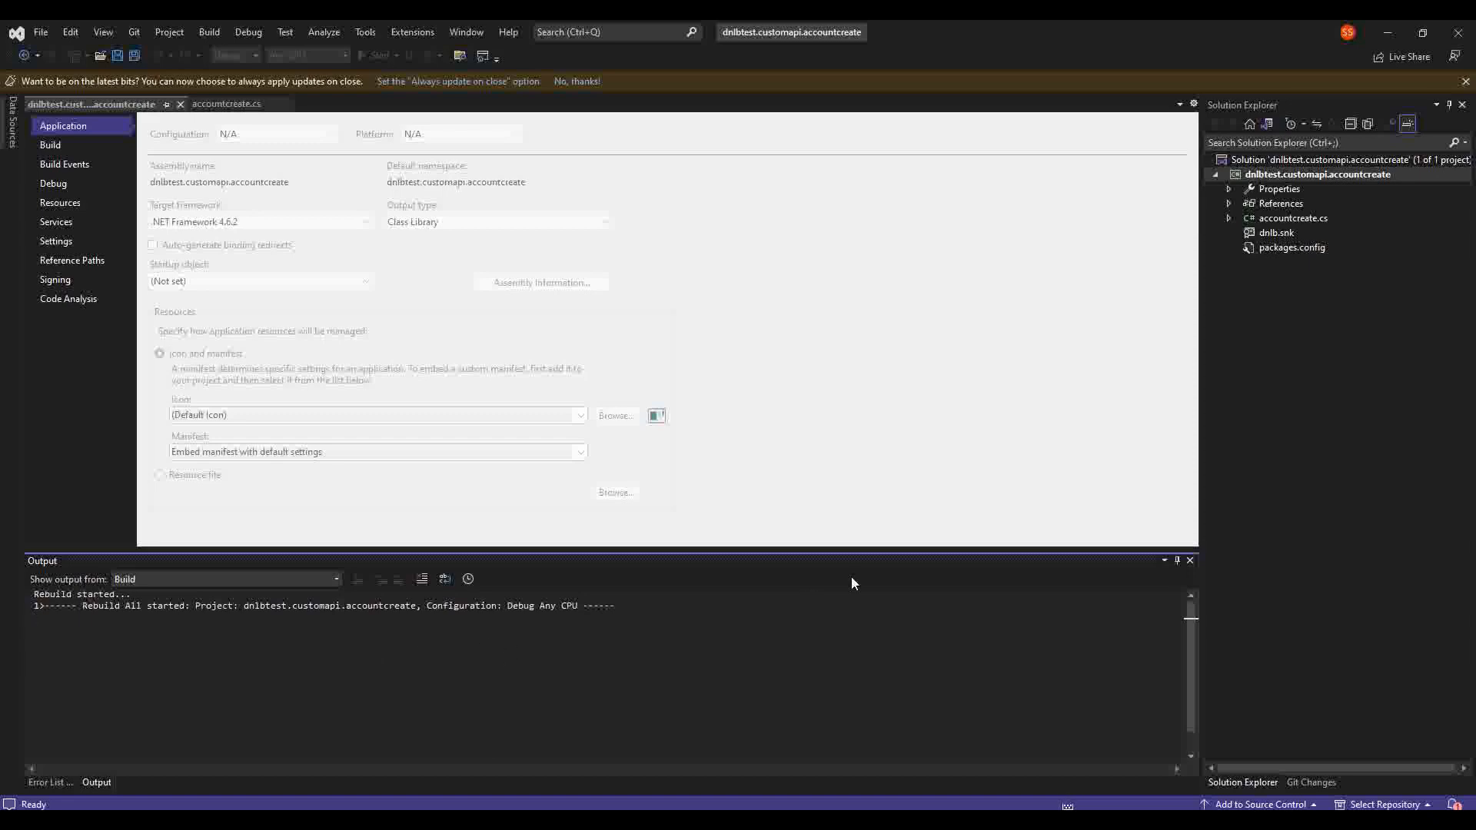
Step: Copy the bin\Debug output path of the built DLL from the build log
{"action": "left_click", "coordinate": [1297, 176]}
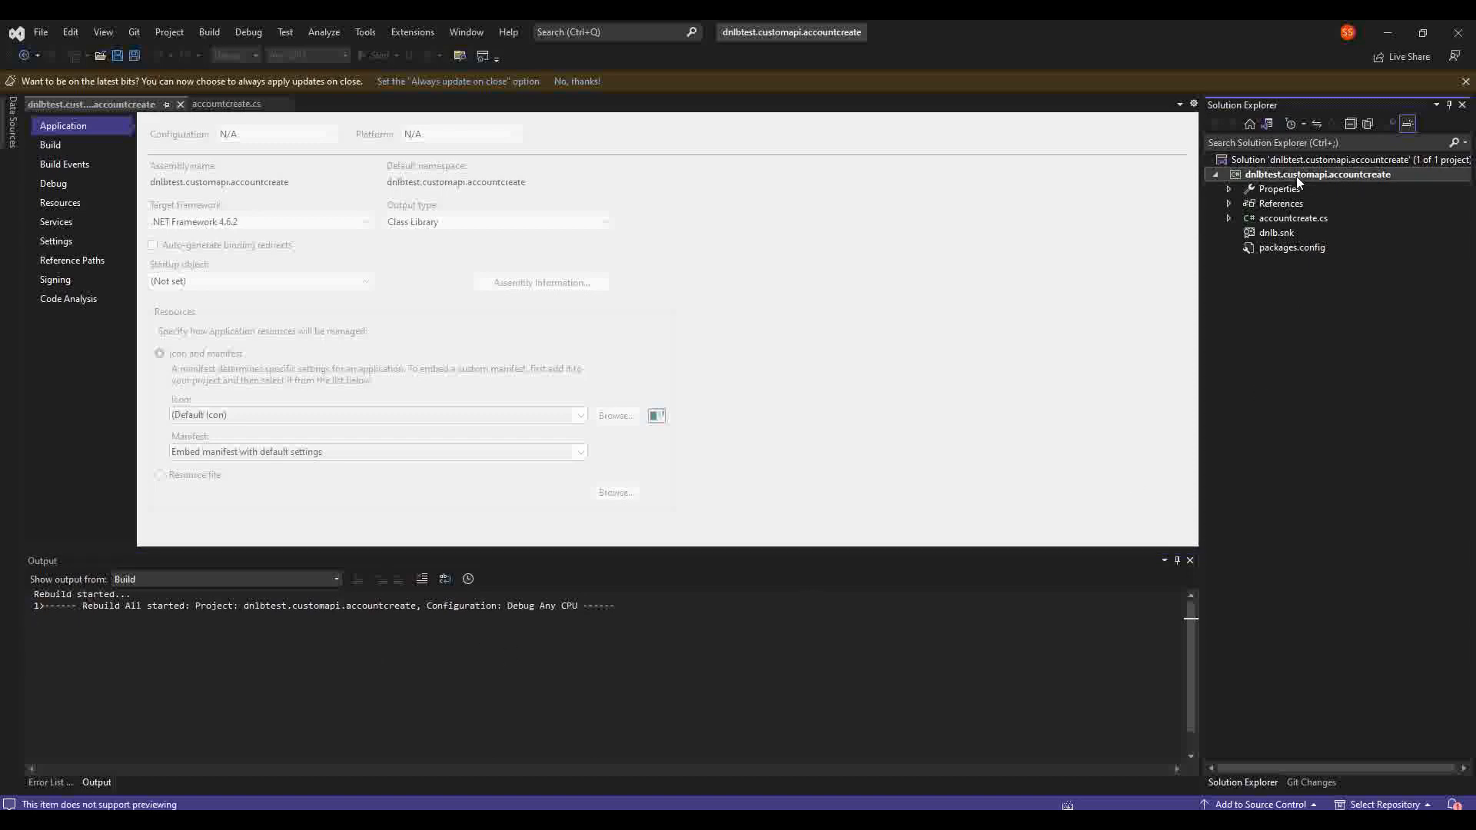
{"action": "right_click", "coordinate": [1295, 177]}
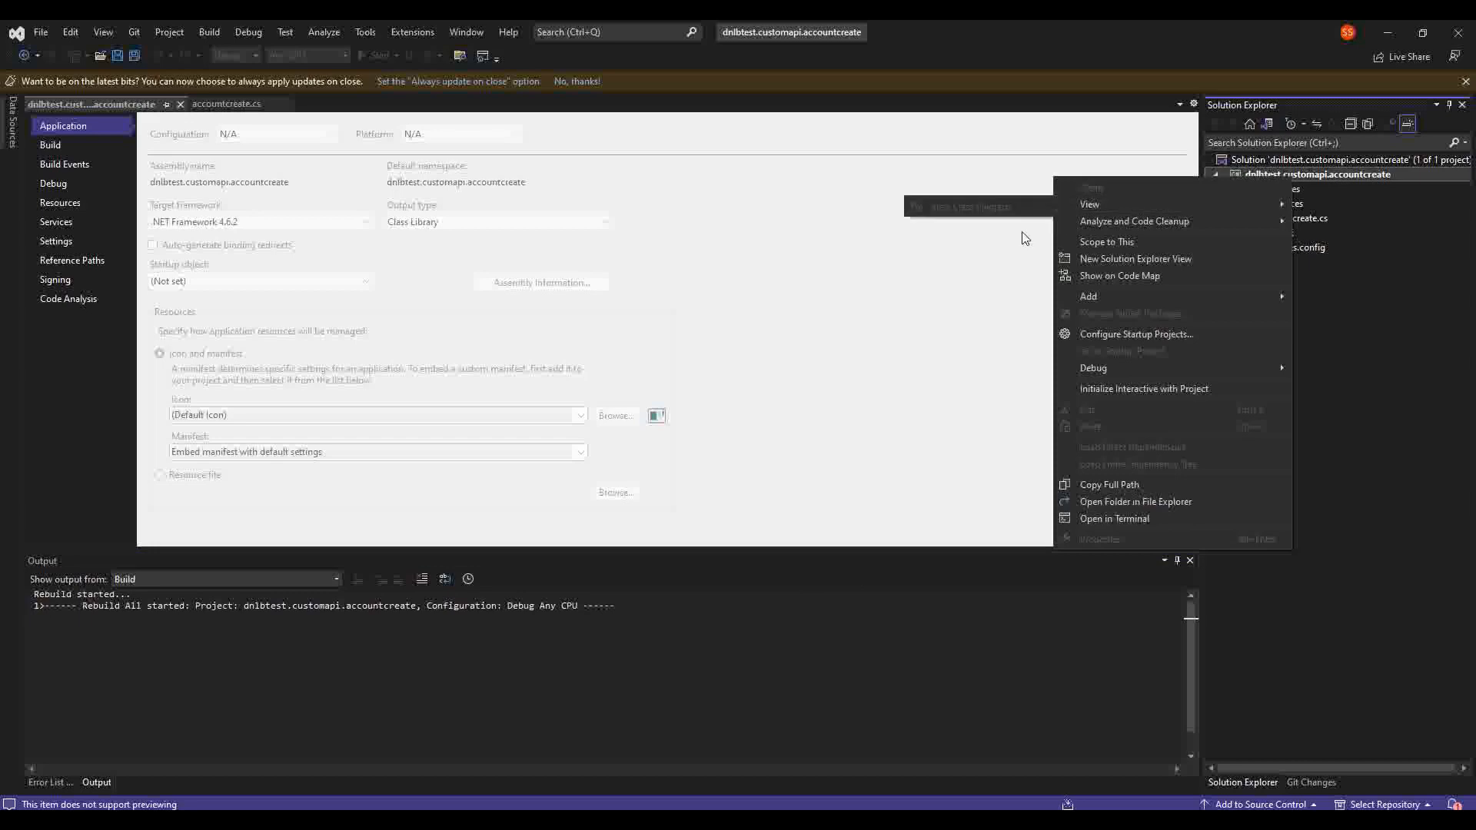
{"action": "left_click", "coordinate": [425, 655]}
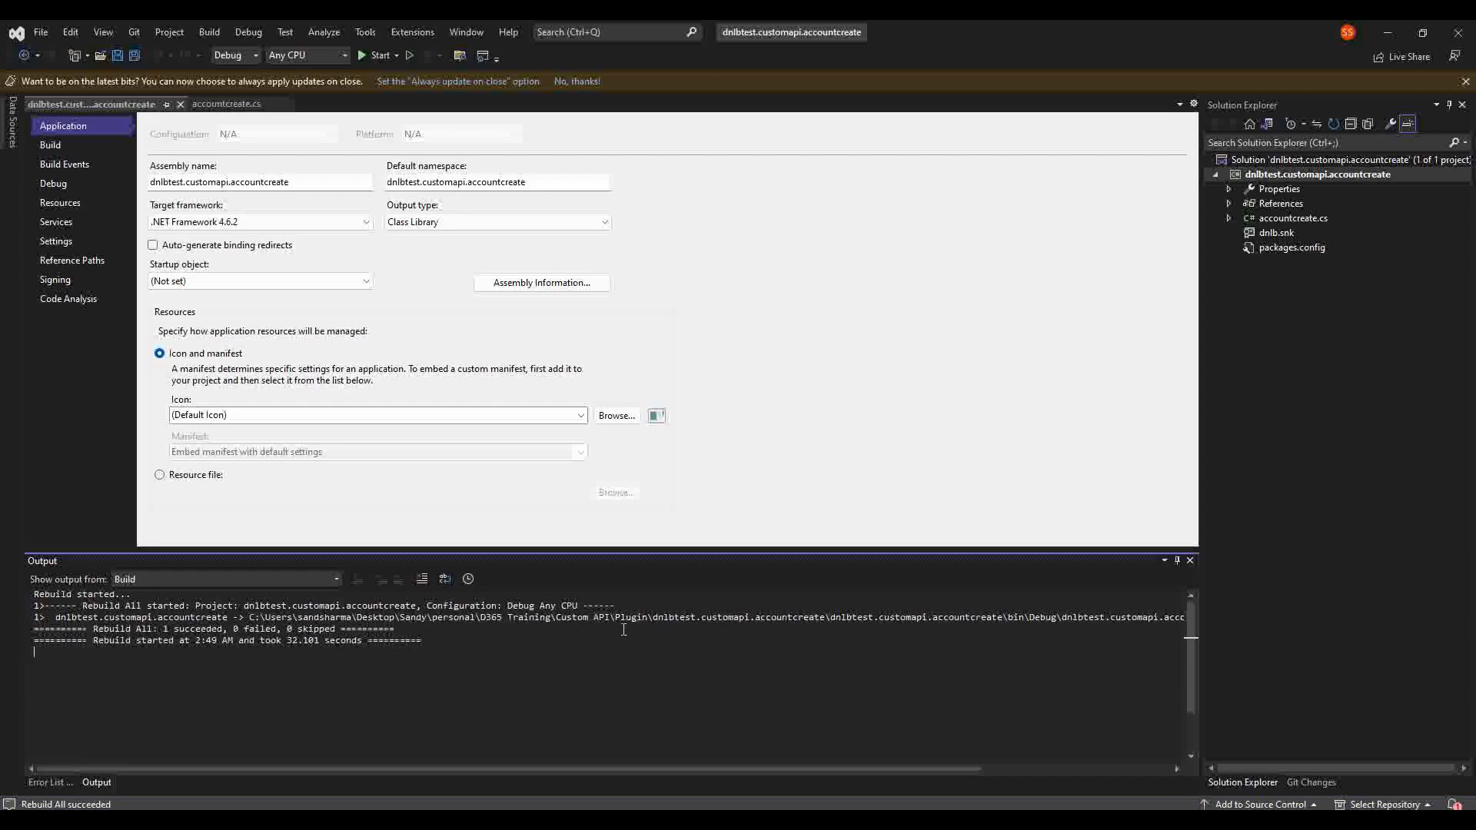
{"action": "scroll", "coordinate": [986, 609], "scroll_direction": "right", "scroll_amount": 5}
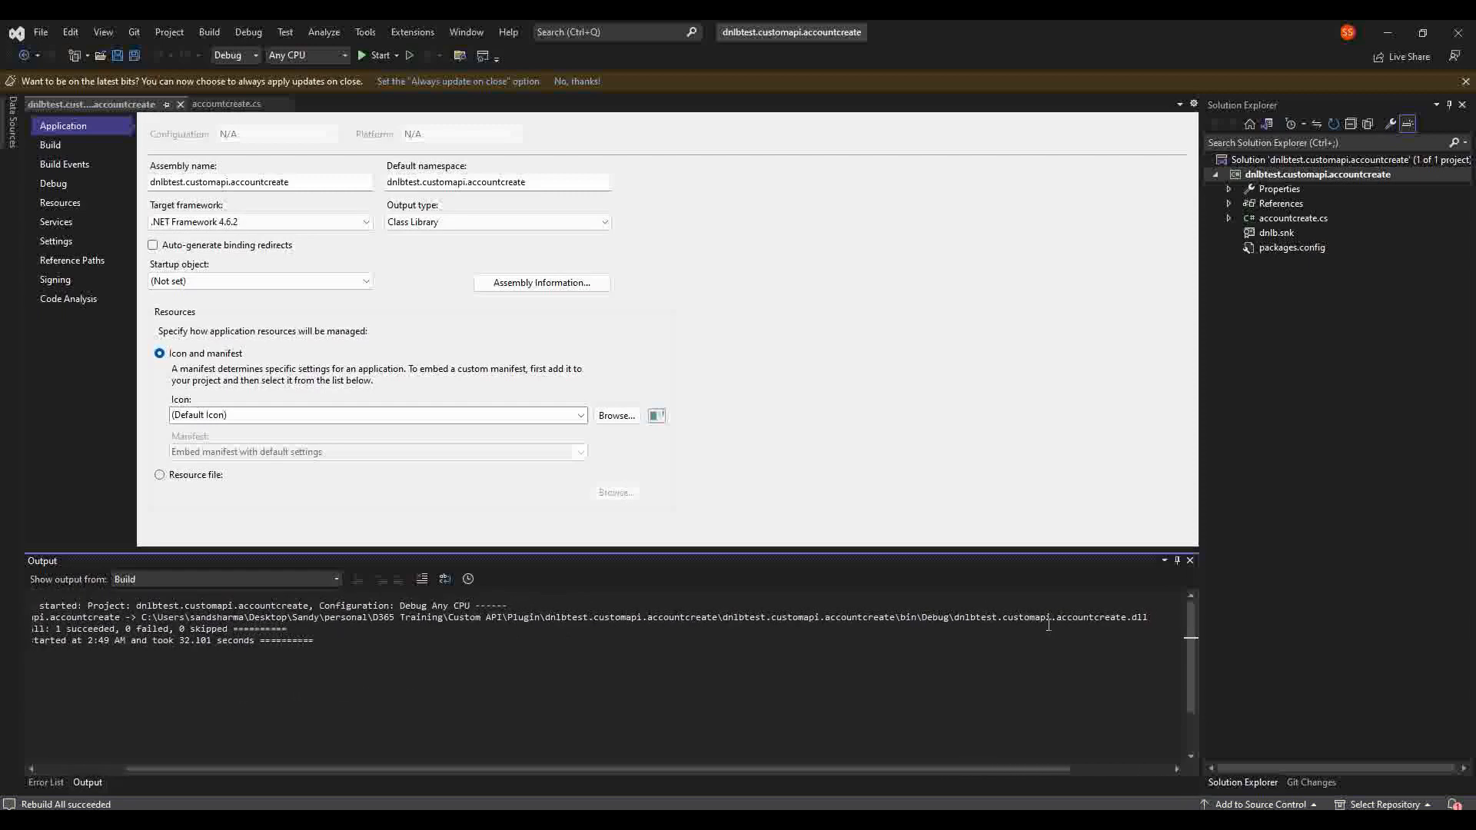
{"action": "scroll", "coordinate": [1037, 622], "scroll_direction": "left", "scroll_amount": 3}
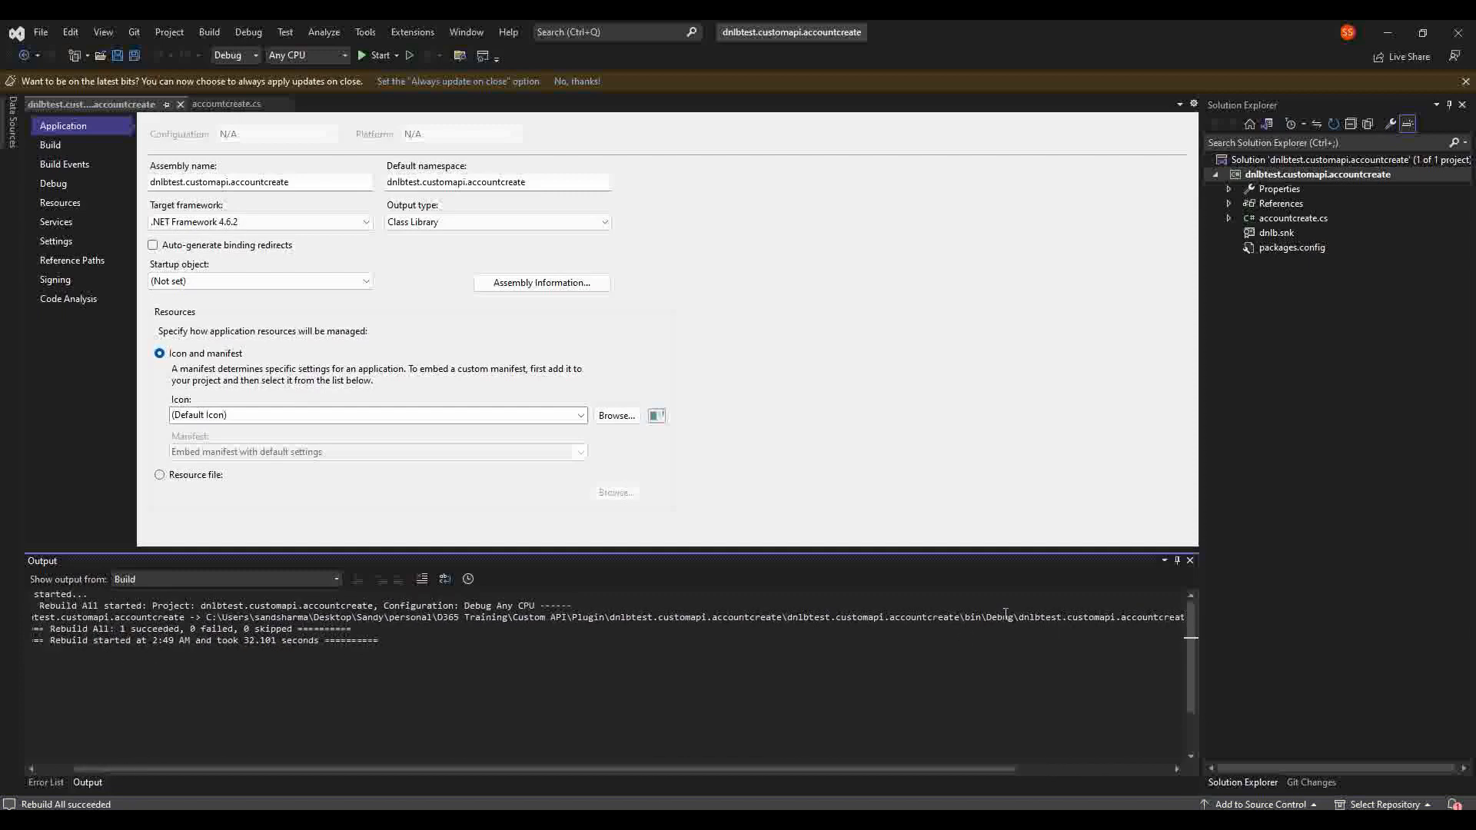
{"action": "left_click_drag", "start_coordinate": [1013, 619], "coordinate": [246, 617]}
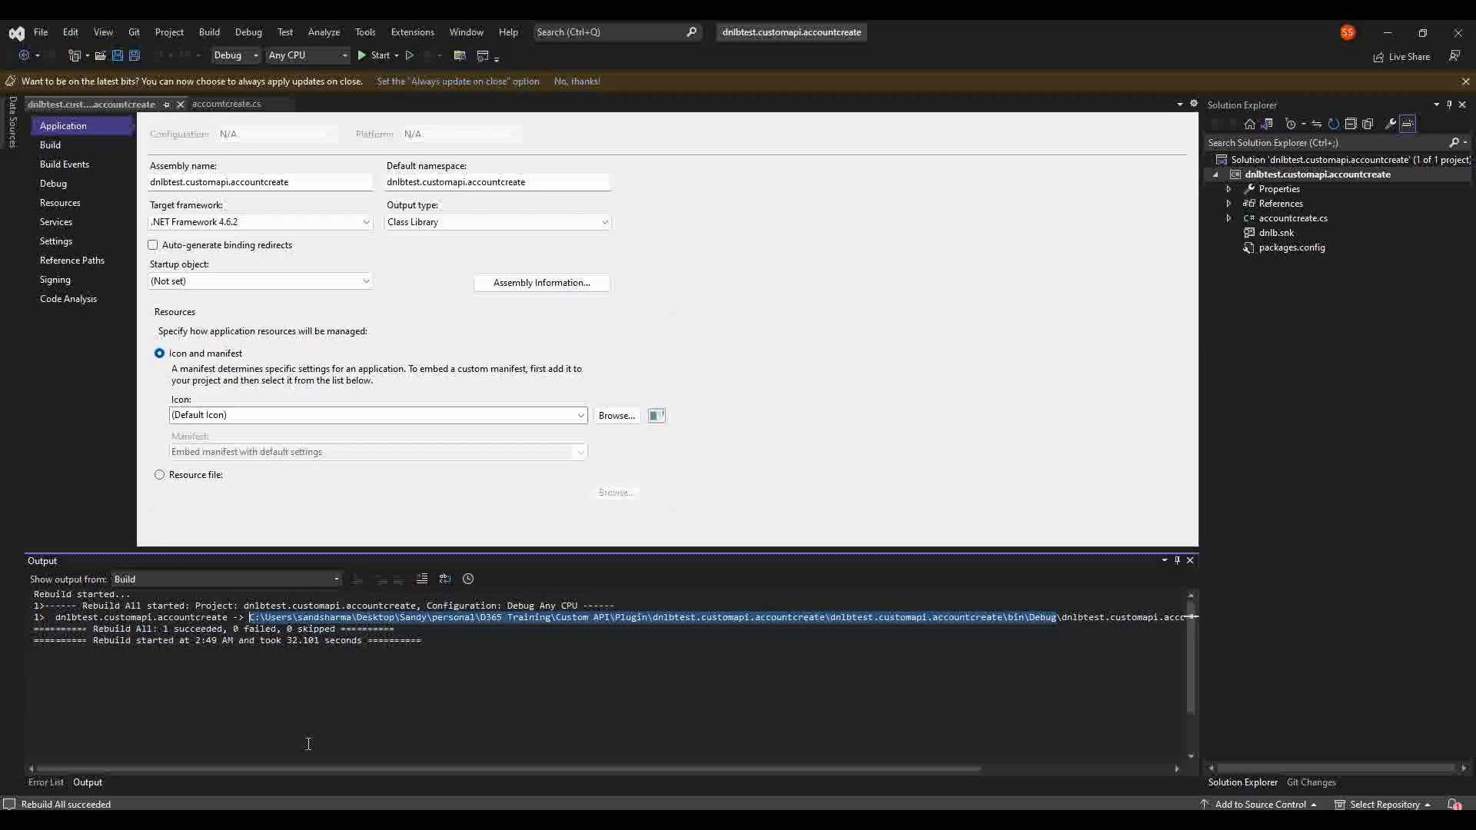
{"action": "scroll", "coordinate": [986, 659], "scroll_direction": "right", "scroll_amount": 3}
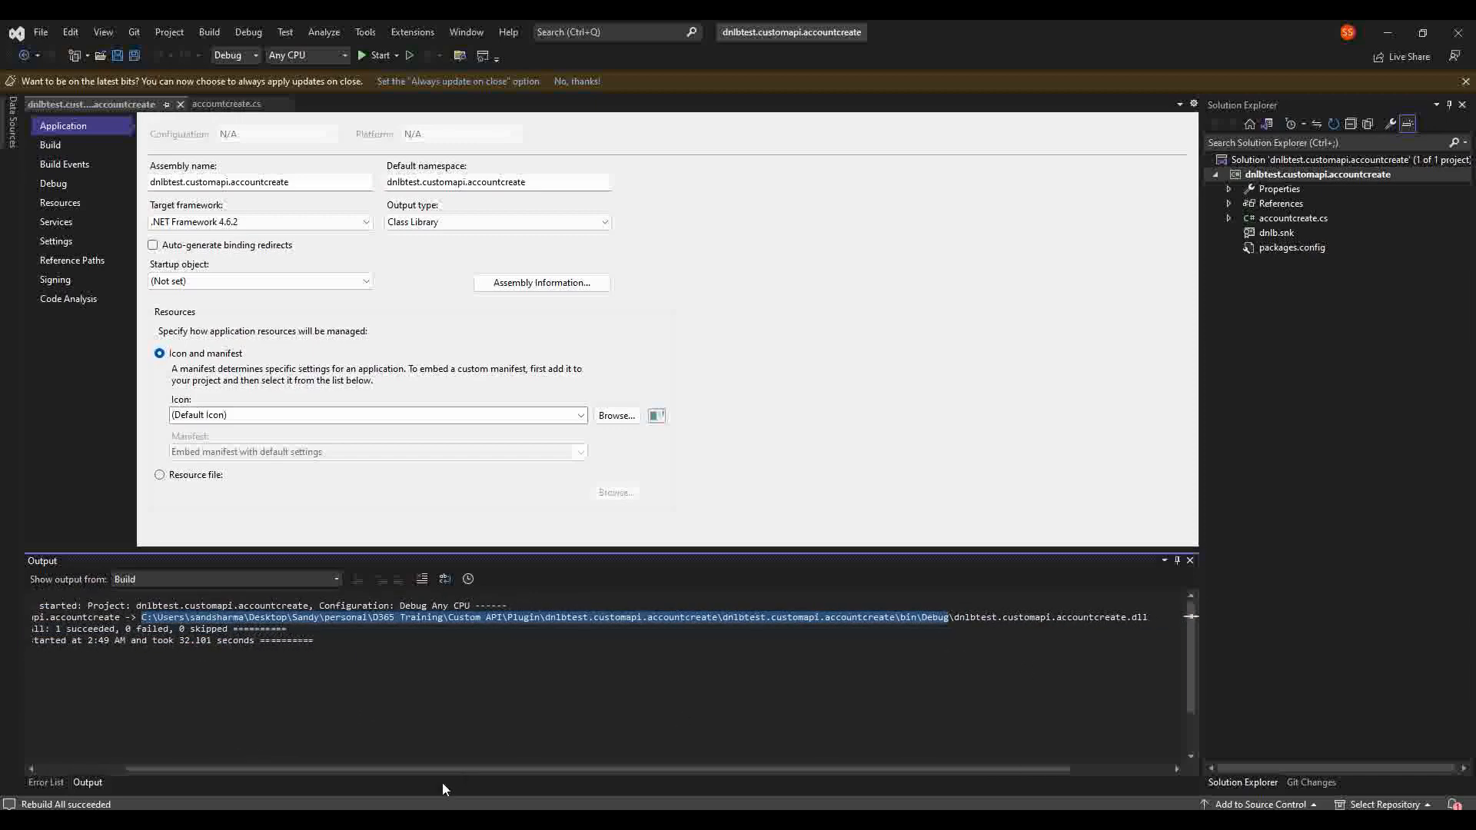
{"action": "key", "text": "alt+Tab"}
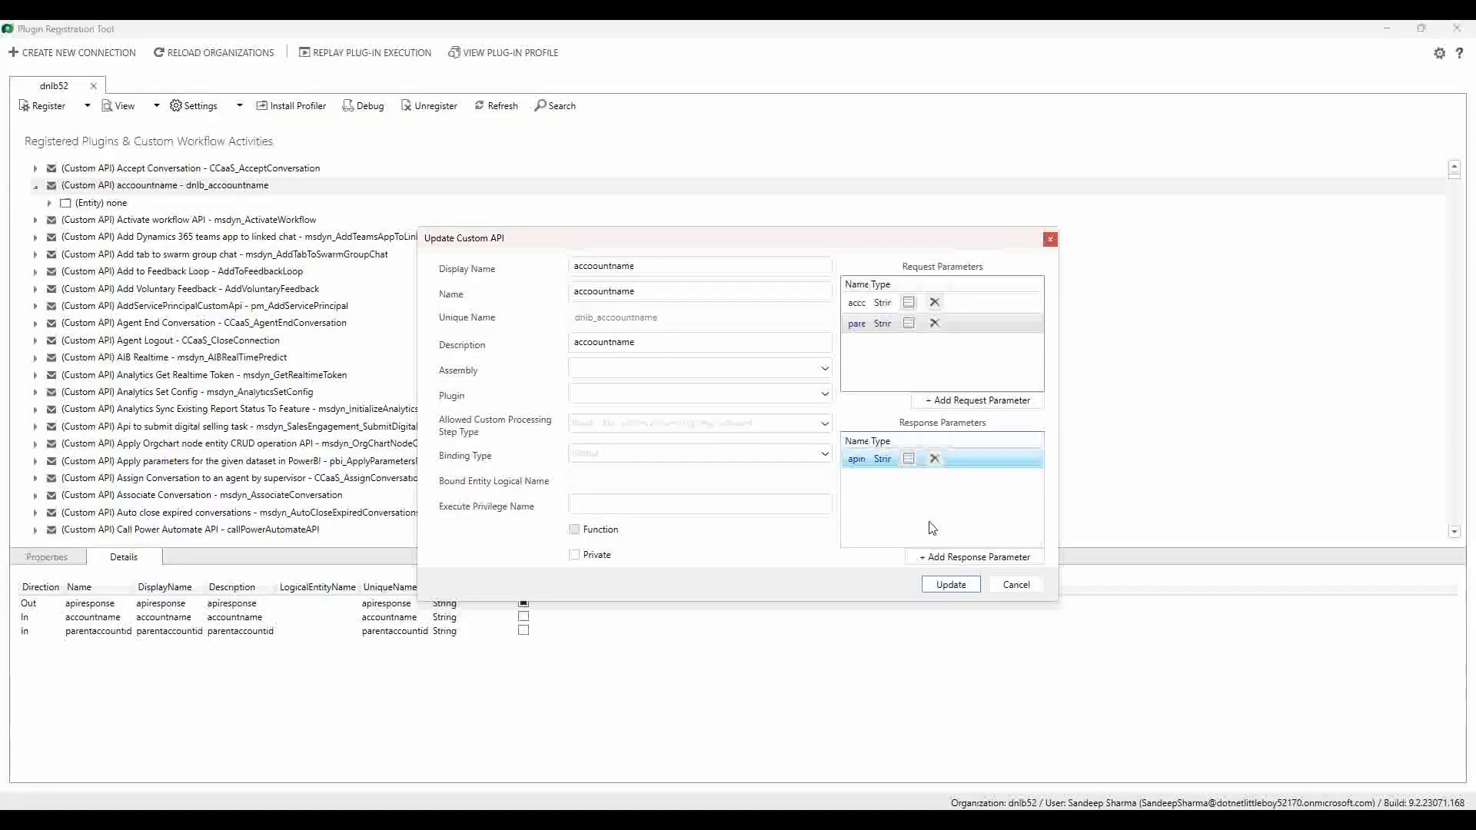
Step: Cancel the Update Custom API dialog and expand the Register options menu
{"action": "left_click", "coordinate": [1015, 585]}
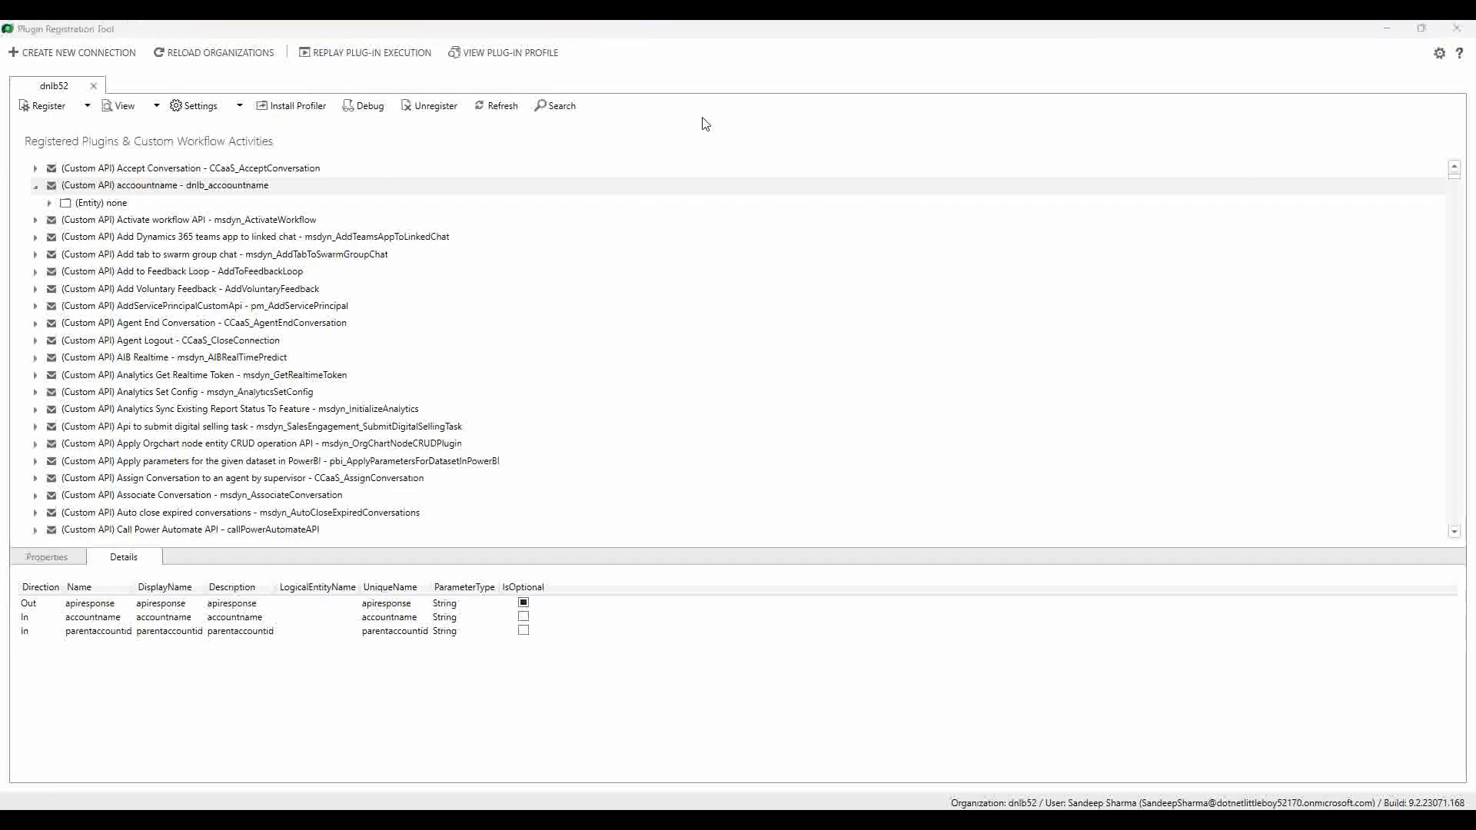
{"action": "left_click", "coordinate": [87, 107]}
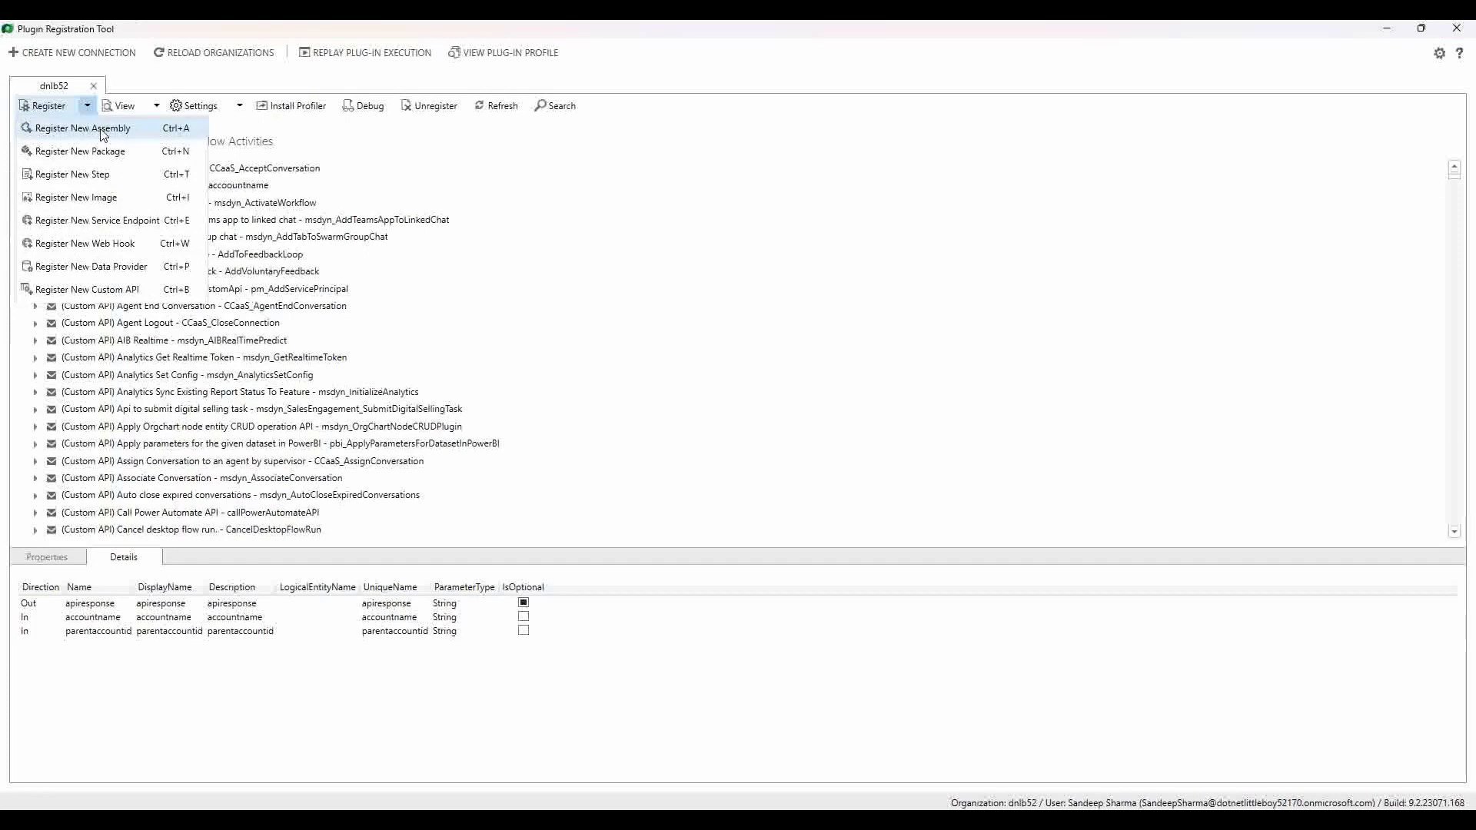
Step: Register dnlbtest.customapi.accountcreate.dll from bin\Debug along with its plugin
{"action": "left_click", "coordinate": [104, 130]}
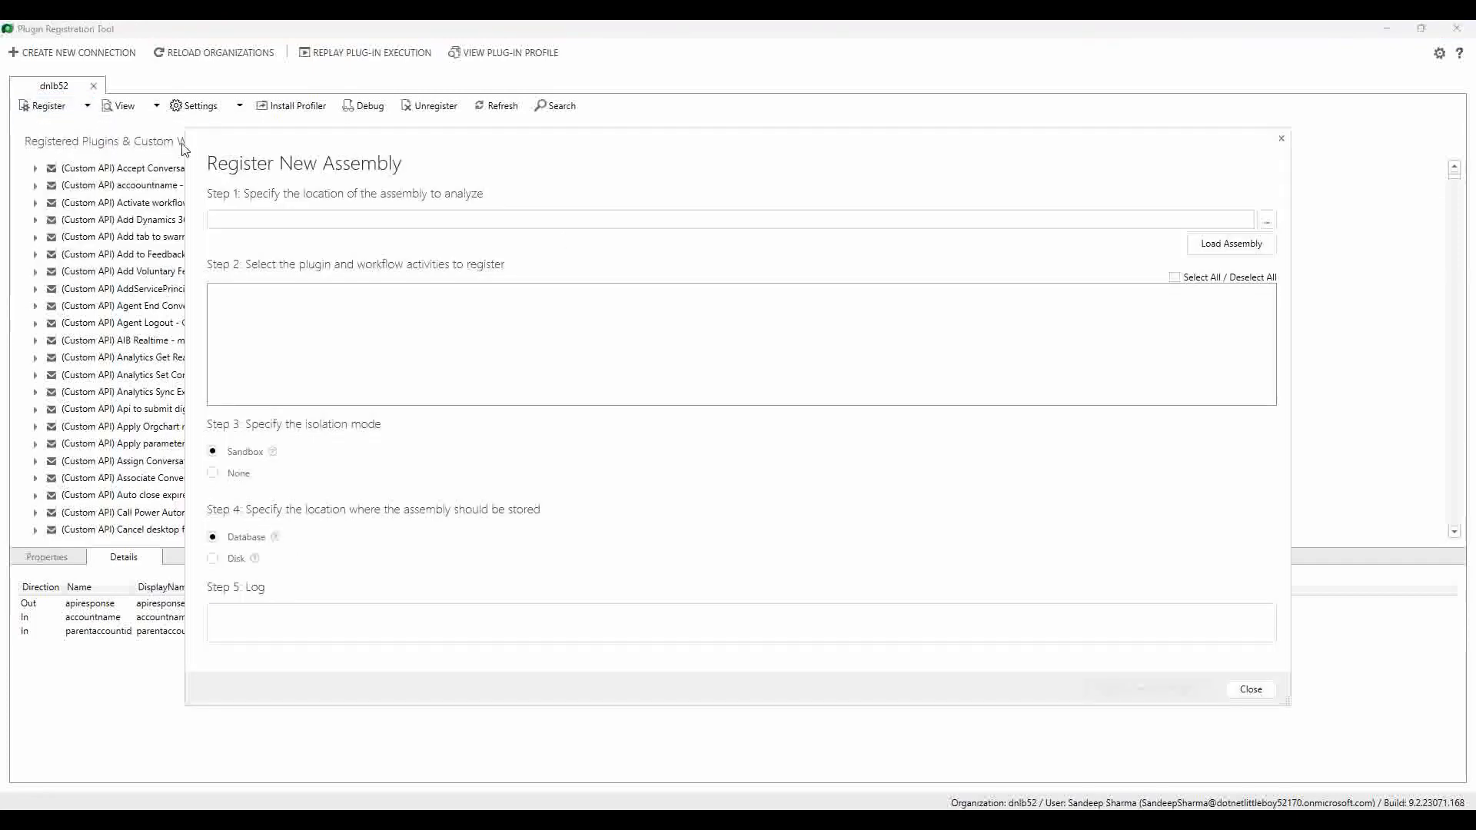
{"action": "left_click", "coordinate": [1267, 221]}
{"action": "left_click", "coordinate": [413, 172]}
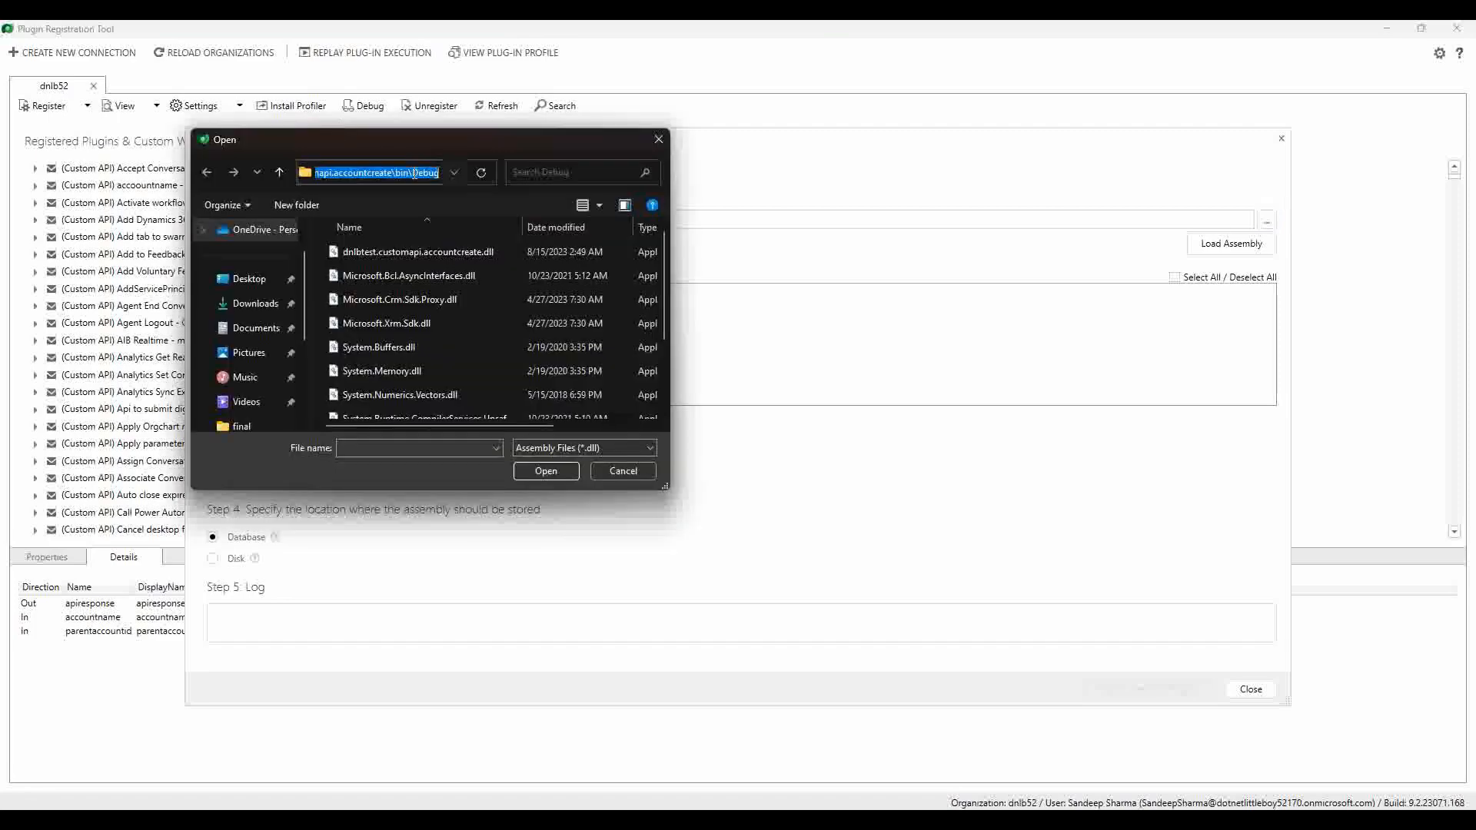
{"action": "left_click", "coordinate": [415, 172]}
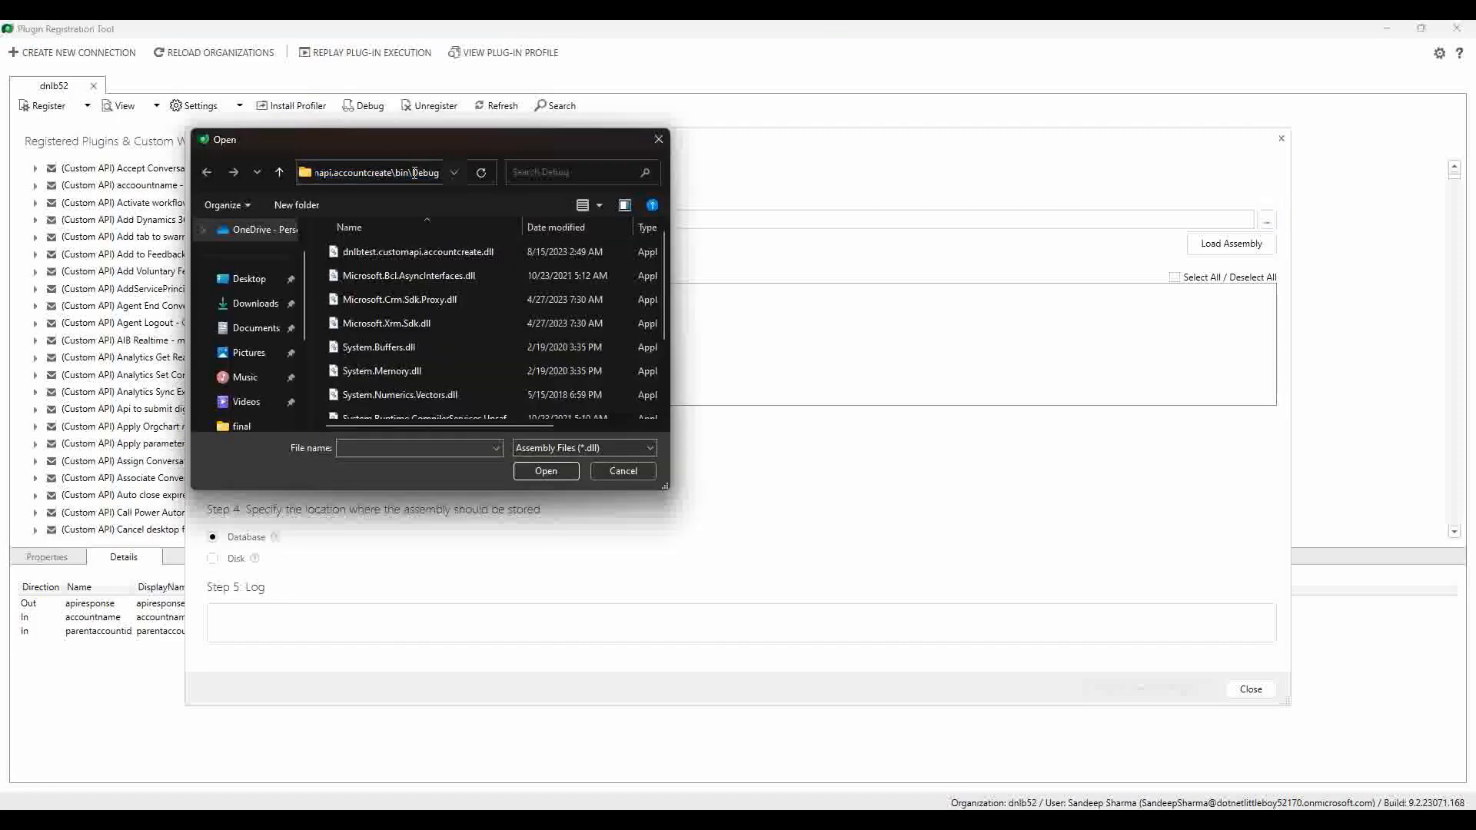
{"action": "left_click", "coordinate": [404, 252]}
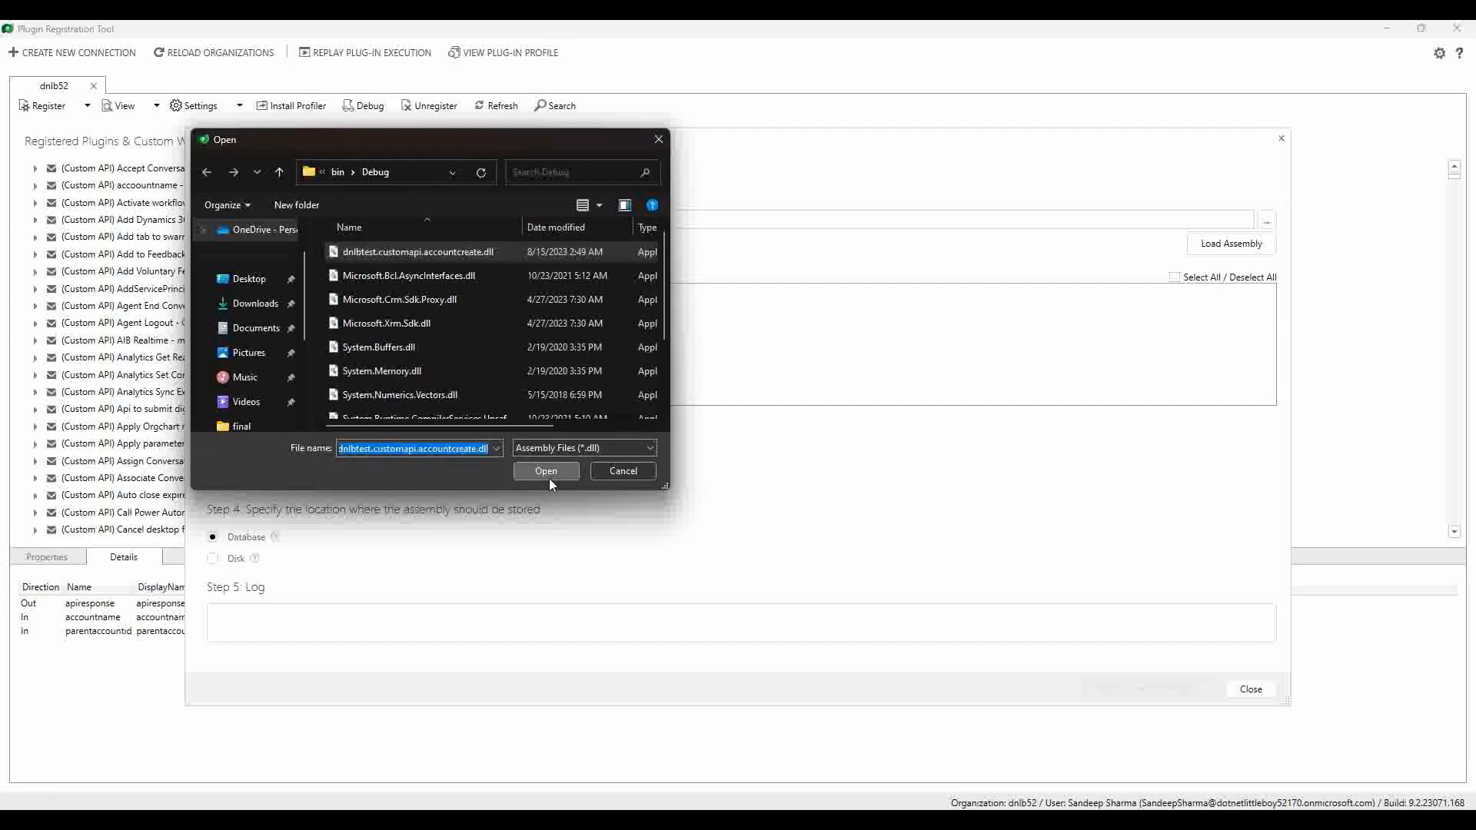
{"action": "left_click", "coordinate": [547, 474]}
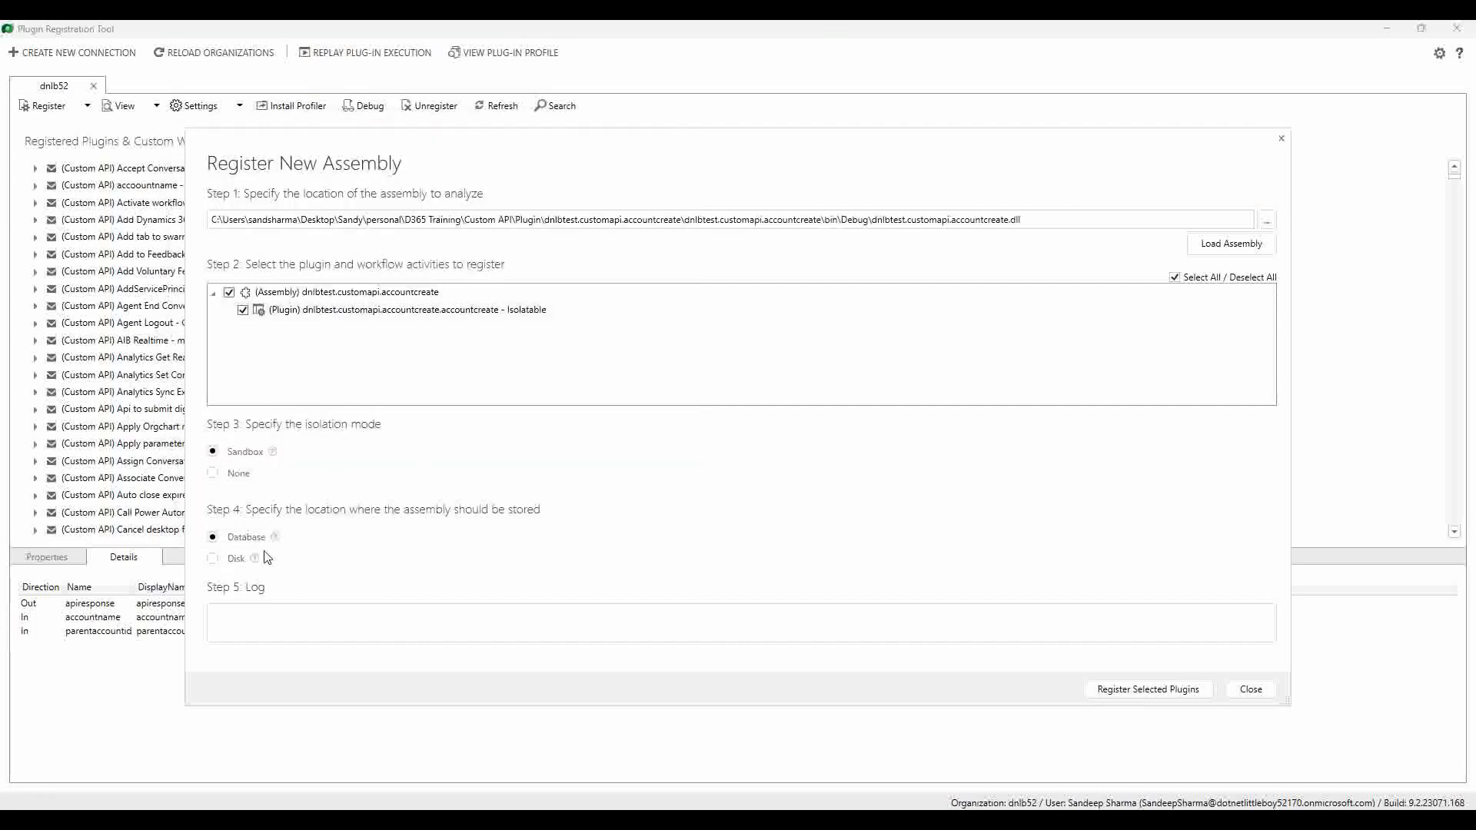
{"action": "left_click", "coordinate": [1147, 690]}
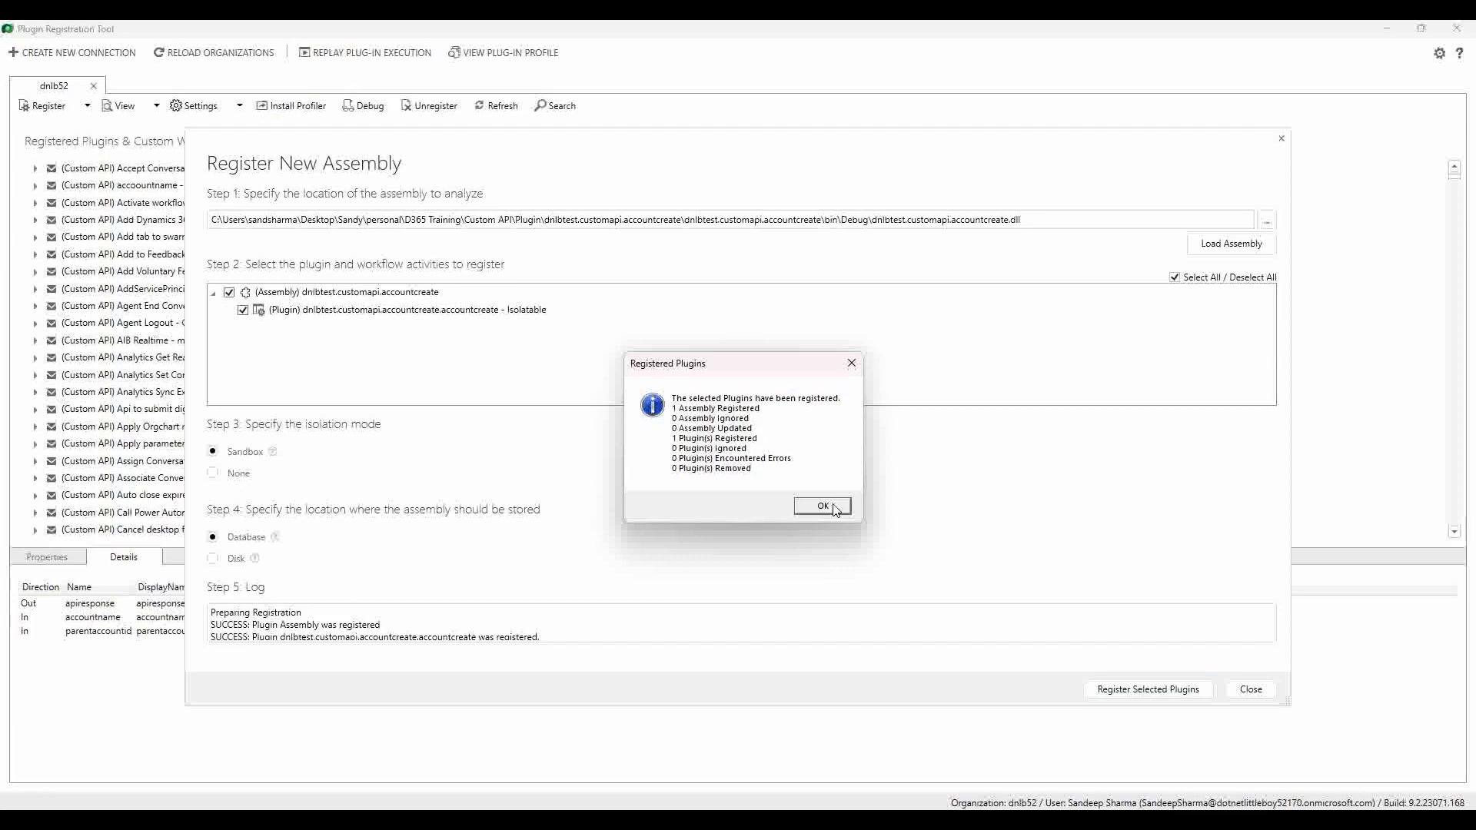
Step: Close the registration result, then expand accoountname and view its (Plugin) entry details
{"action": "left_click", "coordinate": [822, 506]}
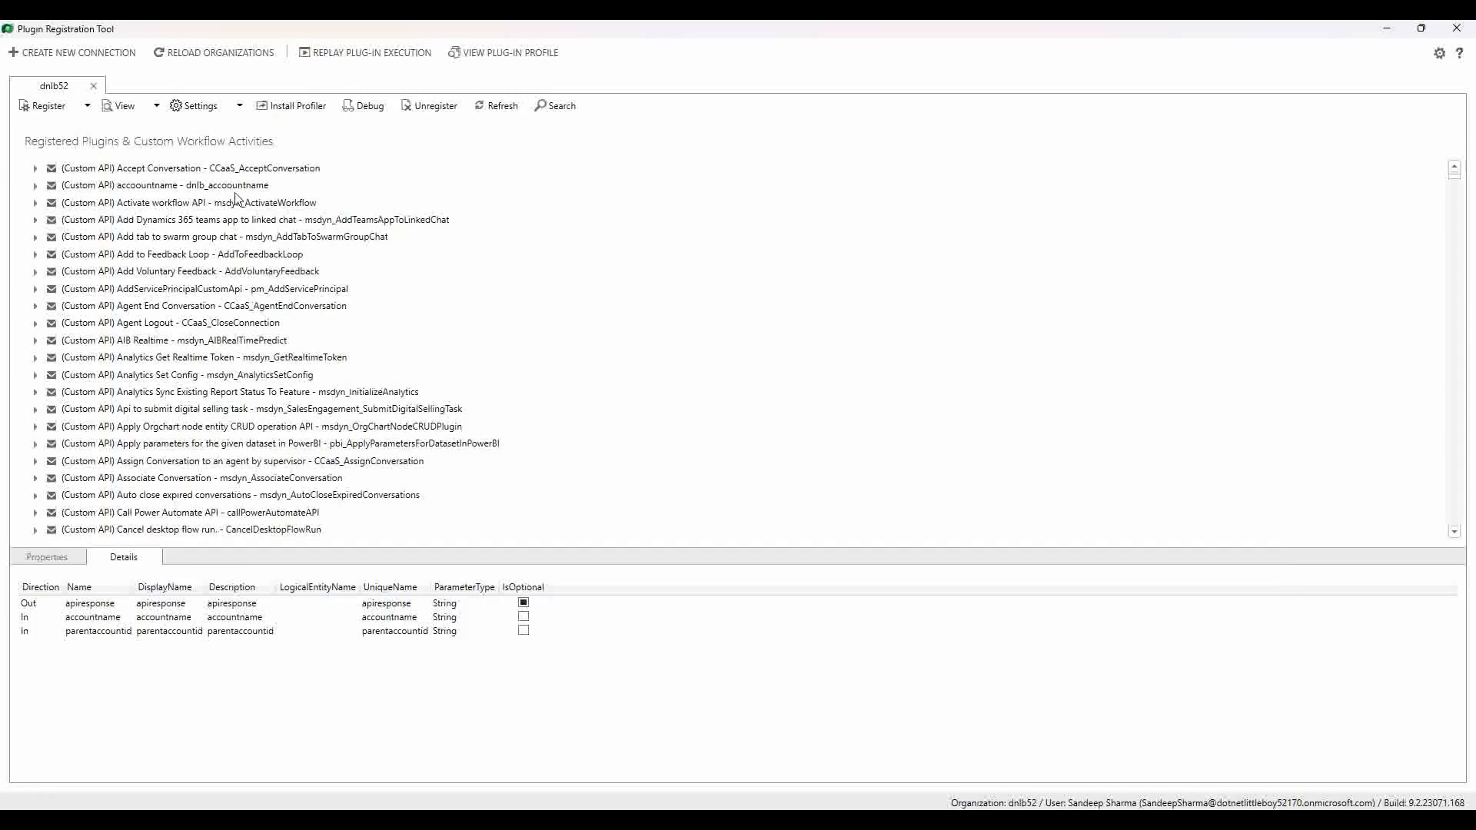
{"action": "left_click", "coordinate": [36, 193]}
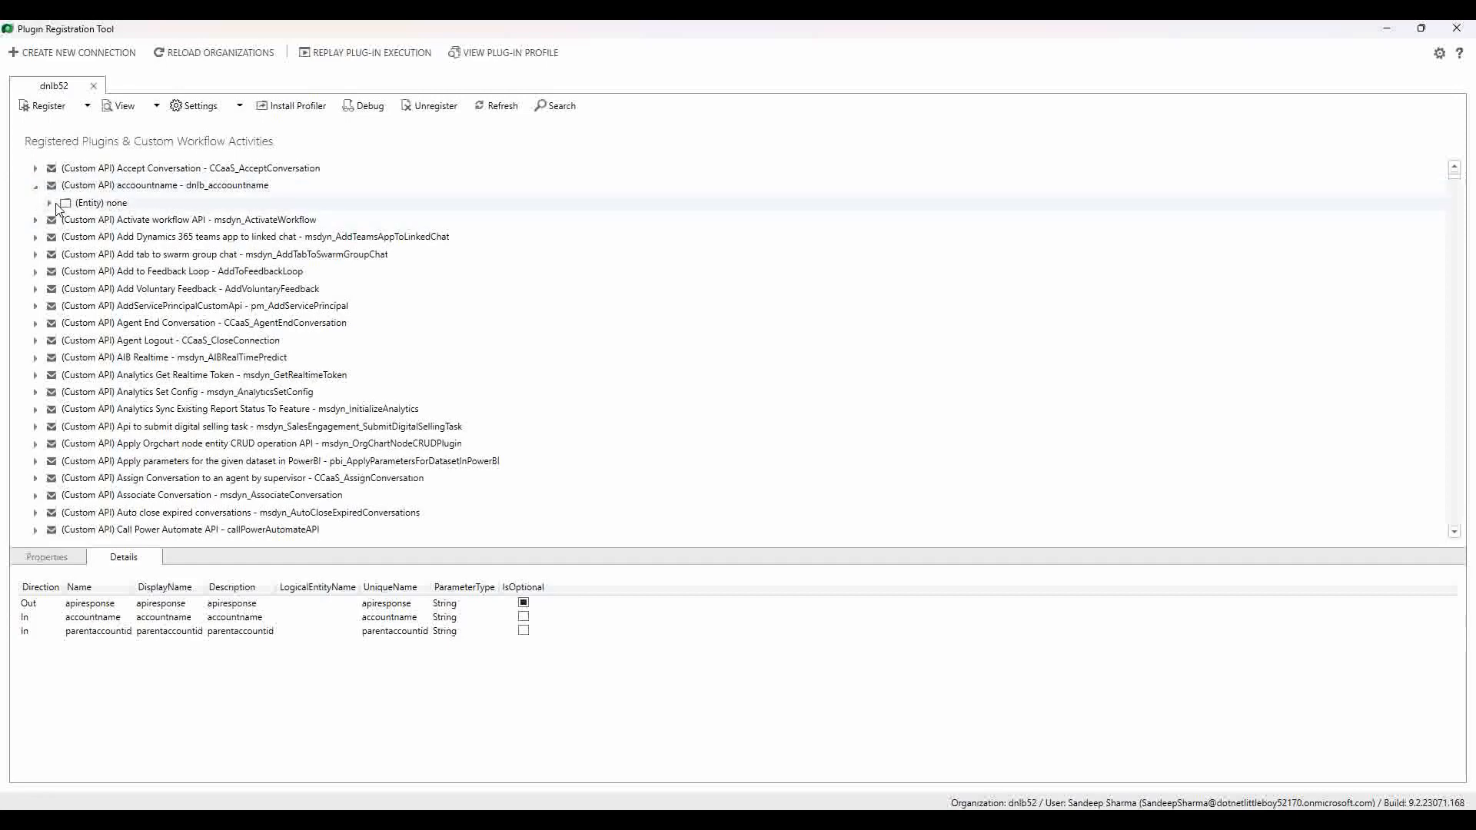
{"action": "left_click", "coordinate": [49, 204]}
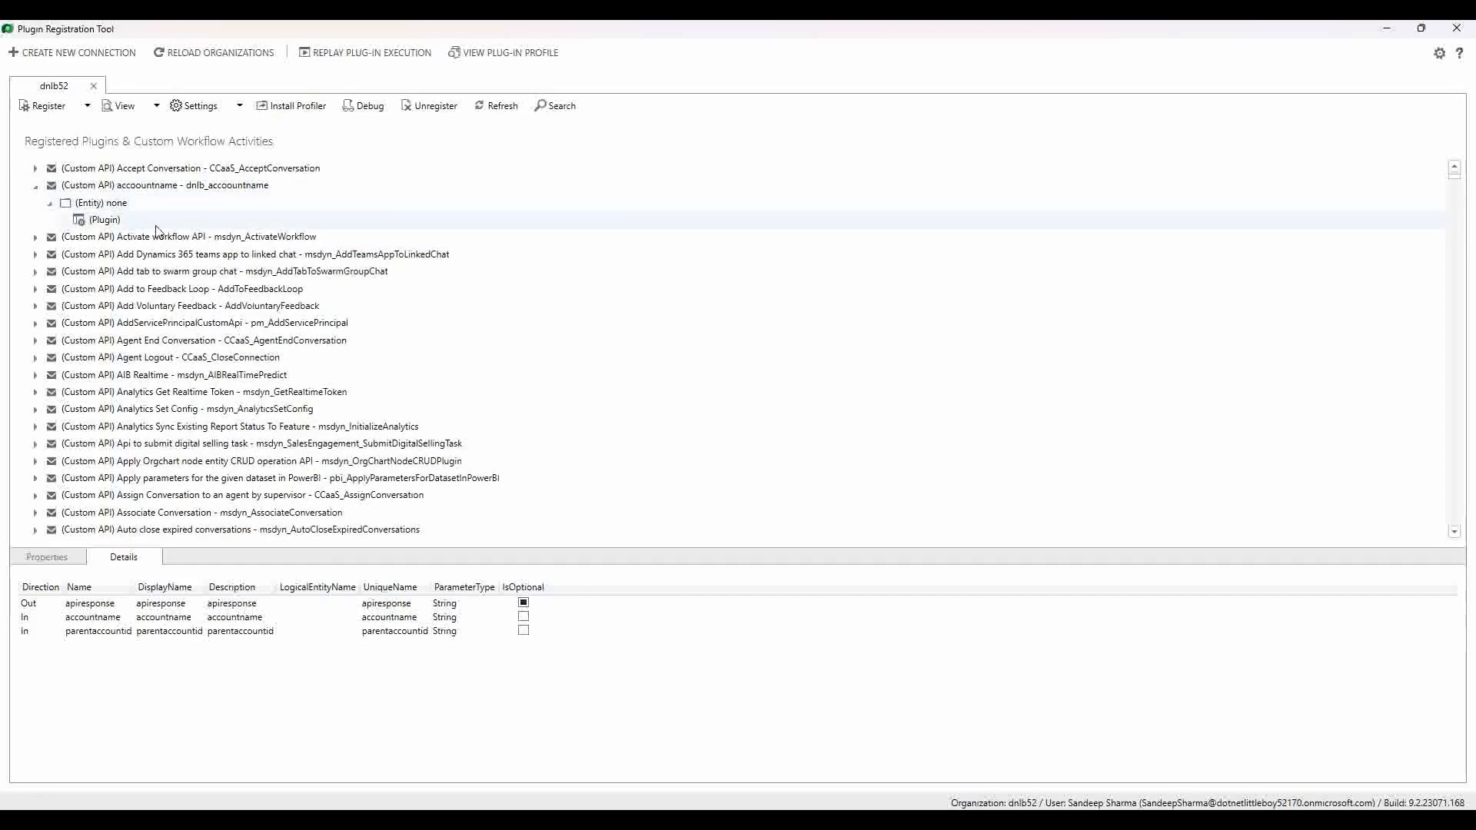
{"action": "left_click", "coordinate": [99, 223]}
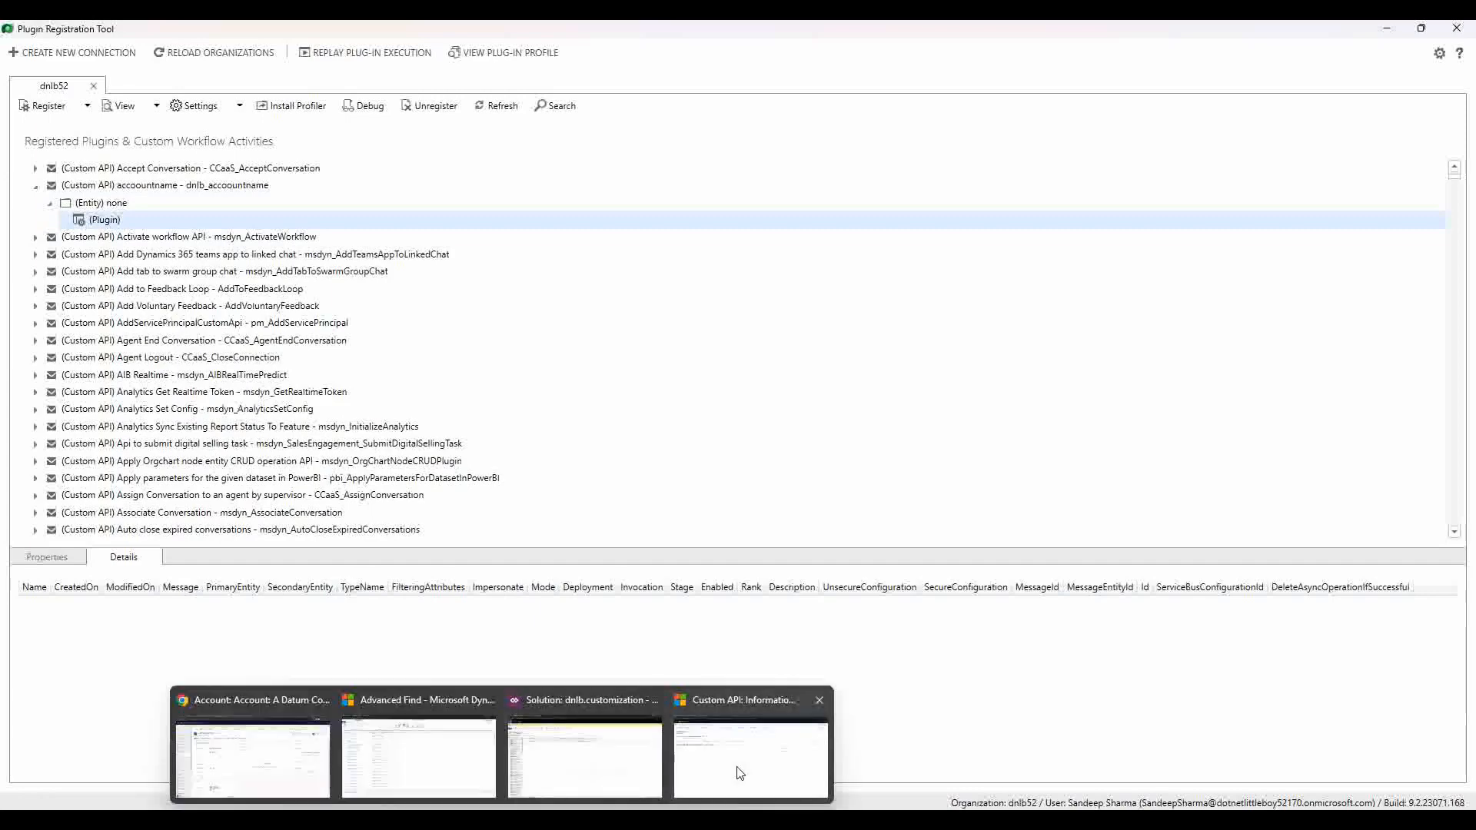
Step: Set accoountname's Plugin Type to dnlbtest.customapi.accountcreate.accountcreate via a 'dn' search and save
{"action": "left_click", "coordinate": [740, 773]}
{"action": "left_click", "coordinate": [39, 231]}
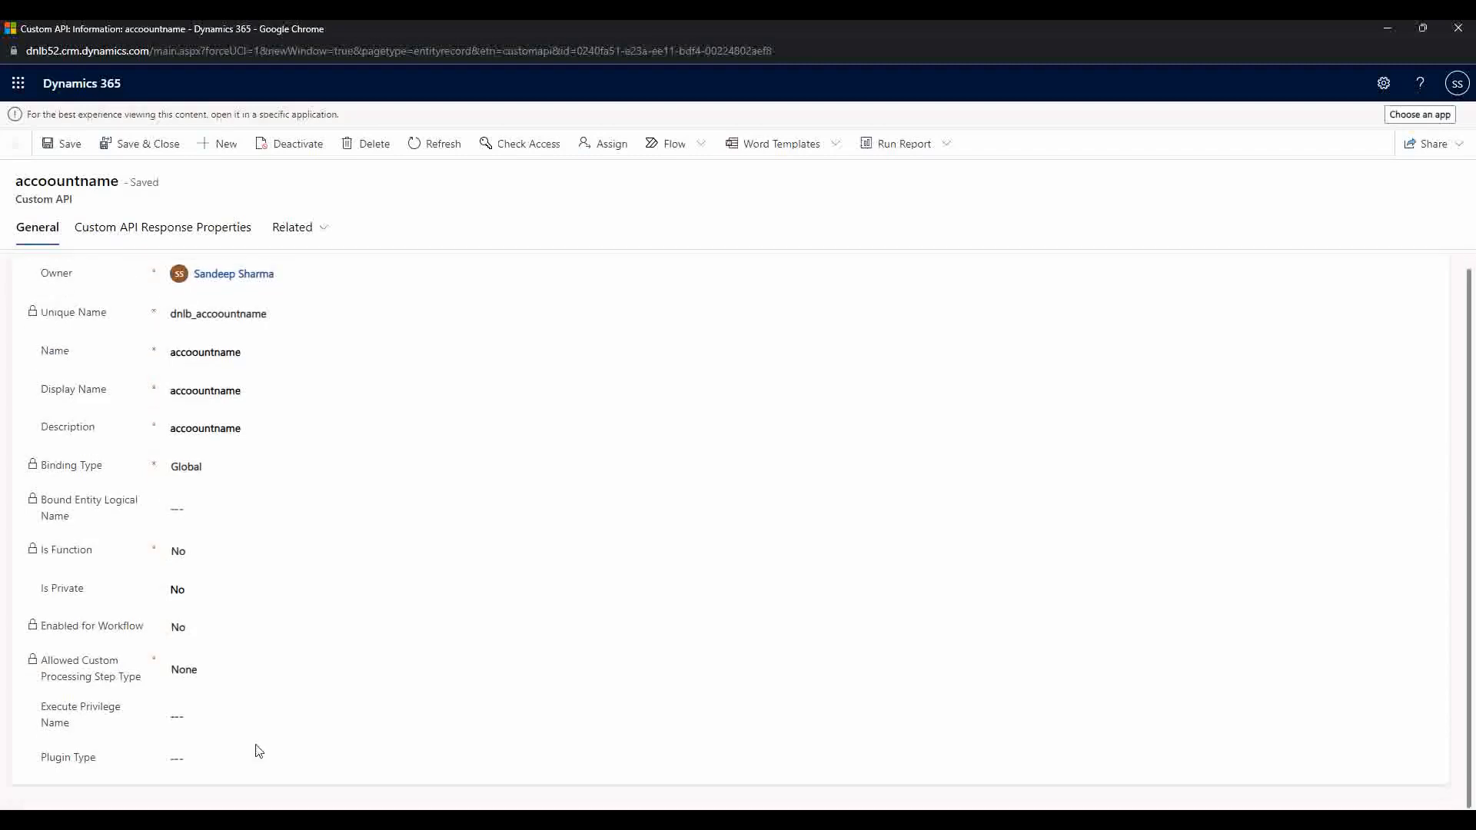
{"action": "left_click", "coordinate": [176, 759]}
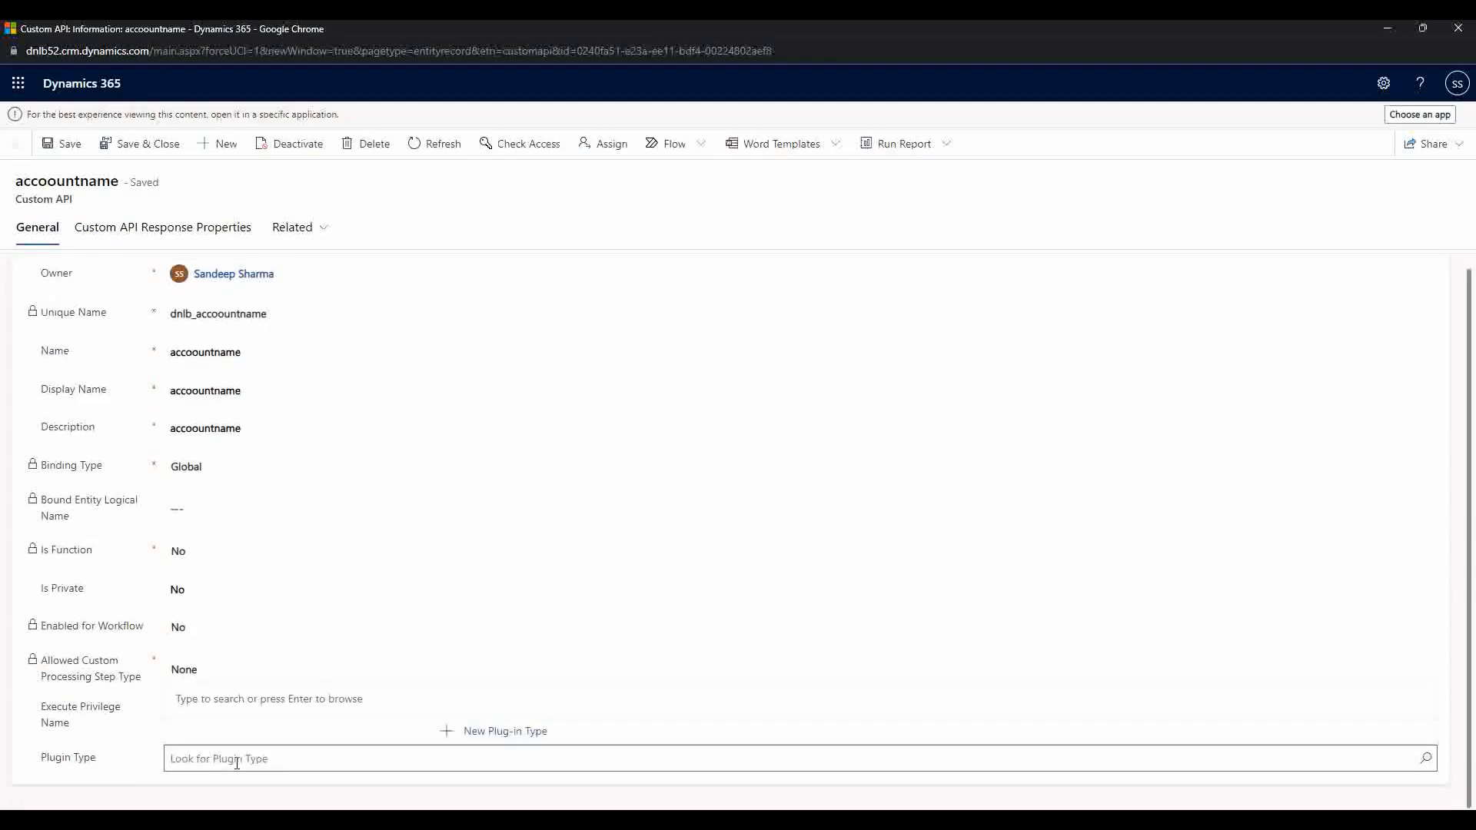
{"action": "type", "text": "dn"}
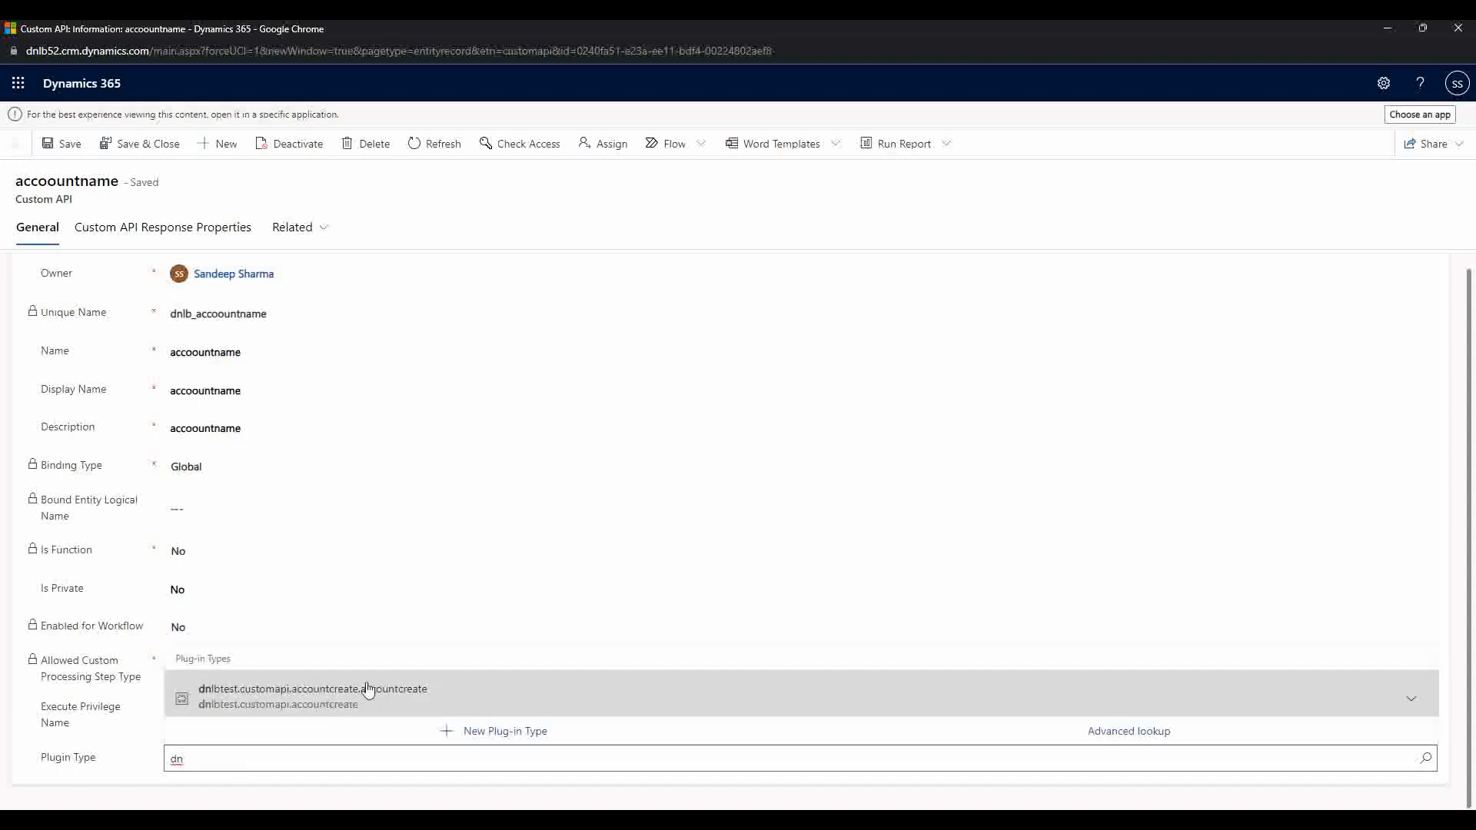
{"action": "left_click", "coordinate": [323, 700]}
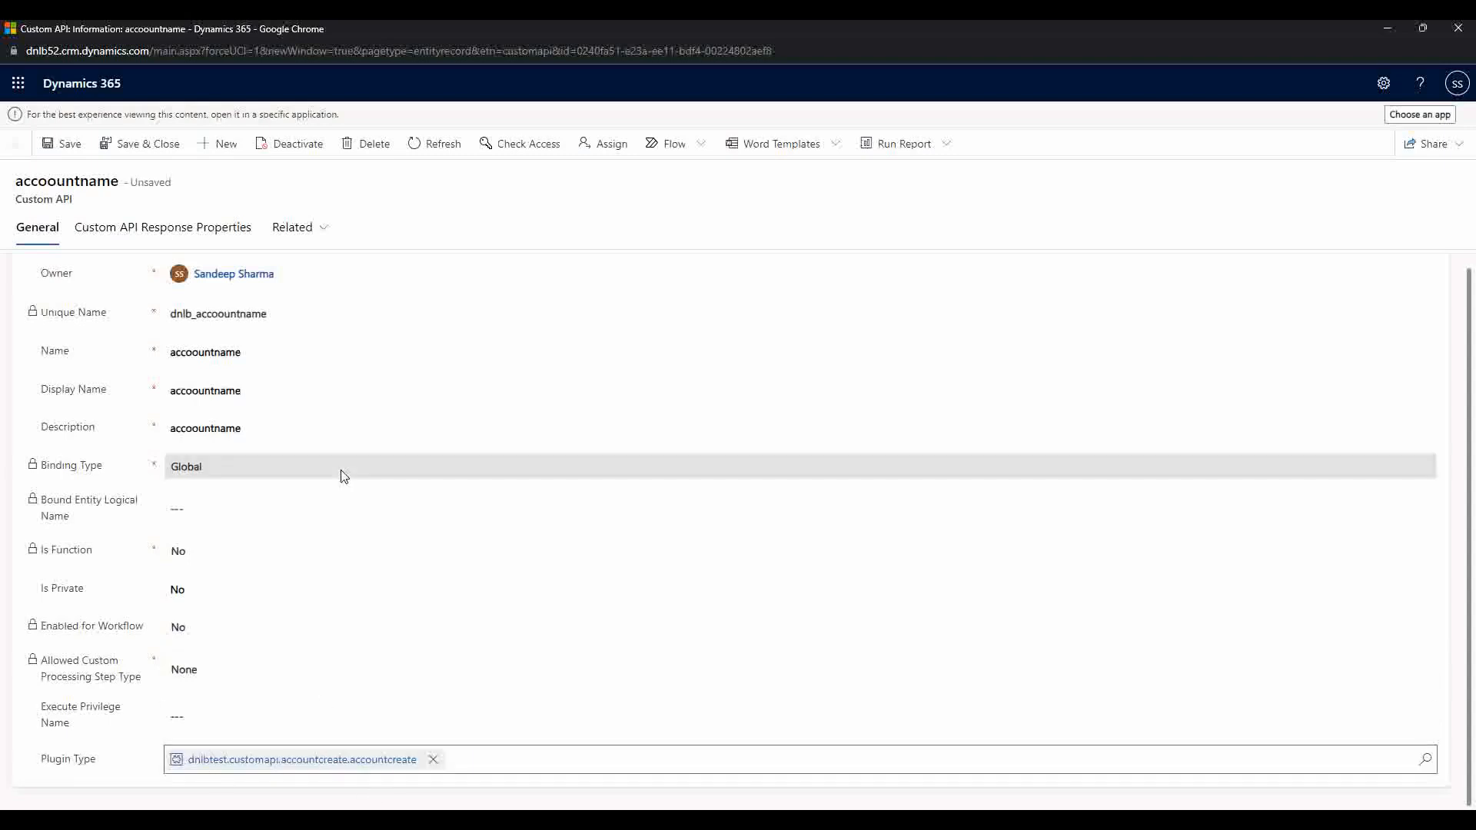
{"action": "left_click", "coordinate": [67, 146]}
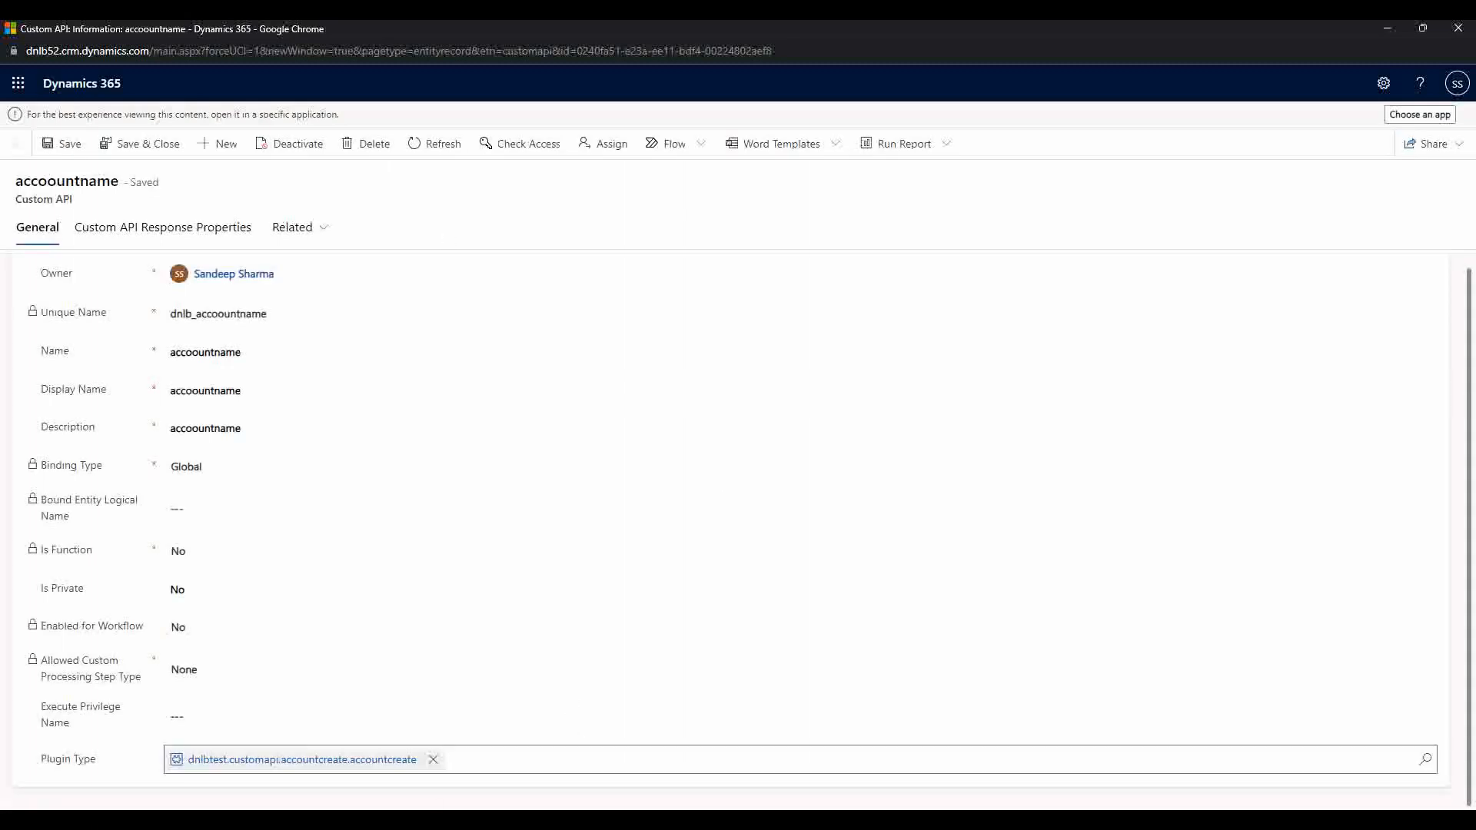
{"action": "mouse_move", "coordinate": [536, 821]}
{"action": "left_click", "coordinate": [551, 767]}
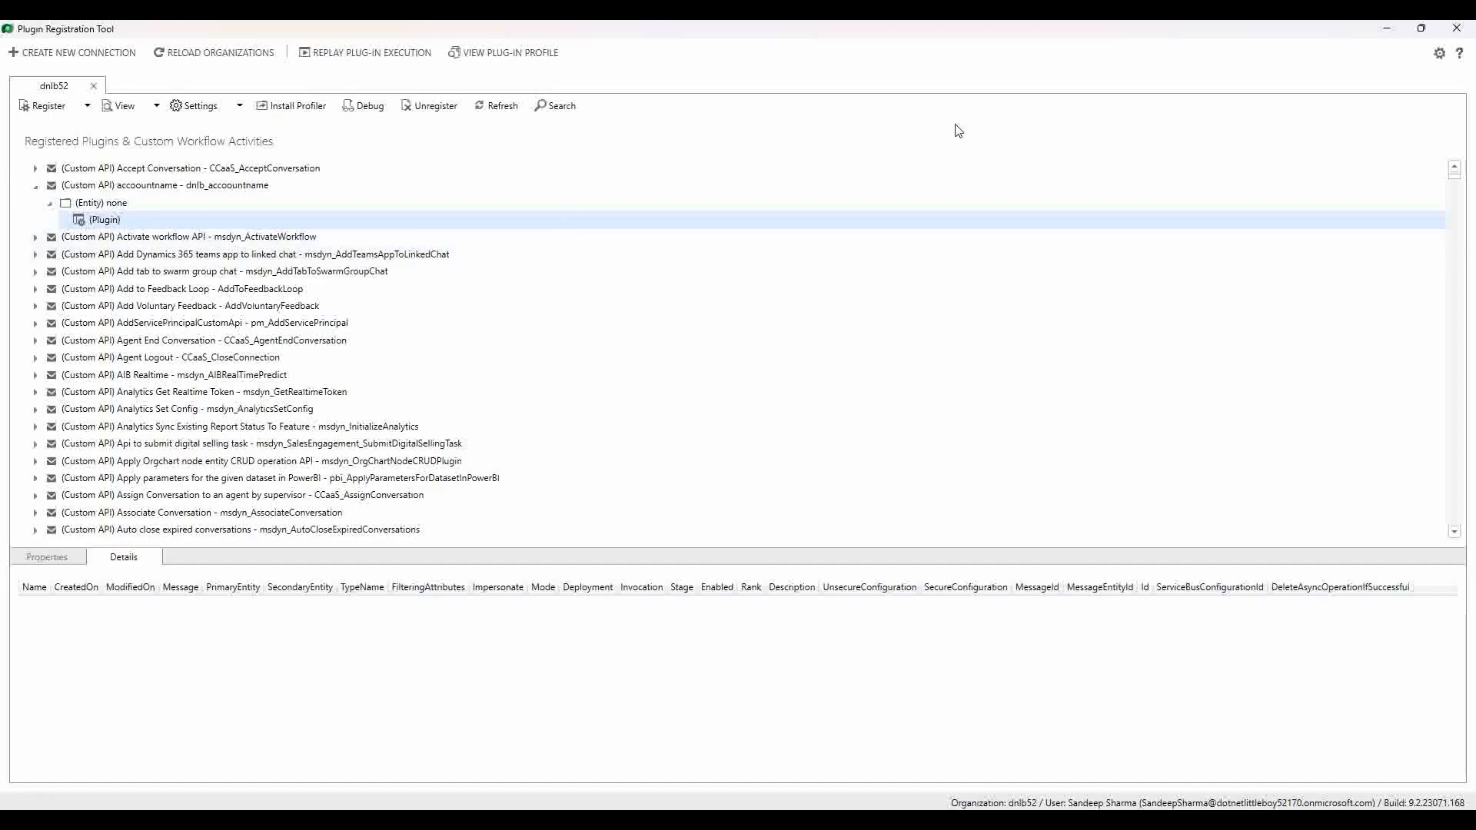
Step: Minimize Plugin Registration Tool and return to Chrome's Power Automate flows list
{"action": "left_click", "coordinate": [1387, 28]}
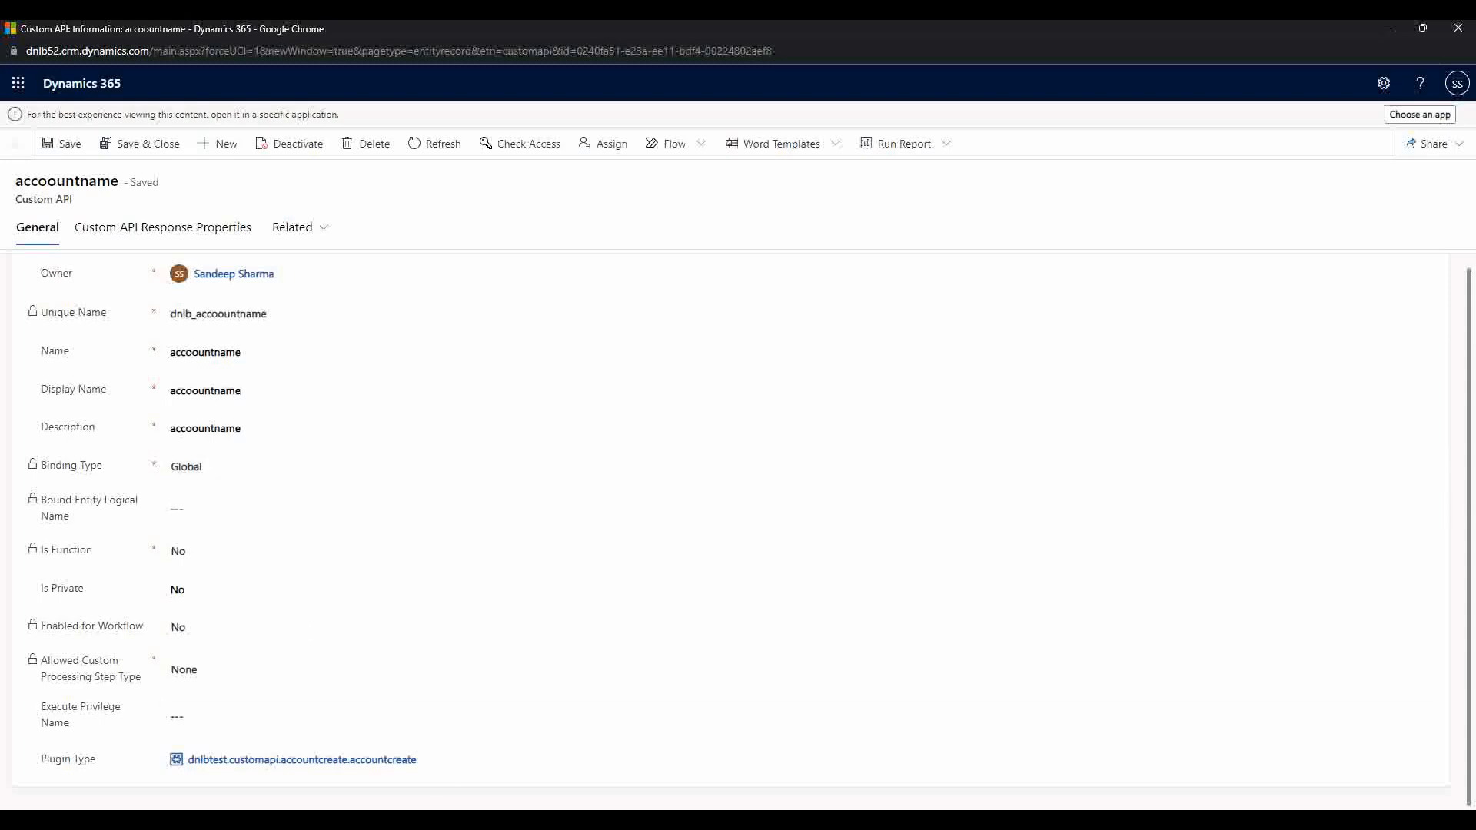
{"action": "mouse_move", "coordinate": [502, 821]}
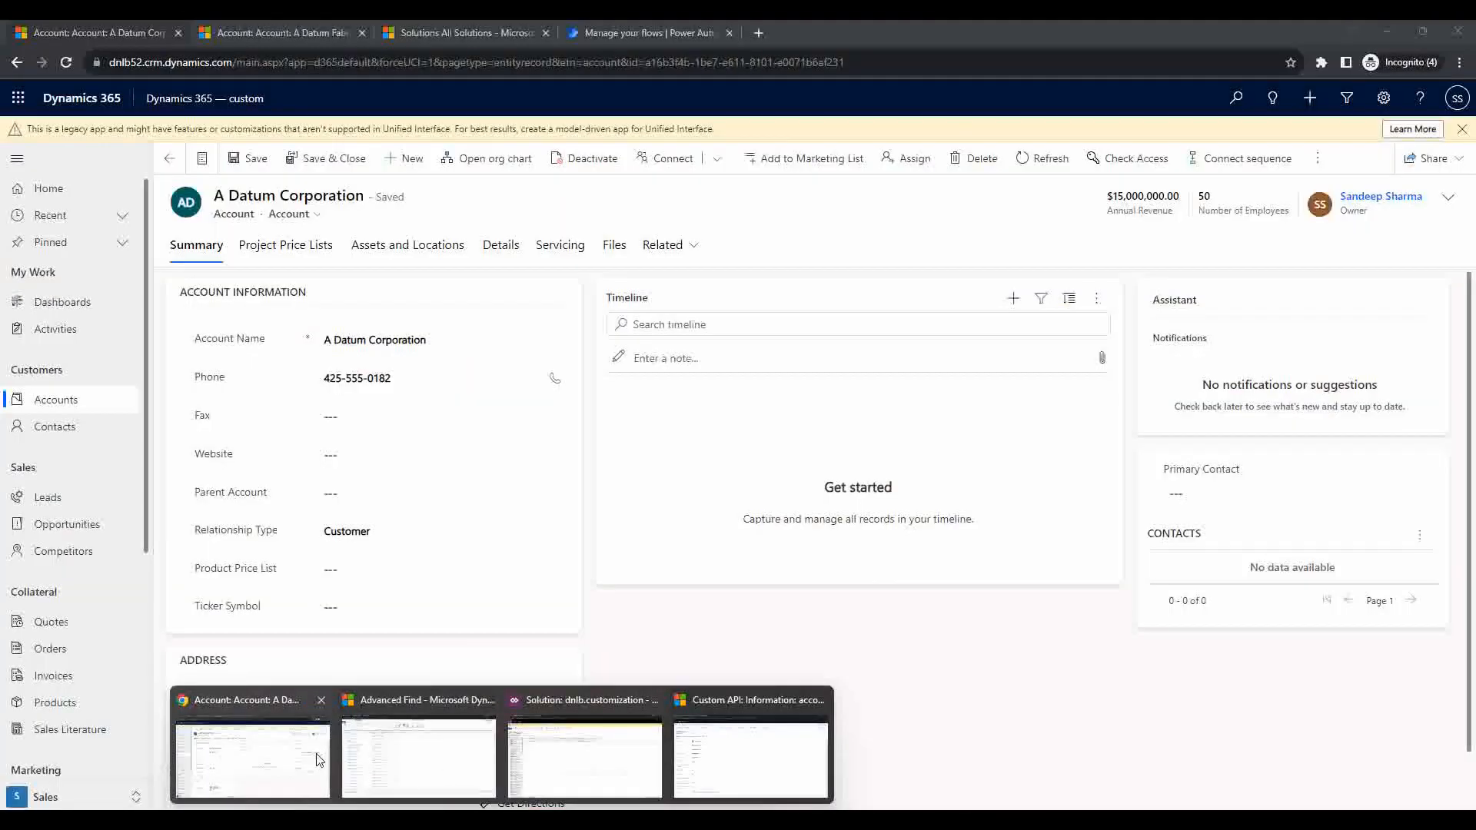
{"action": "left_click", "coordinate": [253, 757]}
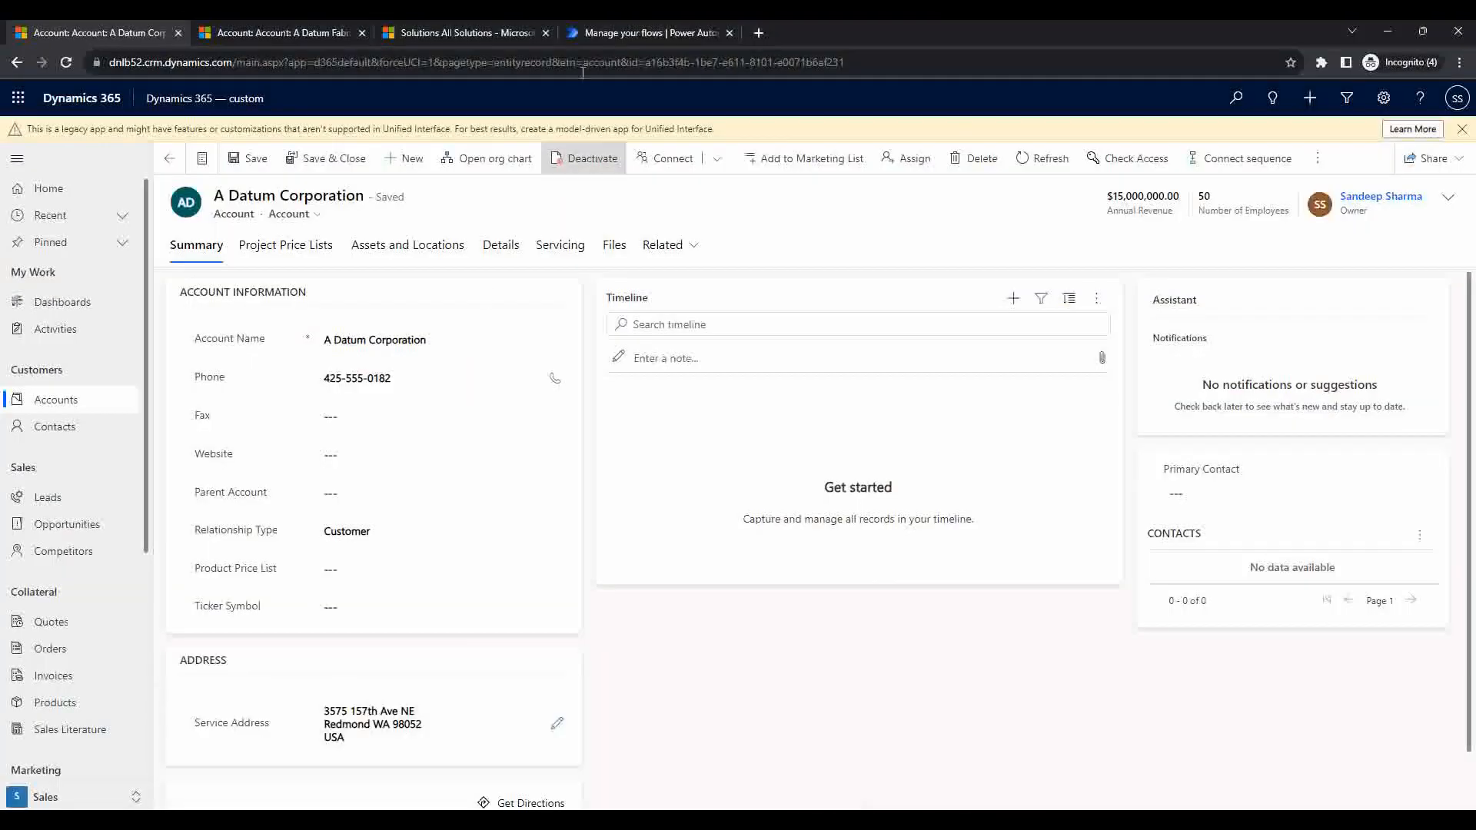
{"action": "left_click", "coordinate": [613, 27]}
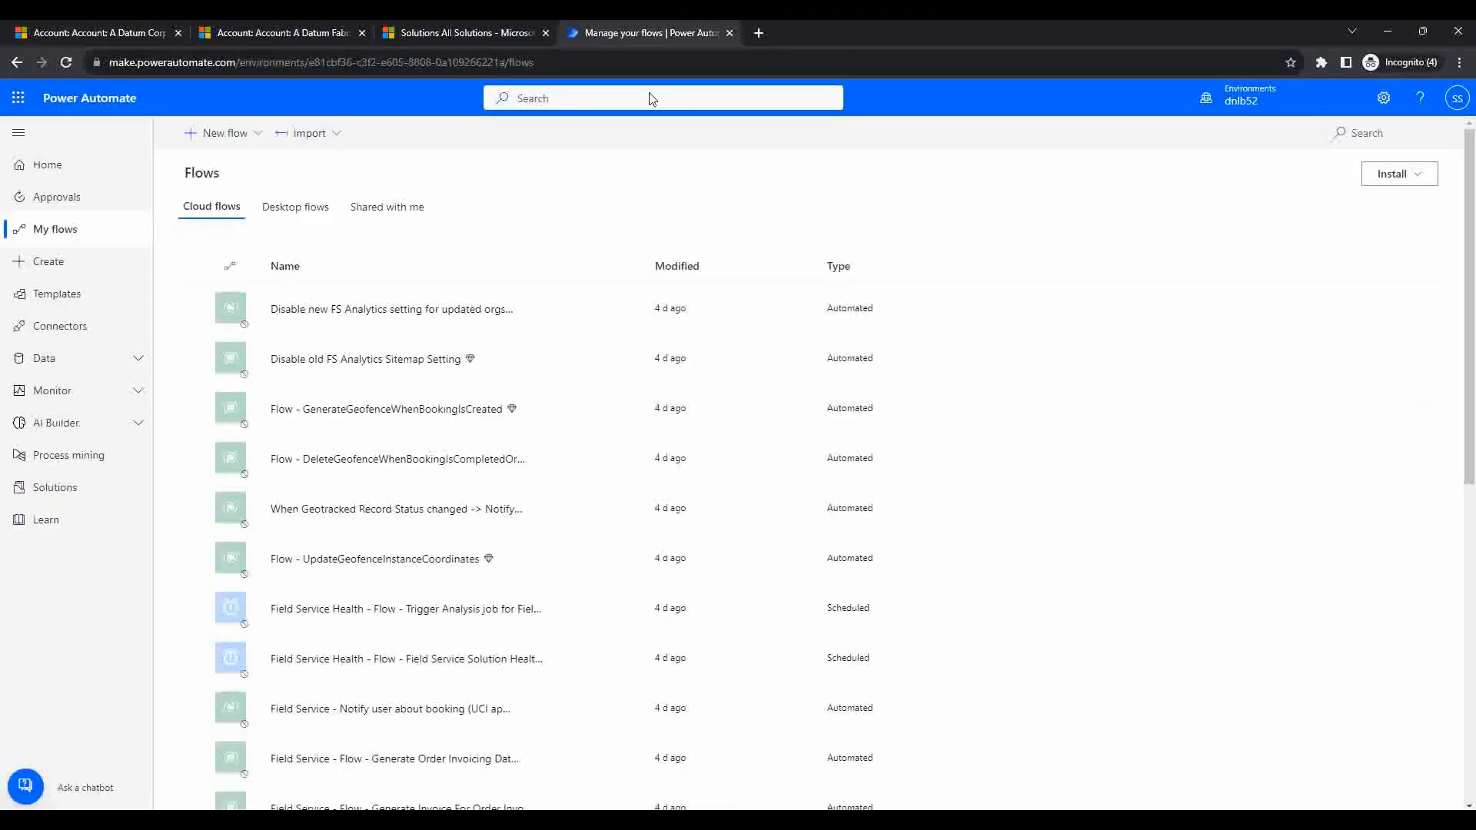
Step: Create an instant cloud flow named 'DNLB Test Account' using the Manually trigger a flow trigger
{"action": "left_click", "coordinate": [254, 138]}
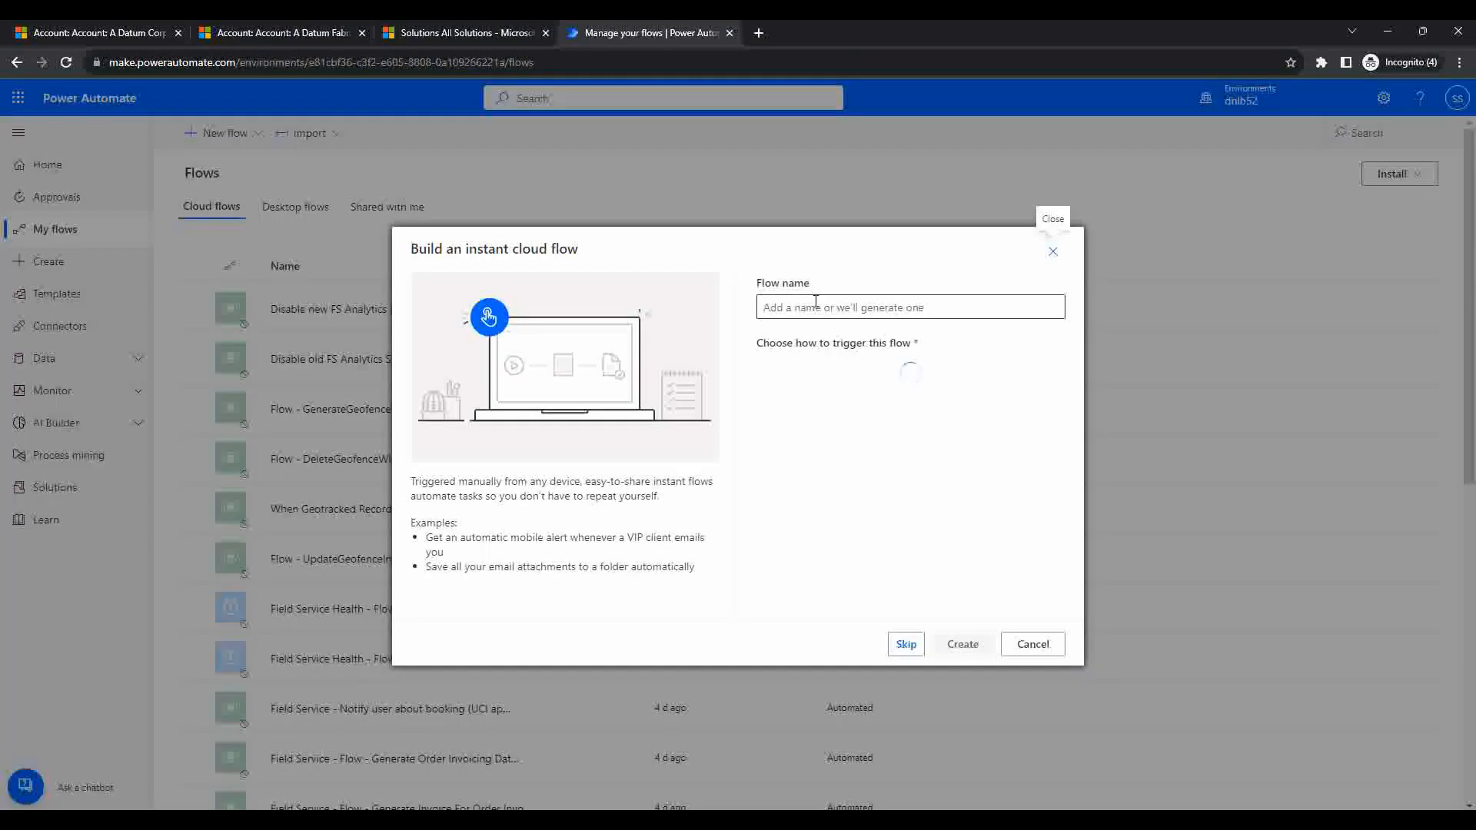
{"action": "left_click", "coordinate": [815, 302]}
{"action": "type", "text": "D"}
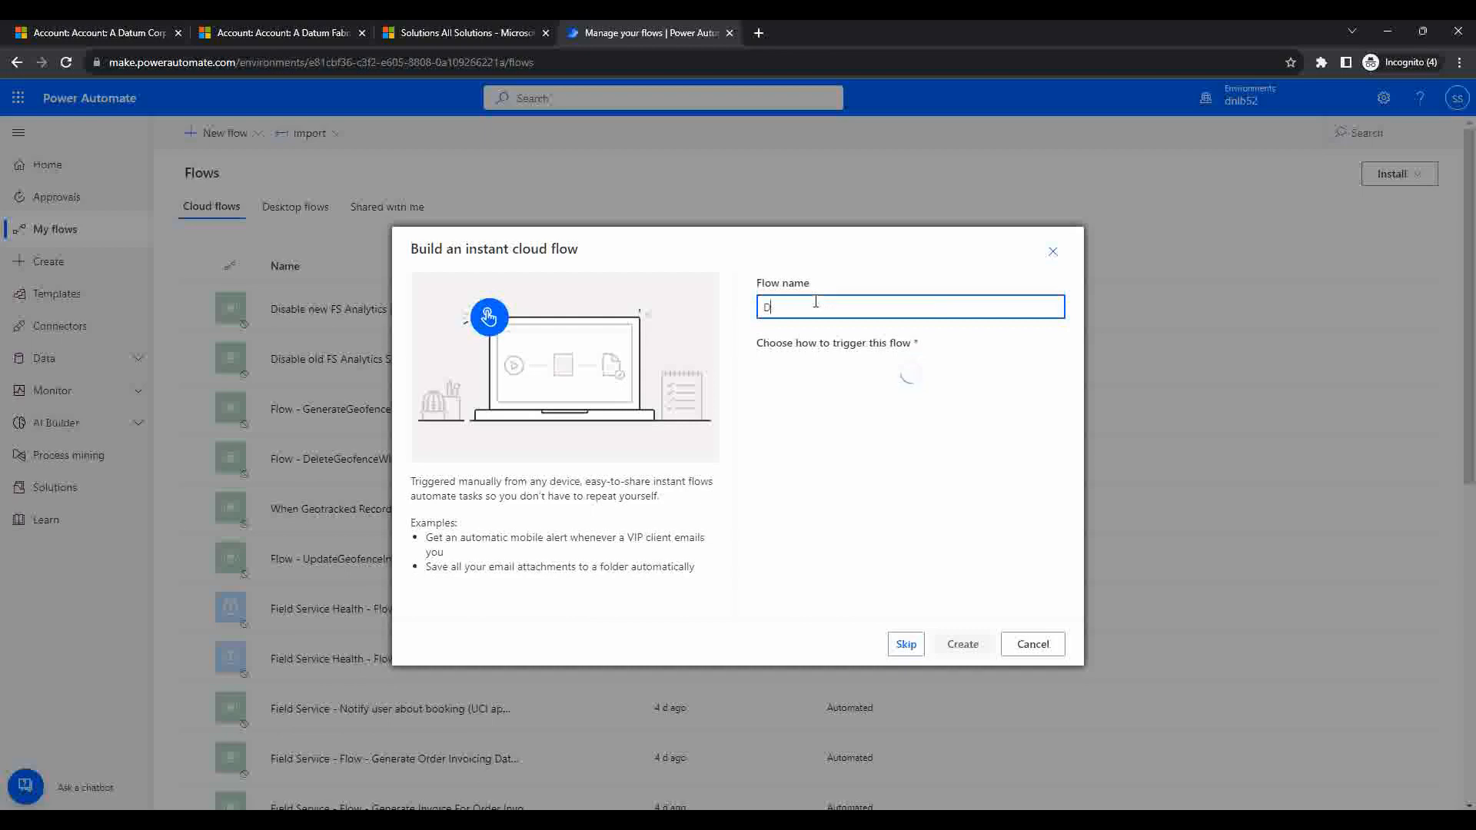
{"action": "type", "text": "NLB Te"}
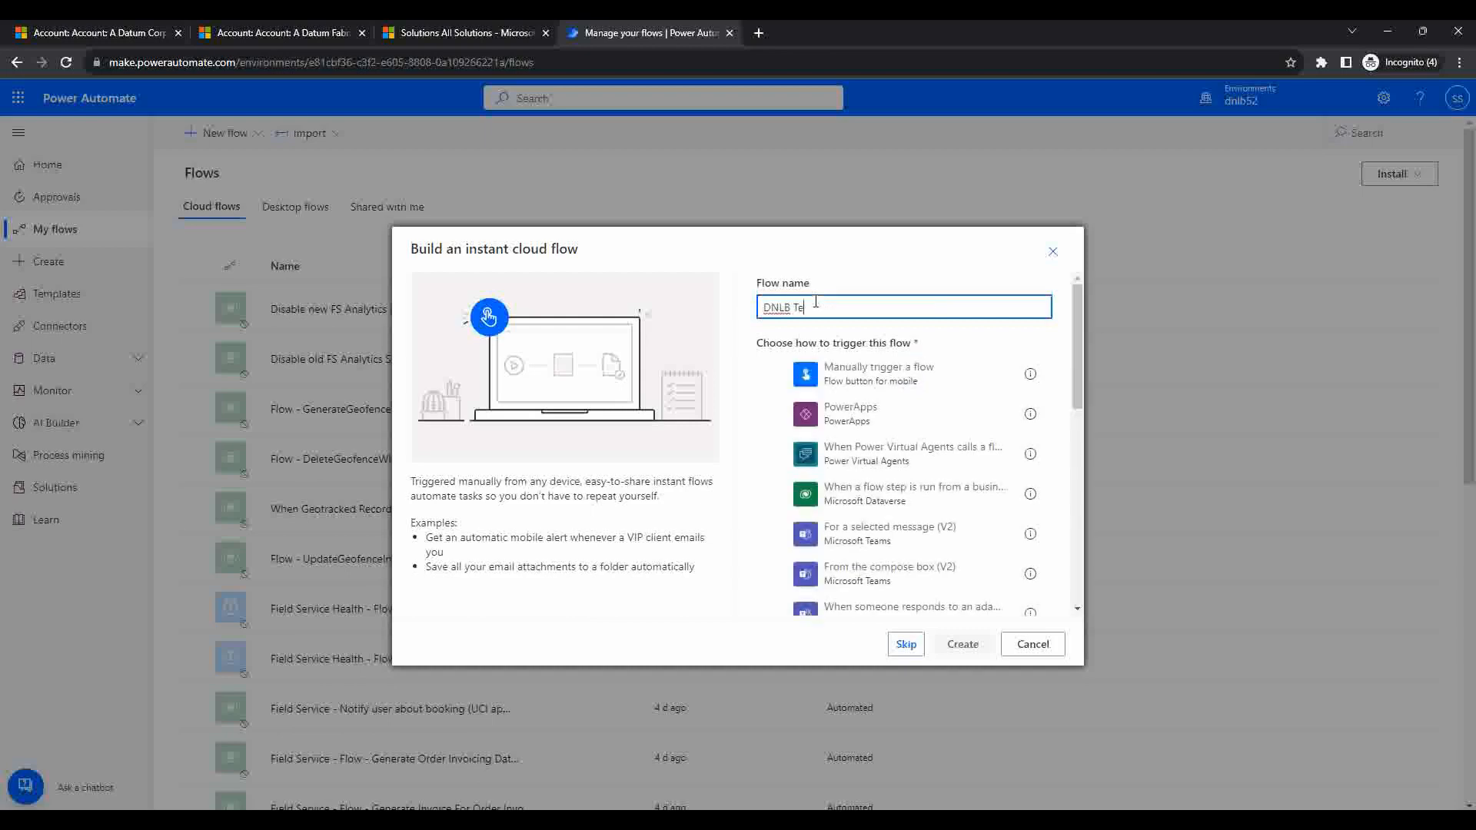
{"action": "type", "text": "st Account"}
{"action": "left_click", "coordinate": [920, 377]}
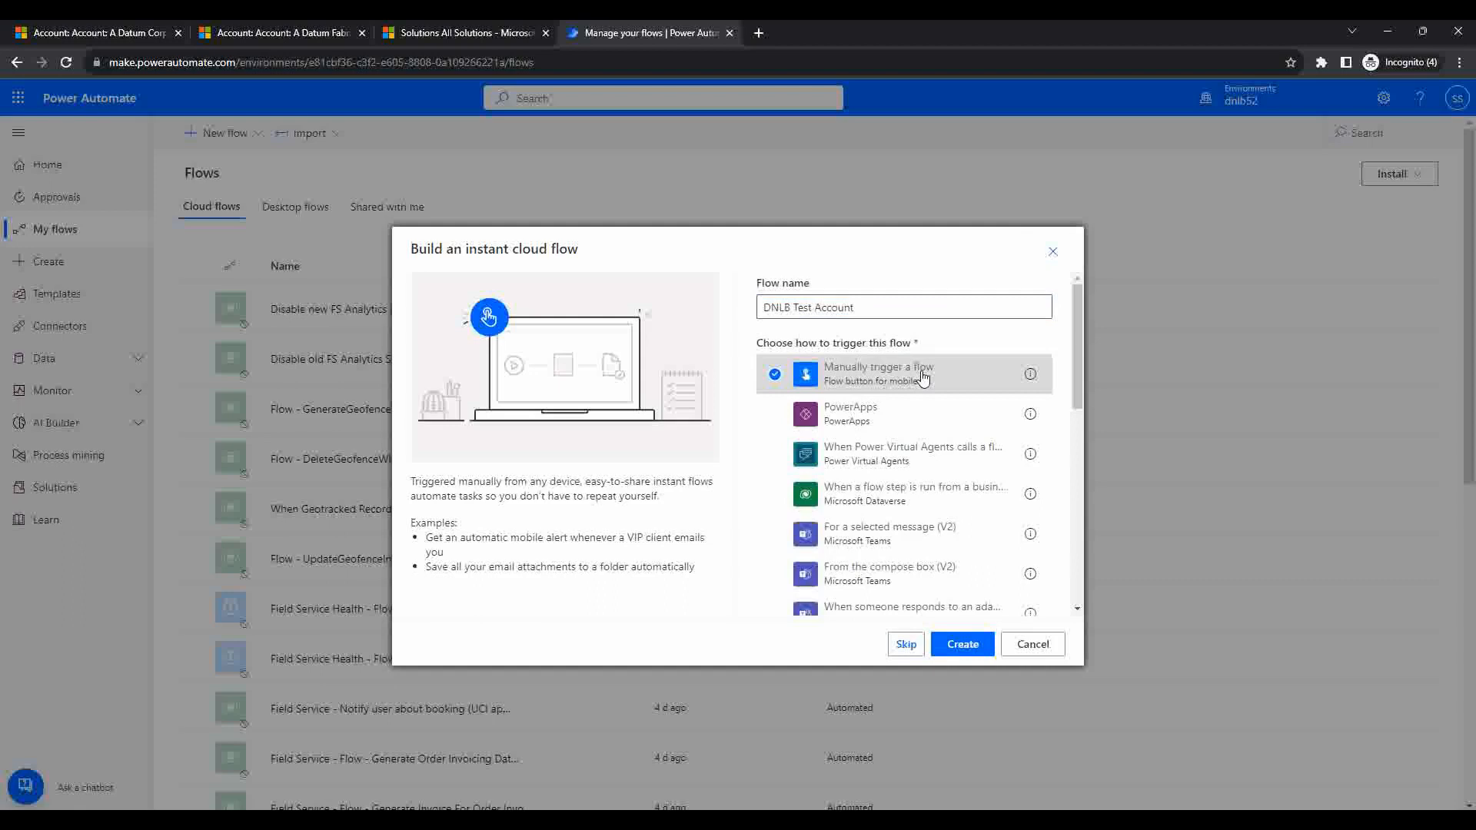
{"action": "left_click", "coordinate": [962, 644]}
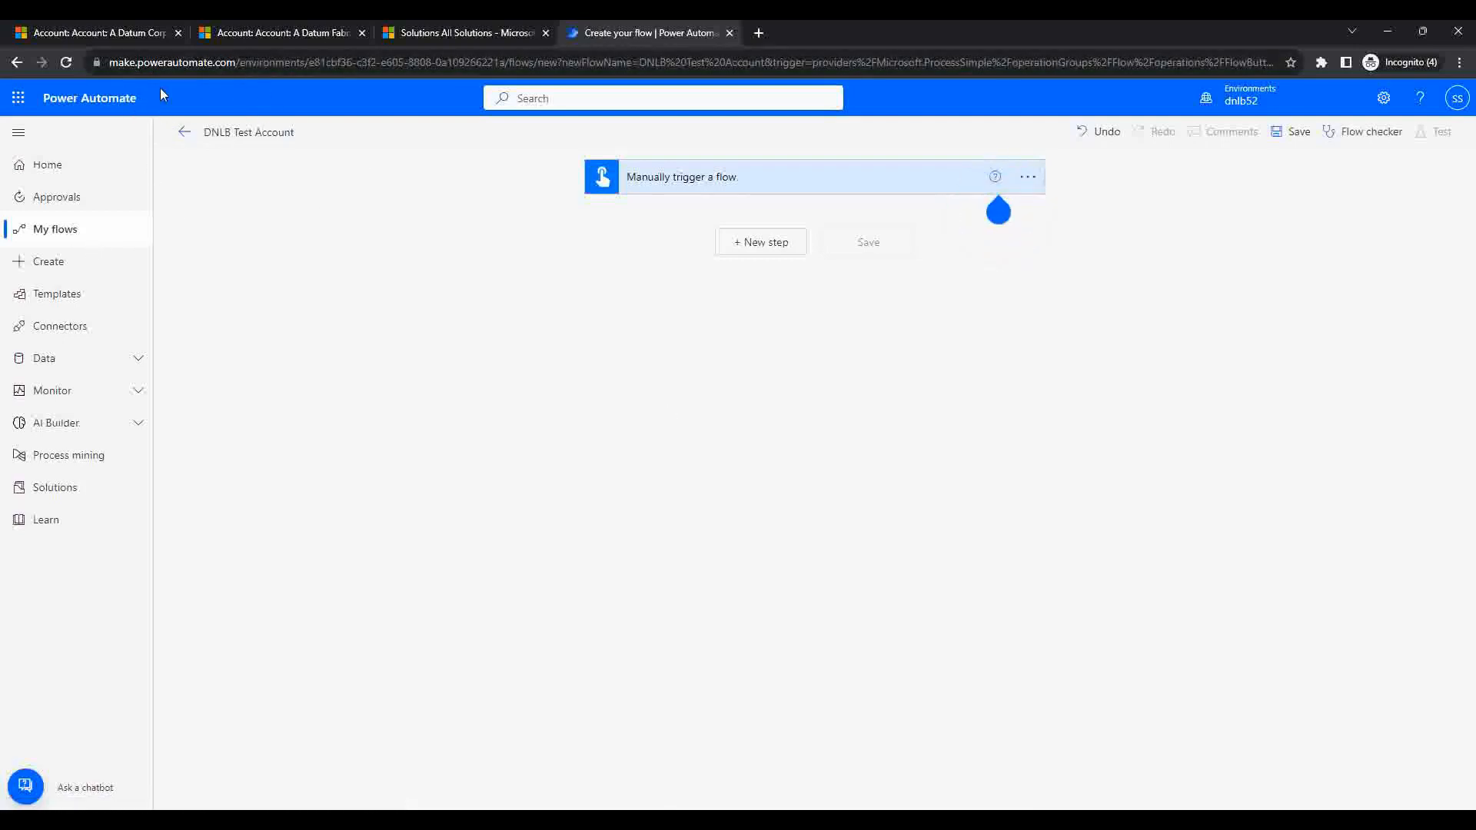
Step: Check the environment, then add a Microsoft Dataverse 'Perform an unbound action' step under the trigger
{"action": "left_click", "coordinate": [1242, 98]}
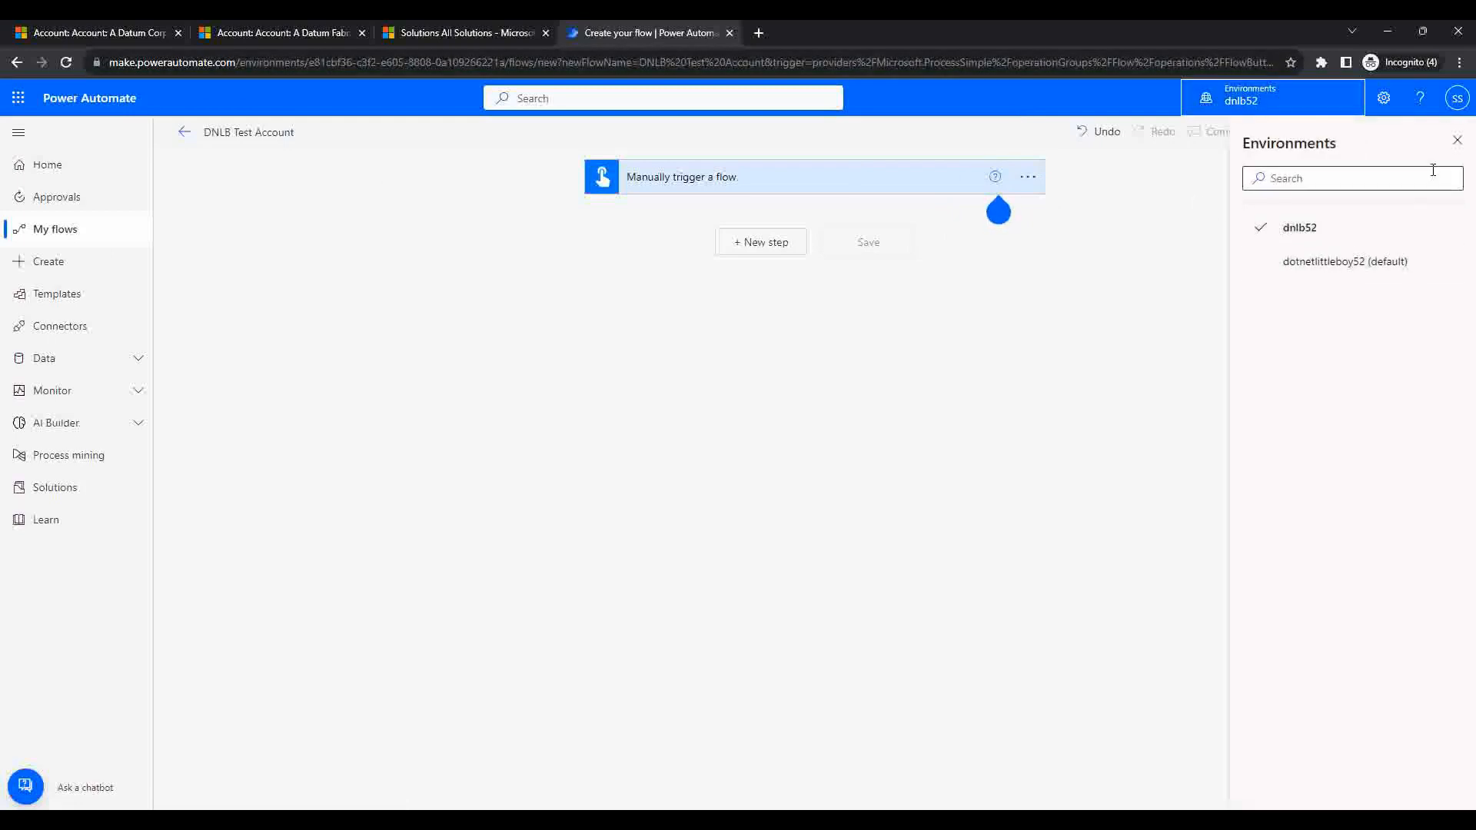
{"action": "left_click", "coordinate": [1457, 140]}
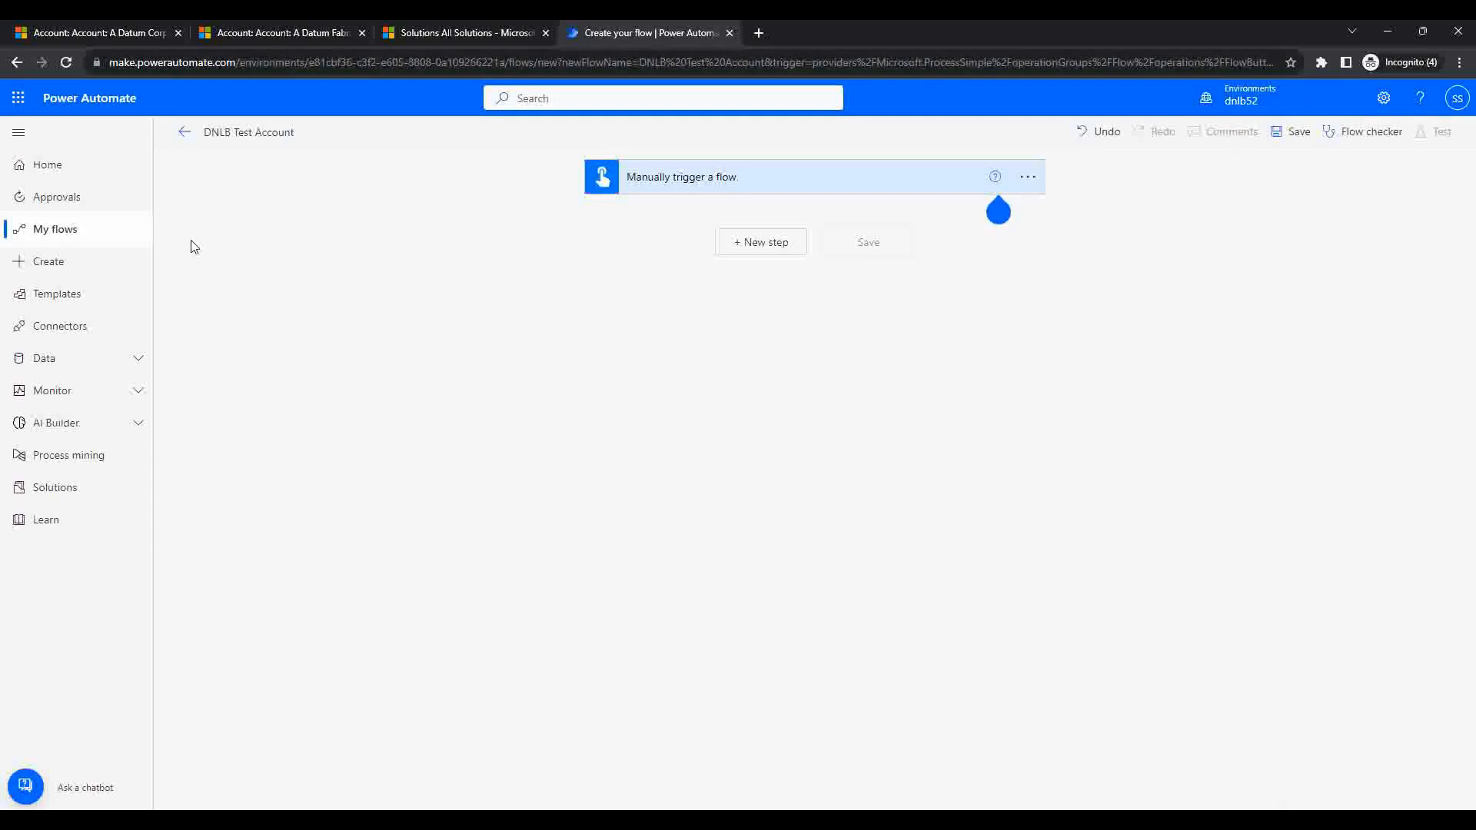
{"action": "left_click", "coordinate": [745, 252]}
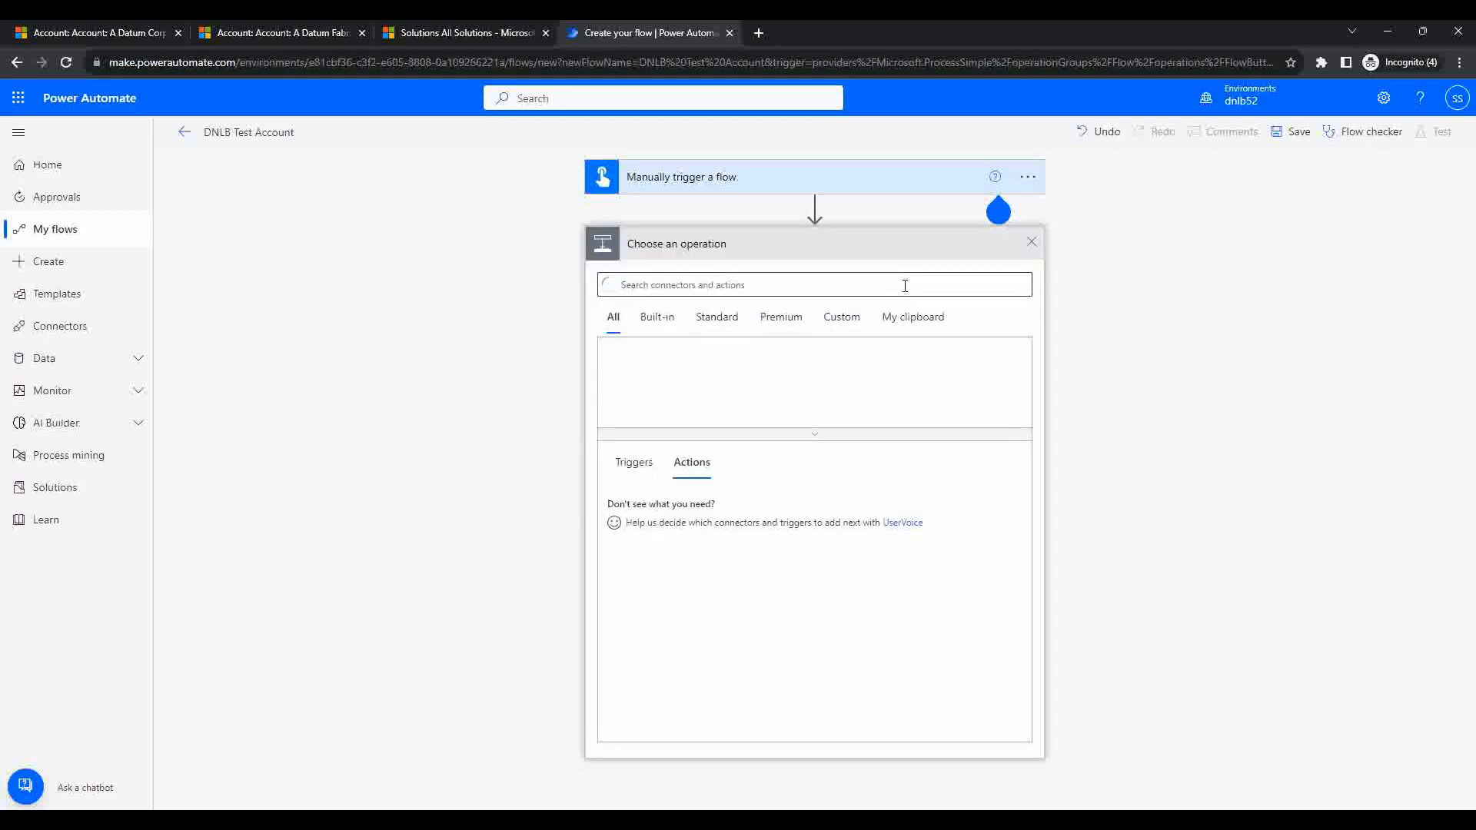
{"action": "left_click", "coordinate": [984, 375]}
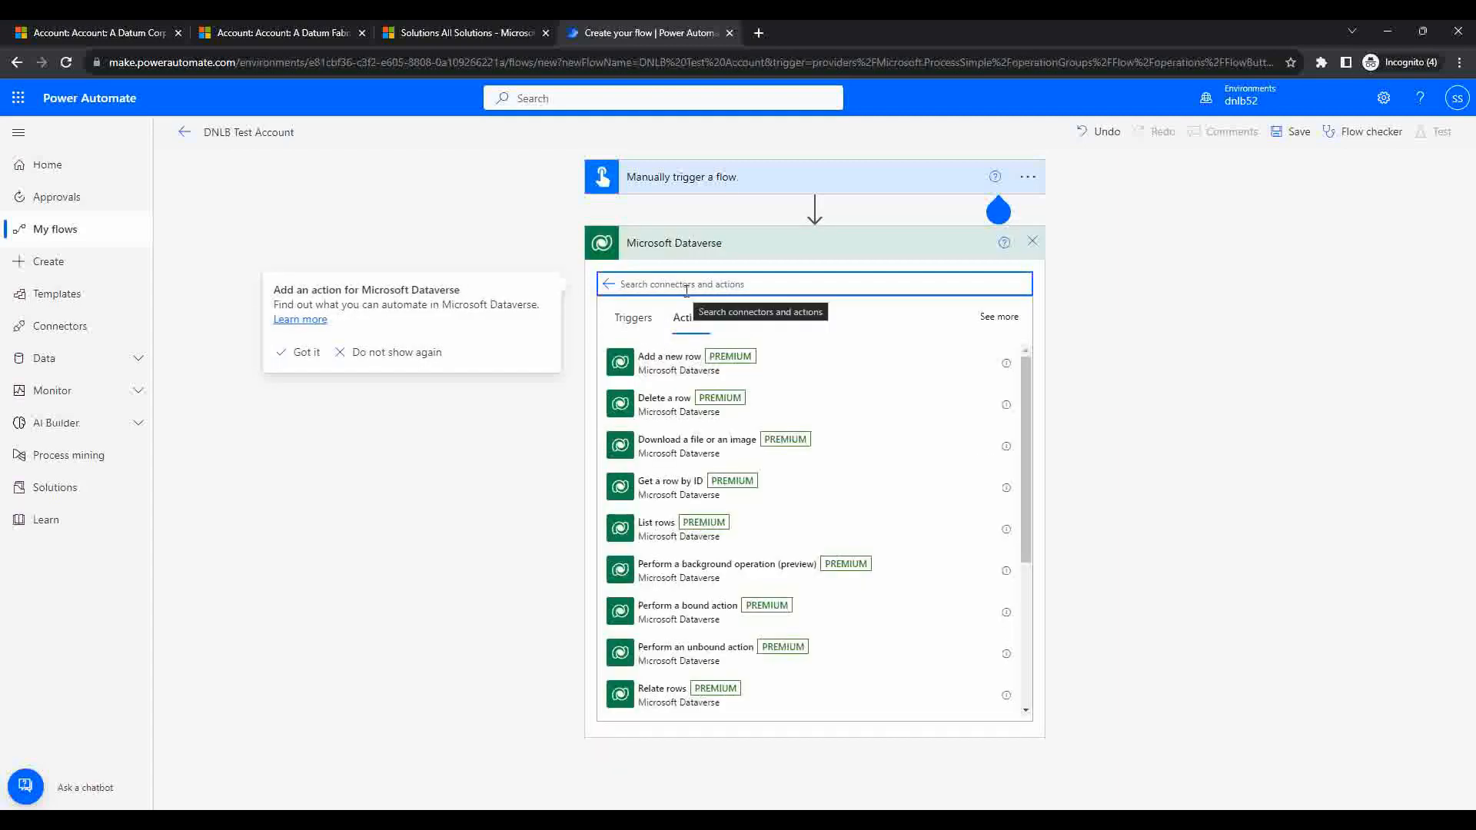
{"action": "type", "text": "unbo"}
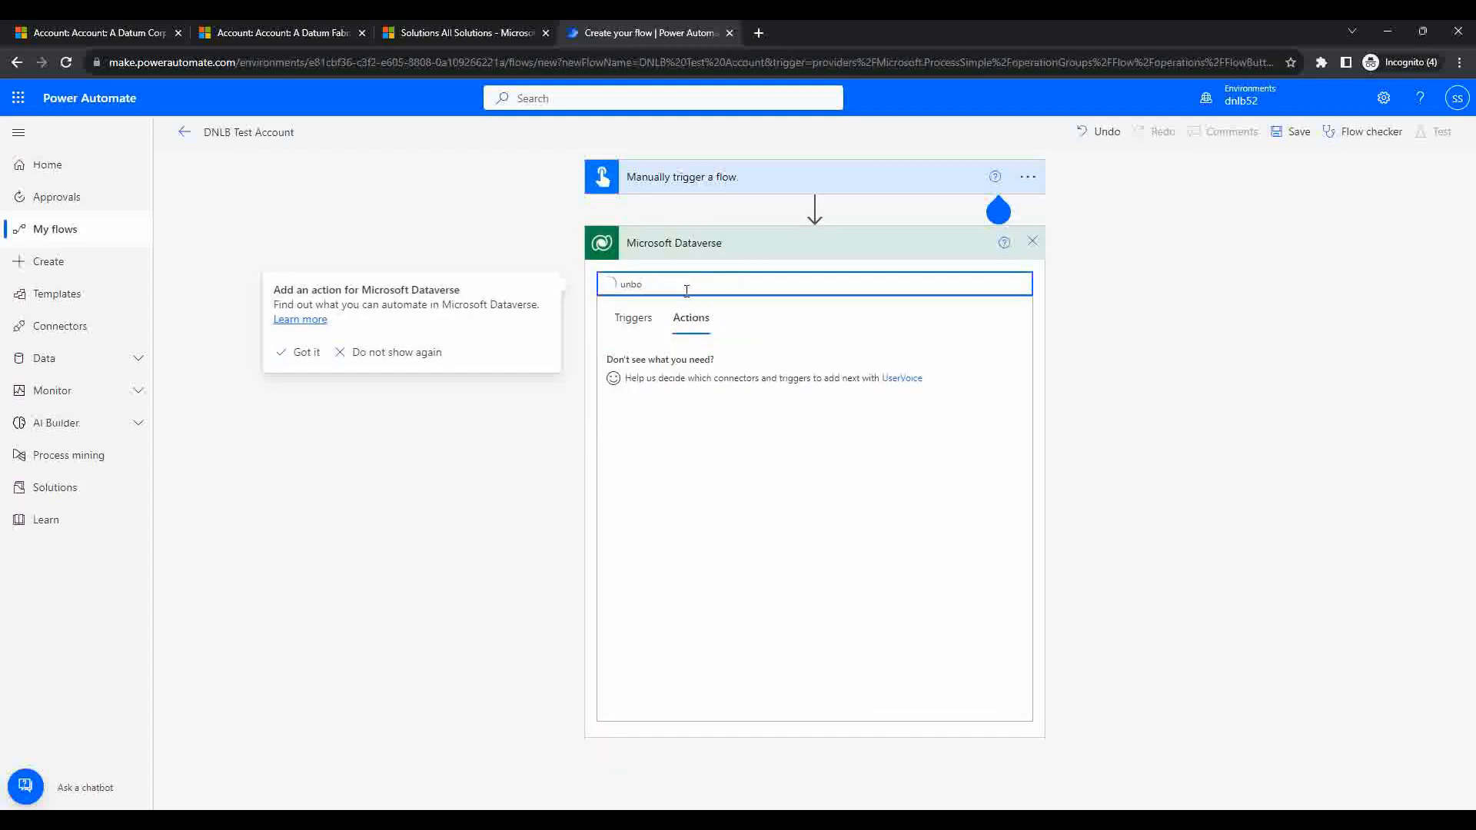
{"action": "left_click", "coordinate": [689, 372]}
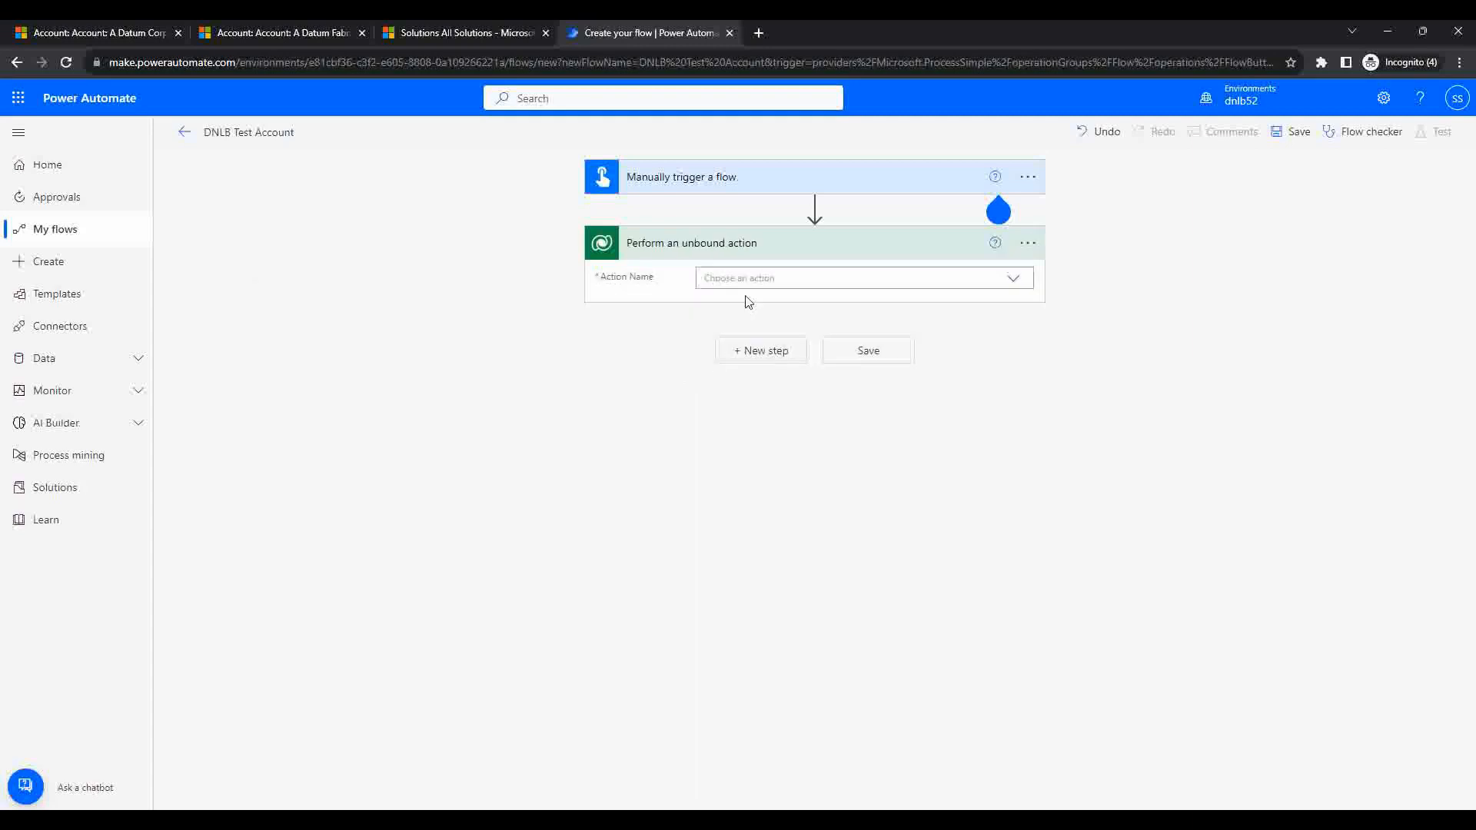
Step: Browse the Action Name list and try selecting the dnlb_accountcreate action
{"action": "left_click", "coordinate": [753, 281]}
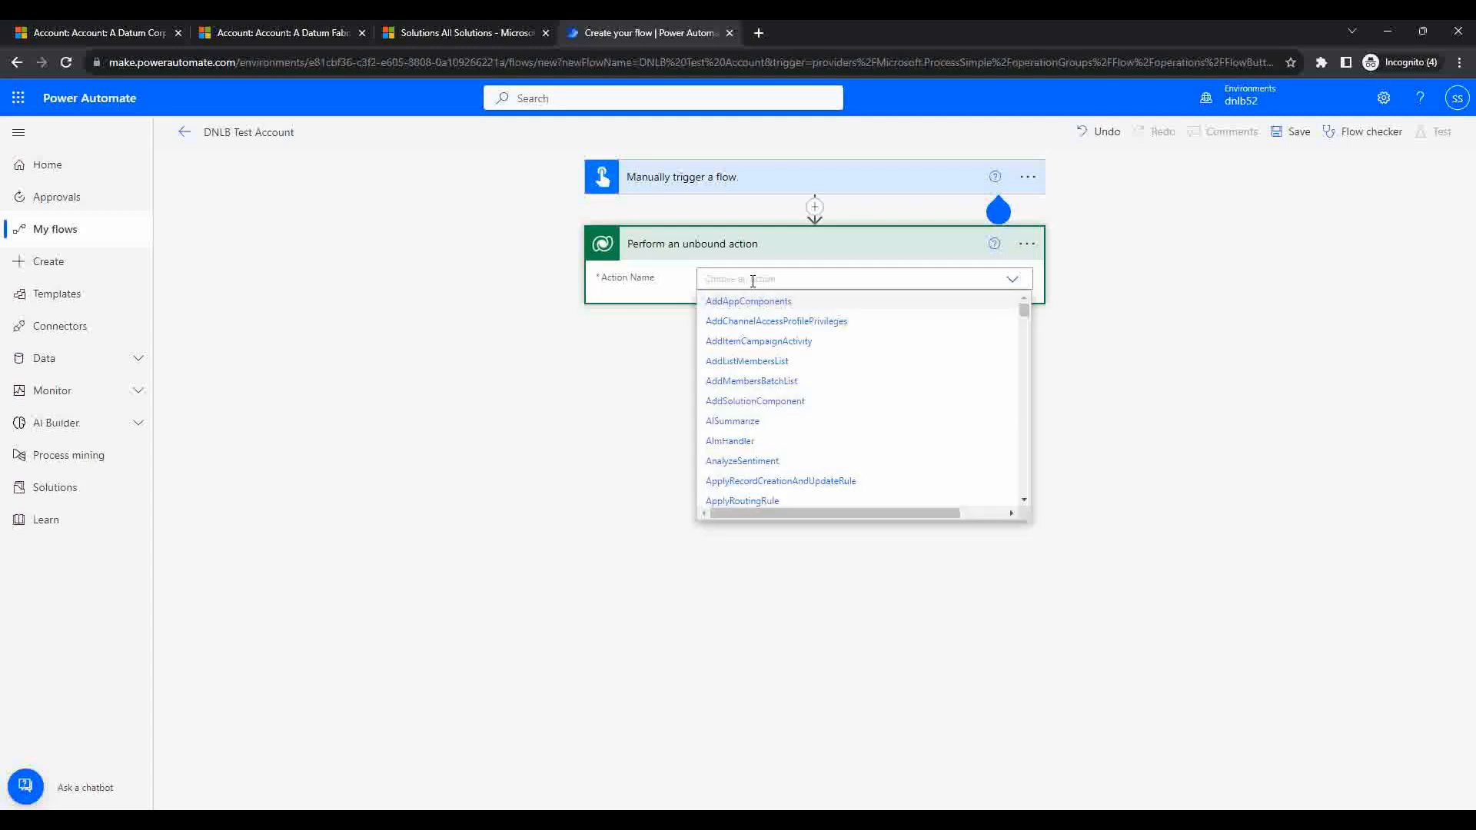
{"action": "scroll", "coordinate": [863, 427], "scroll_direction": "down", "scroll_amount": 5}
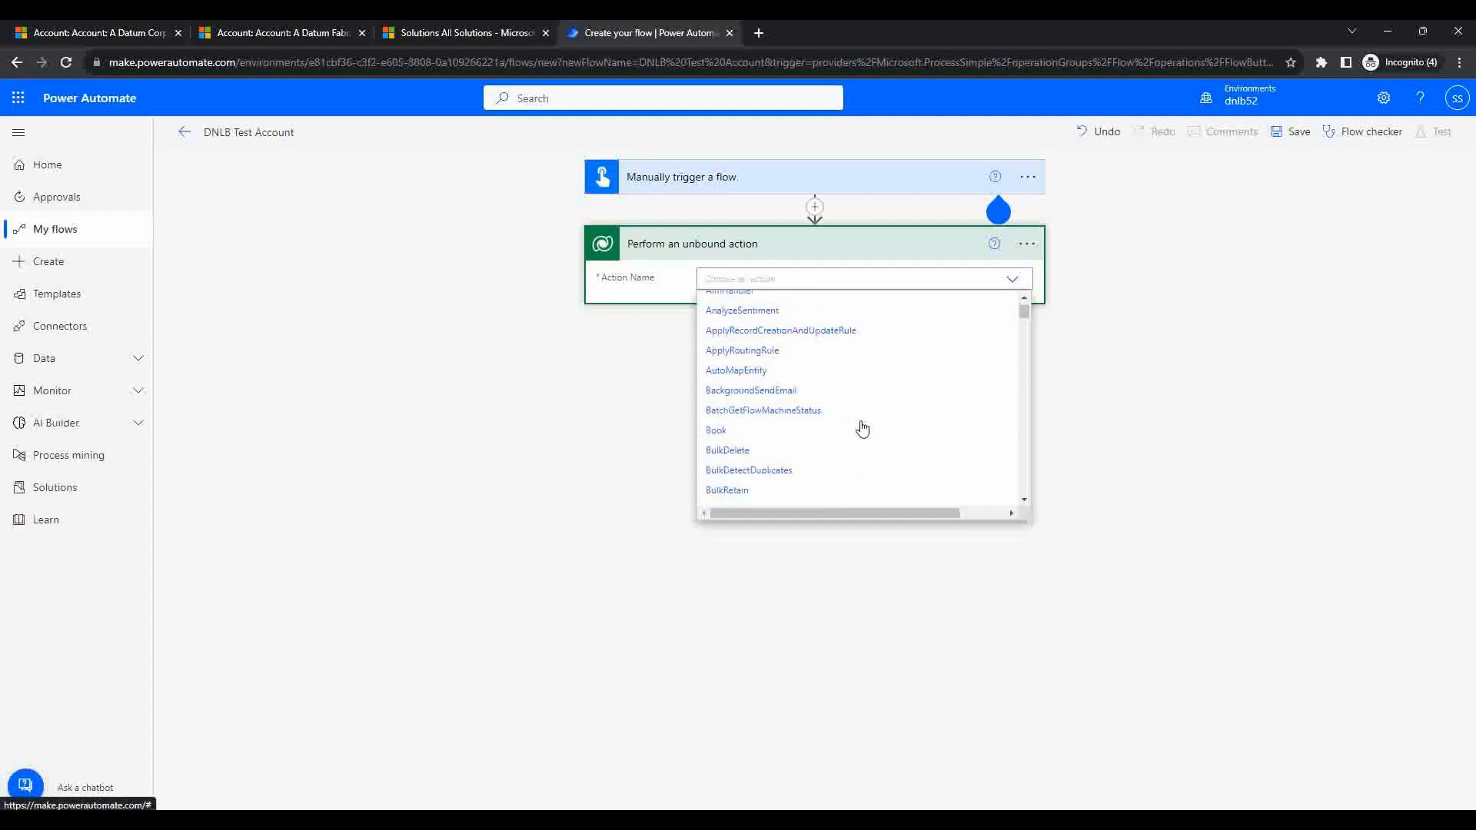
{"action": "scroll", "coordinate": [863, 428], "scroll_direction": "down", "scroll_amount": 10}
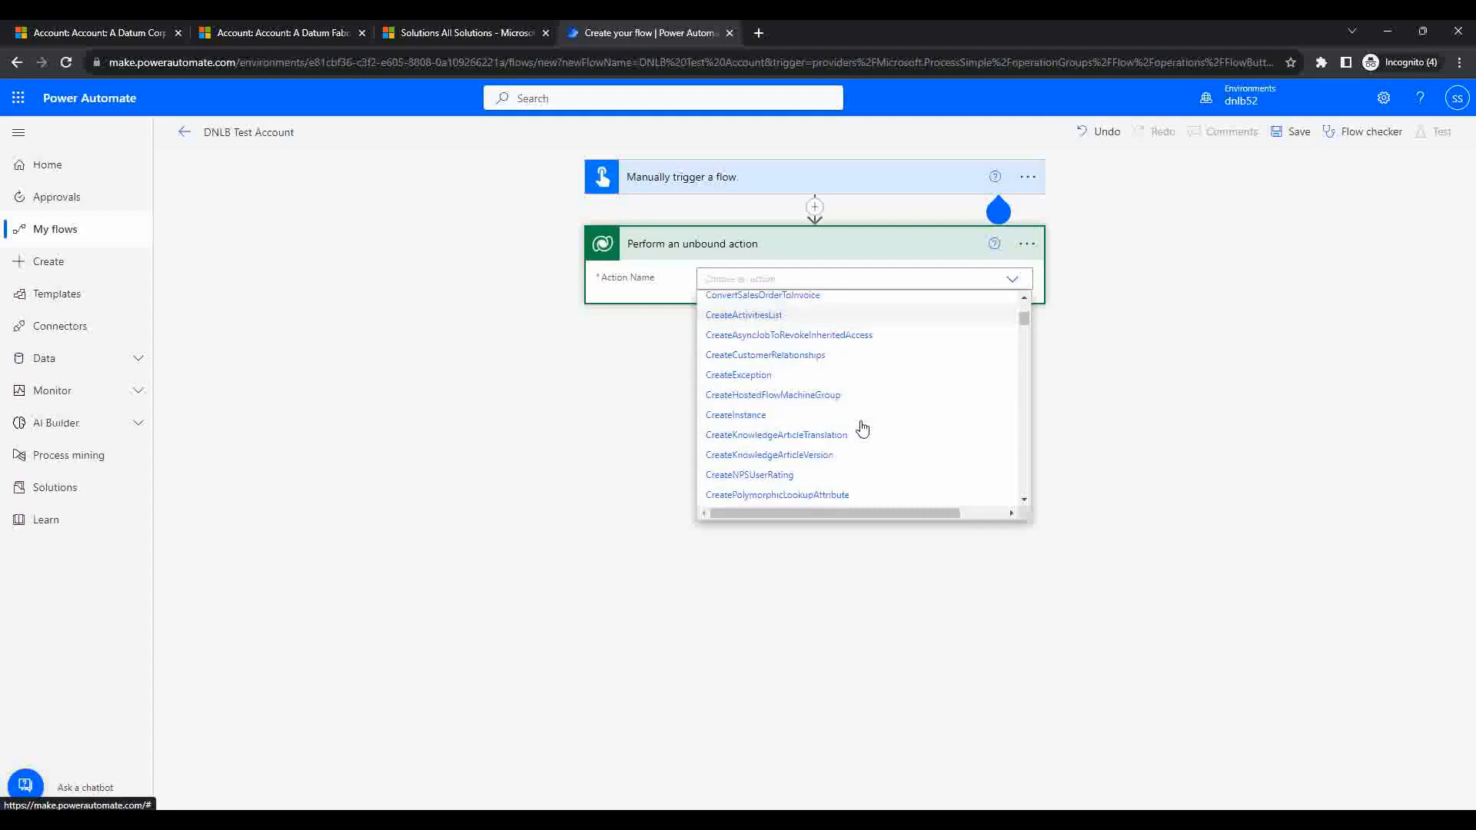
{"action": "scroll", "coordinate": [863, 427], "scroll_direction": "down", "scroll_amount": 6}
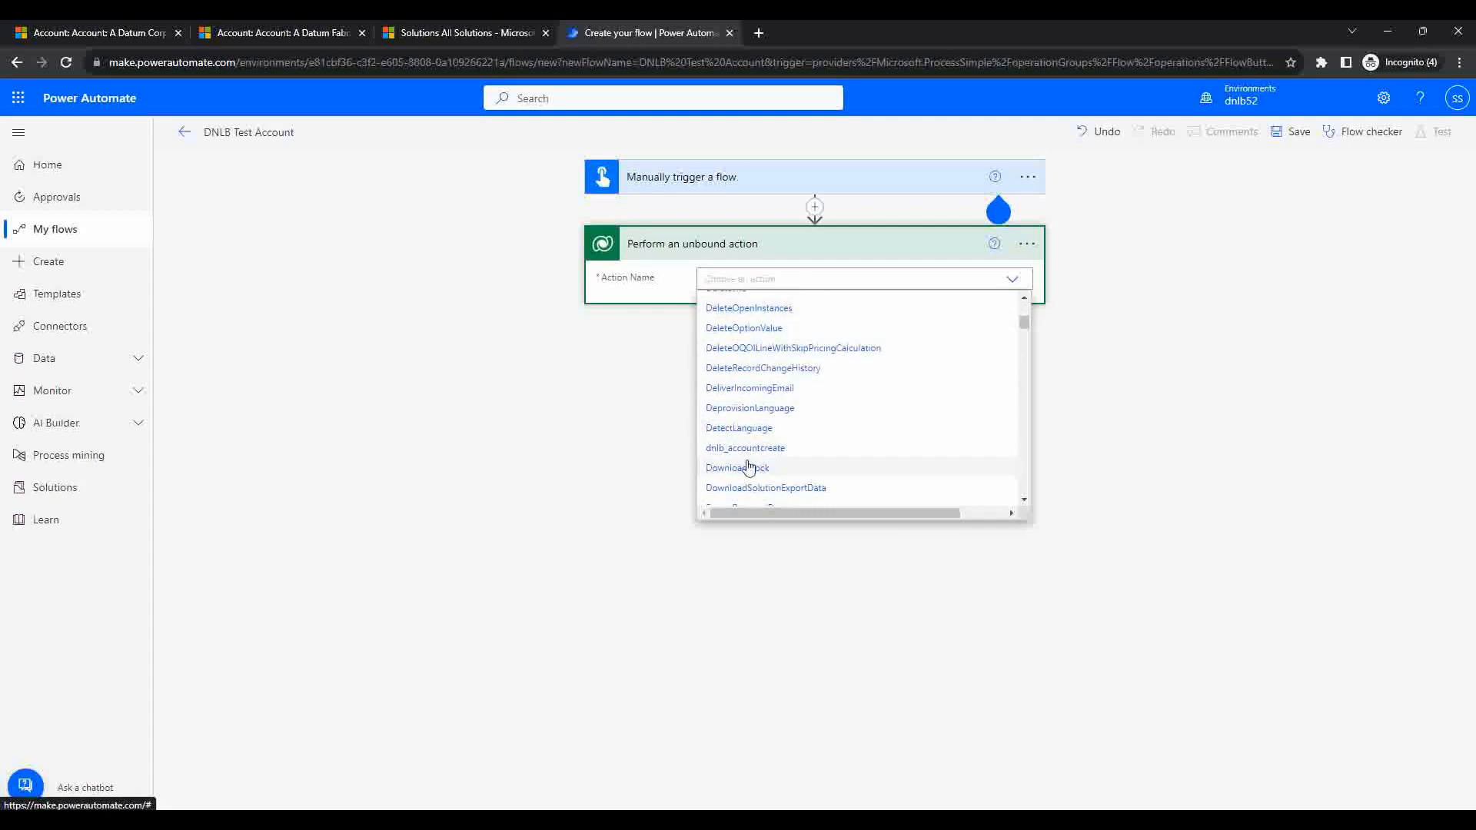
{"action": "left_click", "coordinate": [446, 501]}
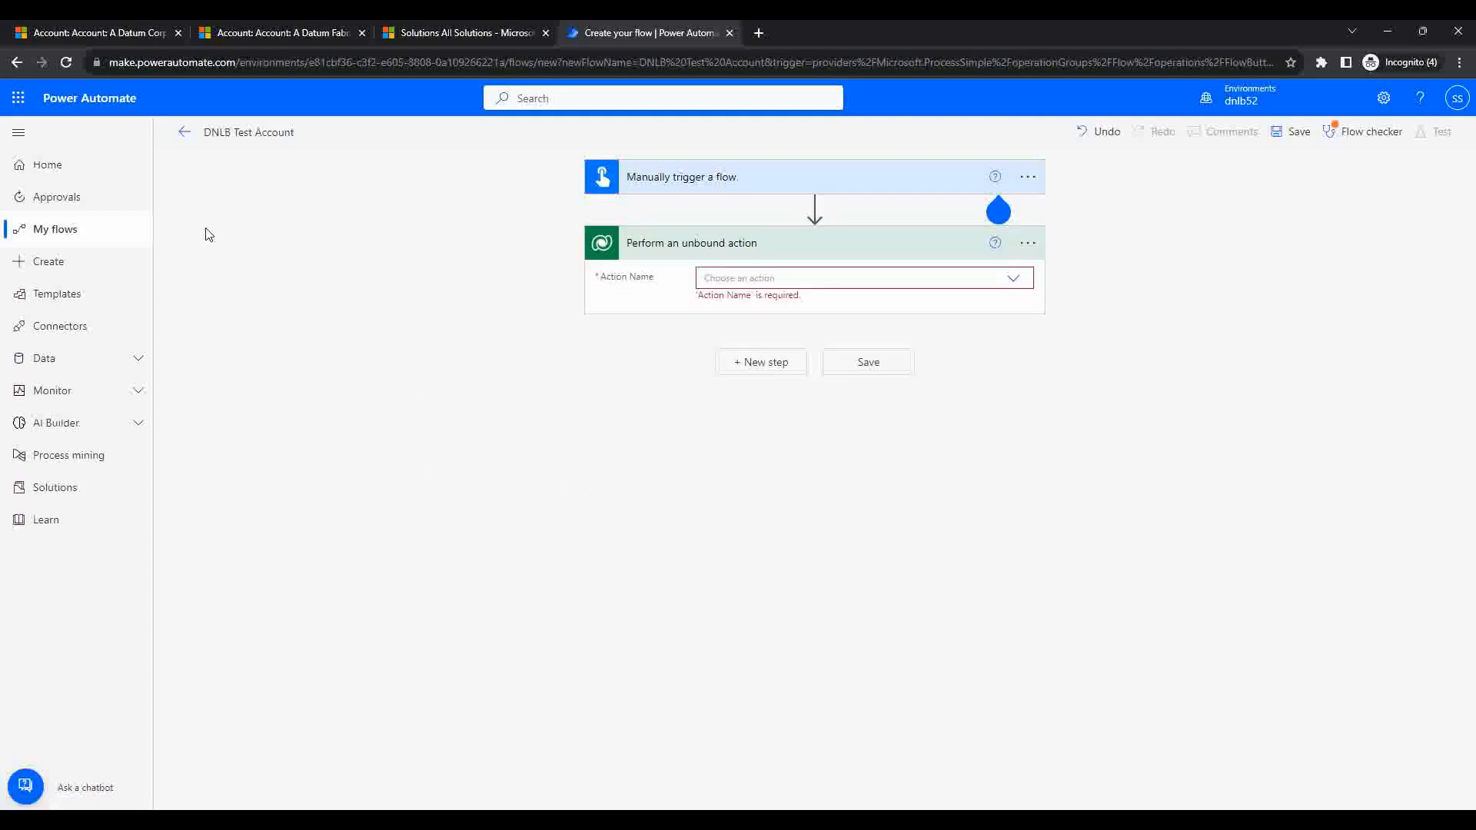
Step: Reload the flow editor, confirming Reload in the Reload site? dialog
{"action": "left_click", "coordinate": [66, 62]}
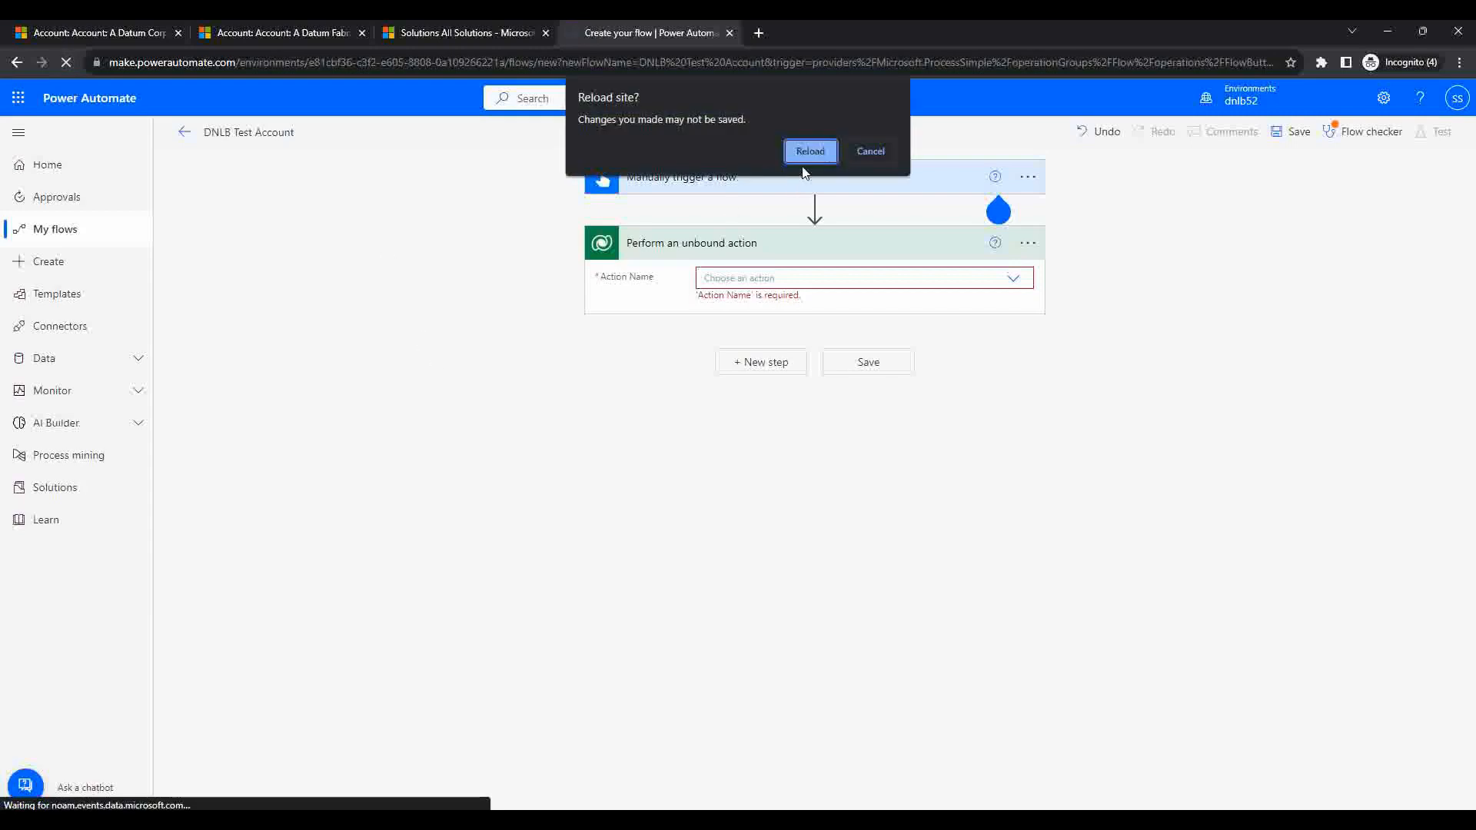
{"action": "left_click", "coordinate": [827, 153]}
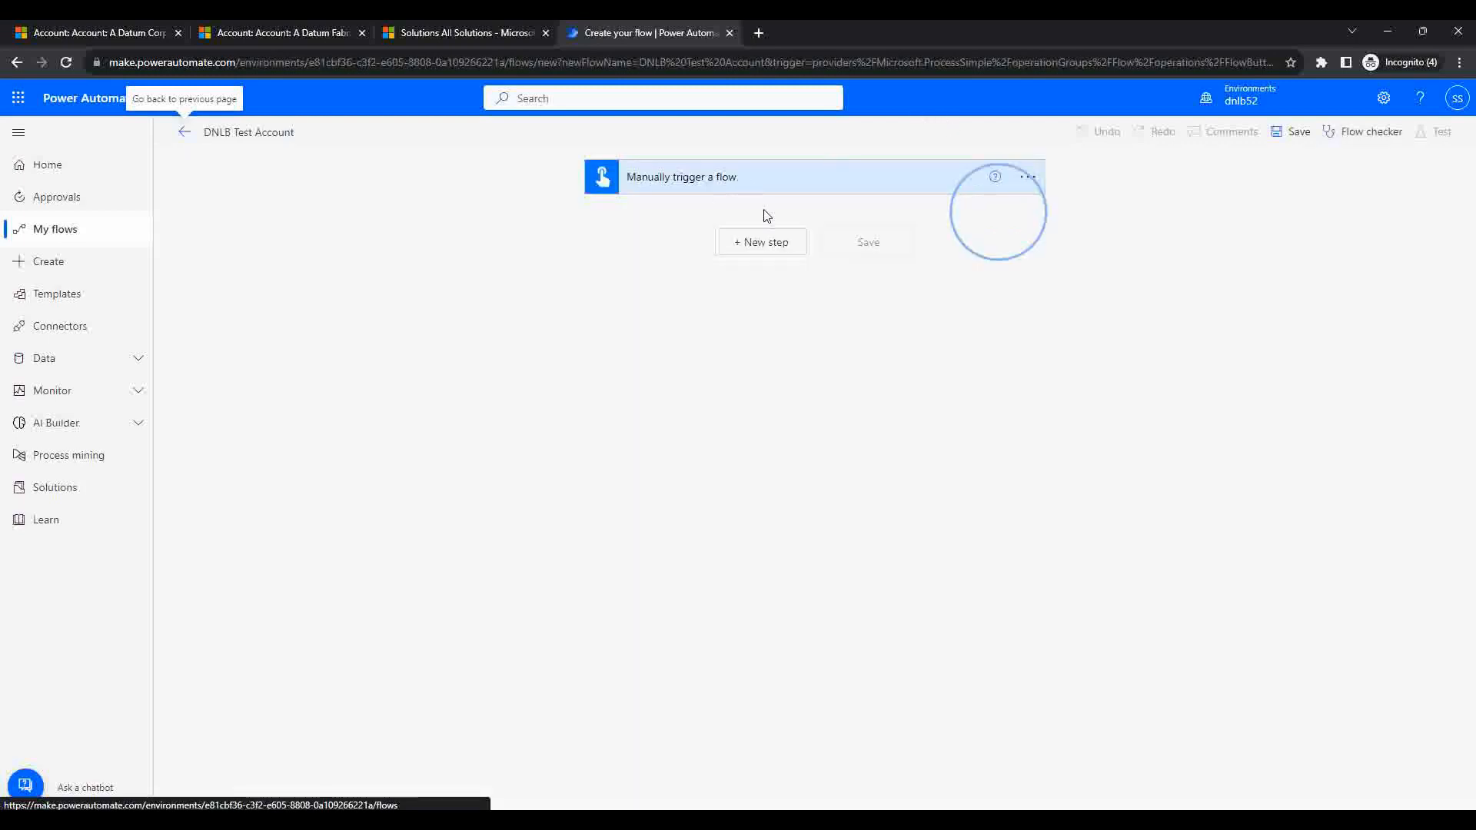
Step: Add a Dataverse 'Perform an unbound action' step with Action Name dnlb_accoountname
{"action": "left_click", "coordinate": [743, 244]}
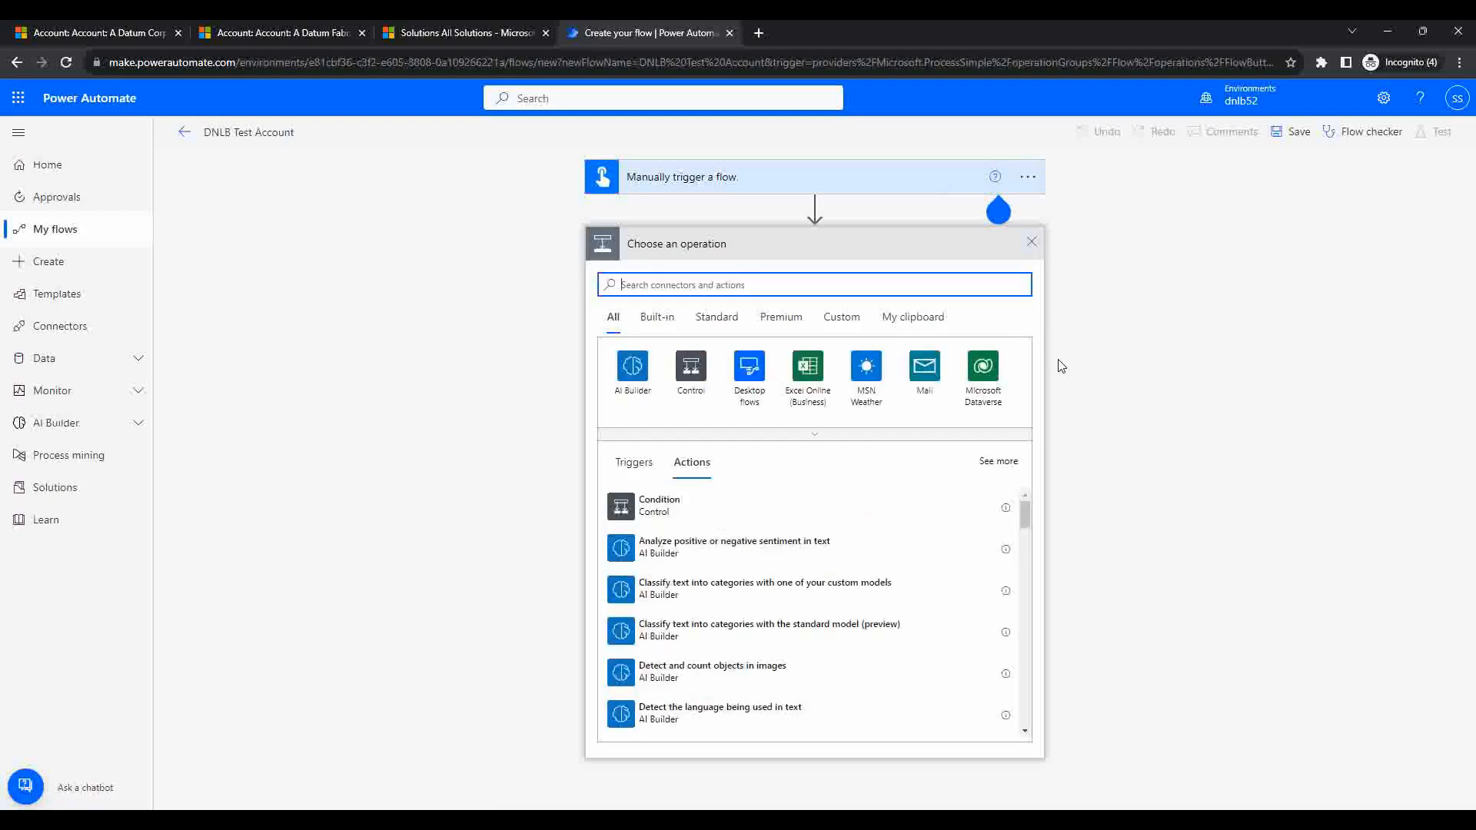
{"action": "left_click", "coordinate": [990, 382]}
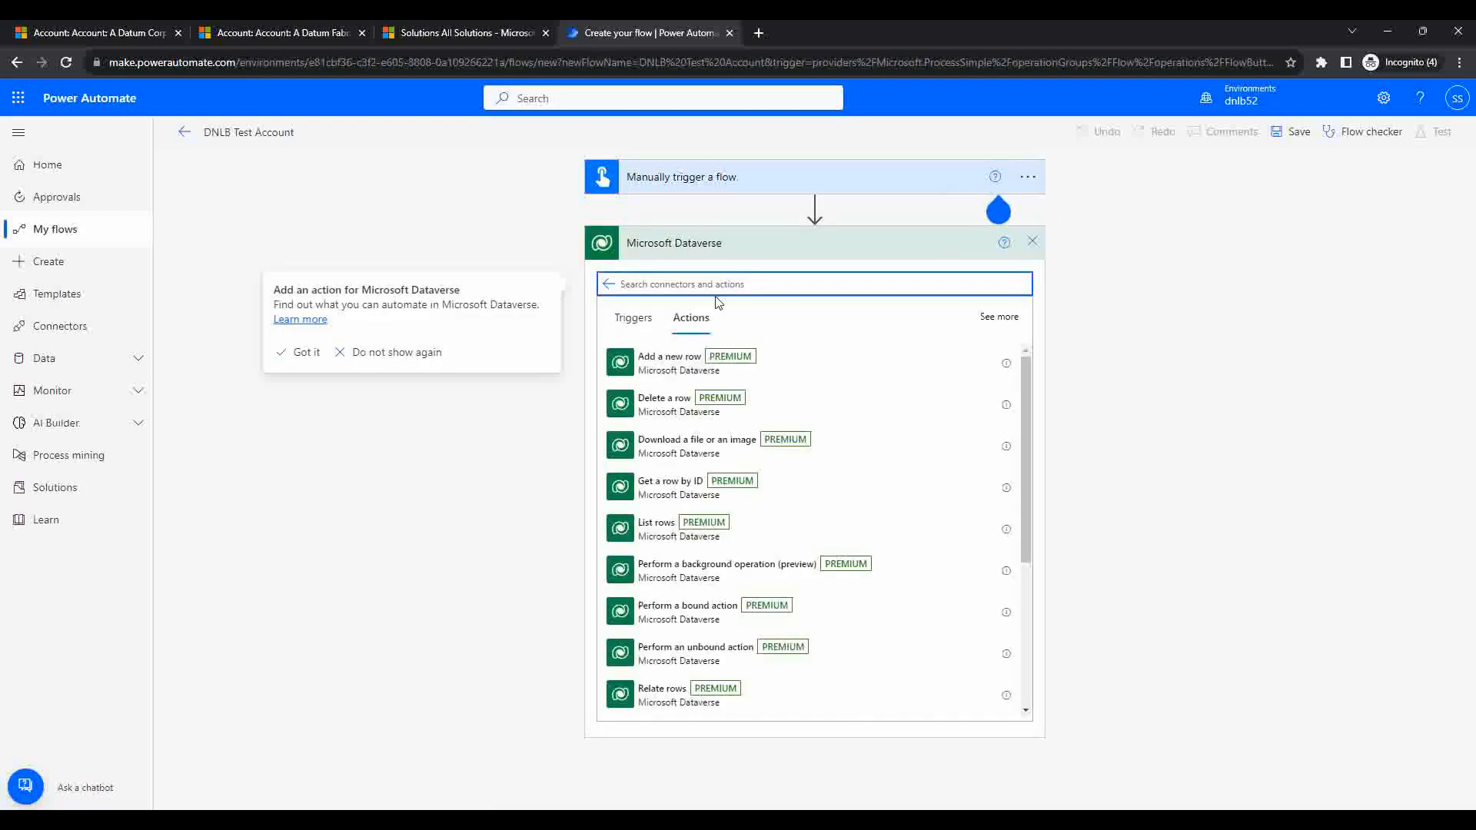
{"action": "type", "text": "i"}
{"action": "key", "text": "BackSpace"}
{"action": "type", "text": "un"}
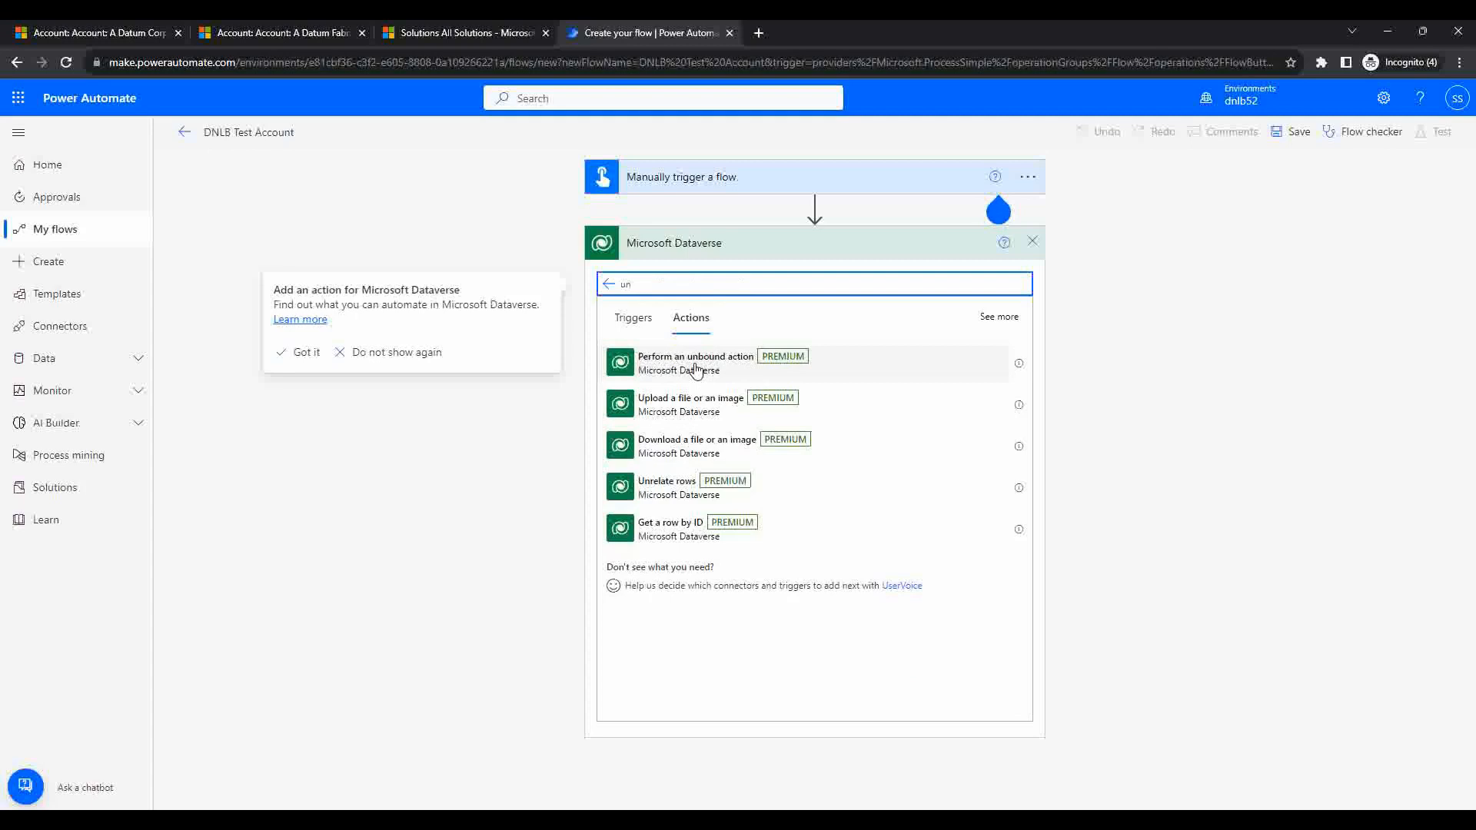
{"action": "left_click", "coordinate": [730, 374]}
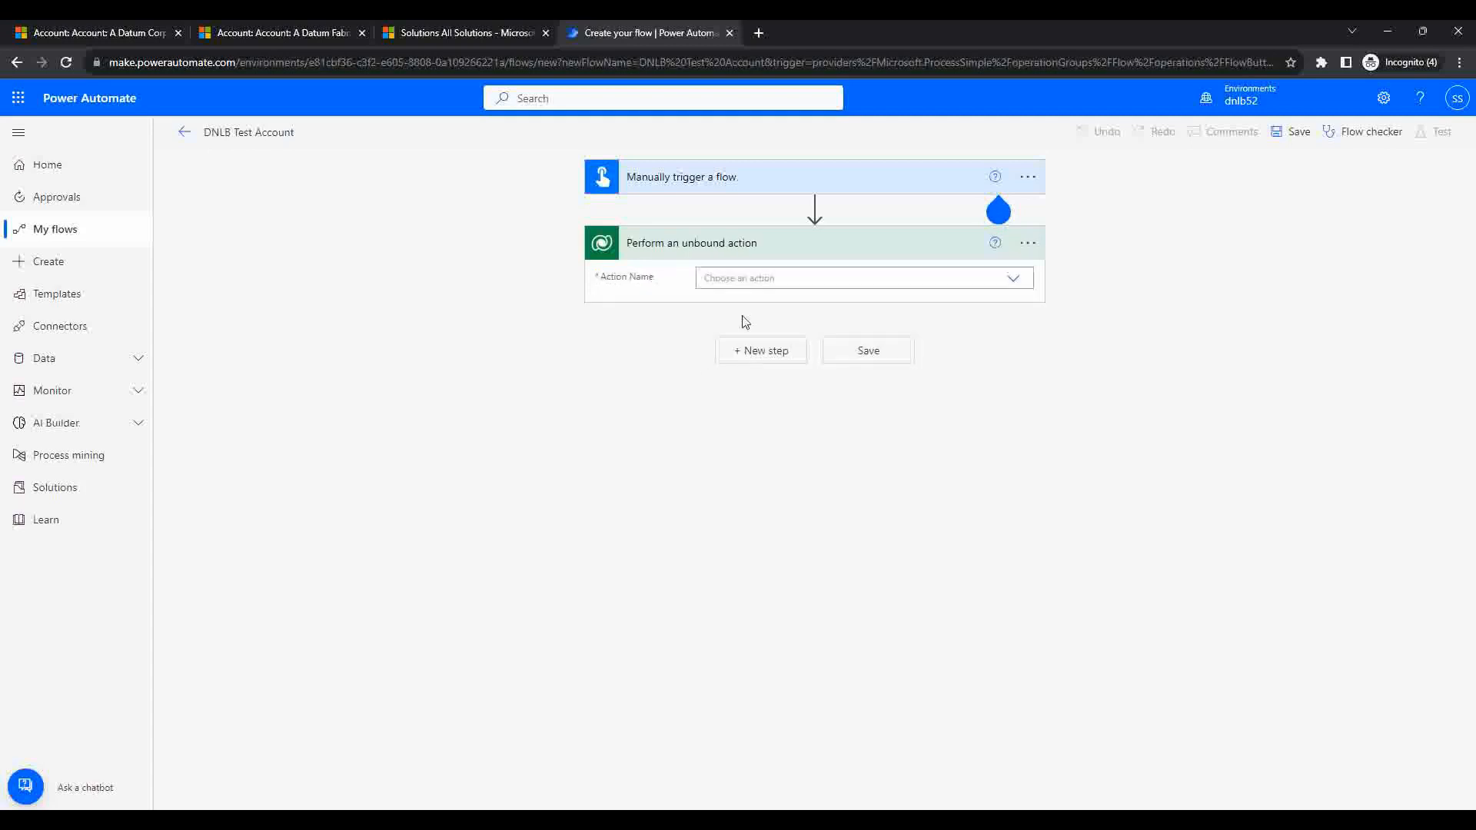
{"action": "left_click", "coordinate": [809, 278]}
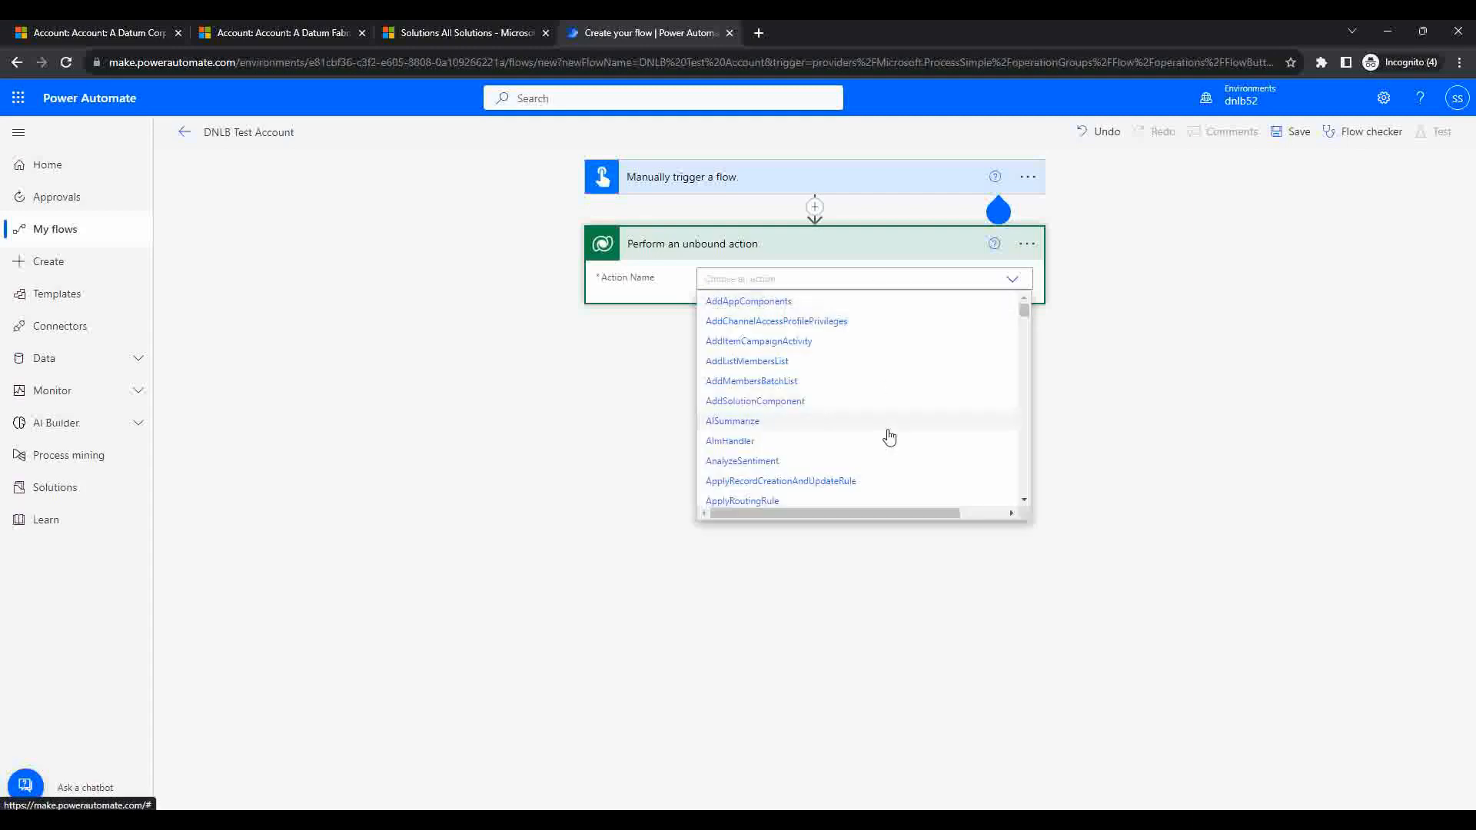
{"action": "scroll", "coordinate": [889, 436], "scroll_direction": "down", "scroll_amount": 10}
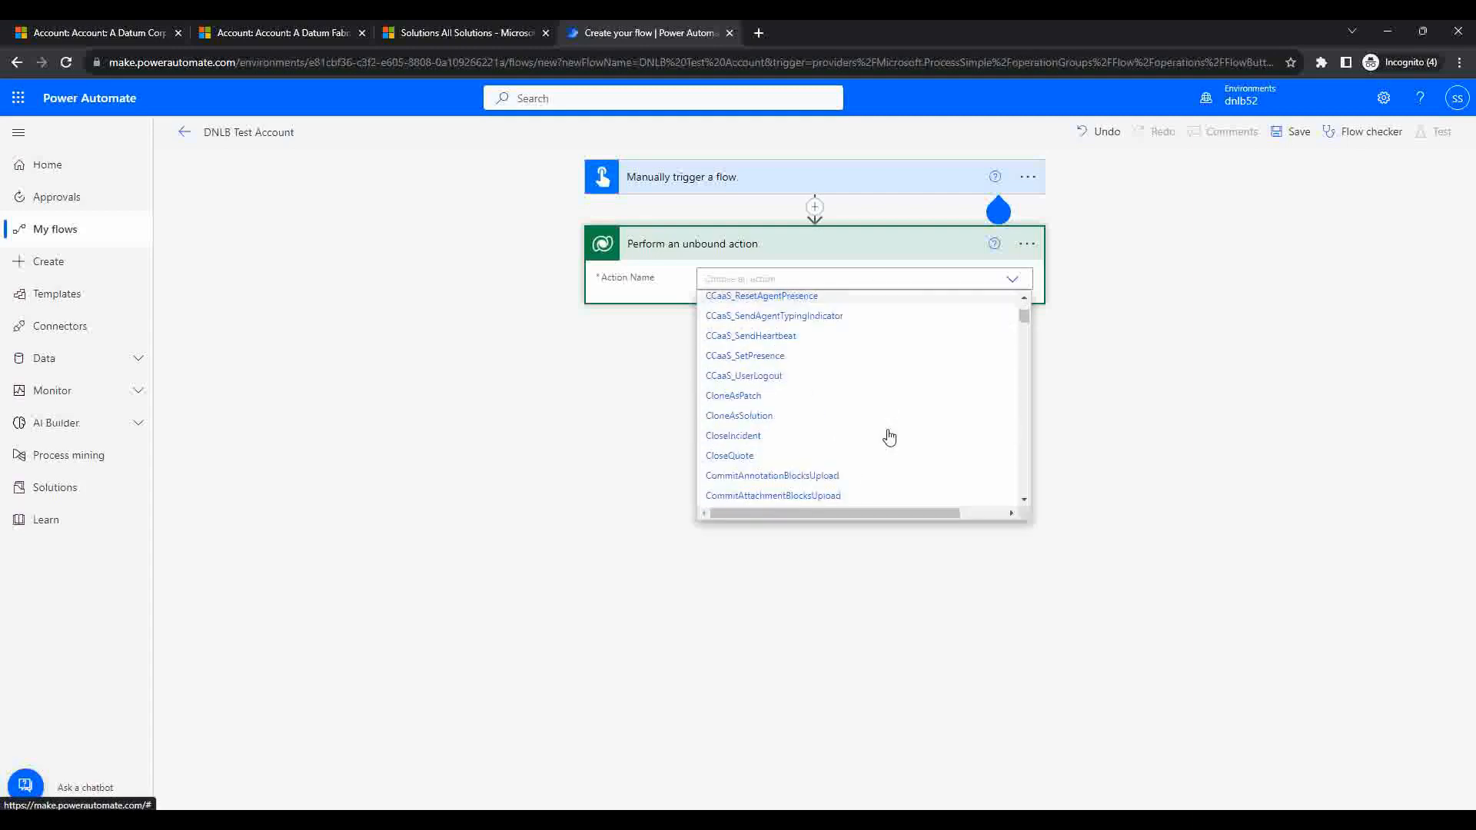
{"action": "scroll", "coordinate": [890, 437], "scroll_direction": "down", "scroll_amount": 10}
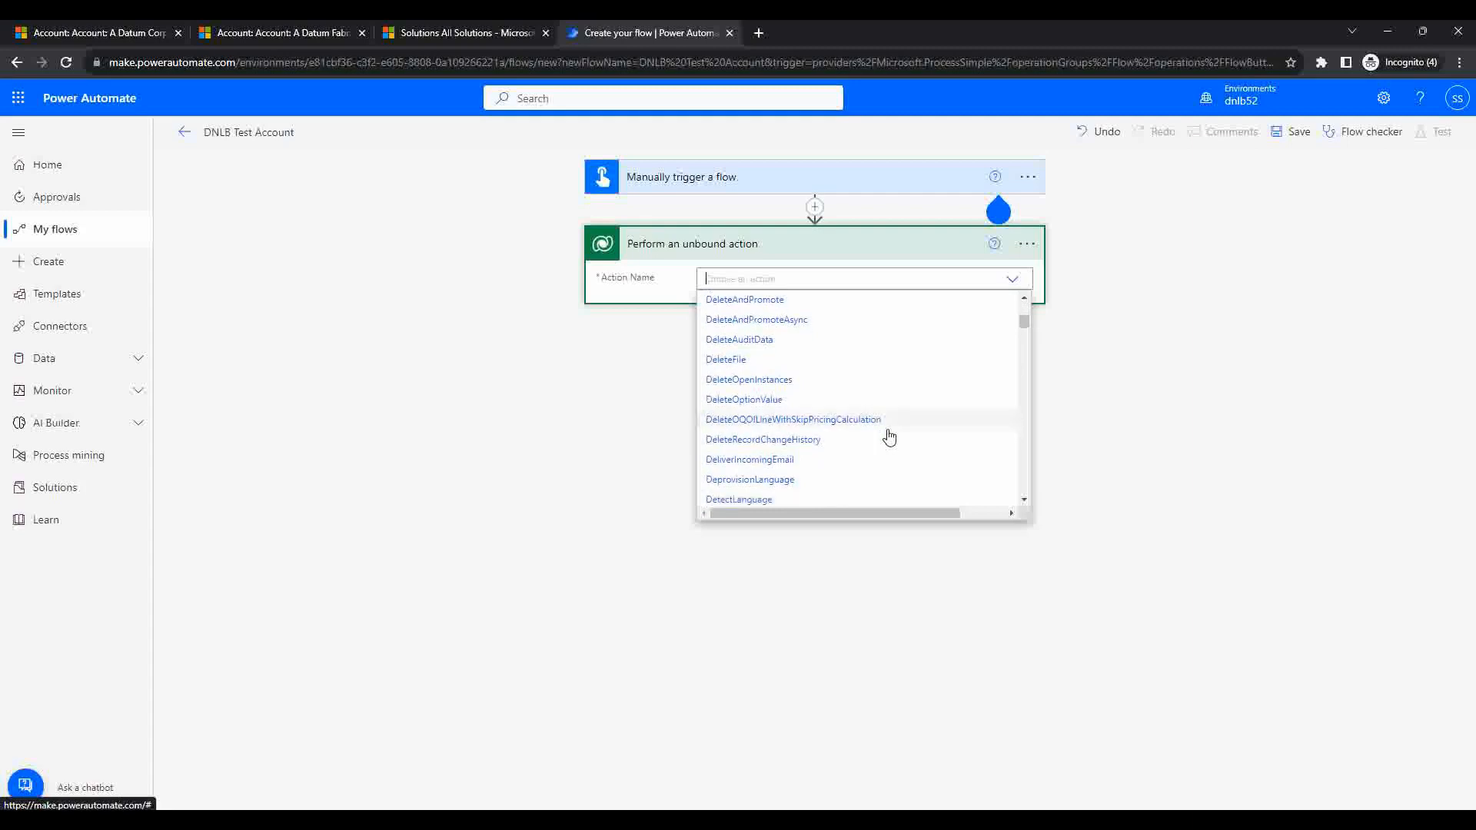
{"action": "scroll", "coordinate": [889, 436], "scroll_direction": "down", "scroll_amount": 1}
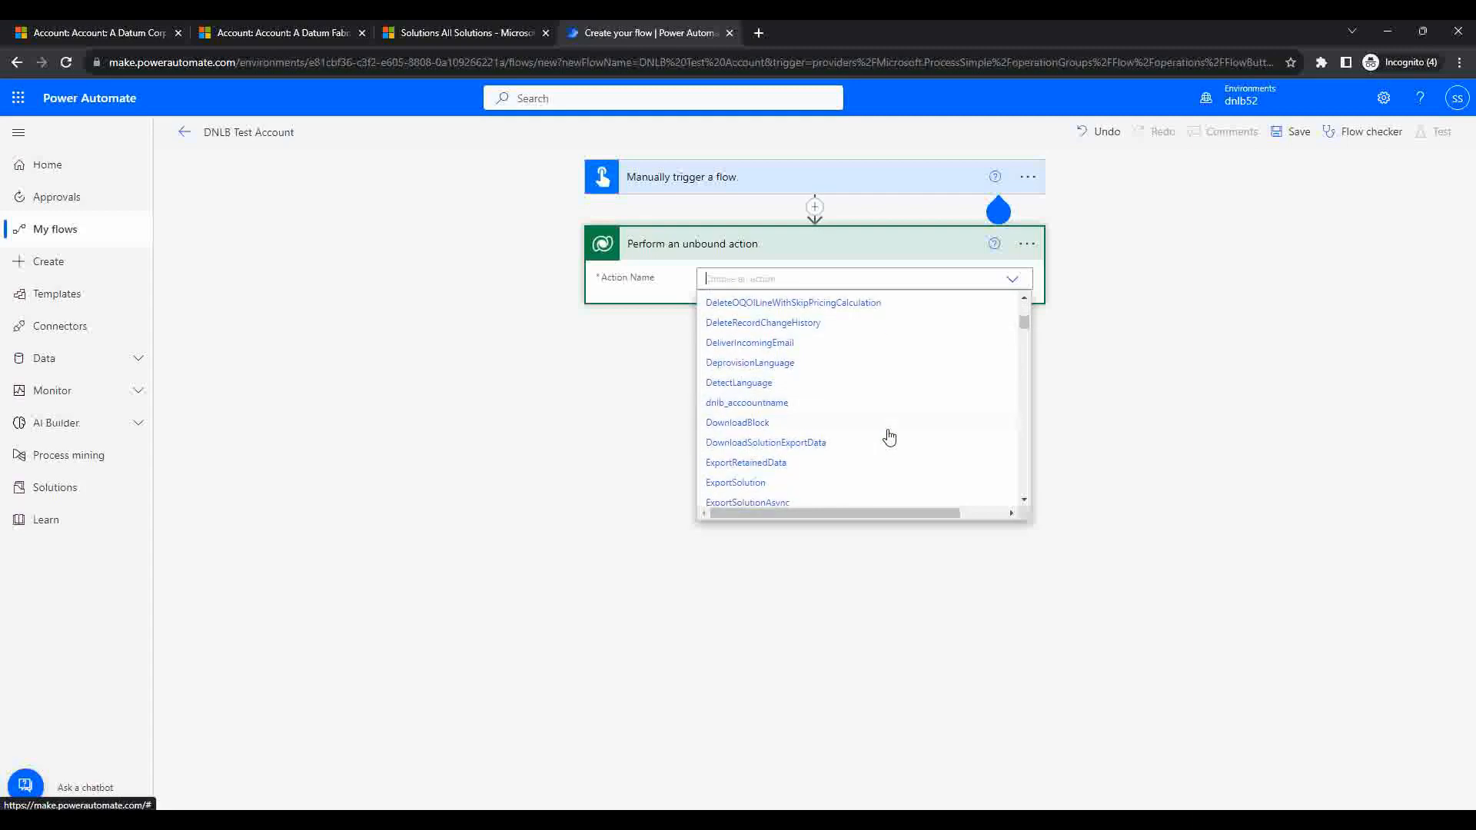
{"action": "left_click", "coordinate": [791, 403]}
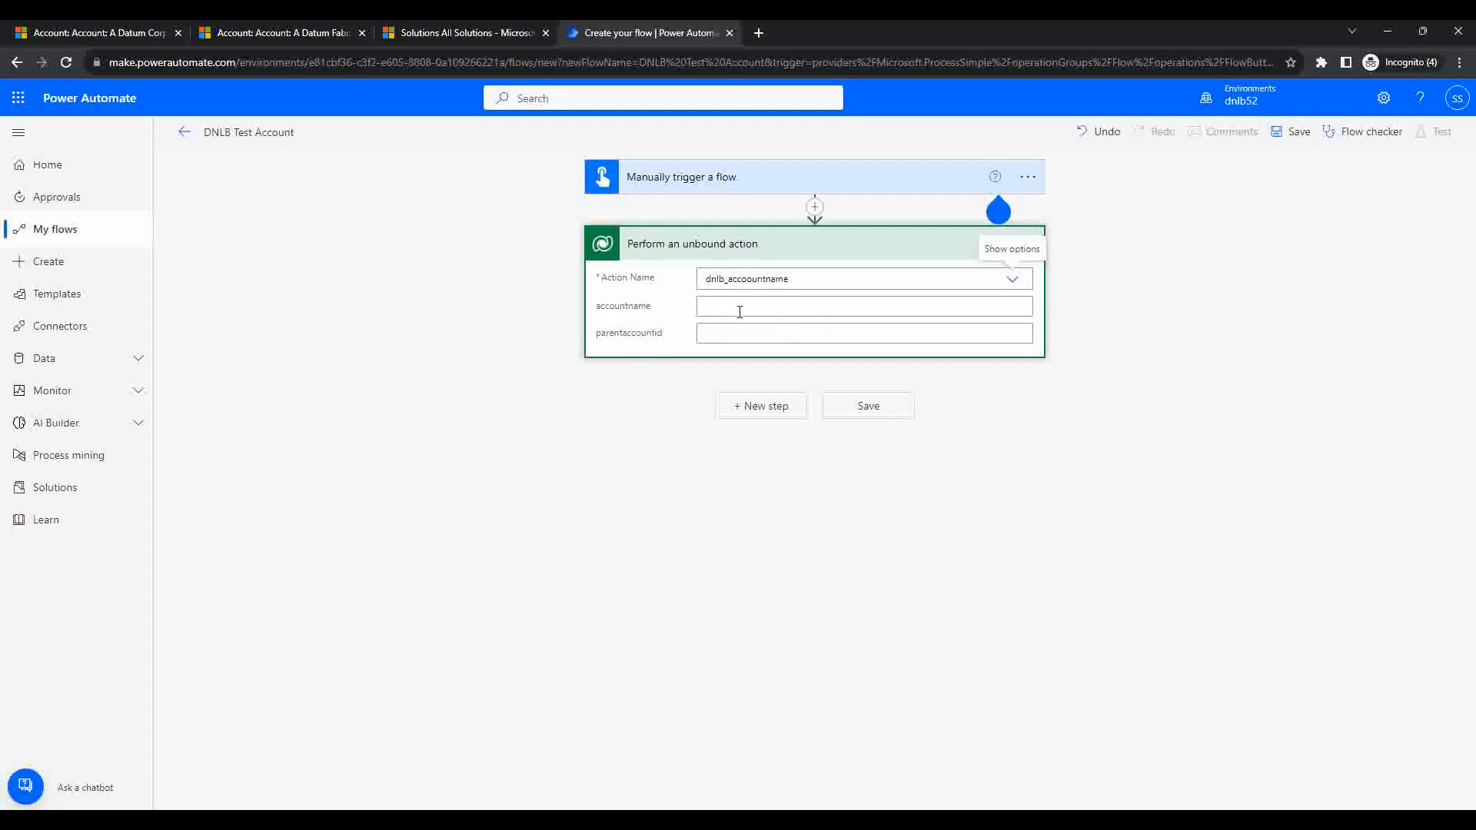
Step: Add two text inputs to the manual trigger, named accountname and parentaccountid
{"action": "left_click", "coordinate": [718, 178]}
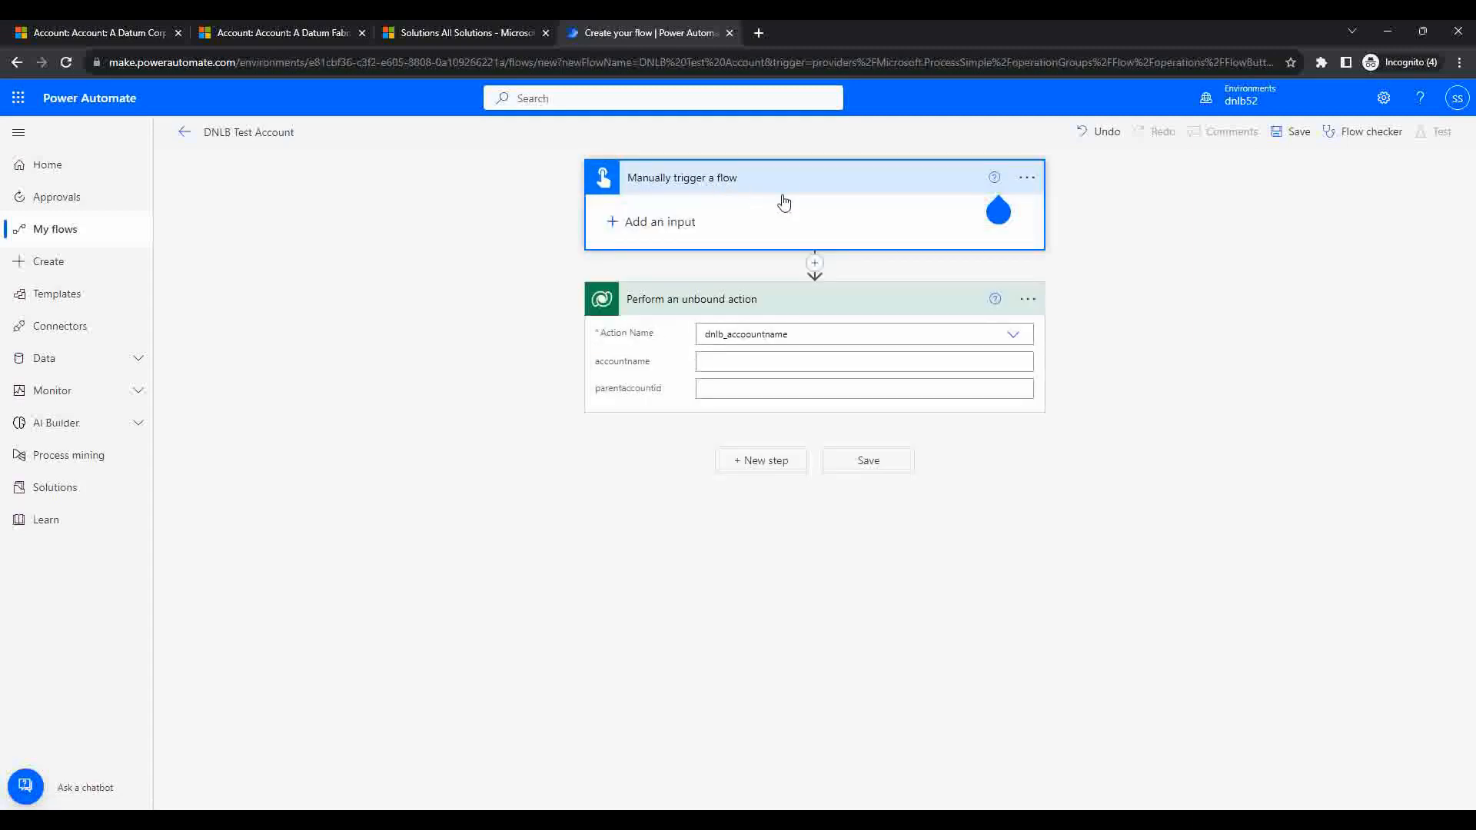
{"action": "left_click", "coordinate": [659, 230]}
{"action": "left_click", "coordinate": [635, 260]}
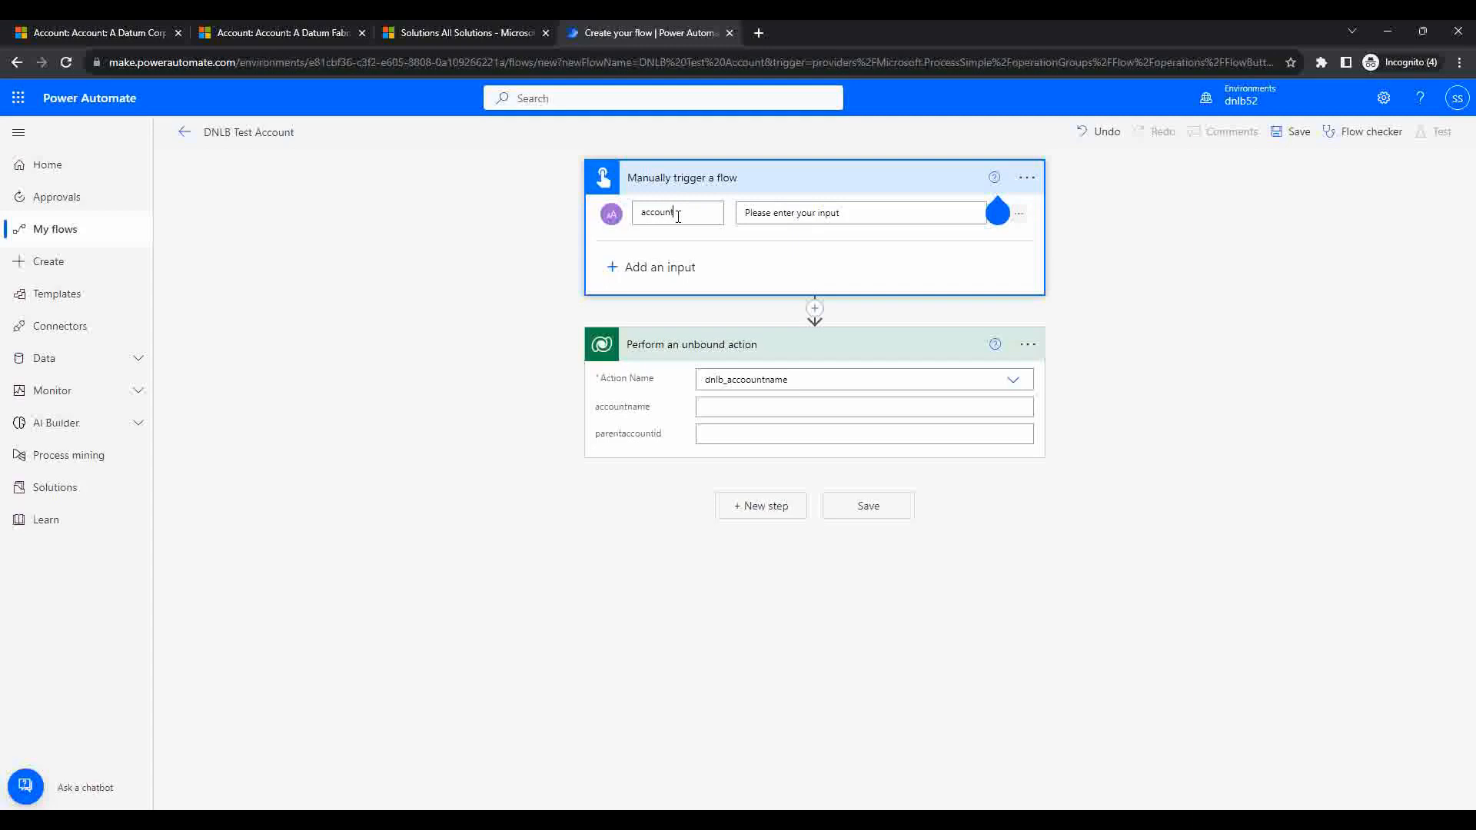
{"action": "left_click", "coordinate": [669, 262]}
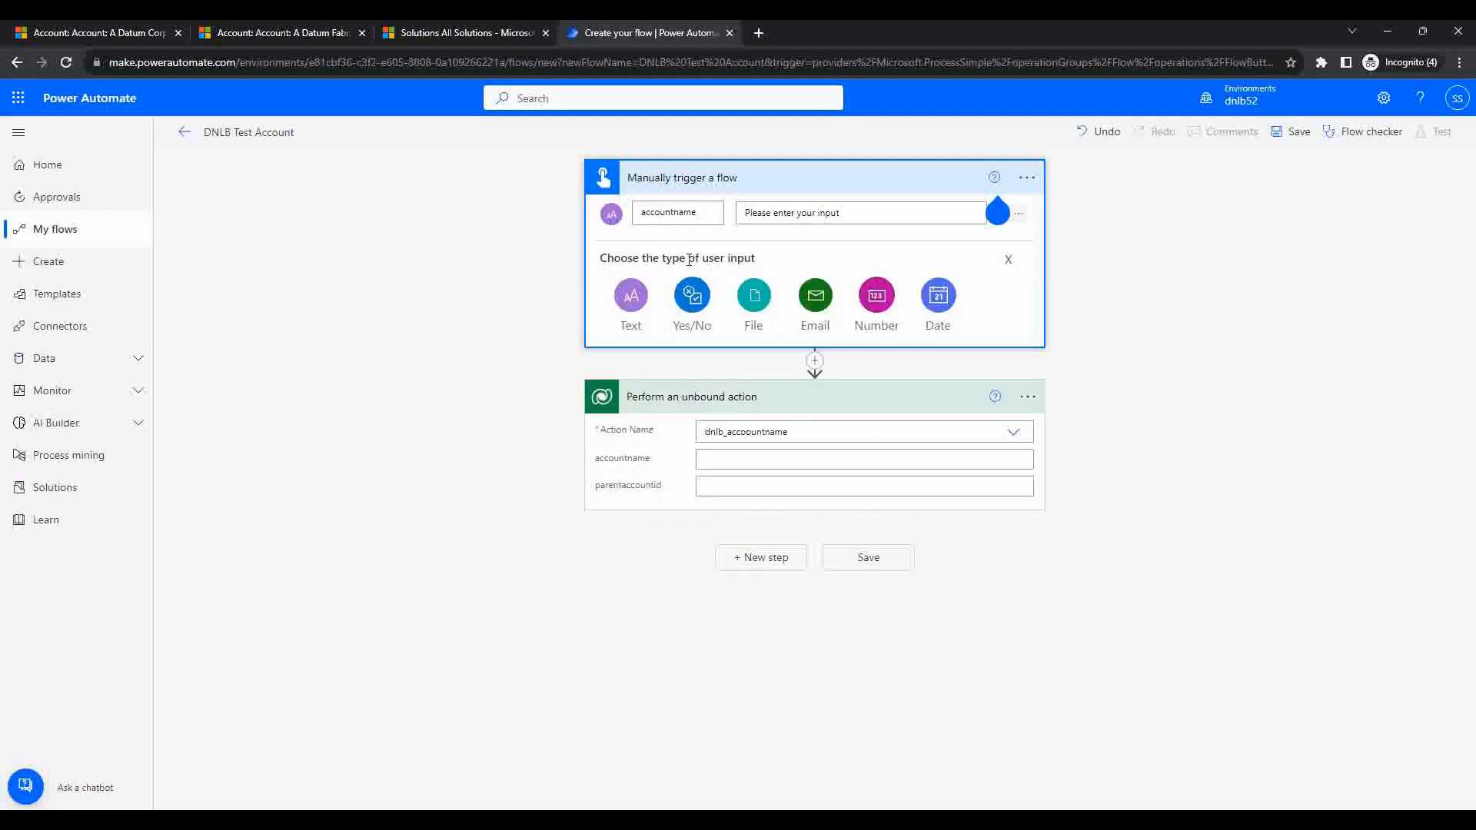
{"action": "left_click", "coordinate": [641, 311]}
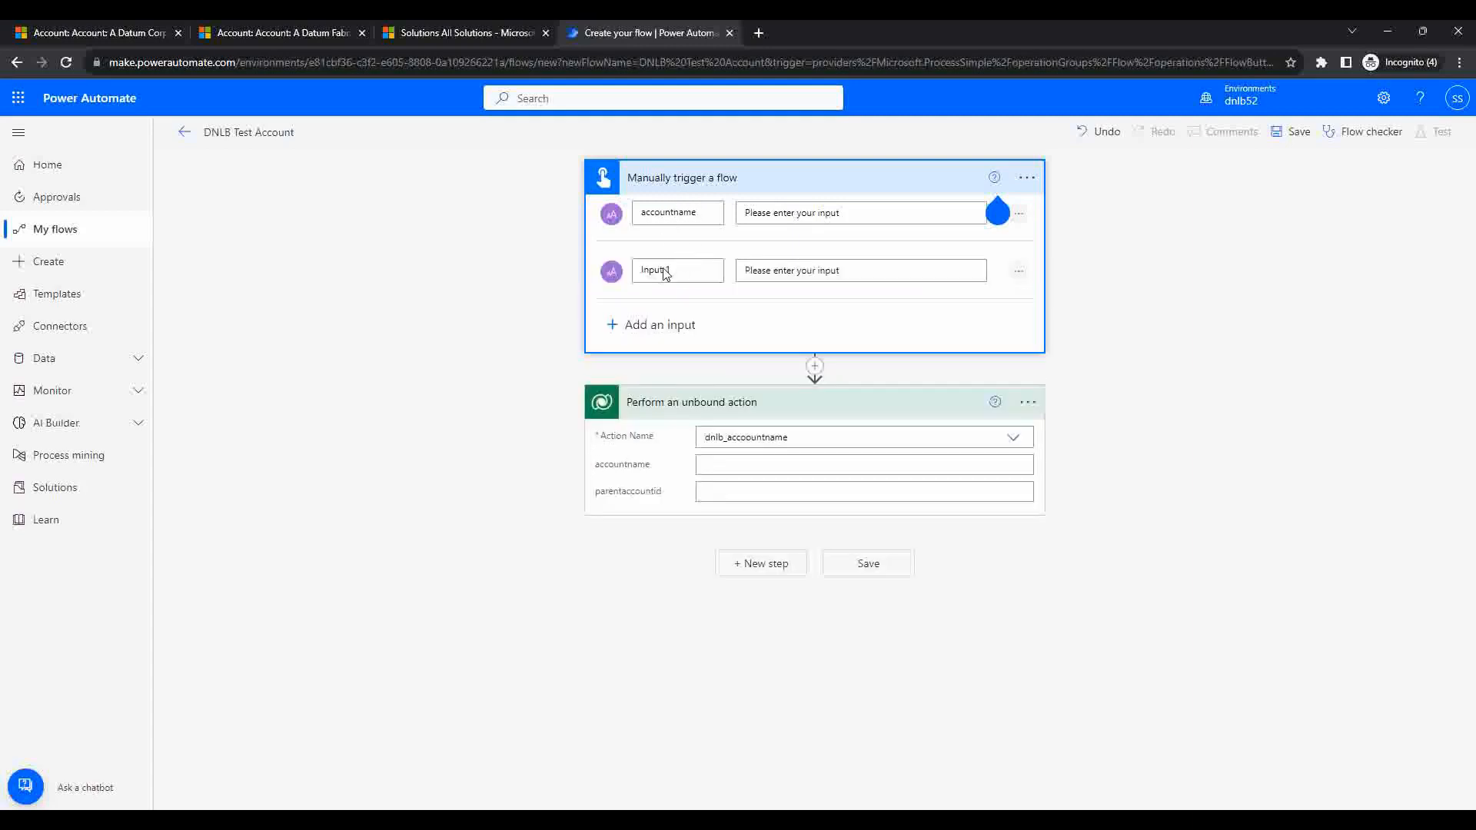
{"action": "key", "text": "BackSpace"}
{"action": "key", "text": "BackSpace"}
{"action": "key", "text": "BackSpace"}
{"action": "key", "text": "BackSpace"}
{"action": "type", "text": "parentaccountid"}
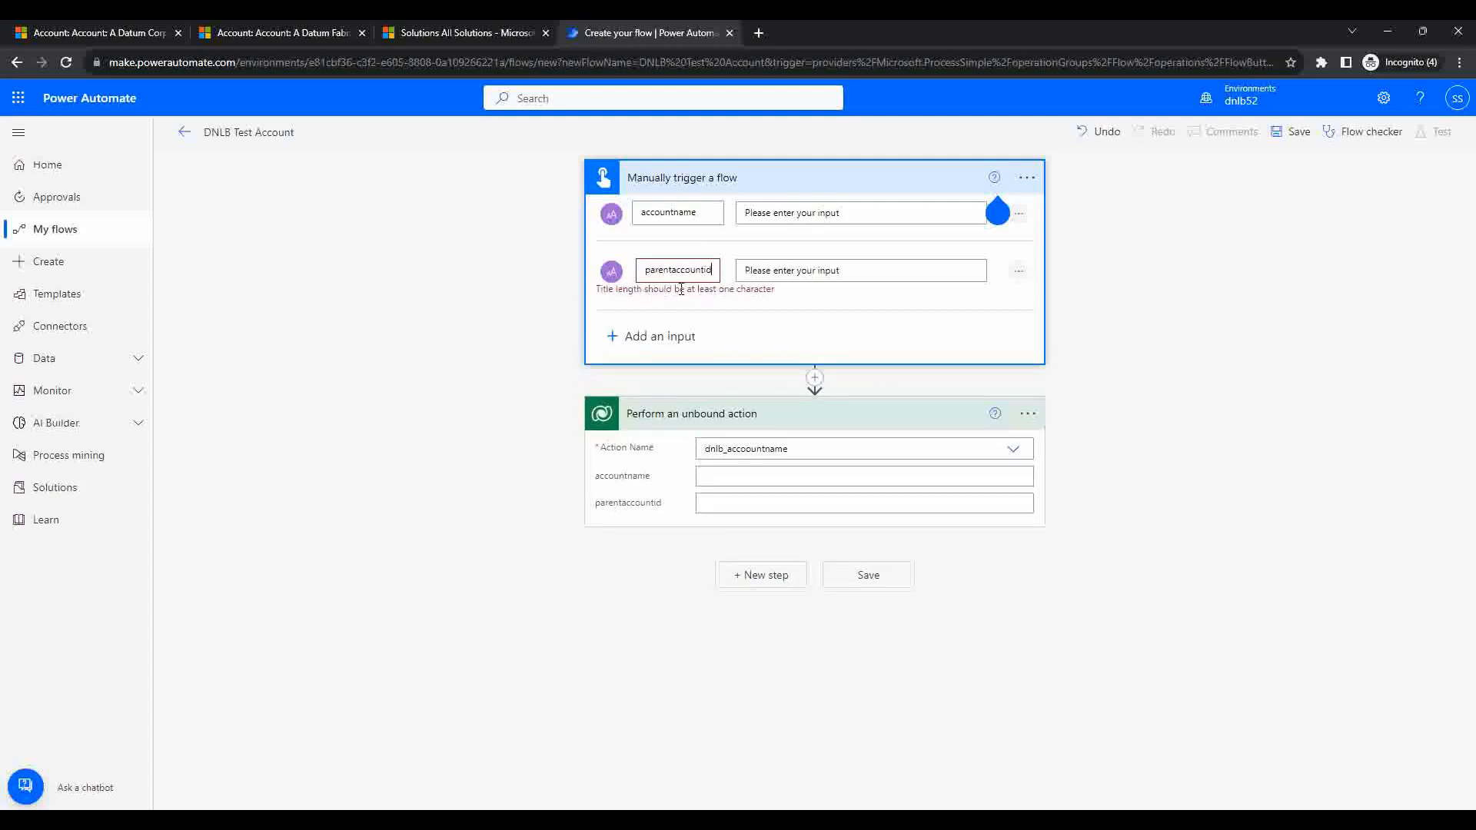
{"action": "left_click", "coordinate": [507, 302]}
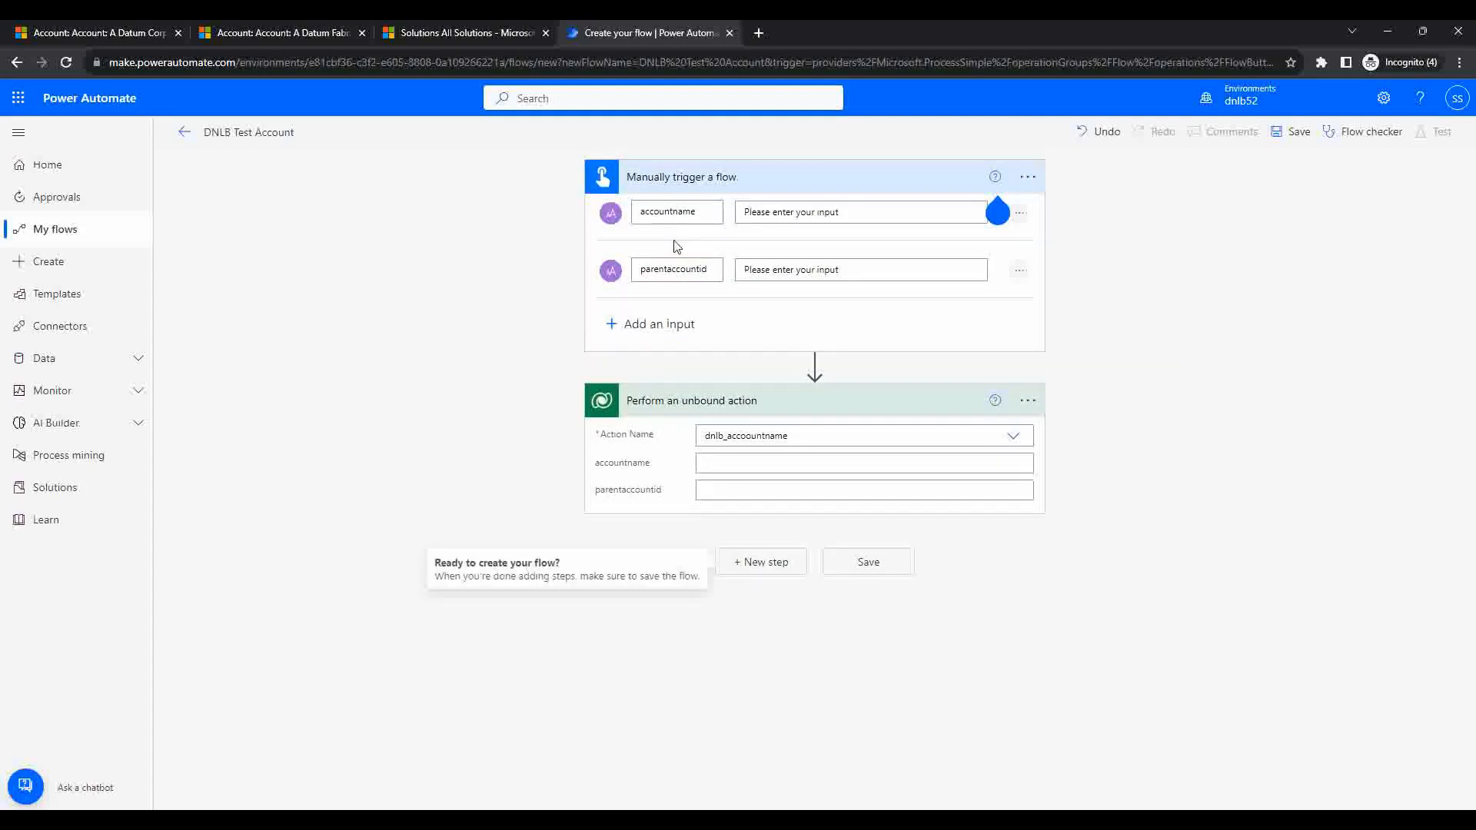
{"action": "left_click", "coordinate": [756, 460]}
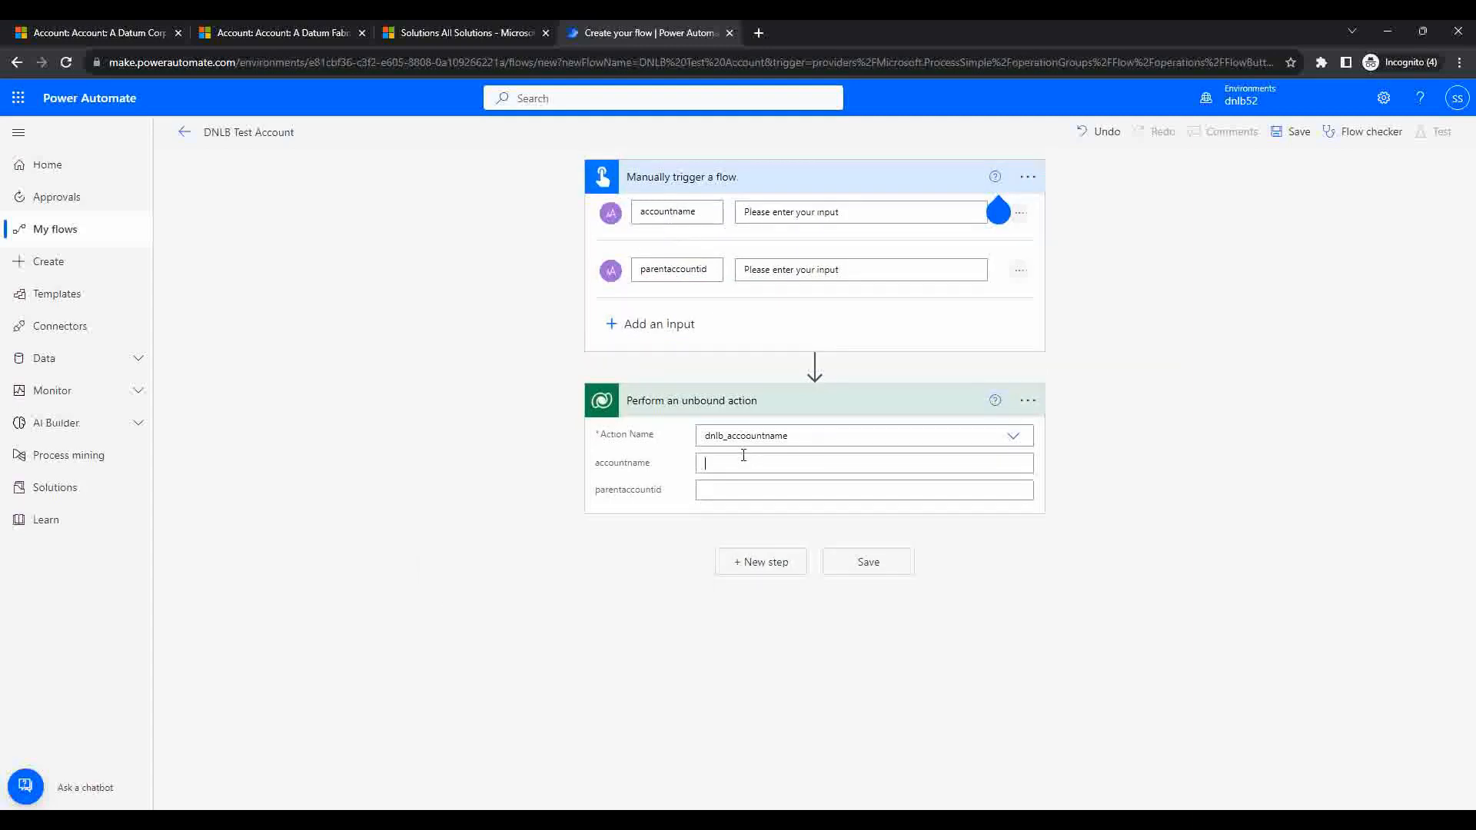
Step: Insert the accountname and parentaccountid dynamic tokens into the matching action fields, then save
{"action": "left_click", "coordinate": [1184, 581]}
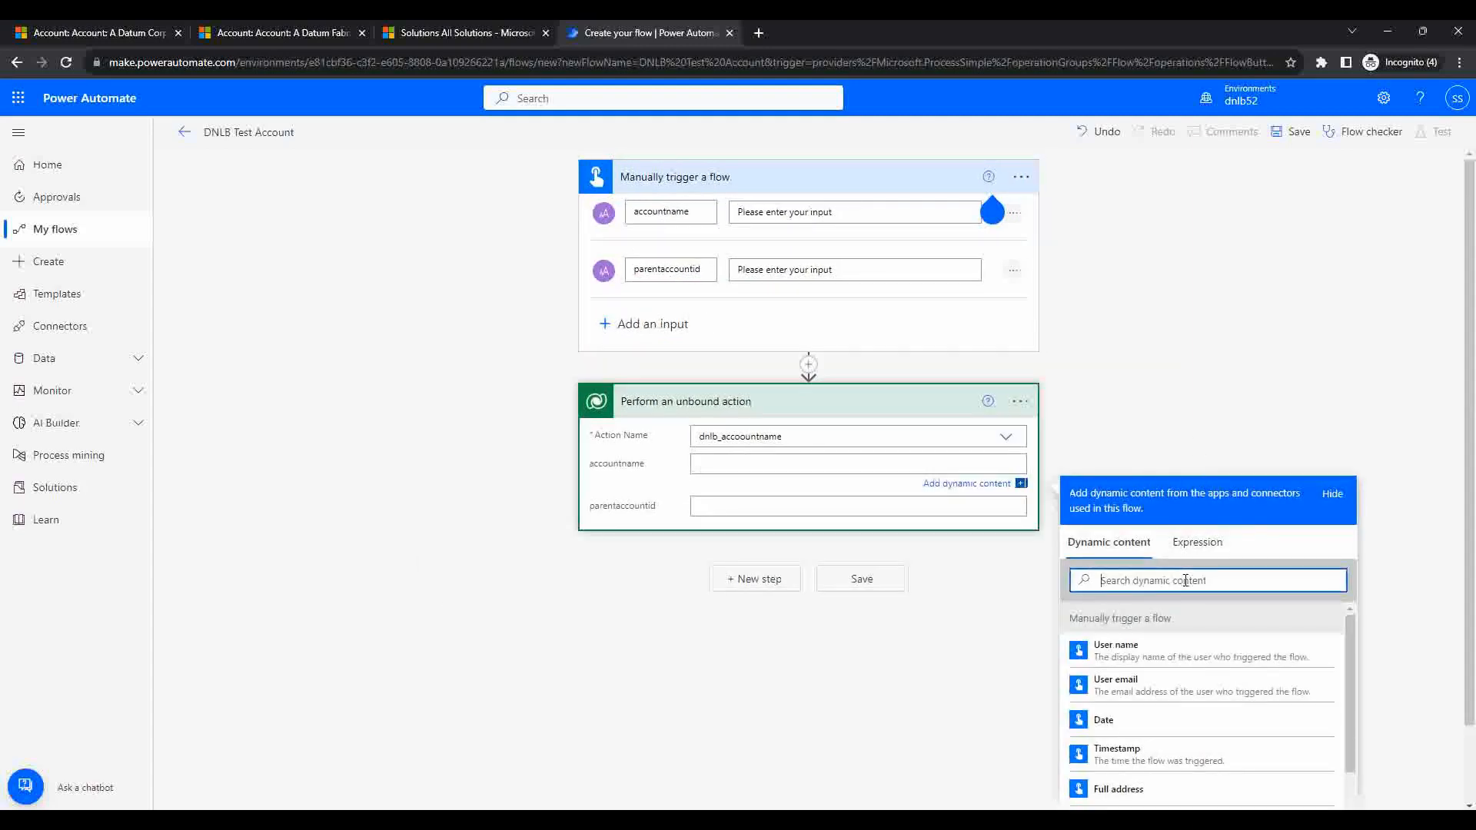
{"action": "type", "text": "accou"}
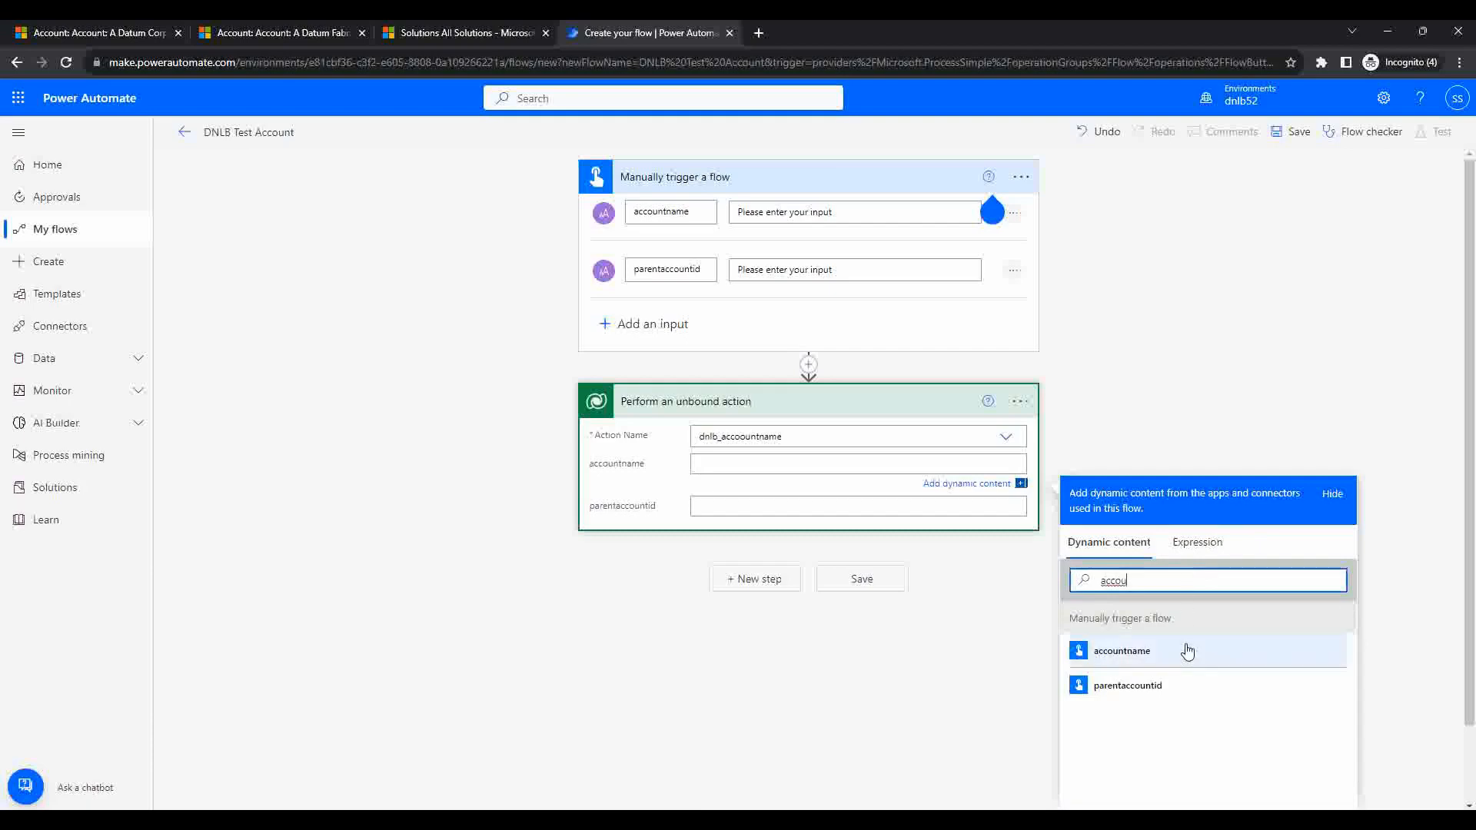
{"action": "left_click", "coordinate": [1186, 650]}
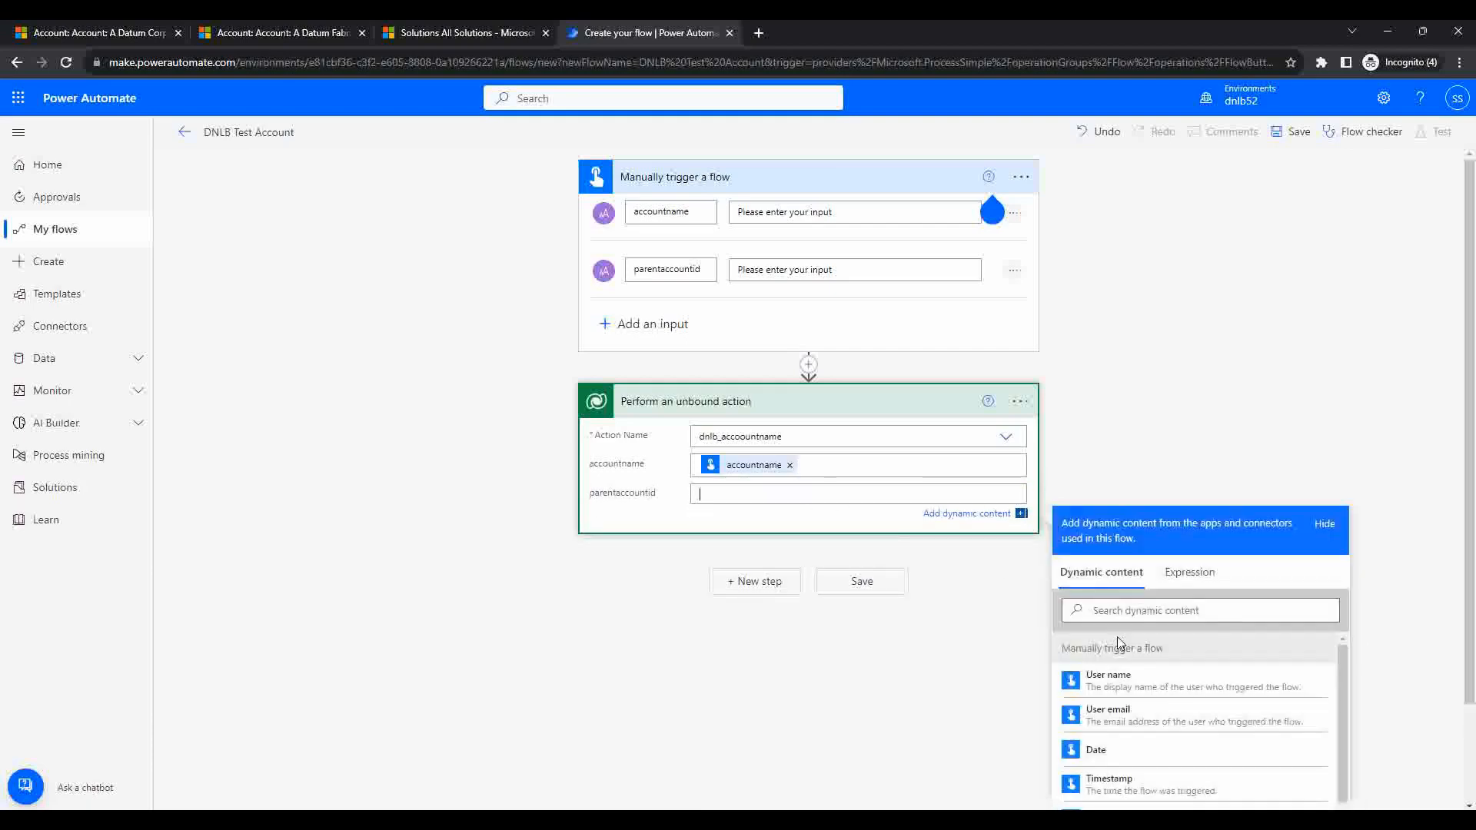
{"action": "left_click", "coordinate": [1142, 613]}
{"action": "type", "text": "acc"}
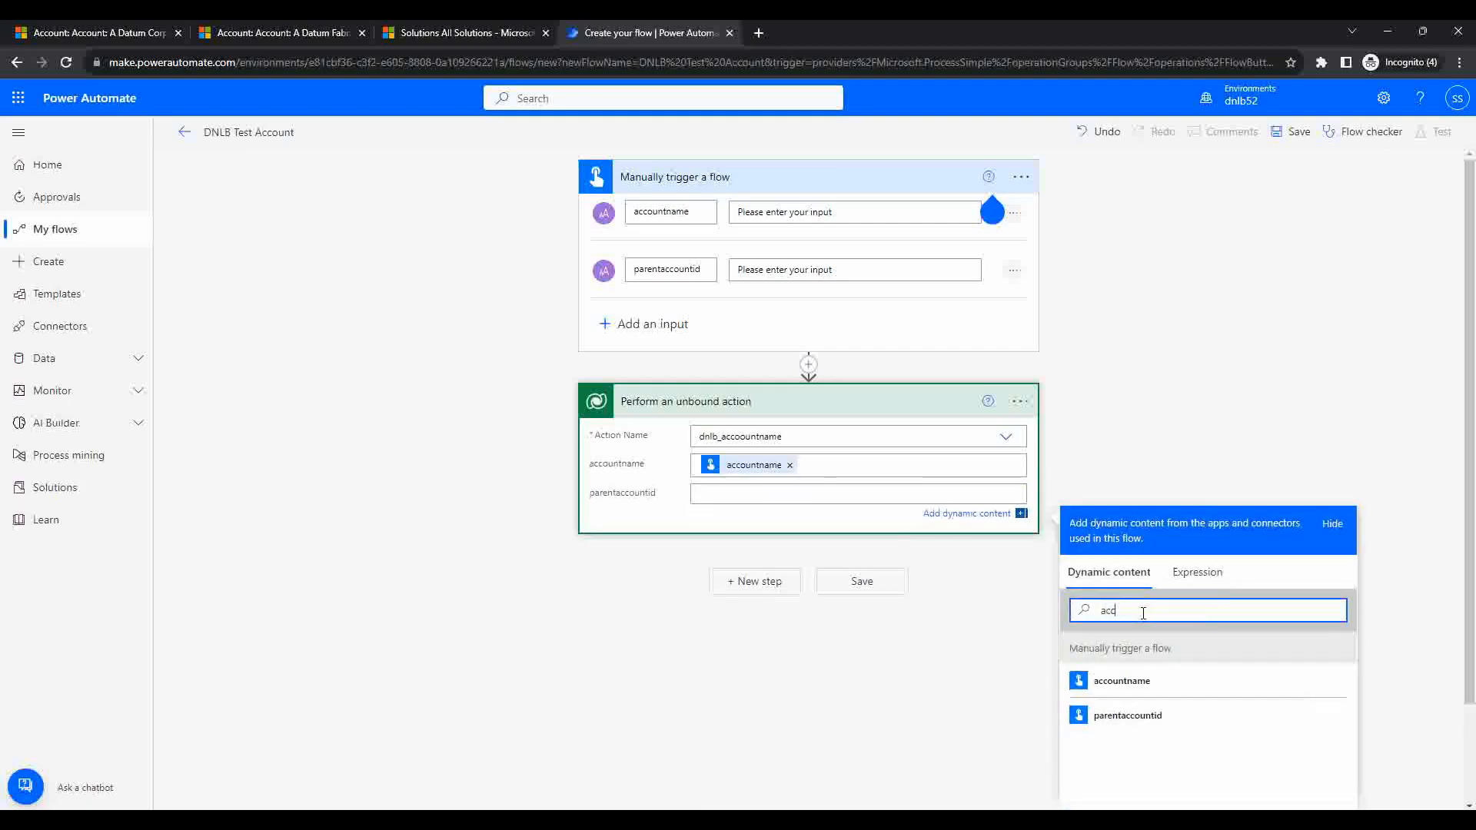
{"action": "left_click", "coordinate": [1165, 716]}
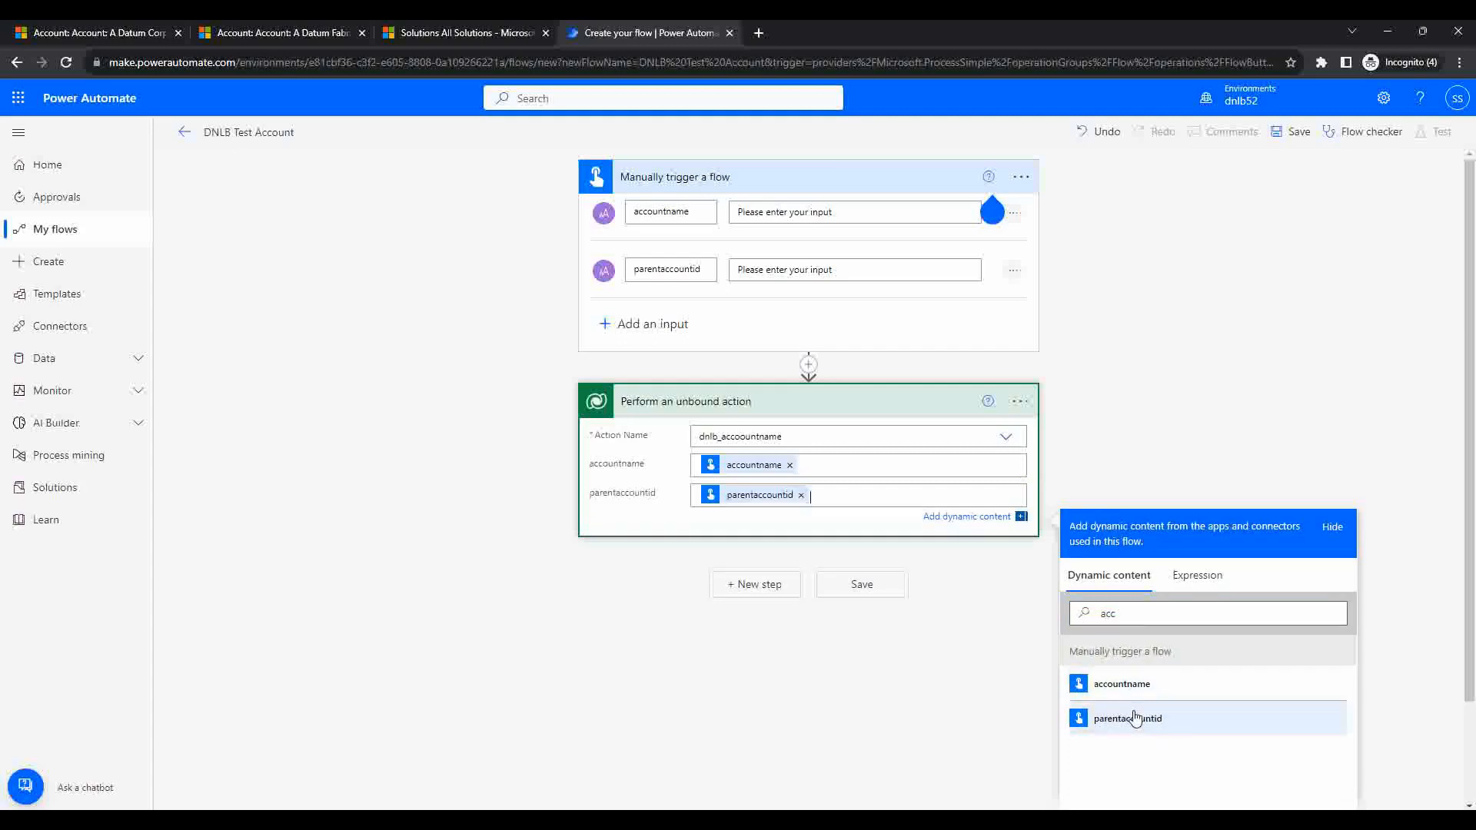
{"action": "left_click", "coordinate": [430, 439]}
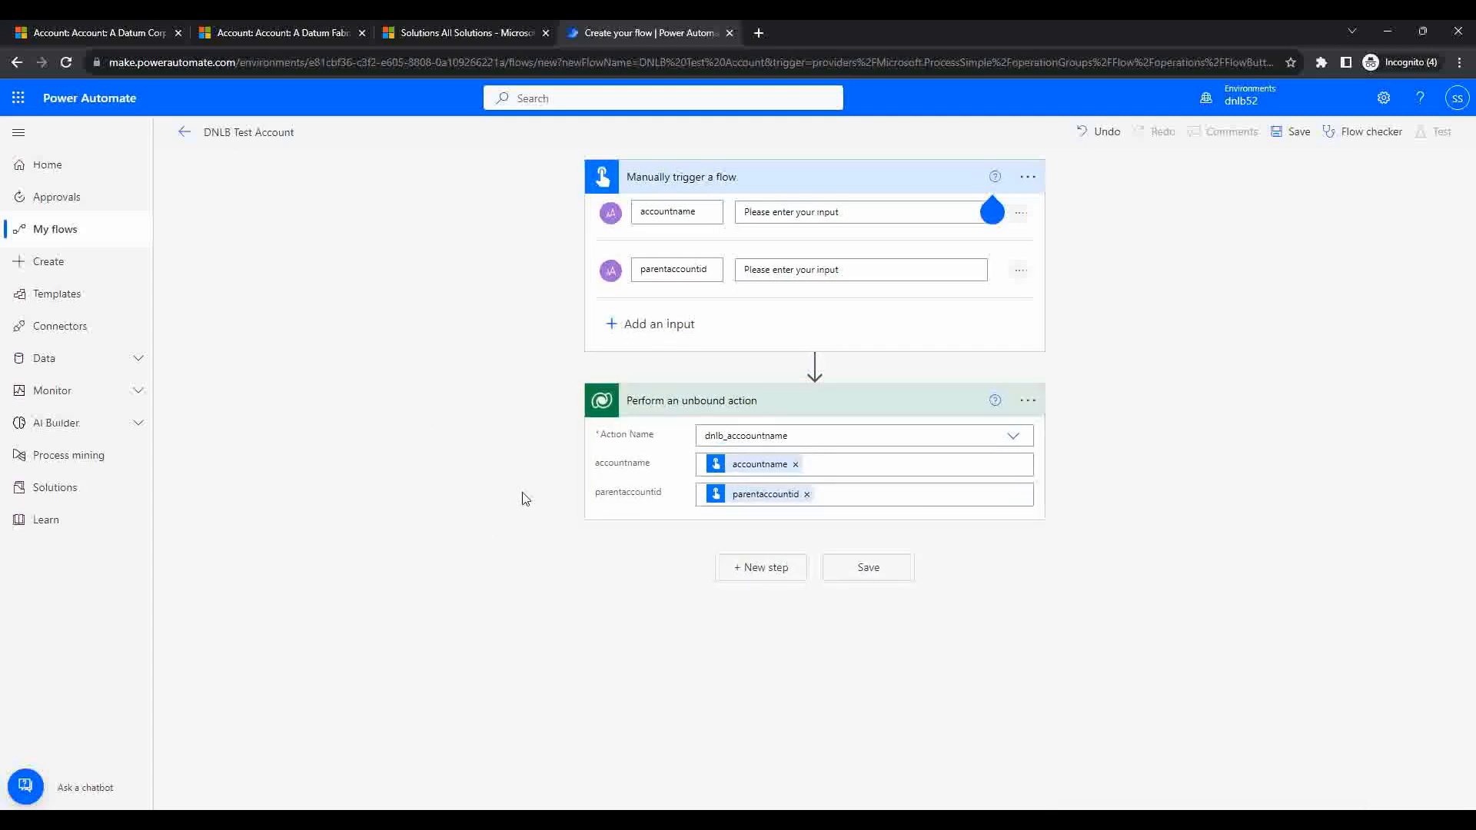
{"action": "left_click", "coordinate": [1298, 143]}
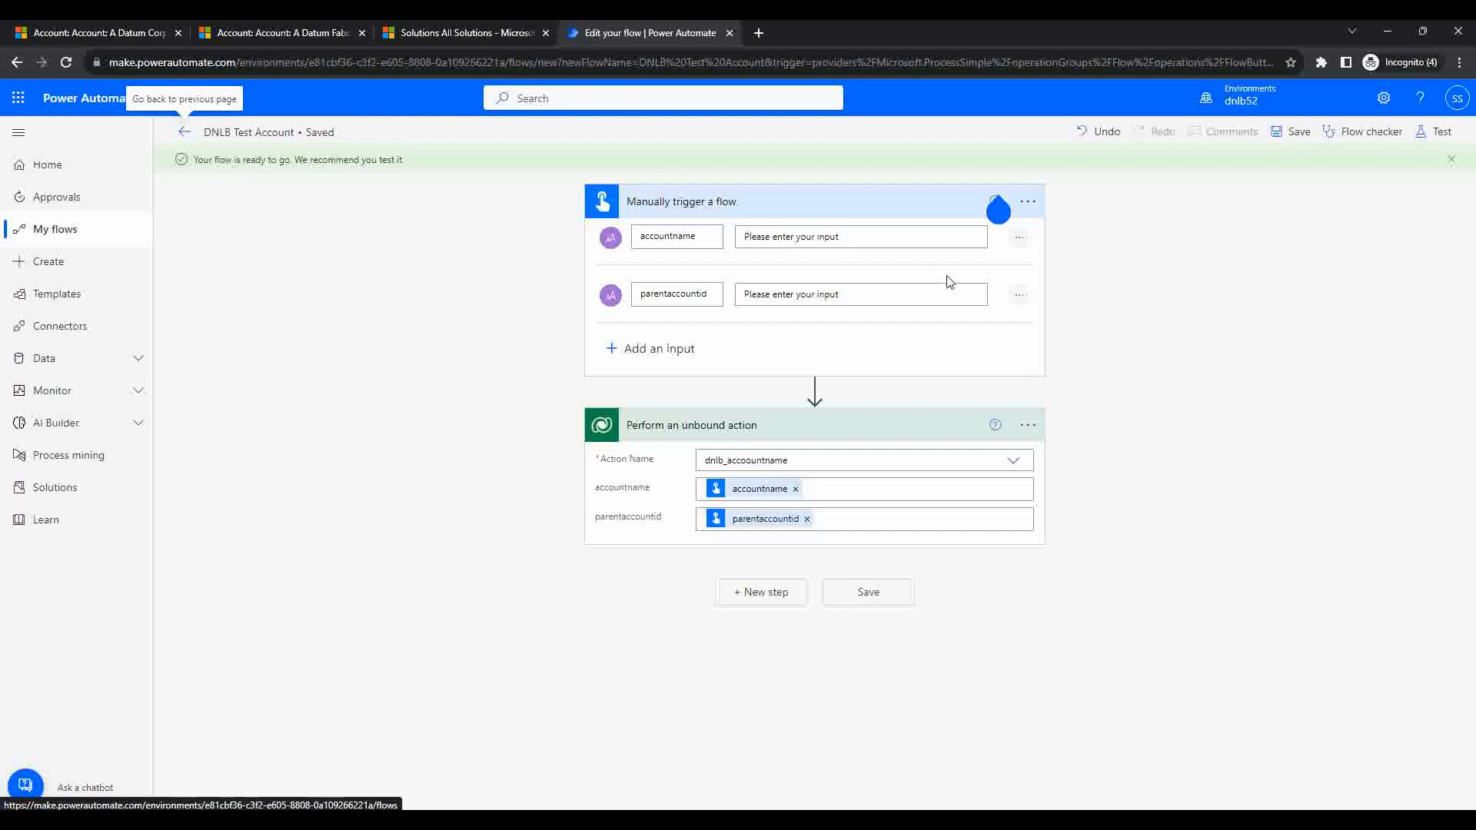
Step: Start a manual test and copy the A Datum Fabrication account id from its record URL
{"action": "left_click", "coordinate": [1433, 134]}
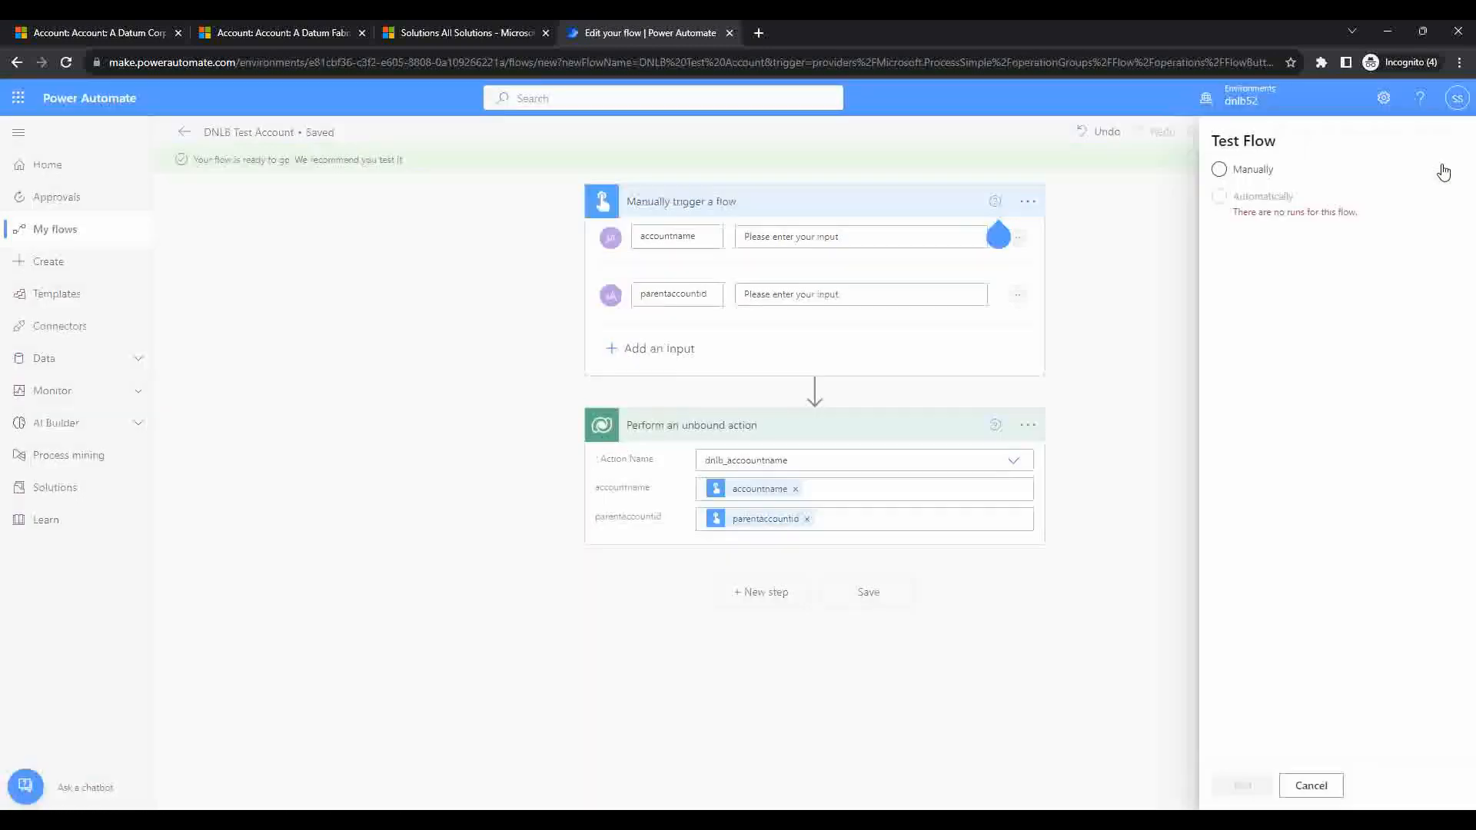
{"action": "left_click", "coordinate": [1208, 171]}
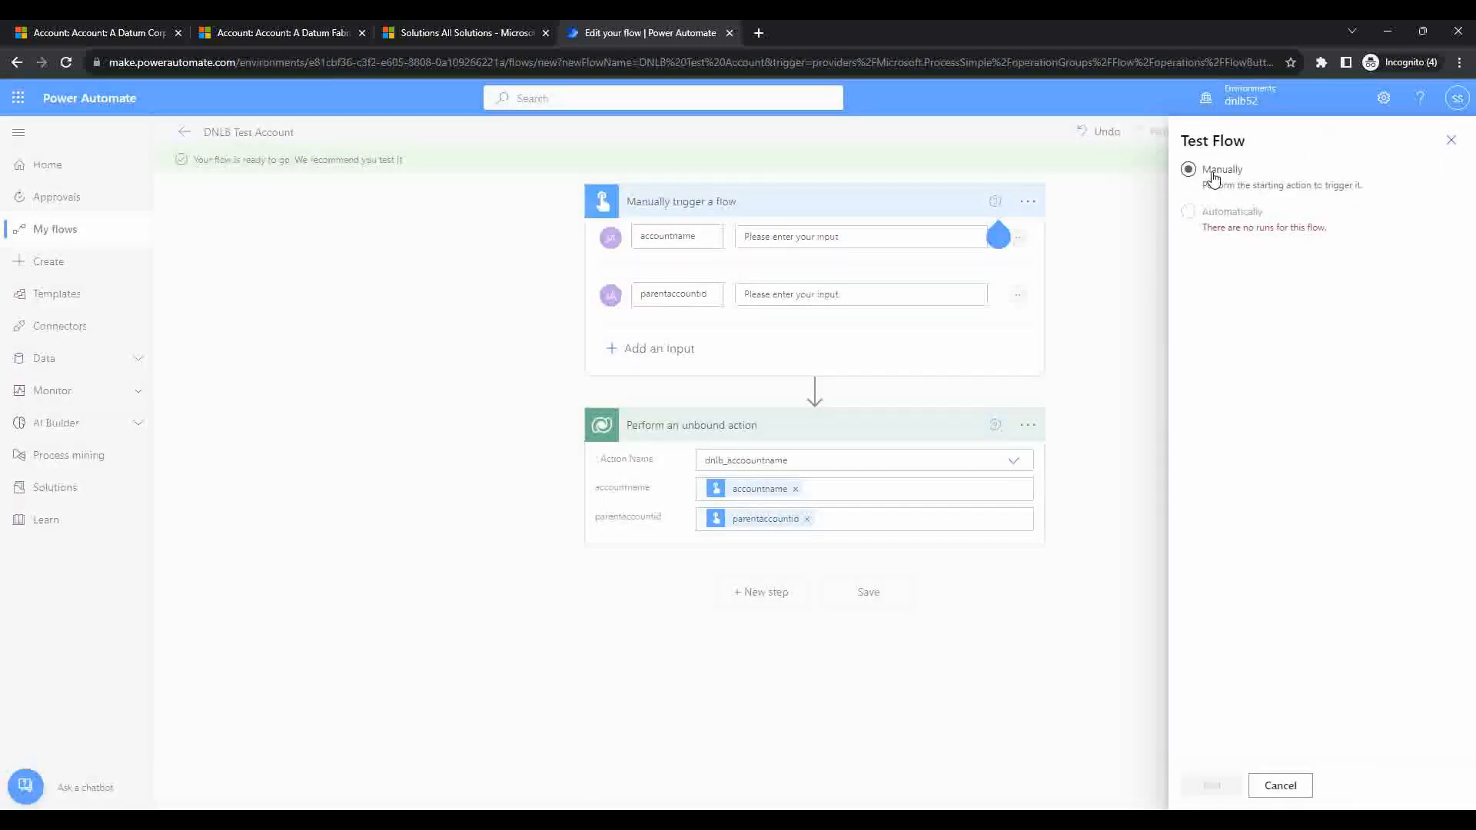
{"action": "left_click", "coordinate": [282, 31]}
{"action": "left_click", "coordinate": [848, 523]}
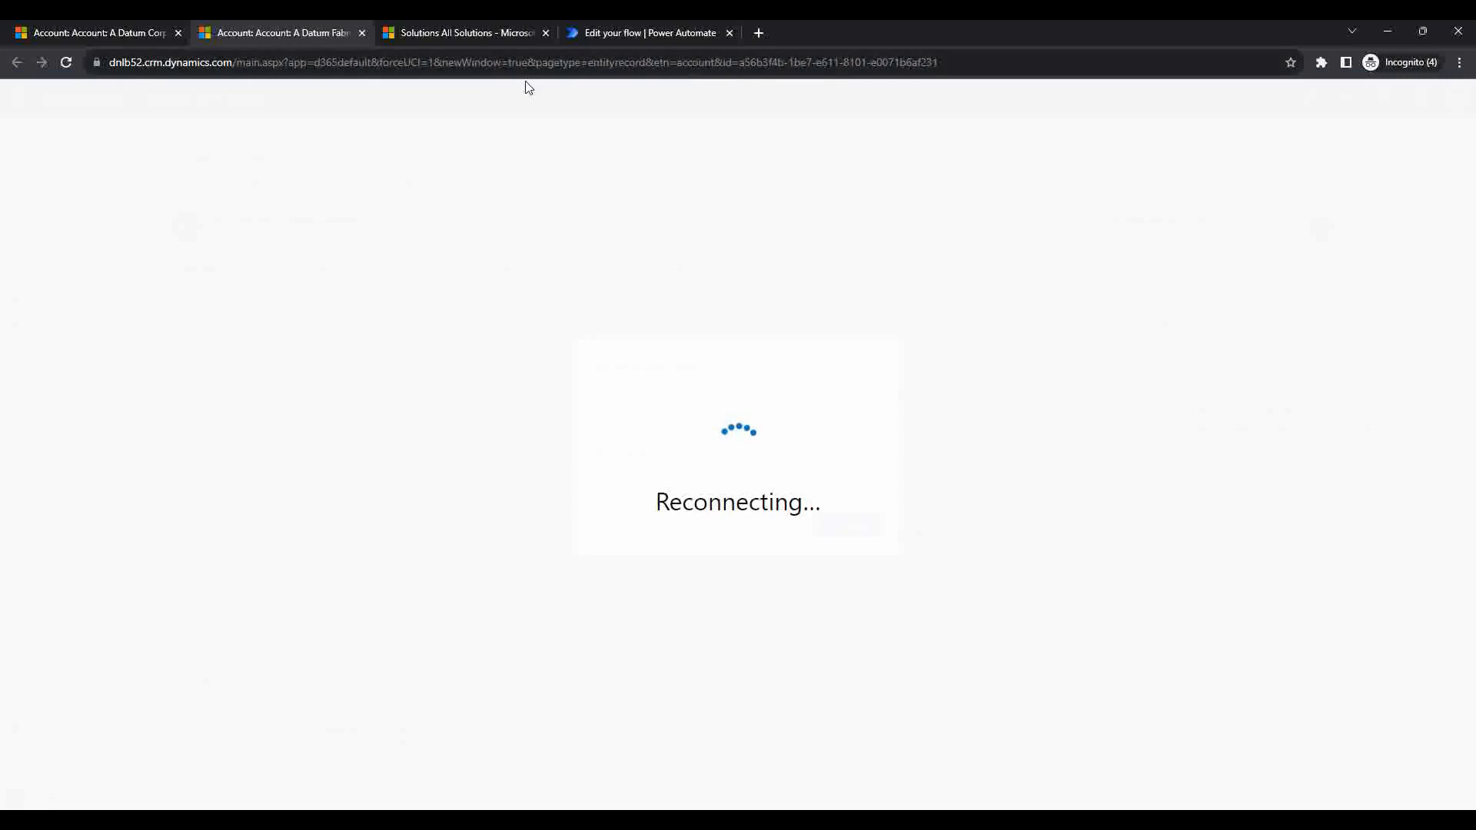
{"action": "left_click_drag", "start_coordinate": [739, 65], "coordinate": [953, 65]}
{"action": "key", "text": "ctrl+c"}
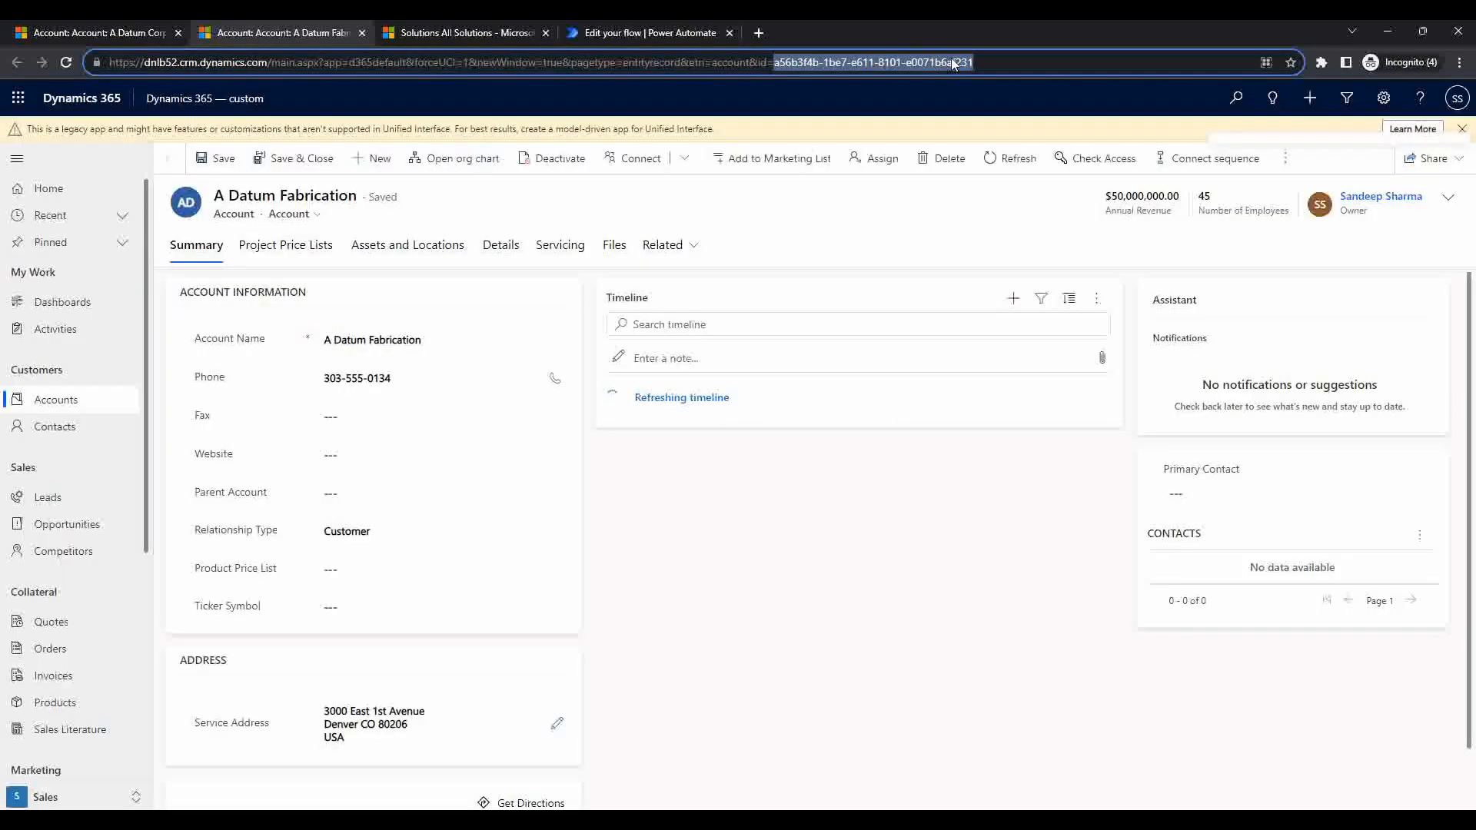
{"action": "left_click", "coordinate": [650, 32]}
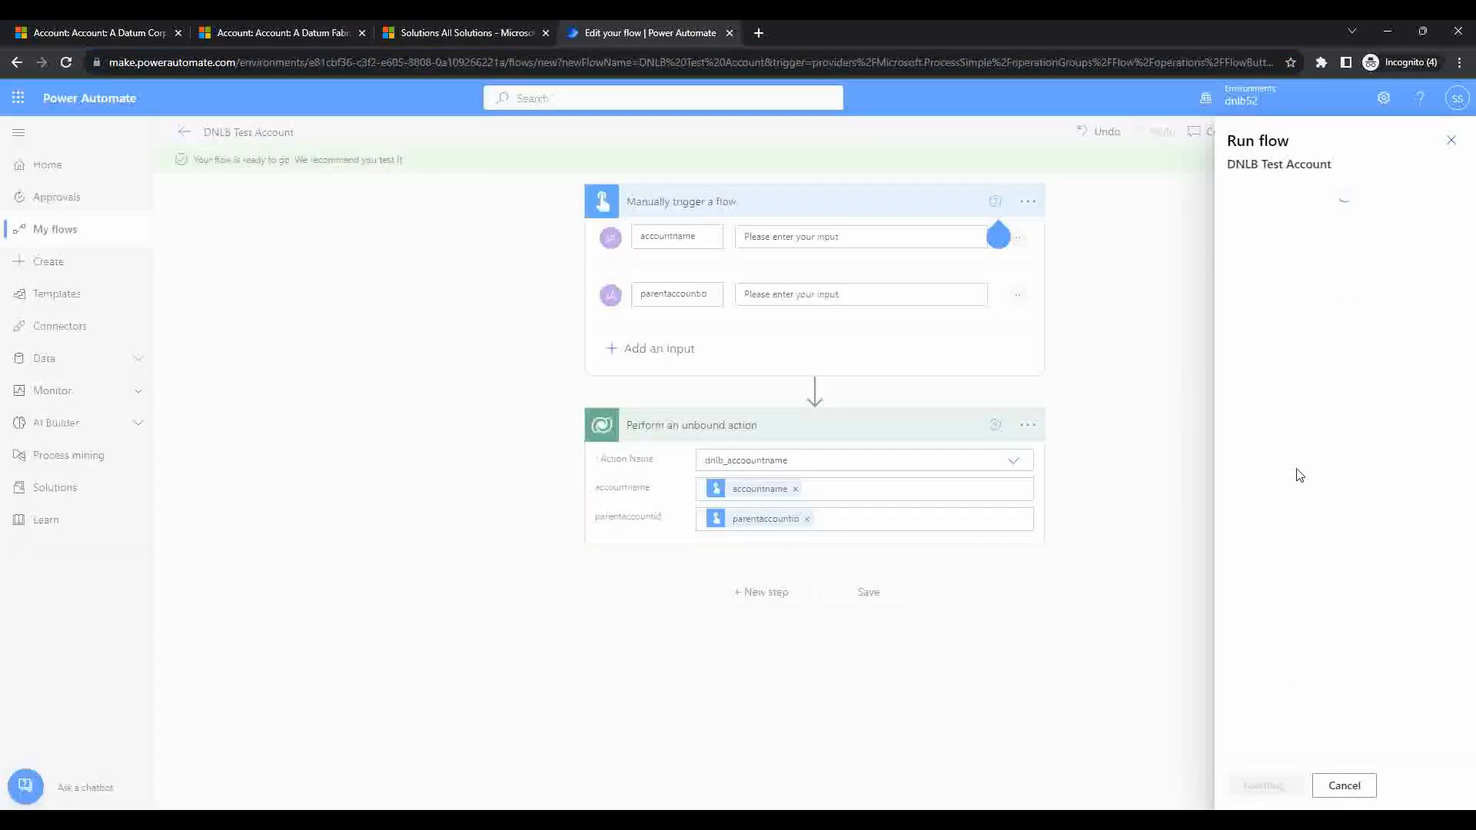
Step: Run the flow with the pasted parentaccountid and accountname 'DNLB Custom API Test'
{"action": "left_click", "coordinate": [1270, 352]}
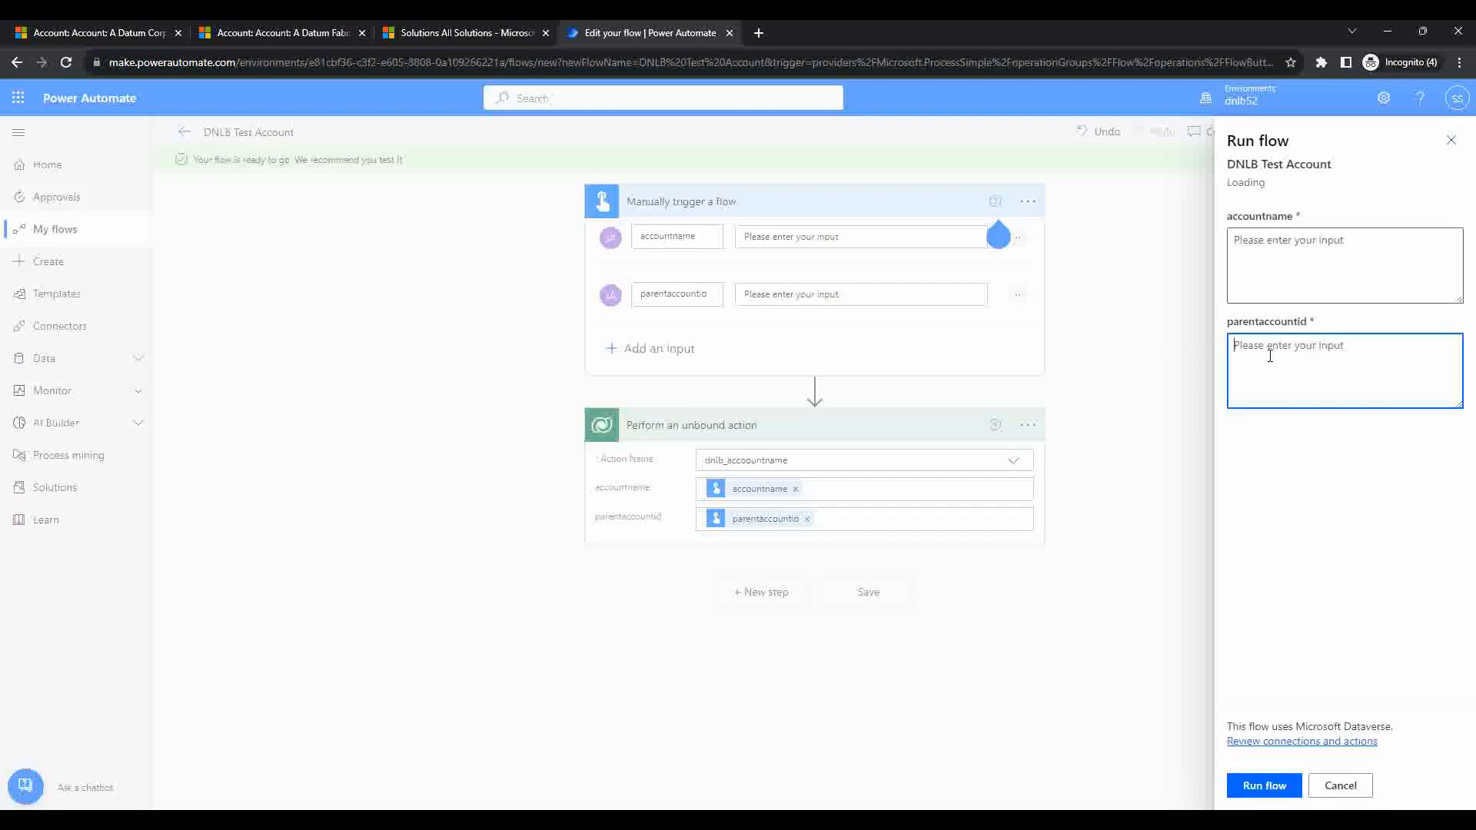
{"action": "key", "text": "ctrl+v"}
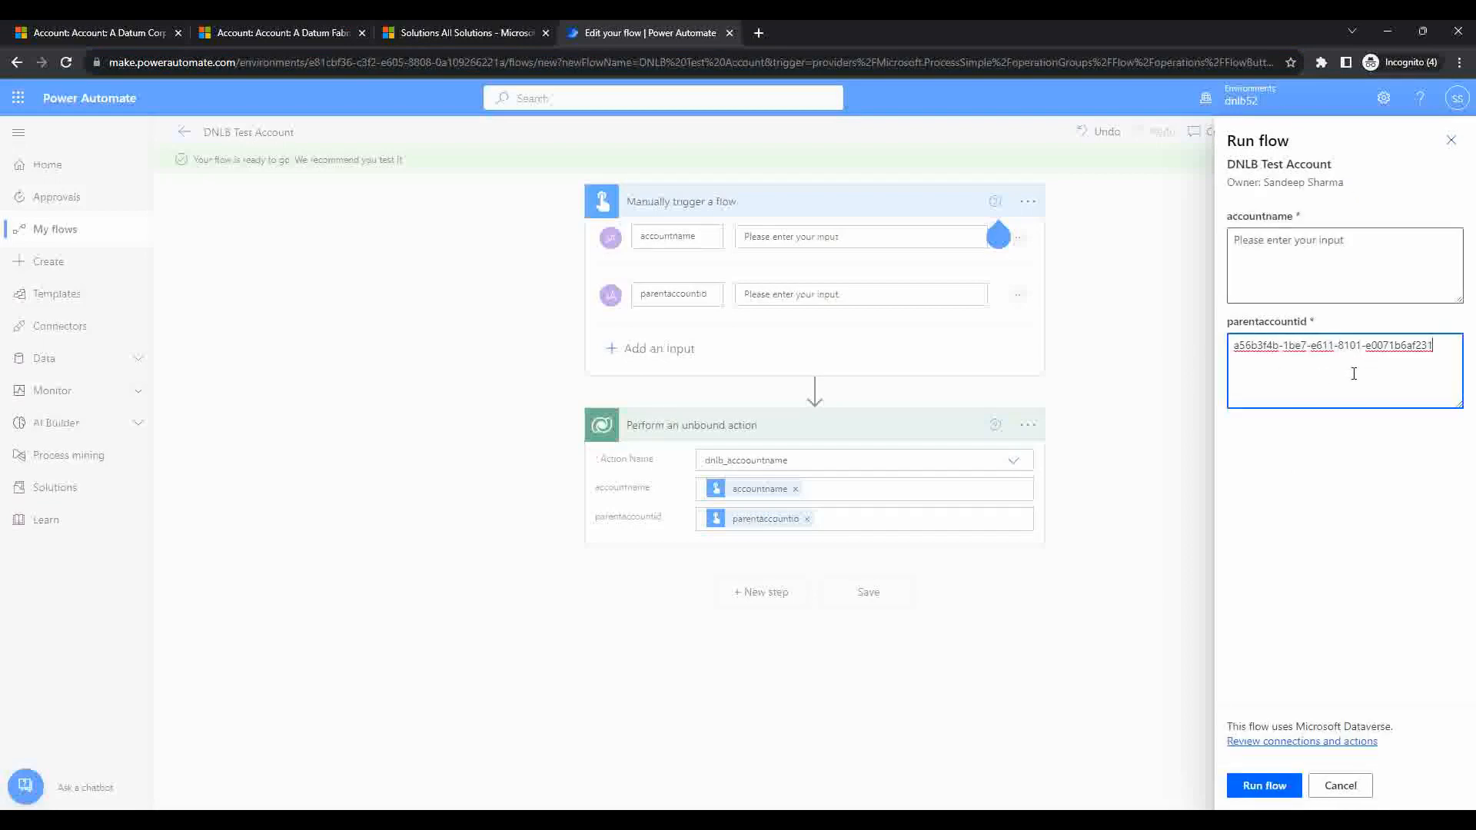
{"action": "left_click", "coordinate": [1273, 269]}
{"action": "type", "text": "dnl"}
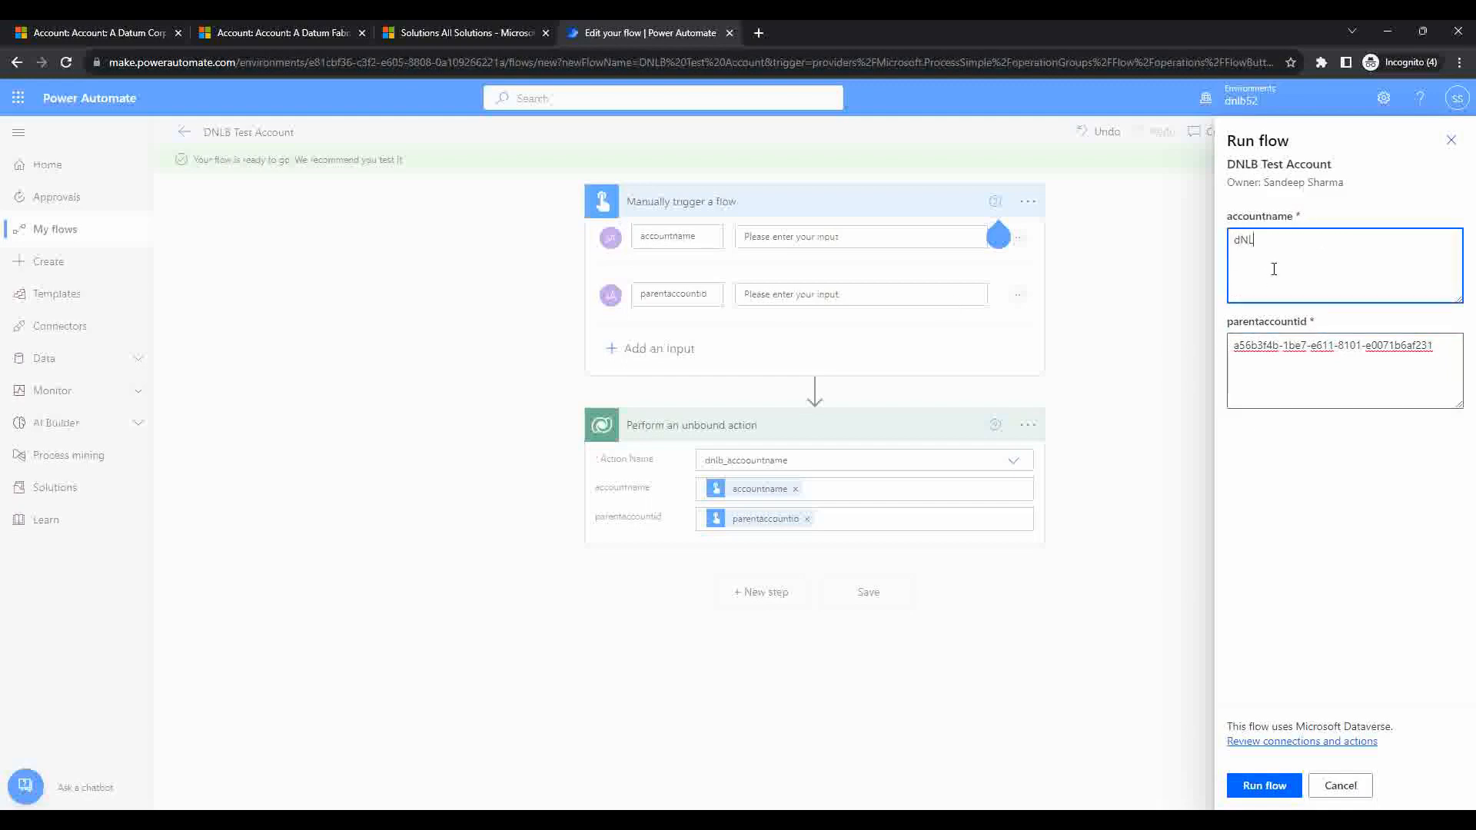
{"action": "key", "text": "BackSpace"}
{"action": "key", "text": "BackSpace"}
{"action": "key", "text": "BackSpace"}
{"action": "type", "text": "DNLB Custom API Test"}
{"action": "left_click", "coordinate": [1267, 778]}
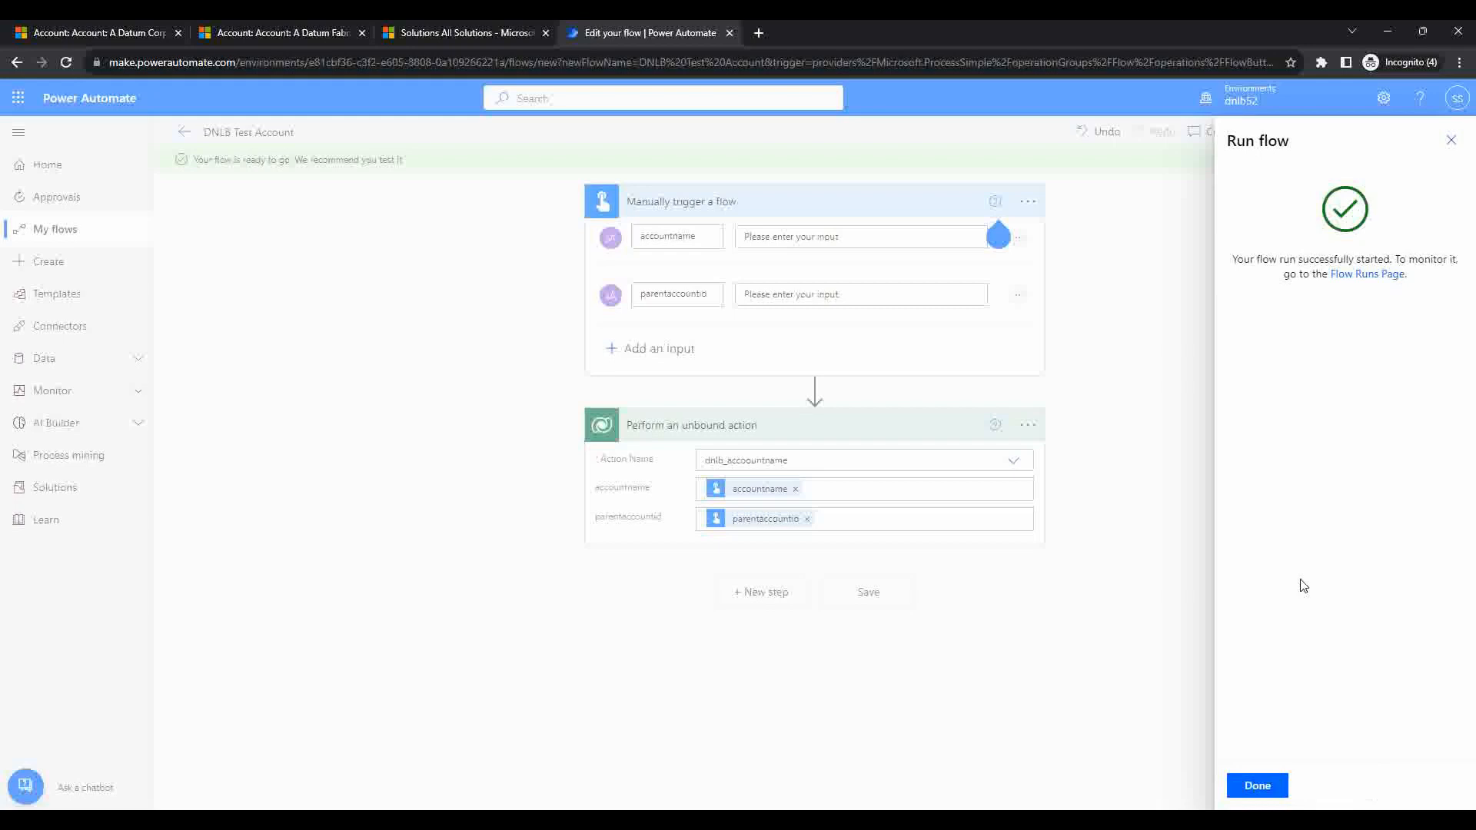
{"action": "left_click", "coordinate": [1258, 783]}
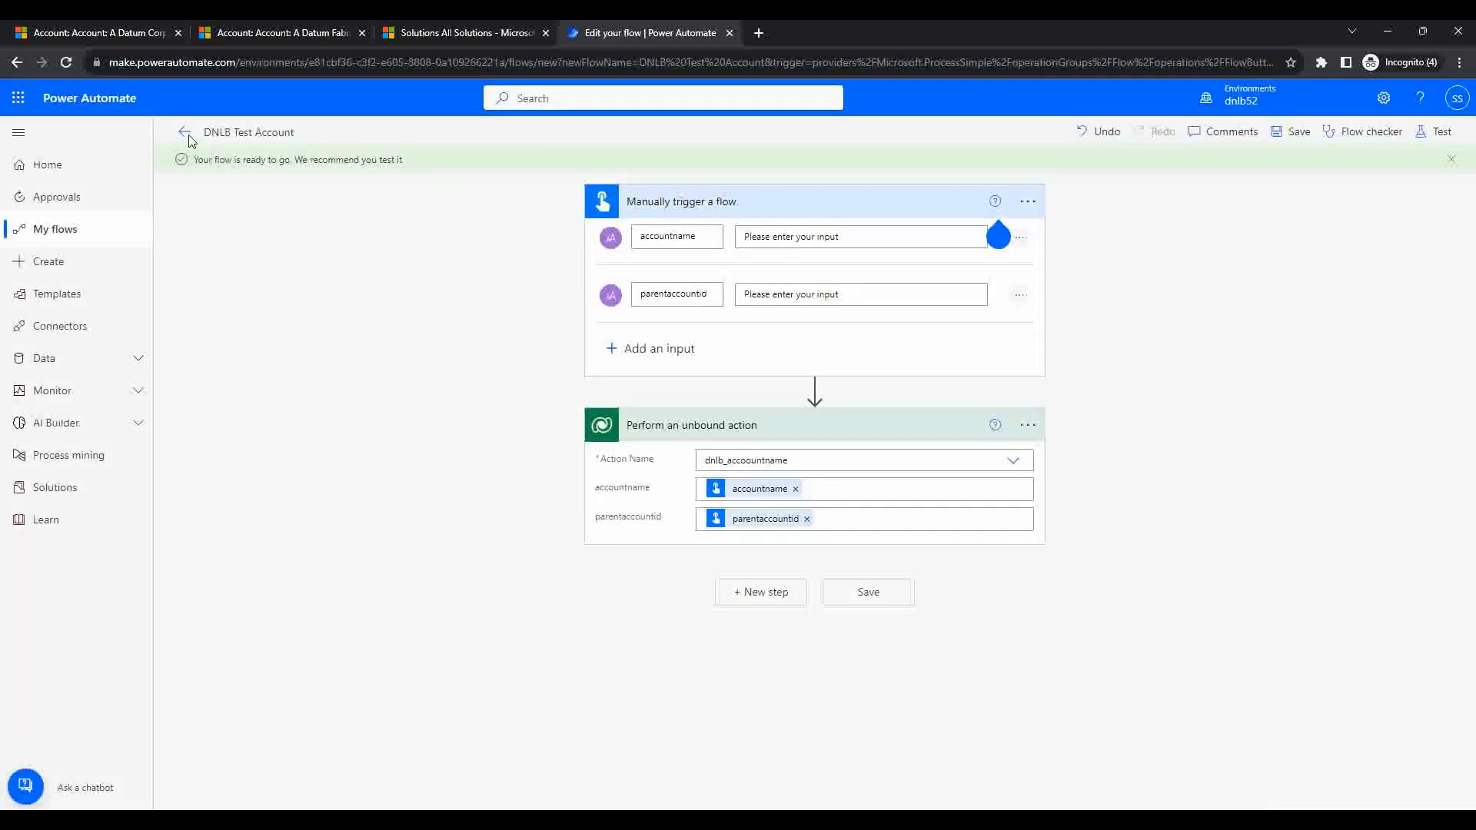
Step: Open the latest run from the 28-day history and expand the unbound action's inputs and outputs
{"action": "left_click", "coordinate": [188, 136]}
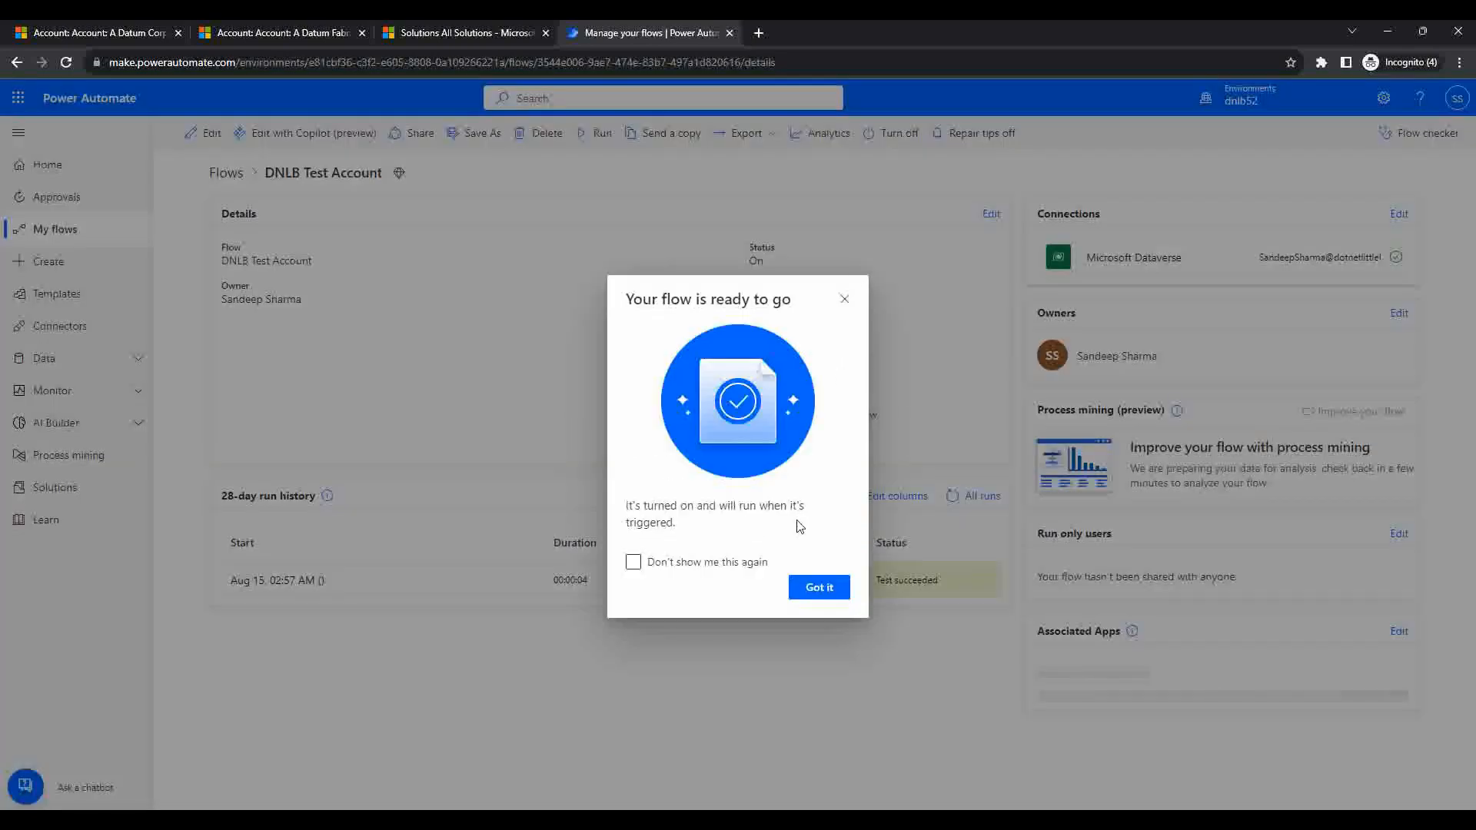
{"action": "left_click", "coordinate": [844, 298]}
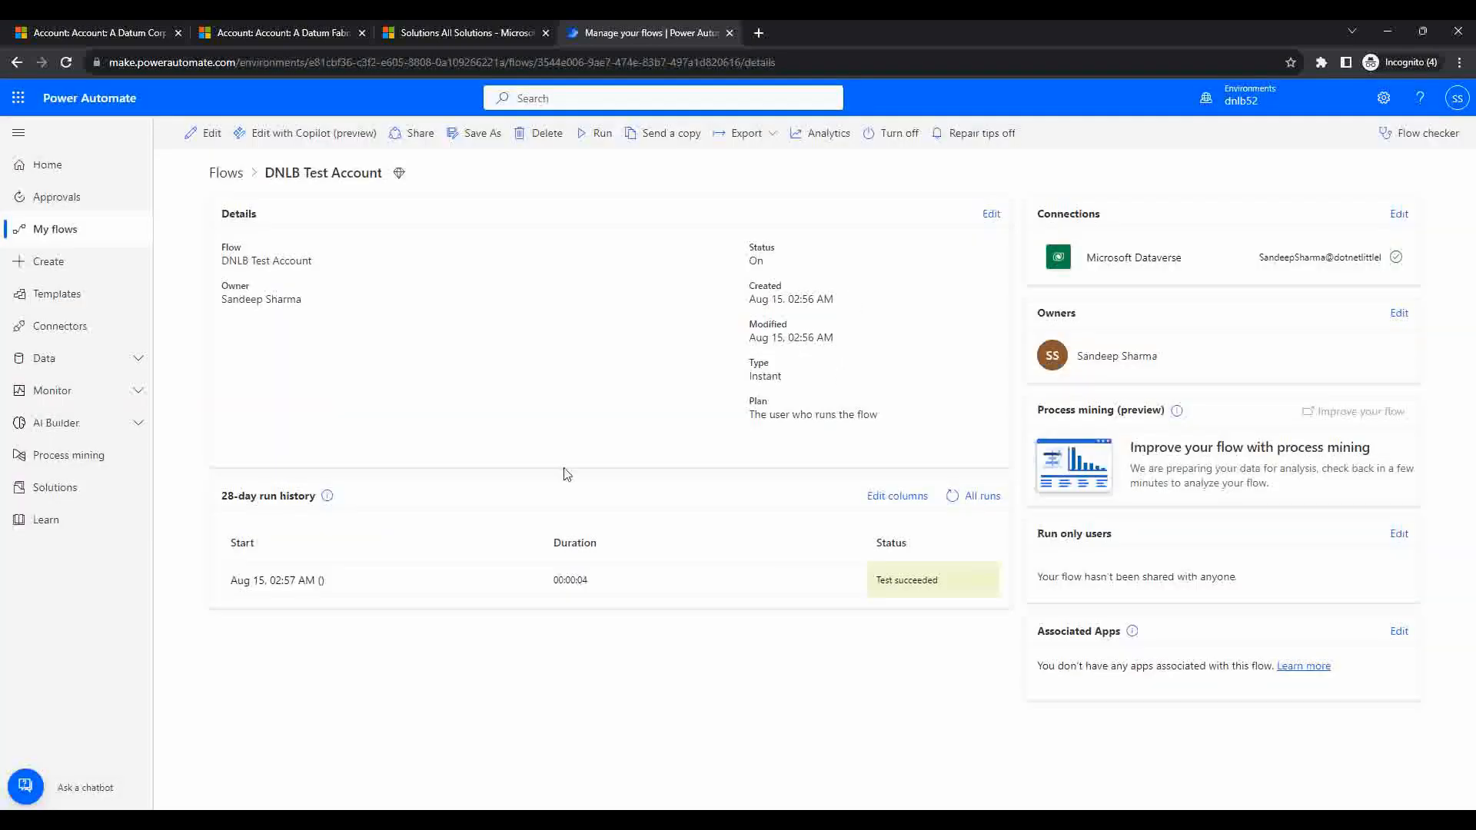
{"action": "left_click", "coordinate": [305, 584]}
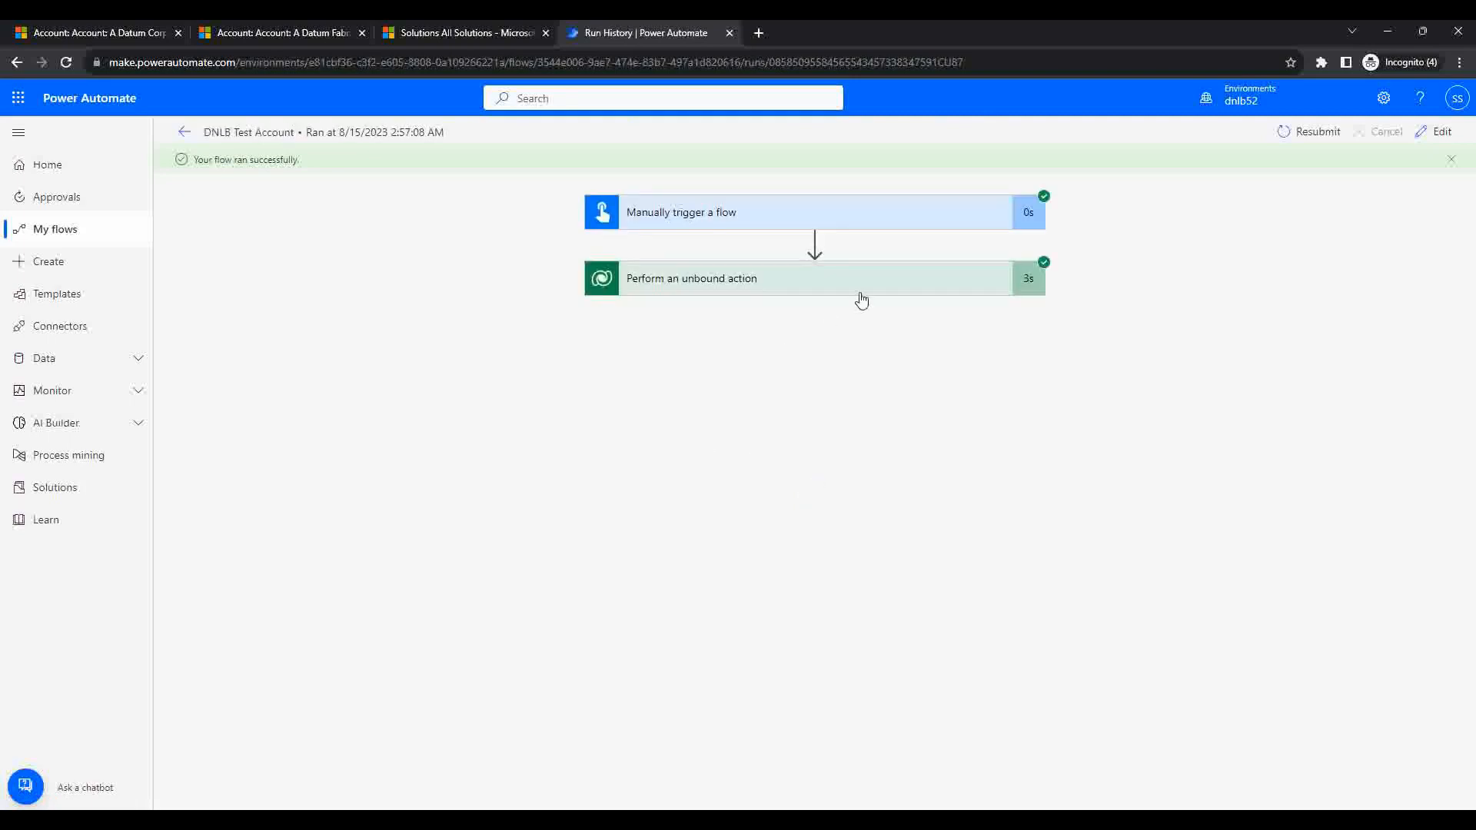
{"action": "left_click", "coordinate": [874, 286]}
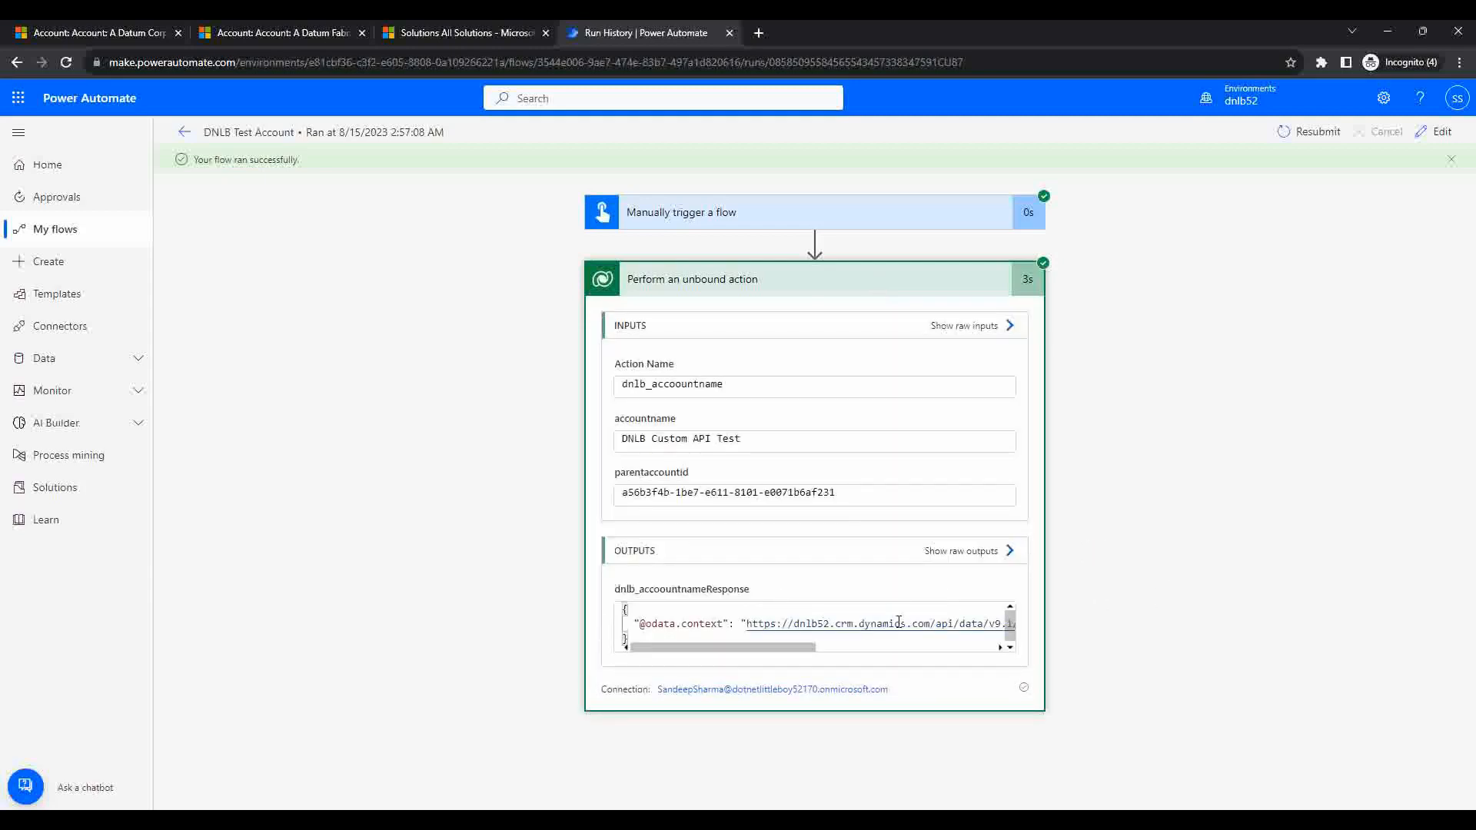
{"action": "scroll", "coordinate": [882, 620], "scroll_direction": "right", "scroll_amount": 5}
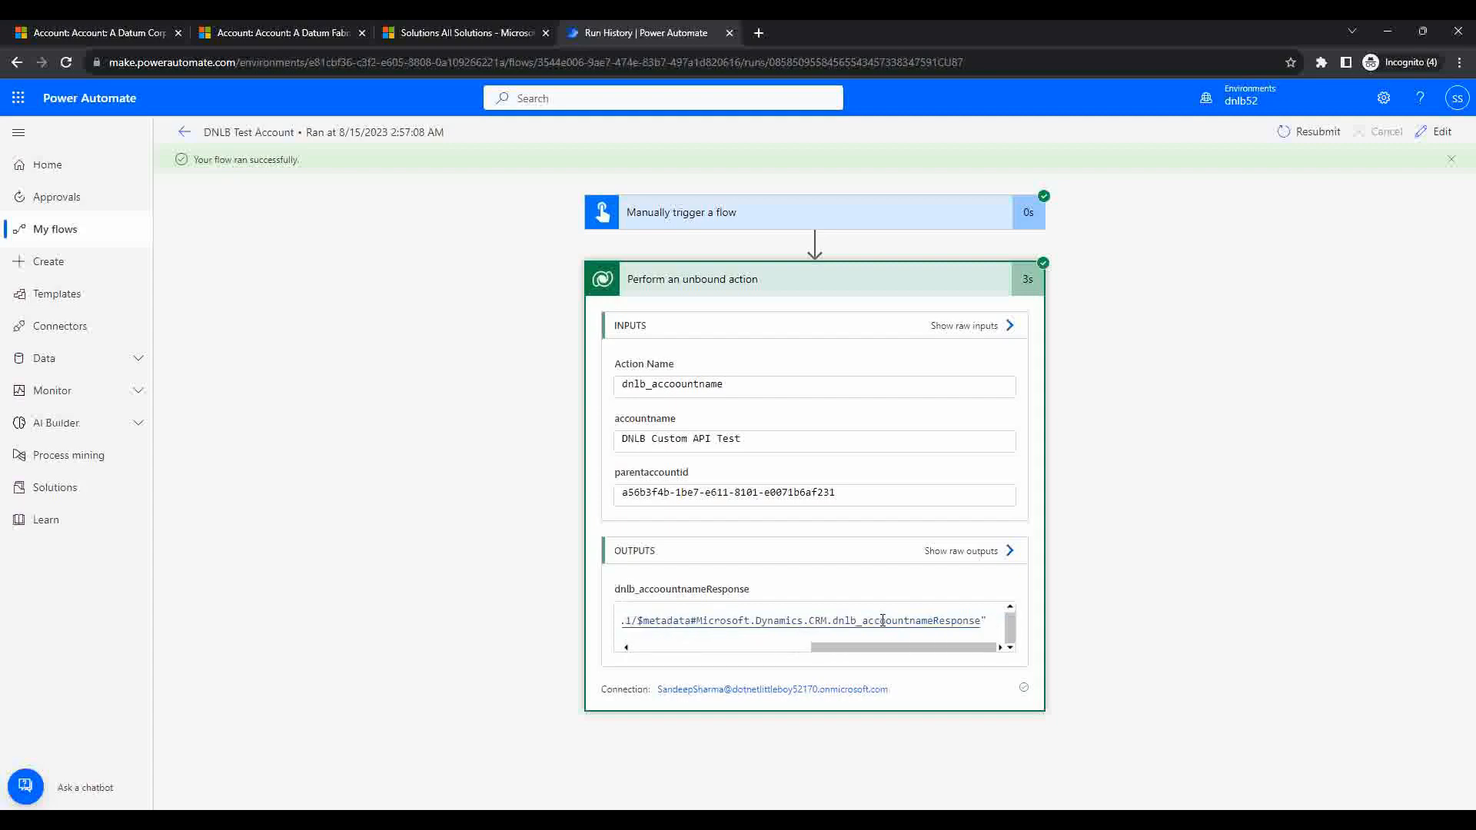
{"action": "scroll", "coordinate": [882, 621], "scroll_direction": "left", "scroll_amount": 5}
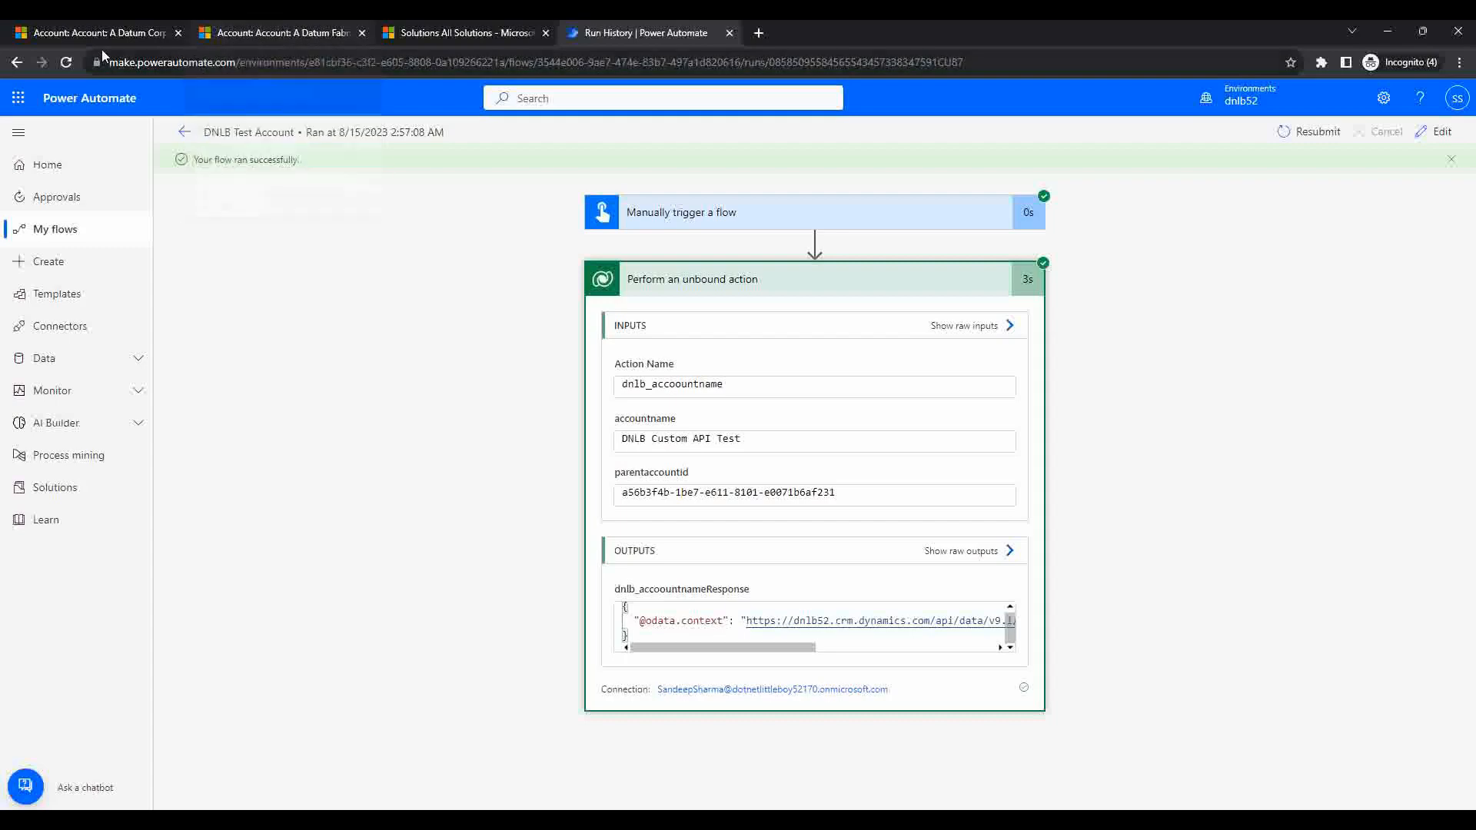
{"action": "left_click", "coordinate": [92, 32]}
Step: Open My Active Accounts in Dynamics 365 and refresh the grid
{"action": "left_click", "coordinate": [70, 401]}
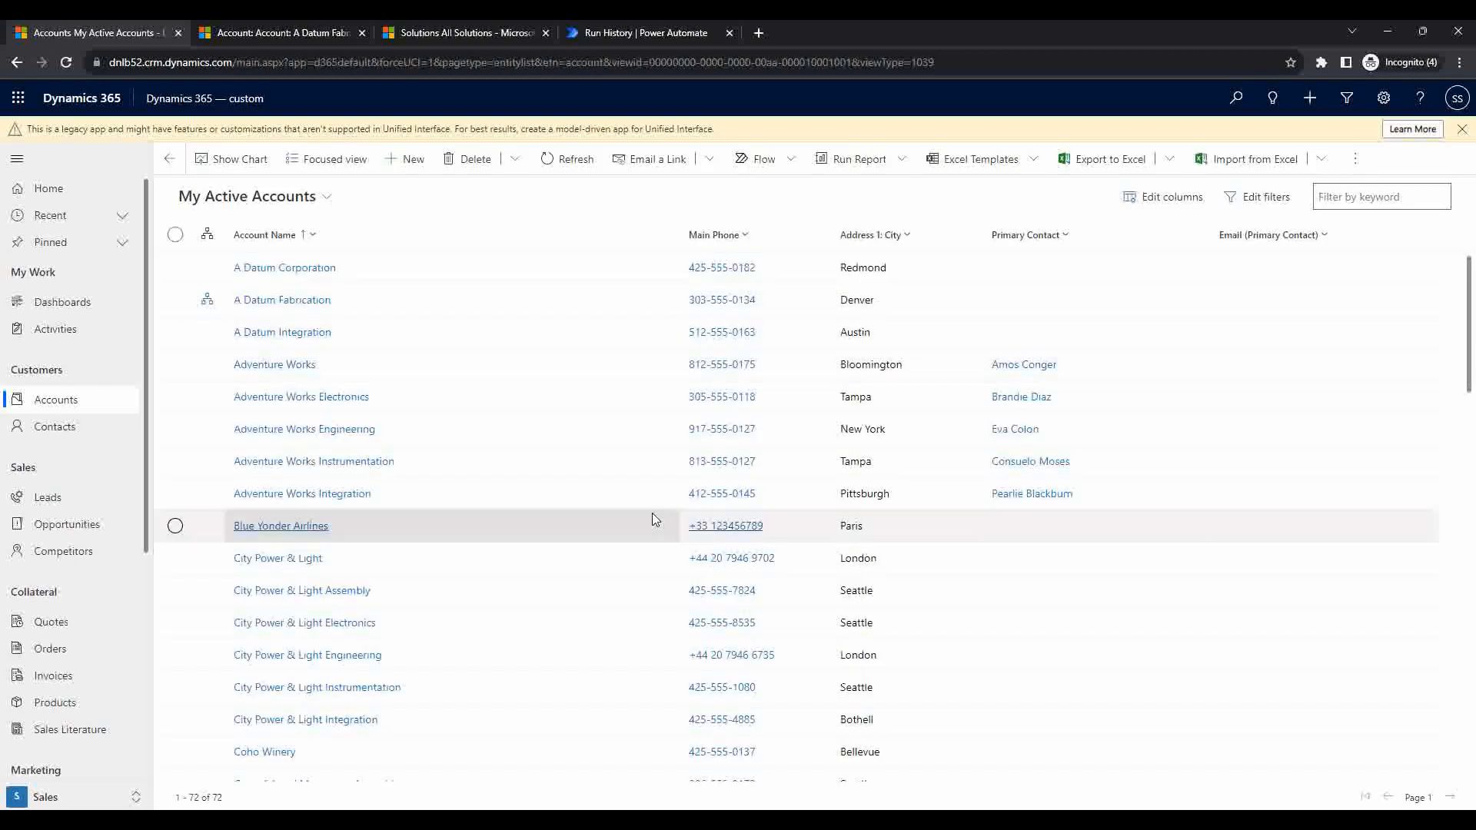
{"action": "scroll", "coordinate": [652, 513], "scroll_direction": "down", "scroll_amount": 1}
{"action": "scroll", "coordinate": [652, 518], "scroll_direction": "down", "scroll_amount": 10}
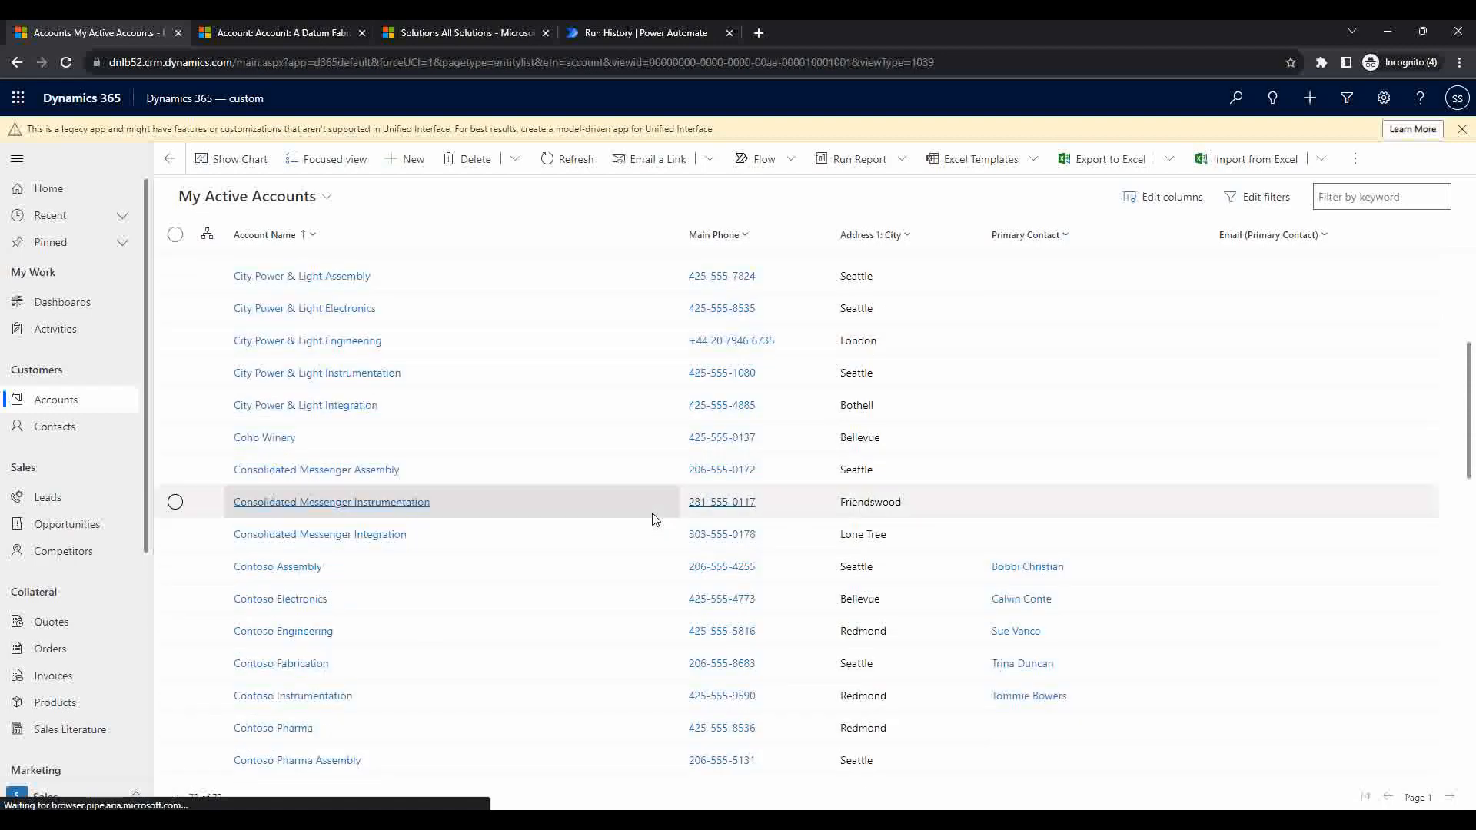
{"action": "scroll", "coordinate": [650, 576], "scroll_direction": "down", "scroll_amount": 3}
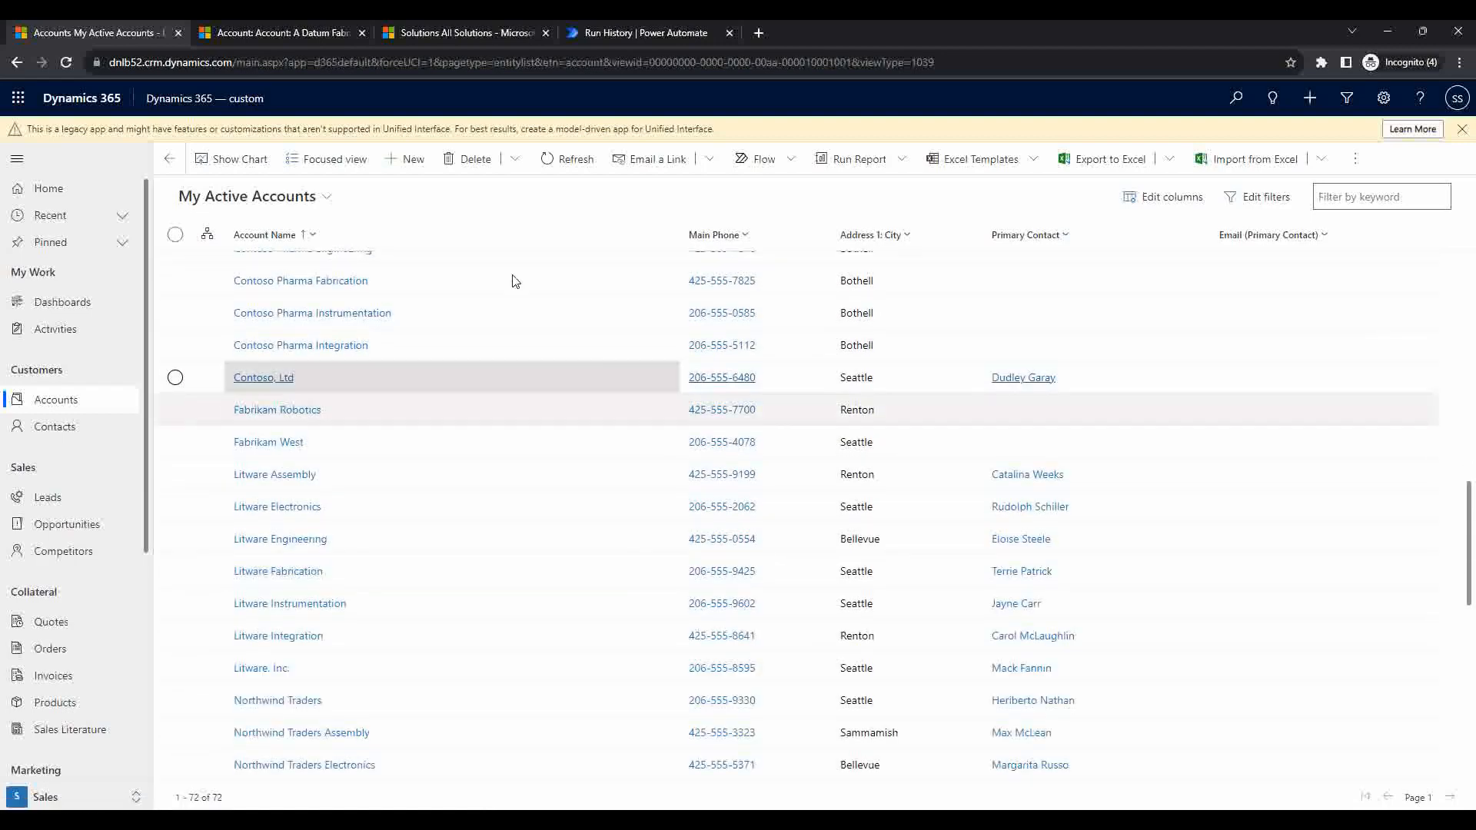
{"action": "left_click", "coordinate": [567, 158]}
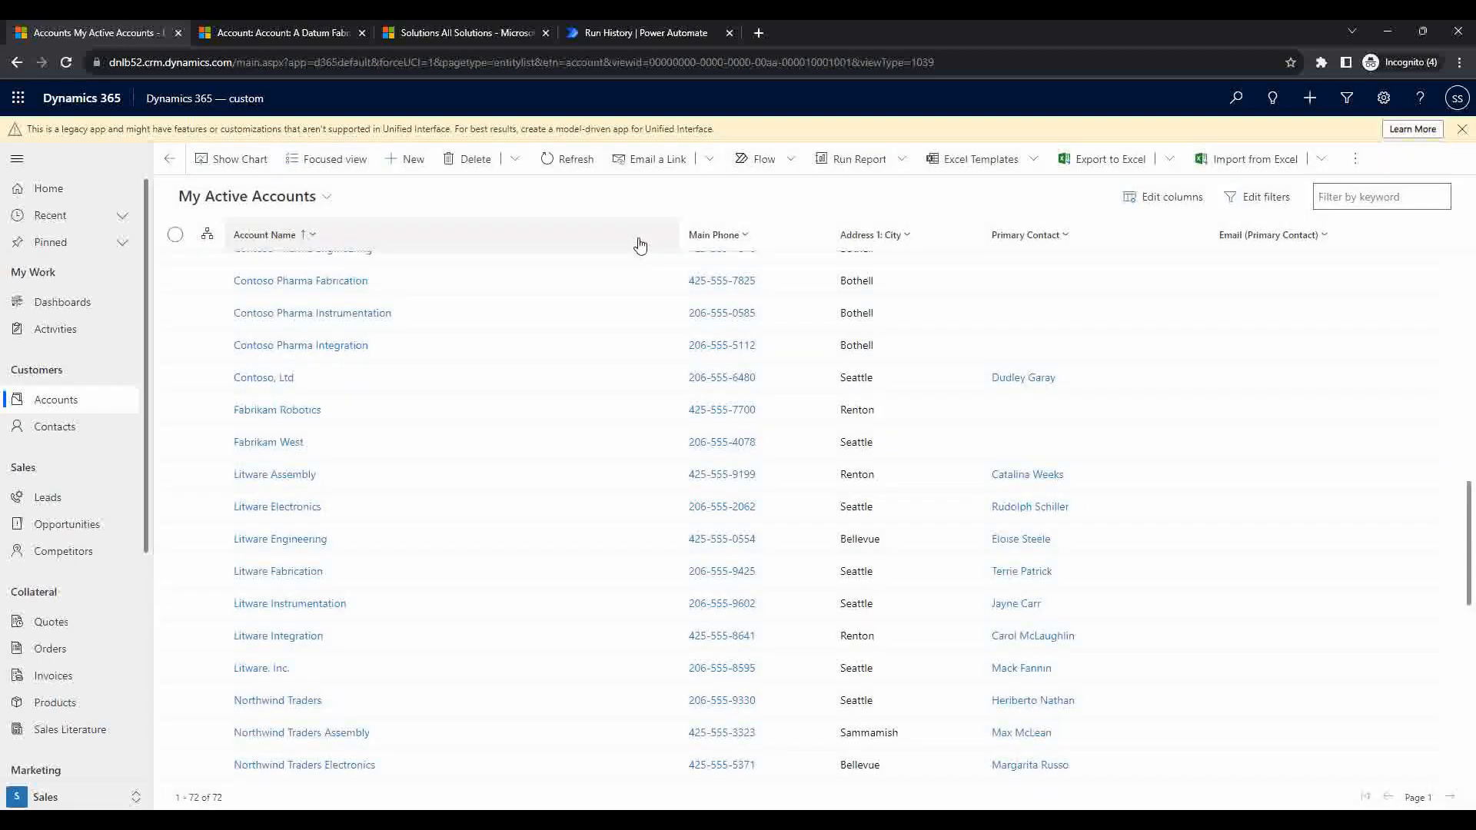
{"action": "scroll", "coordinate": [602, 361], "scroll_direction": "up", "scroll_amount": 1}
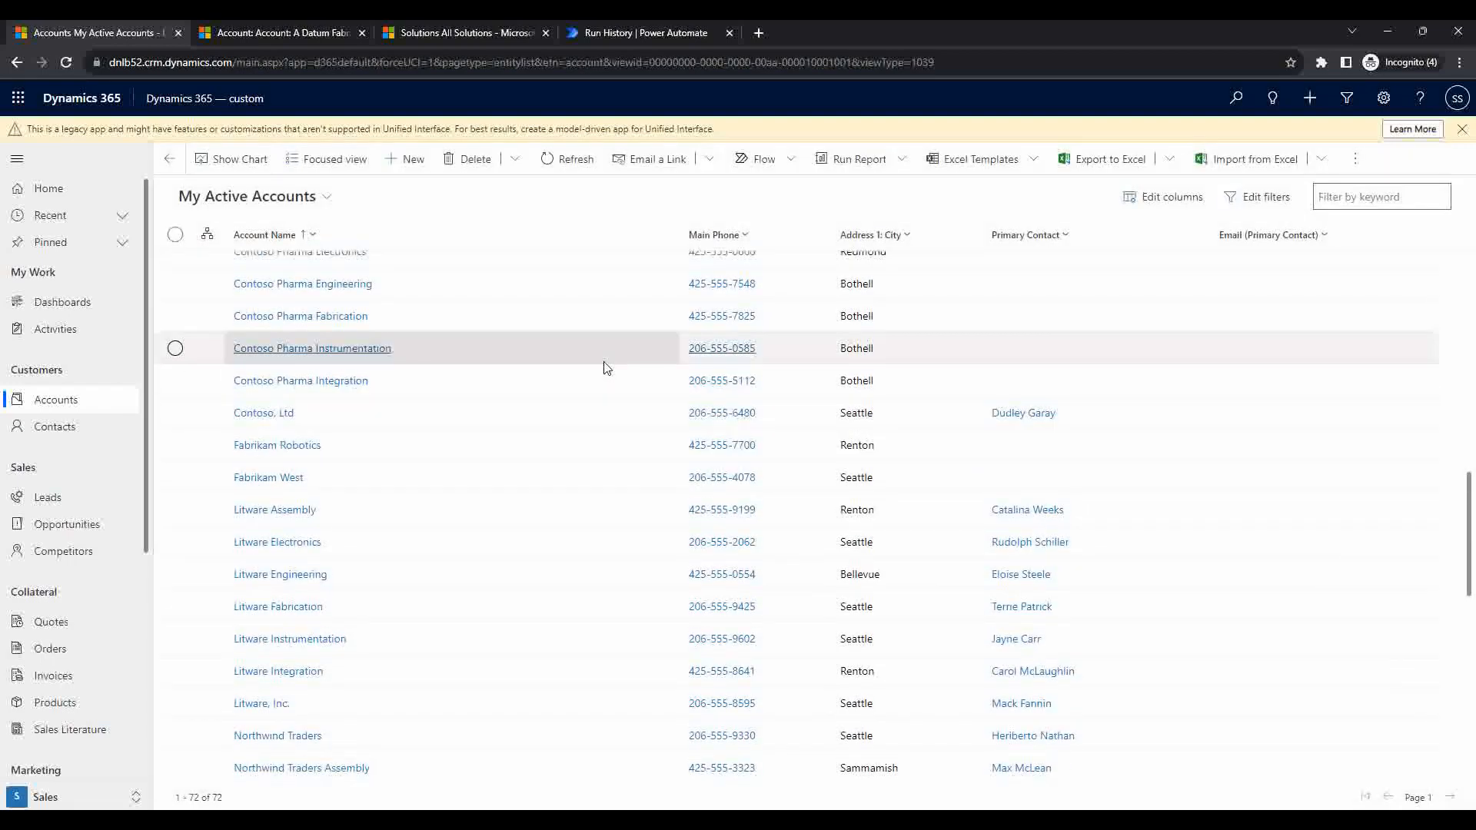
{"action": "scroll", "coordinate": [603, 366], "scroll_direction": "up", "scroll_amount": 3}
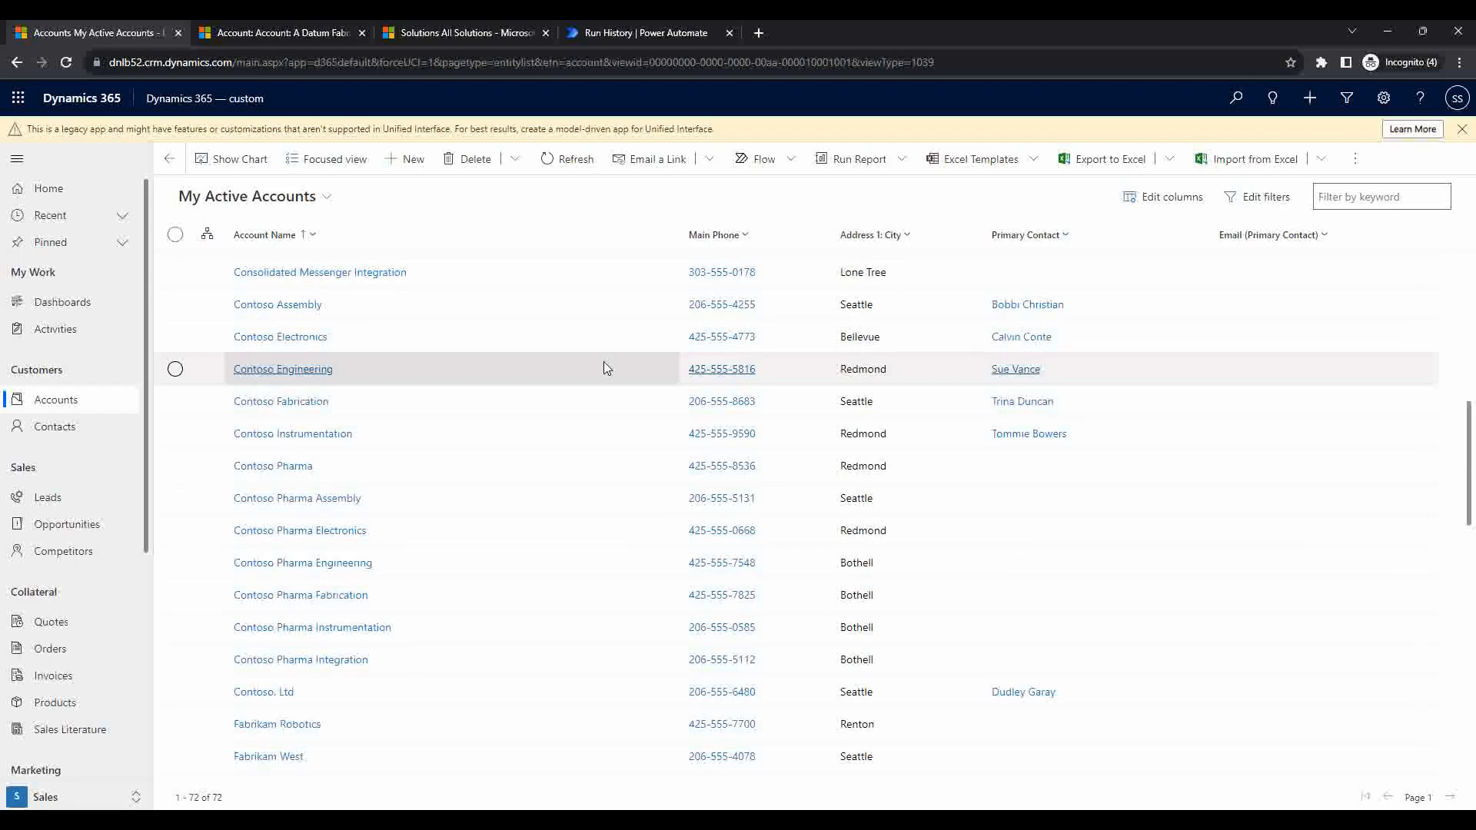
{"action": "scroll", "coordinate": [754, 339], "scroll_direction": "up", "scroll_amount": 3}
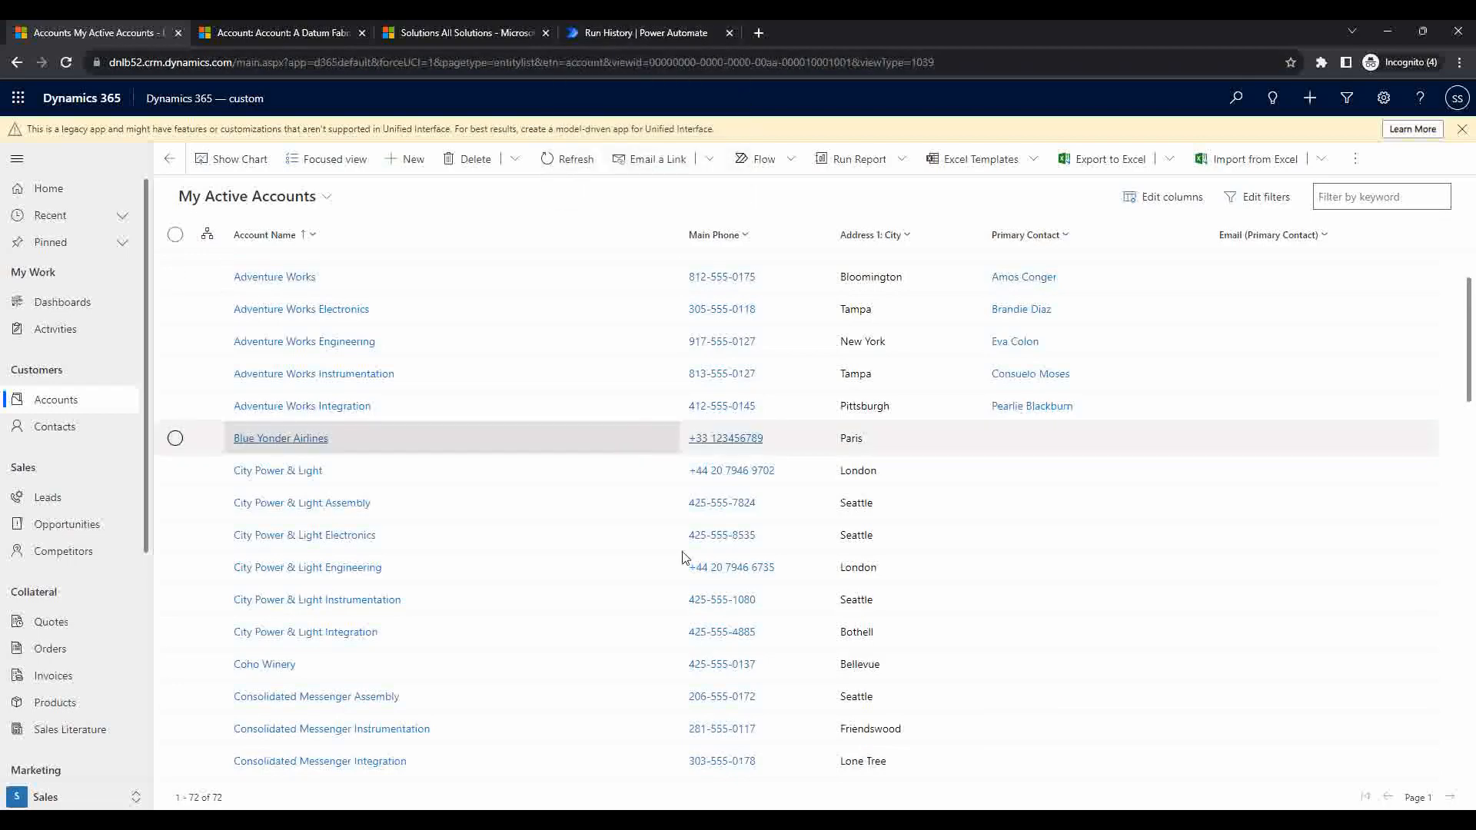
{"action": "scroll", "coordinate": [681, 551], "scroll_direction": "down", "scroll_amount": 6}
{"action": "scroll", "coordinate": [987, 369], "scroll_direction": "down", "scroll_amount": 2}
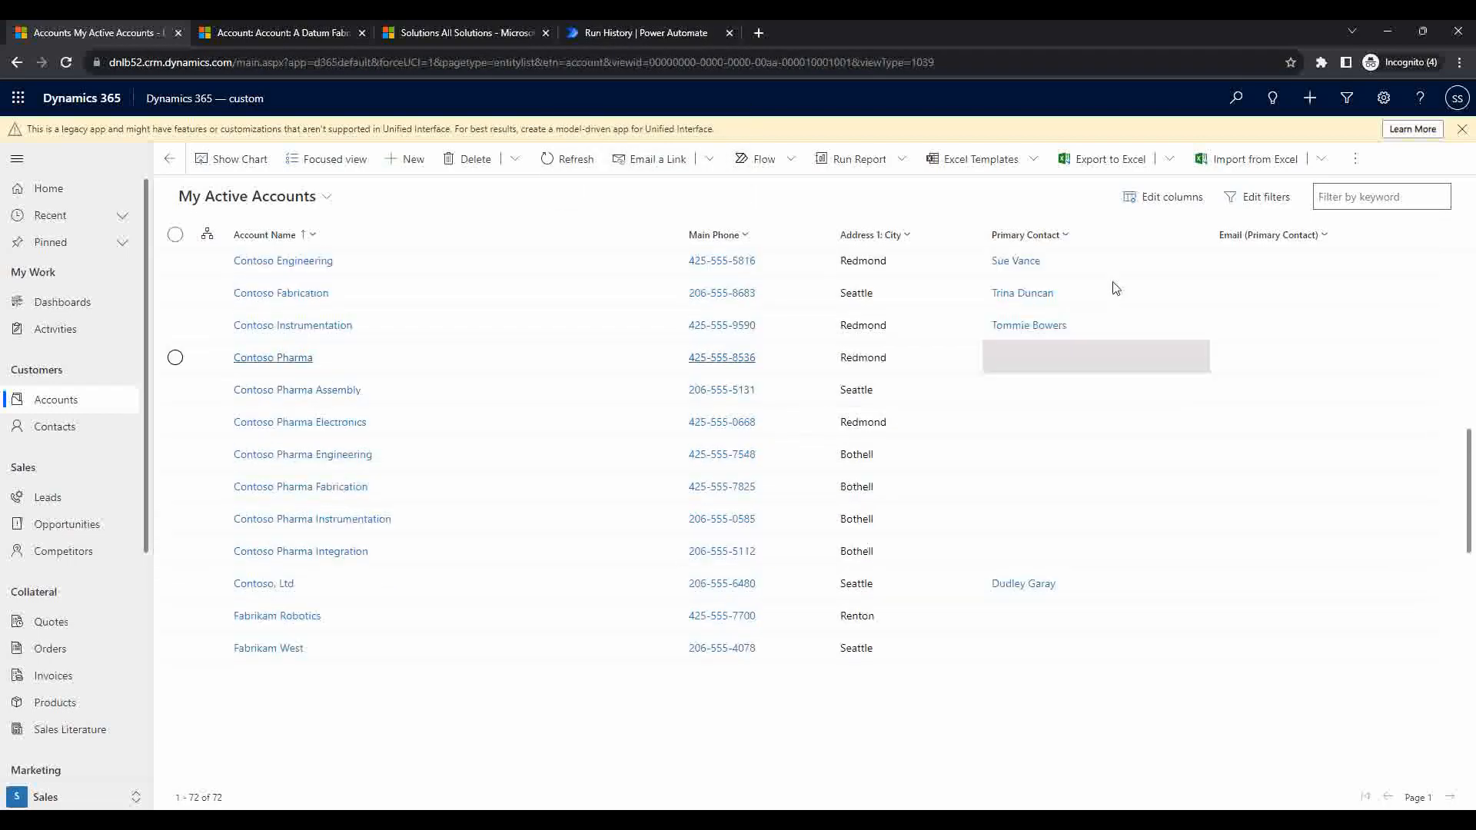
Step: Filter the accounts by keyword 'cust', then clear the filter
{"action": "mouse_move", "coordinate": [1369, 203]}
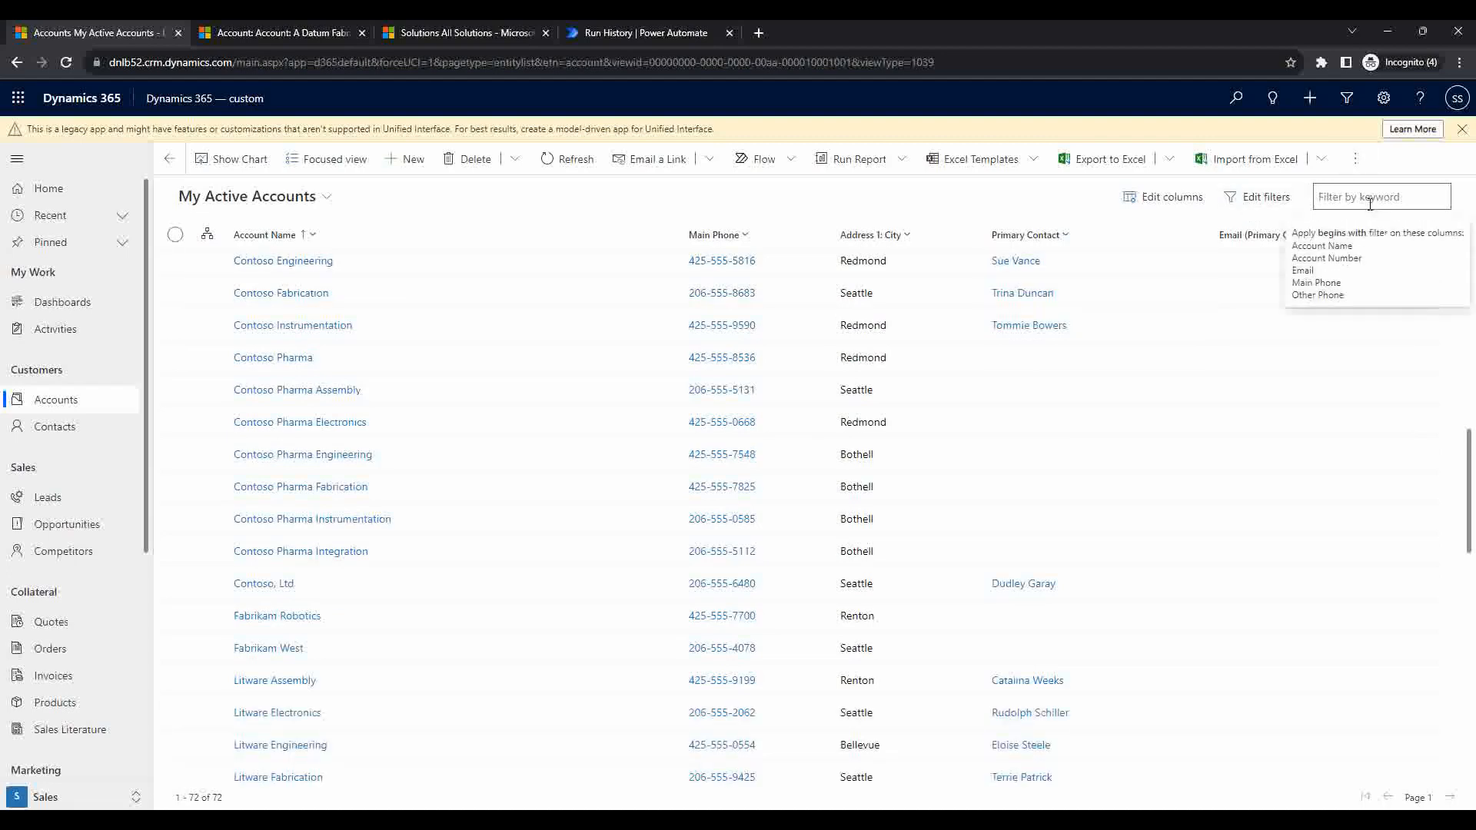
{"action": "type", "text": "cust"}
{"action": "key", "text": "Return"}
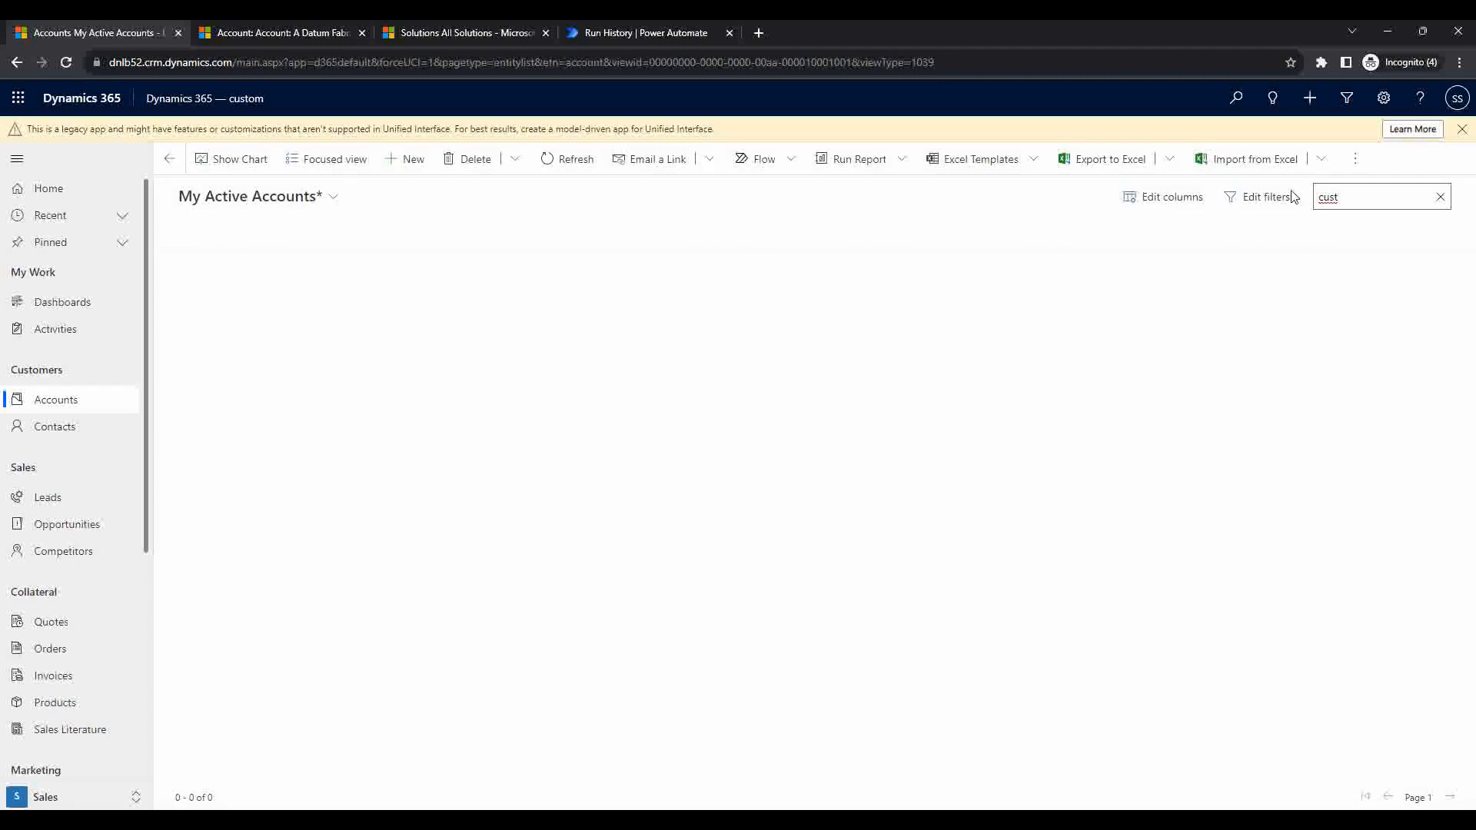
{"action": "left_click", "coordinate": [1440, 199]}
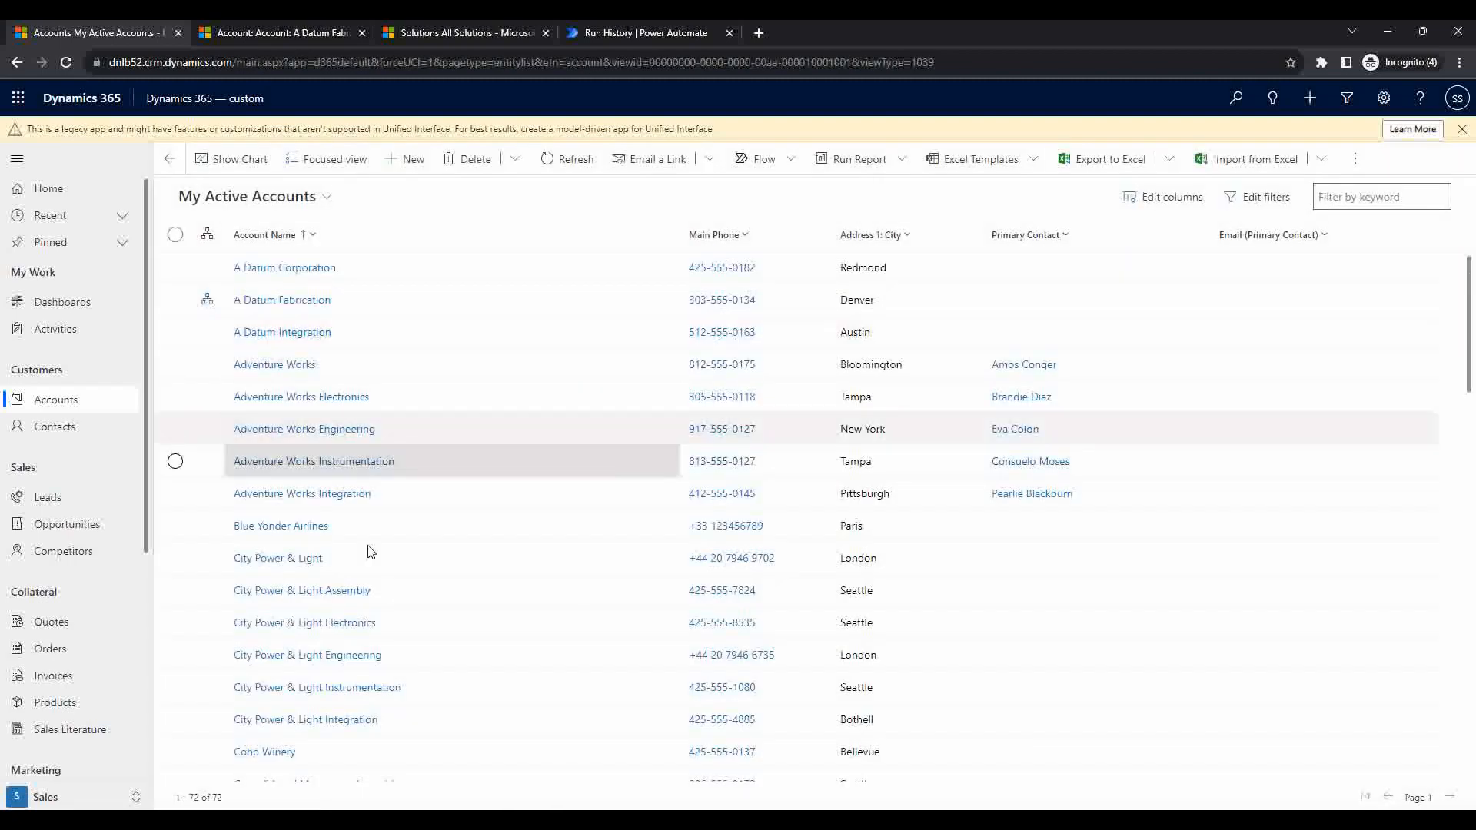
Step: Filter accounts by 'dnlb', finding no match, and go back to the flow run
{"action": "scroll", "coordinate": [367, 545], "scroll_direction": "down", "scroll_amount": 5}
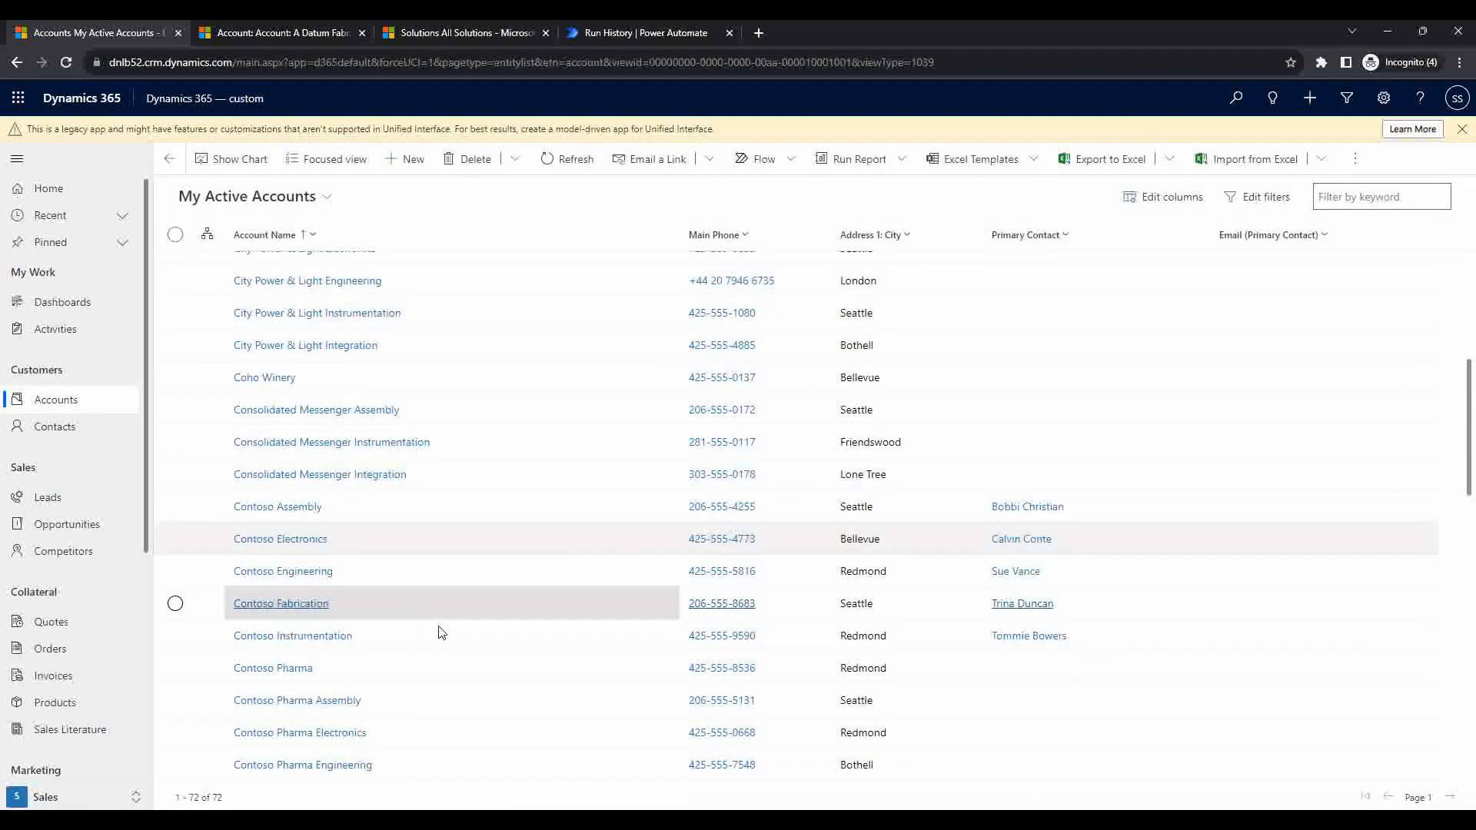
{"action": "scroll", "coordinate": [505, 641], "scroll_direction": "down", "scroll_amount": 3}
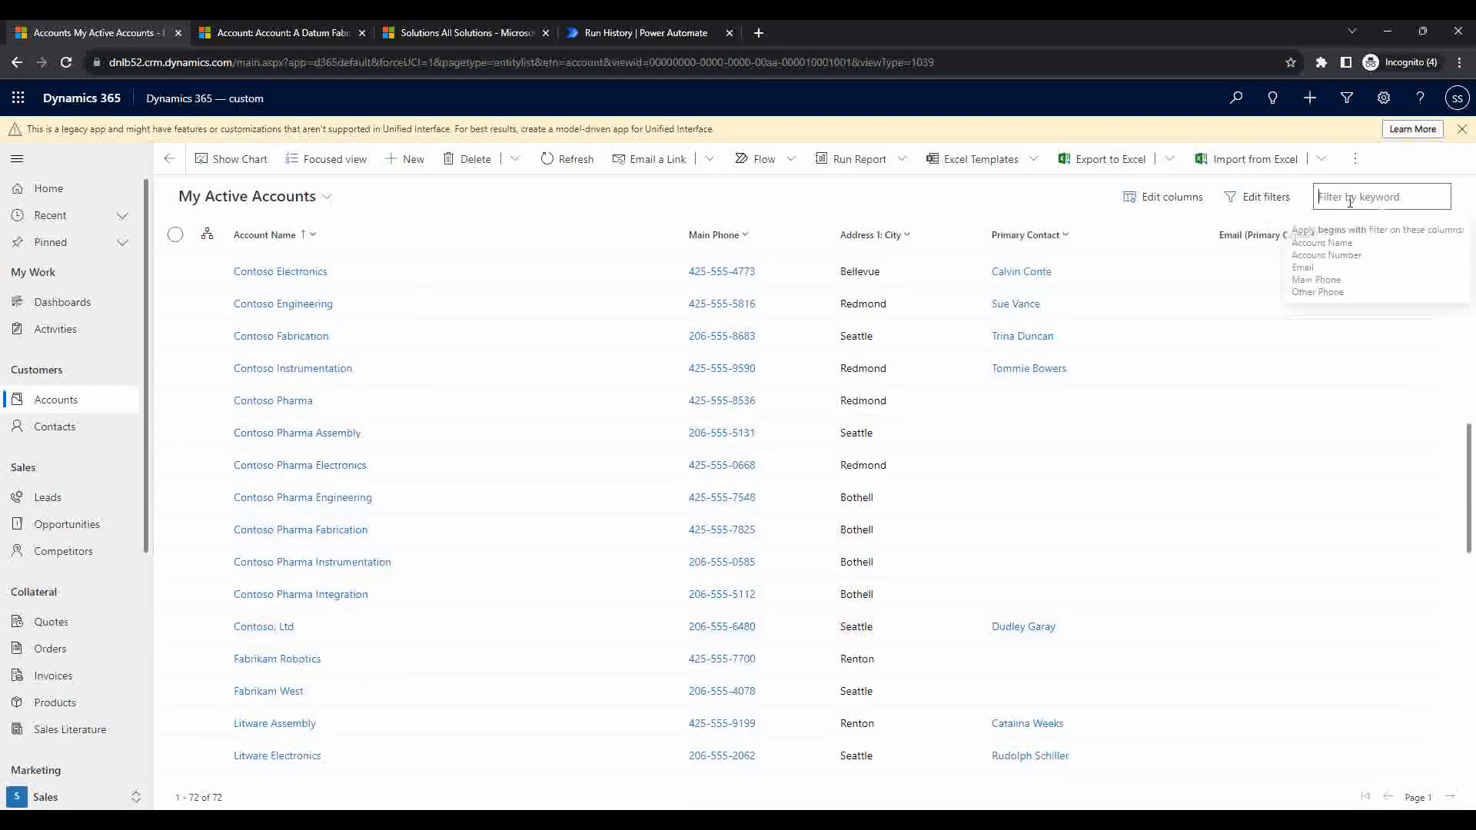
{"action": "type", "text": "dblb"}
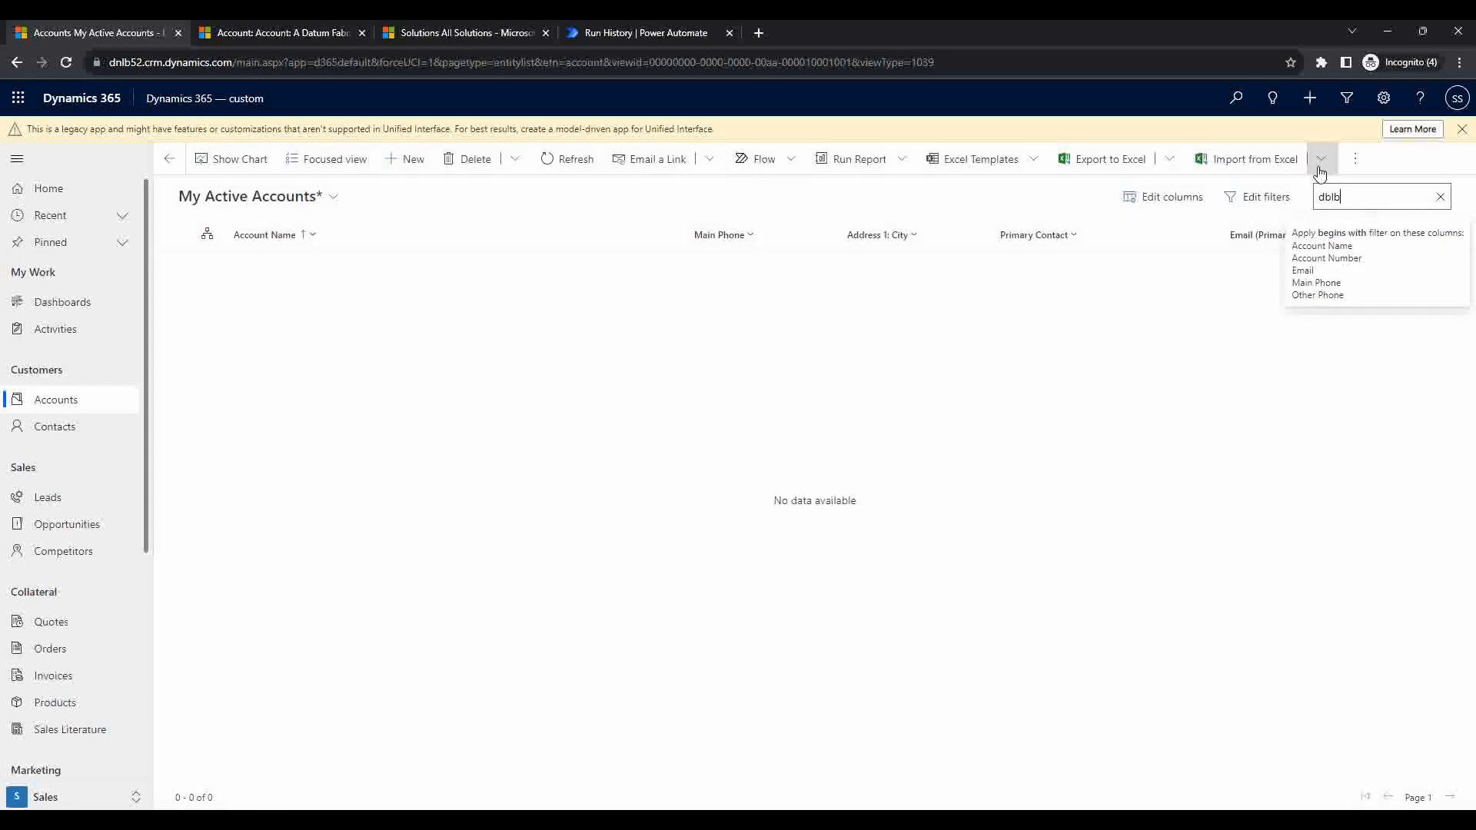
{"action": "key", "text": "BackSpace"}
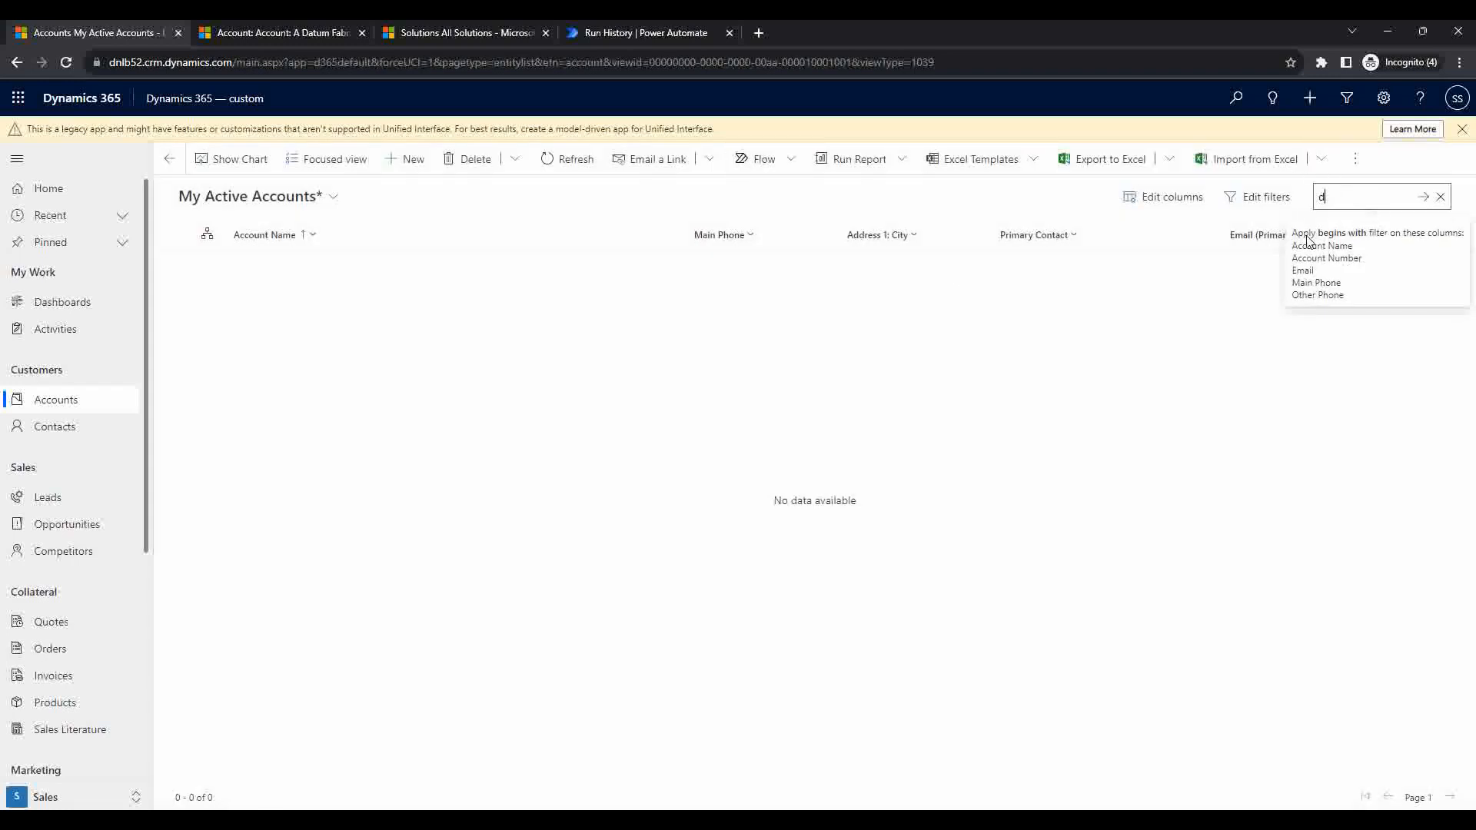
{"action": "type", "text": "nlb"}
{"action": "key", "text": "Return"}
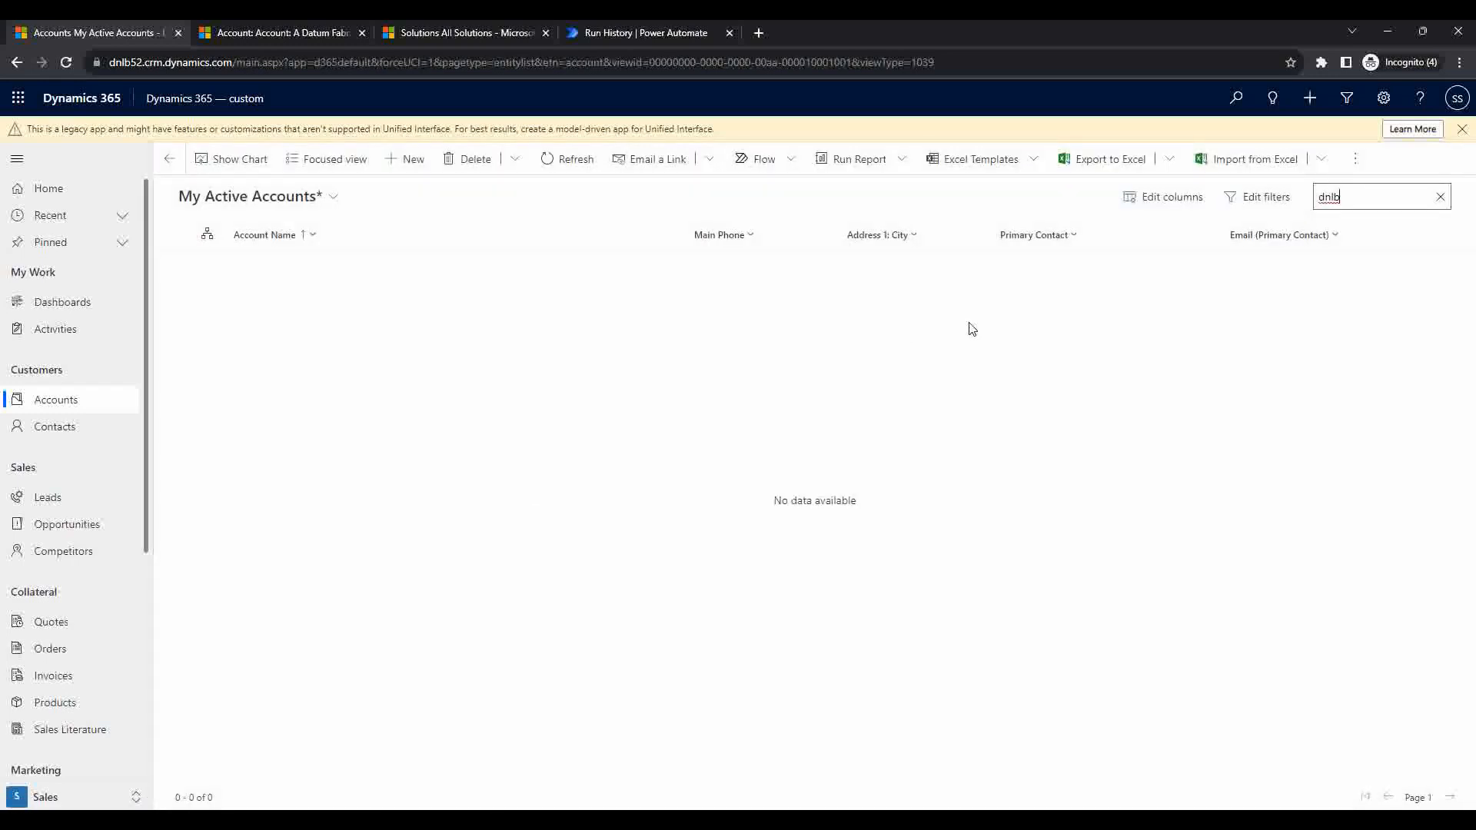
{"action": "left_click", "coordinate": [590, 28]}
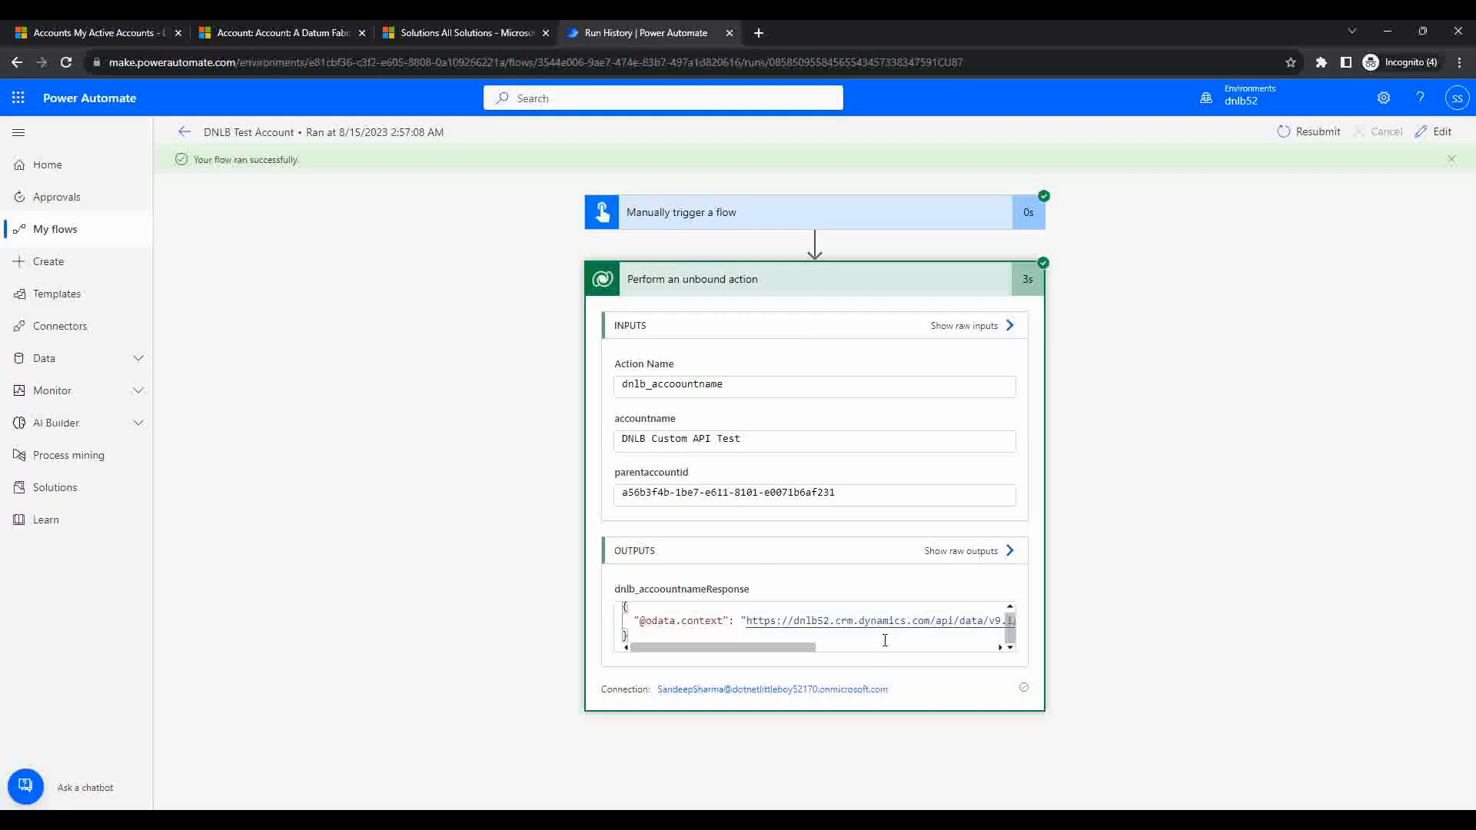
Step: Scroll the OUTPUTS JSON to the end of the response URL, then switch to Visual Studio
{"action": "scroll", "coordinate": [884, 640], "scroll_direction": "right", "scroll_amount": 10}
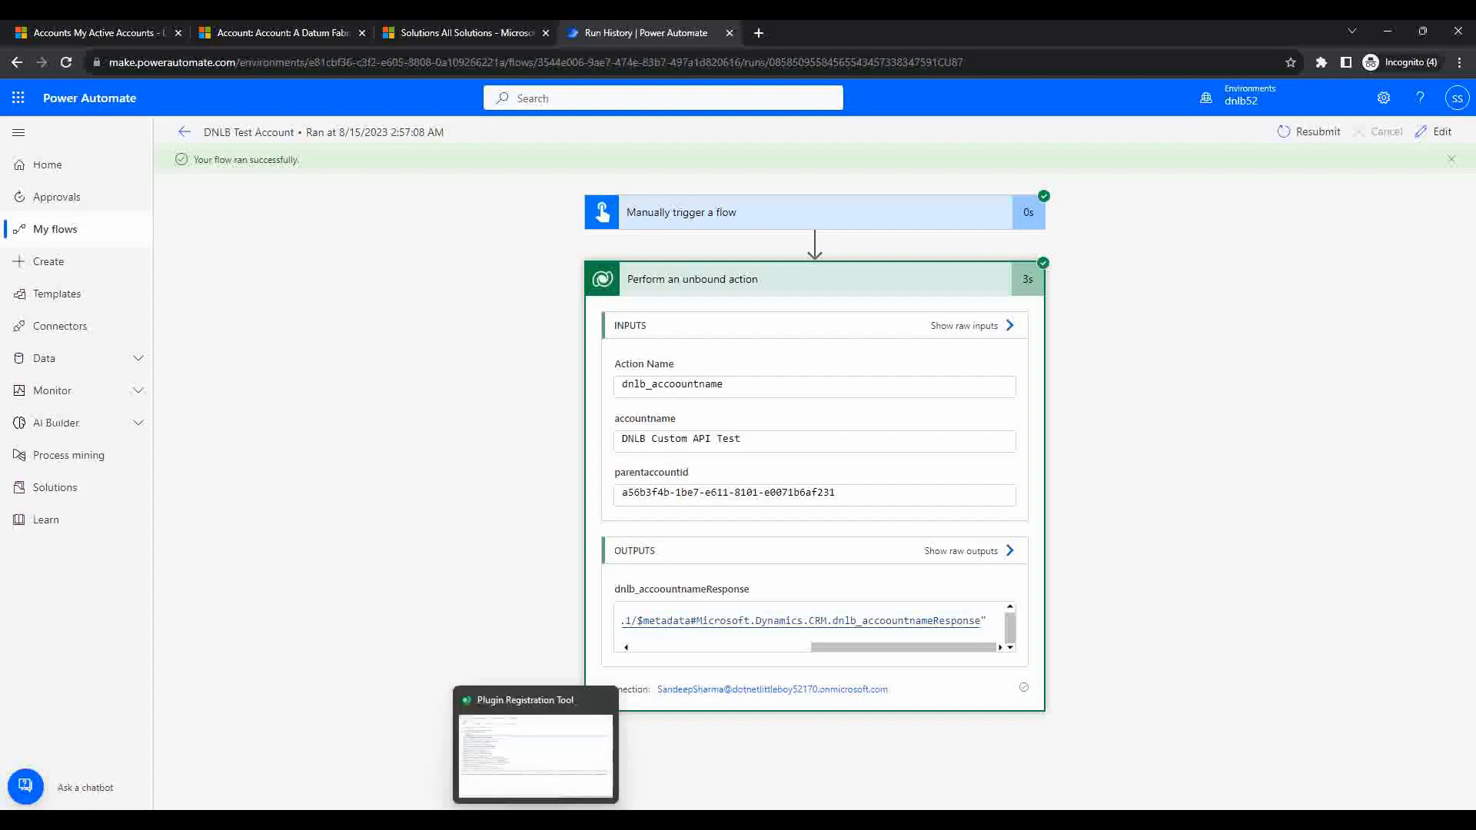
{"action": "left_click", "coordinate": [434, 819]}
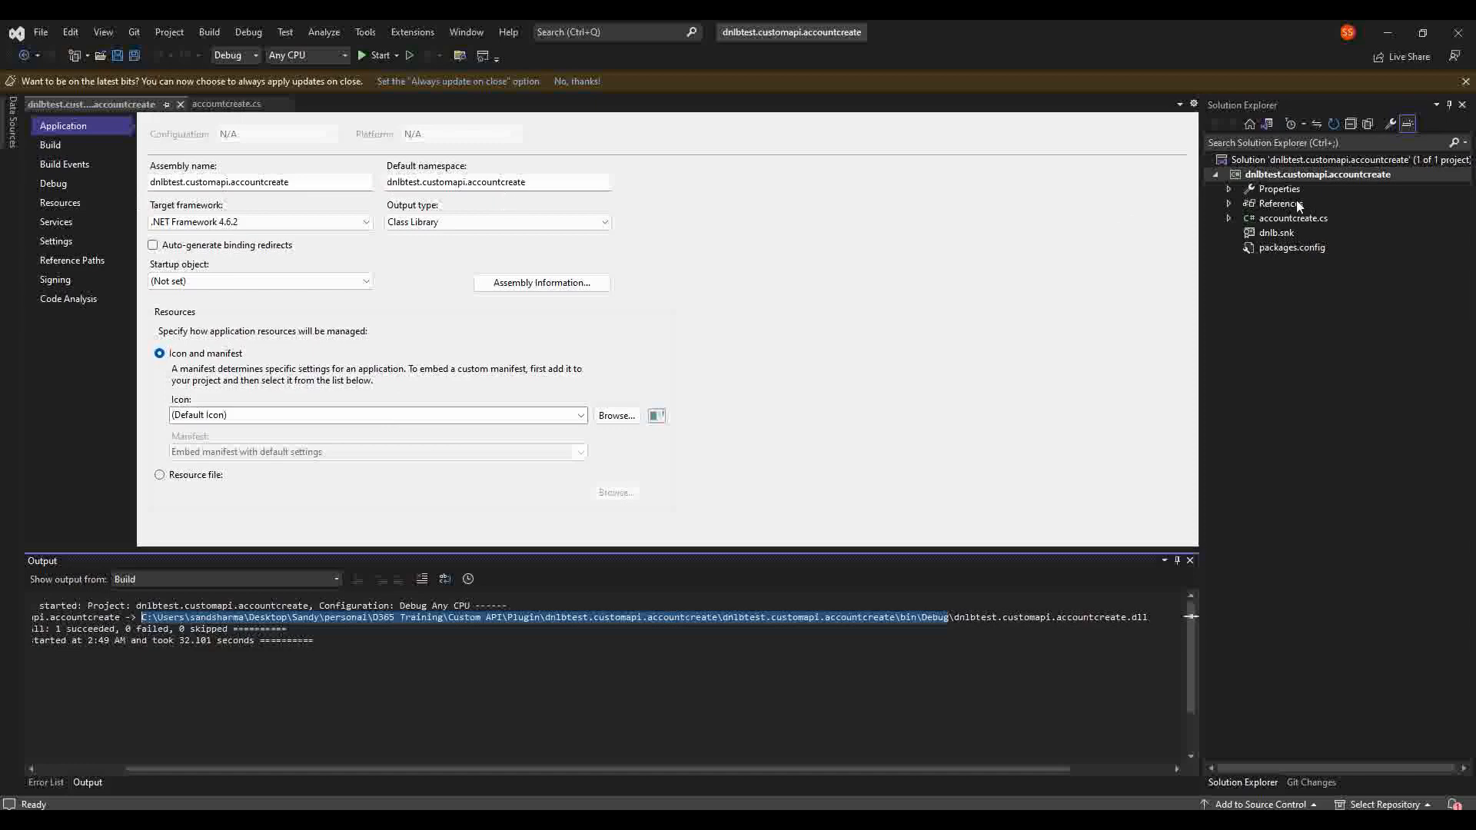
Step: Open accountcreate.cs and review line 16's MessageName check for dnlb_accountcreate
{"action": "left_click", "coordinate": [1312, 218]}
{"action": "double_click", "coordinate": [1312, 218]}
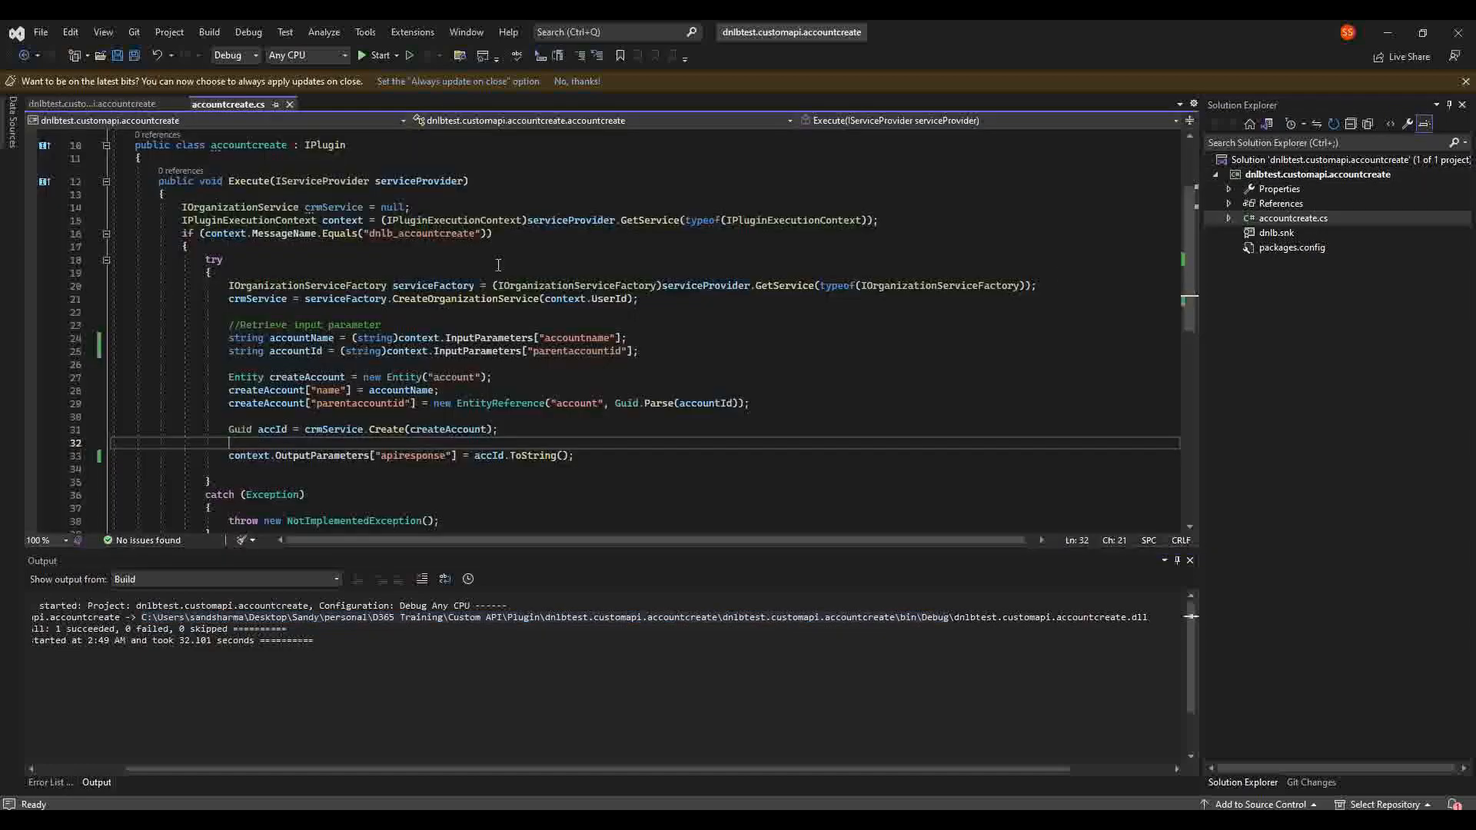
{"action": "left_click", "coordinate": [254, 146]}
{"action": "left_click", "coordinate": [350, 144]}
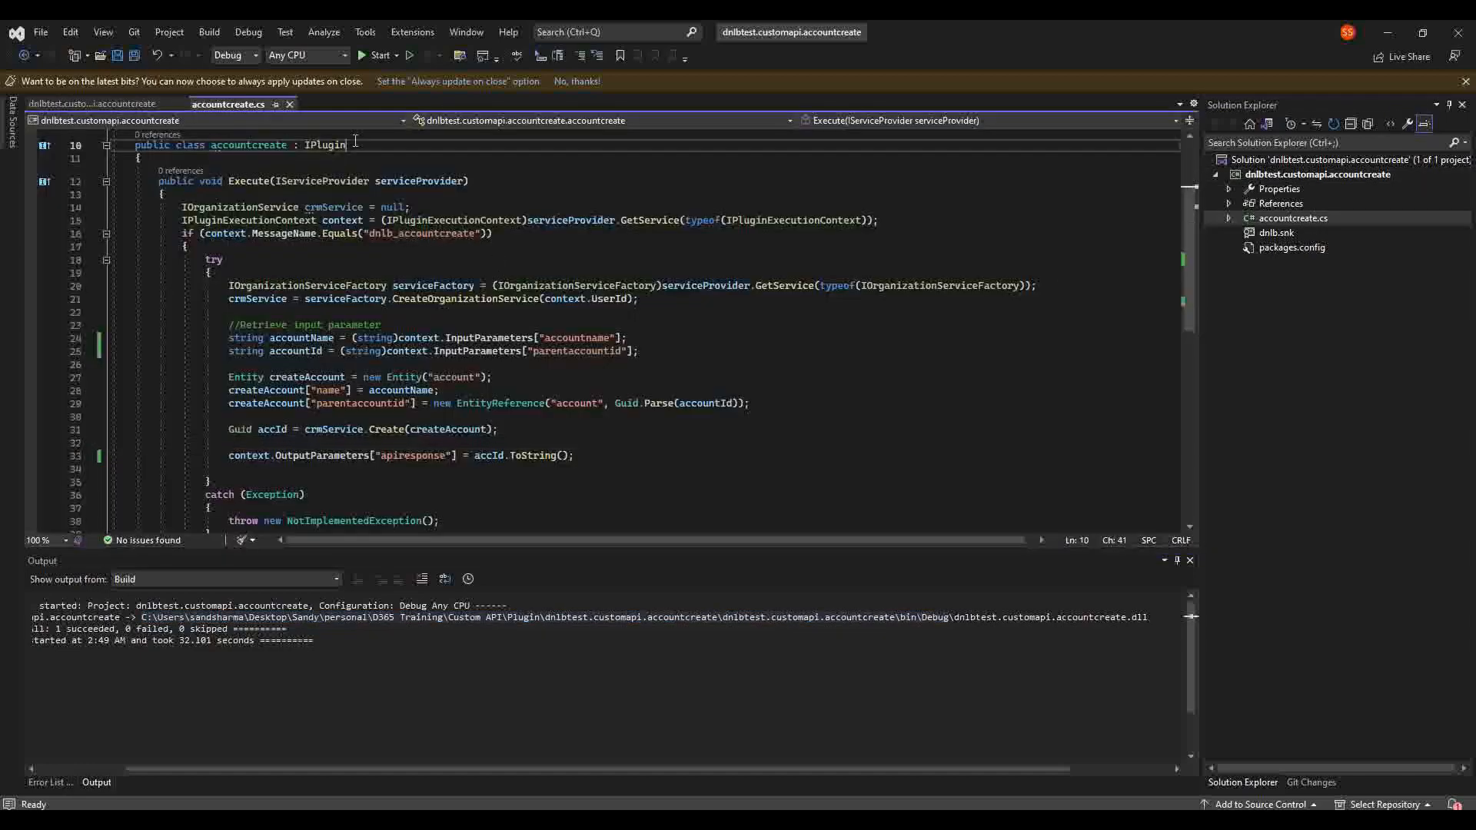
{"action": "left_click", "coordinate": [429, 233]}
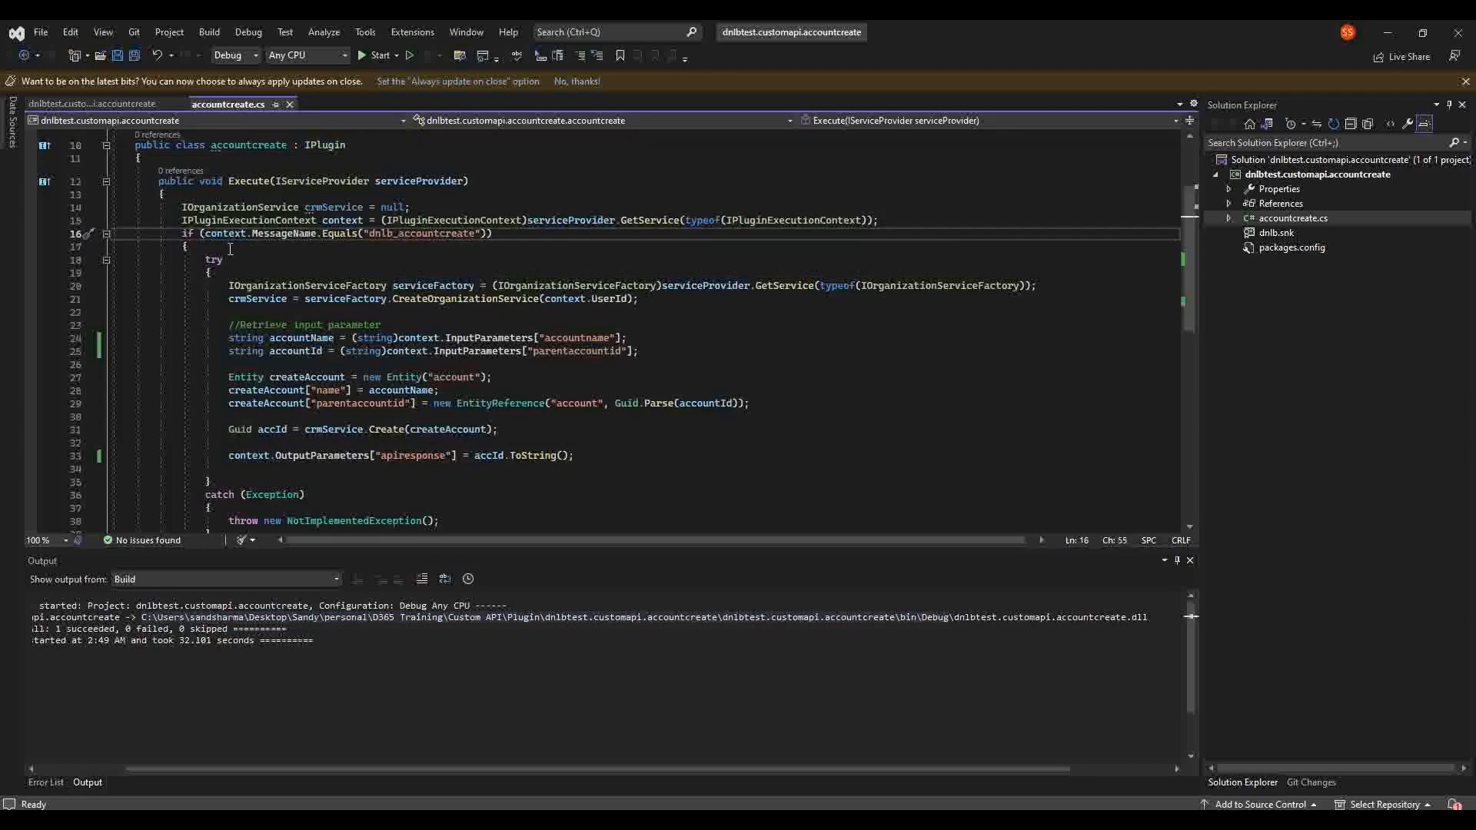
{"action": "left_click", "coordinate": [436, 233]}
{"action": "left_click", "coordinate": [438, 247]}
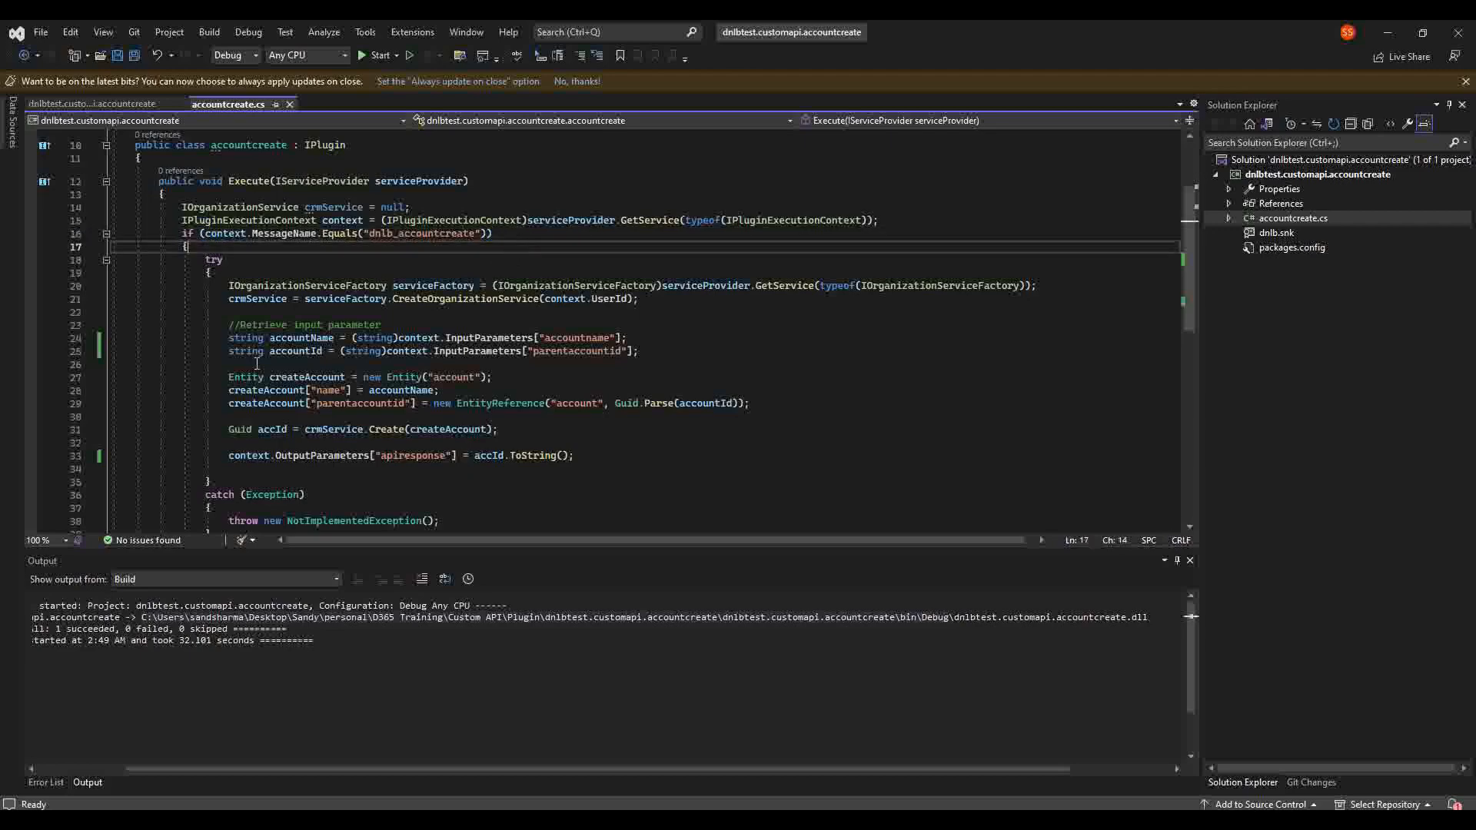
{"action": "scroll", "coordinate": [295, 422], "scroll_direction": "down", "scroll_amount": 1}
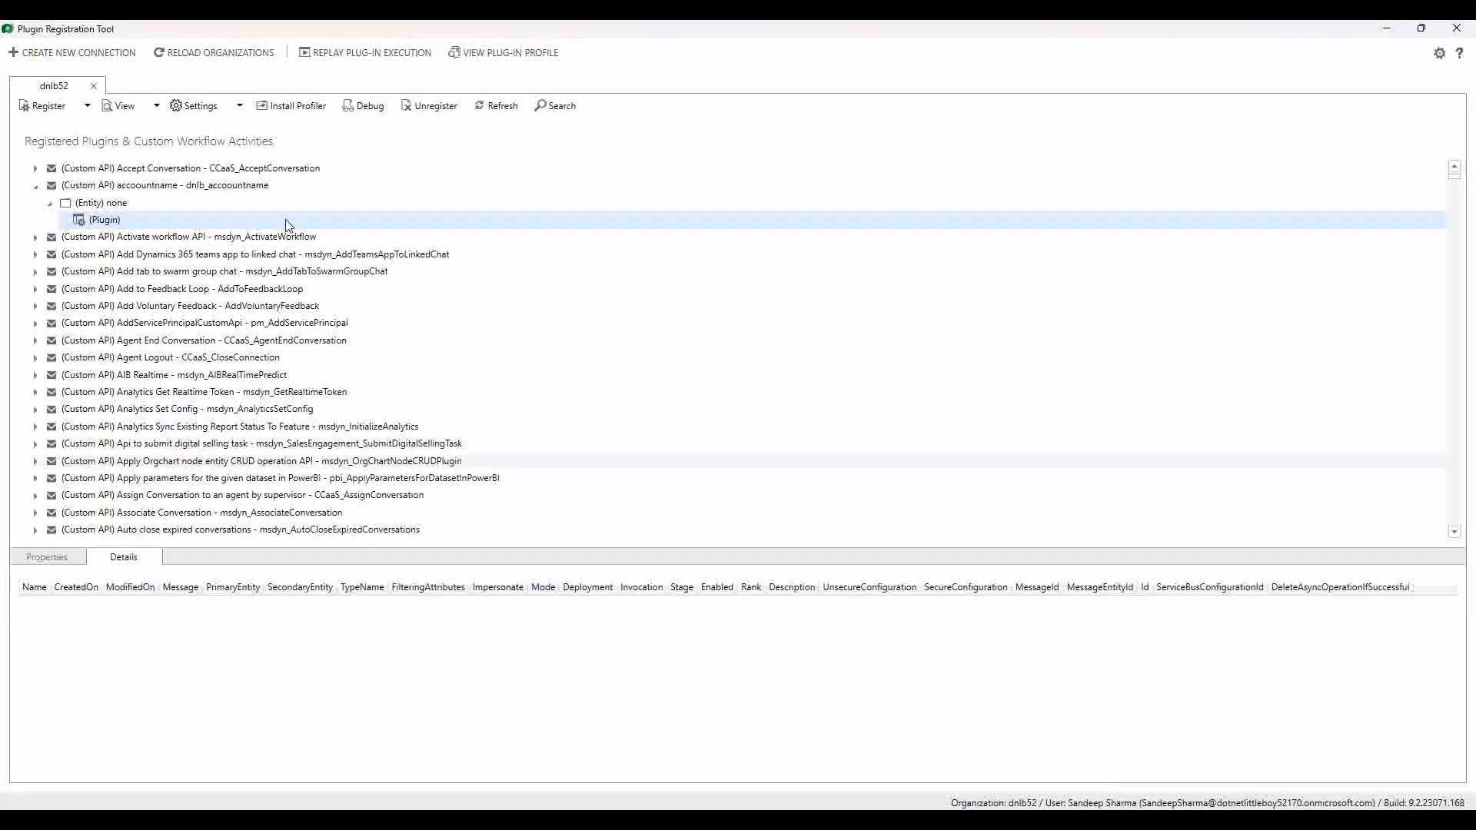
Step: Check the custom API's unique name accoountname, then cancel the Update Custom API dialog unchanged
{"action": "left_click", "coordinate": [246, 189]}
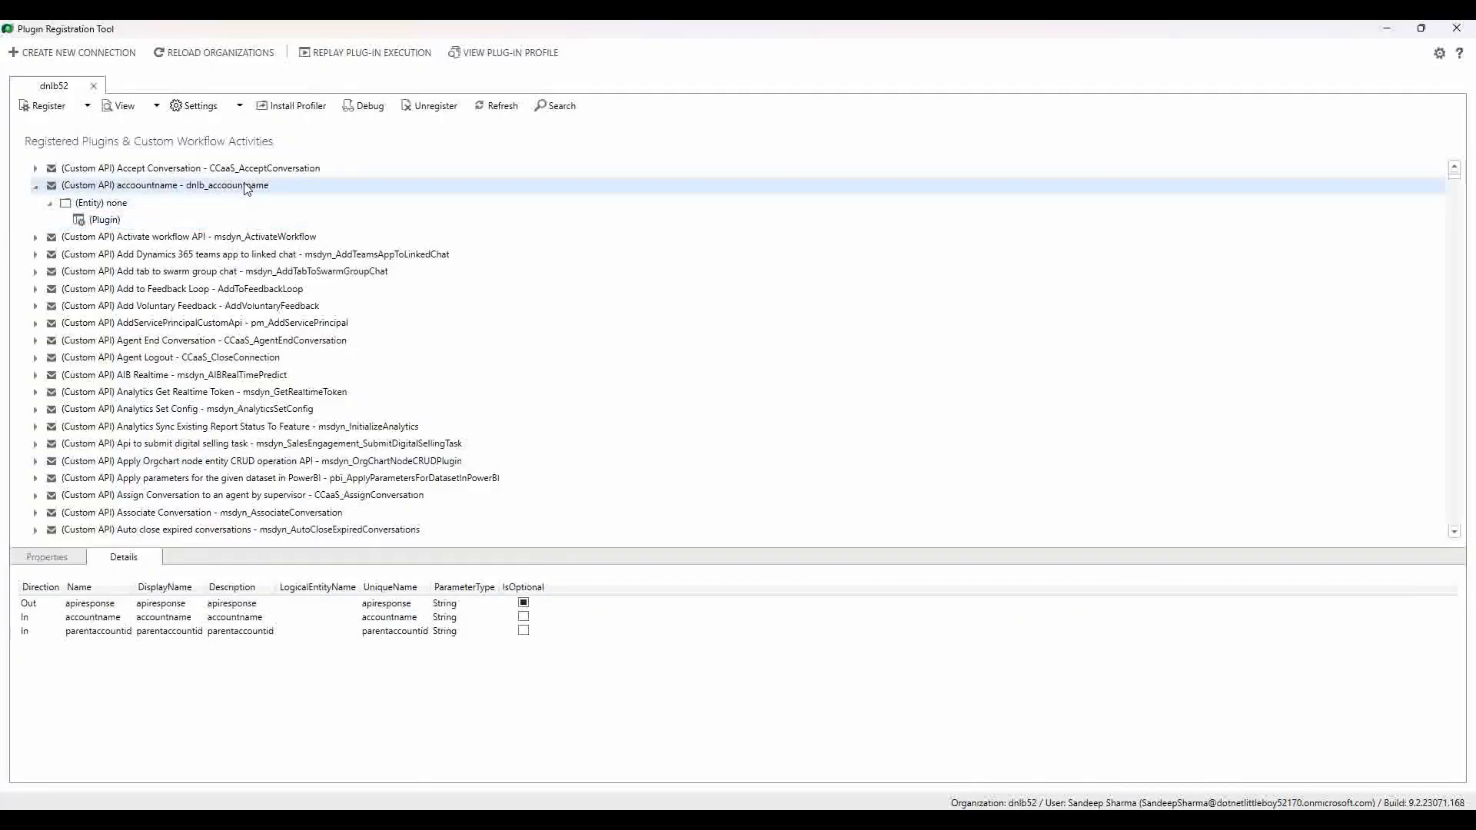
{"action": "double_click", "coordinate": [246, 187]}
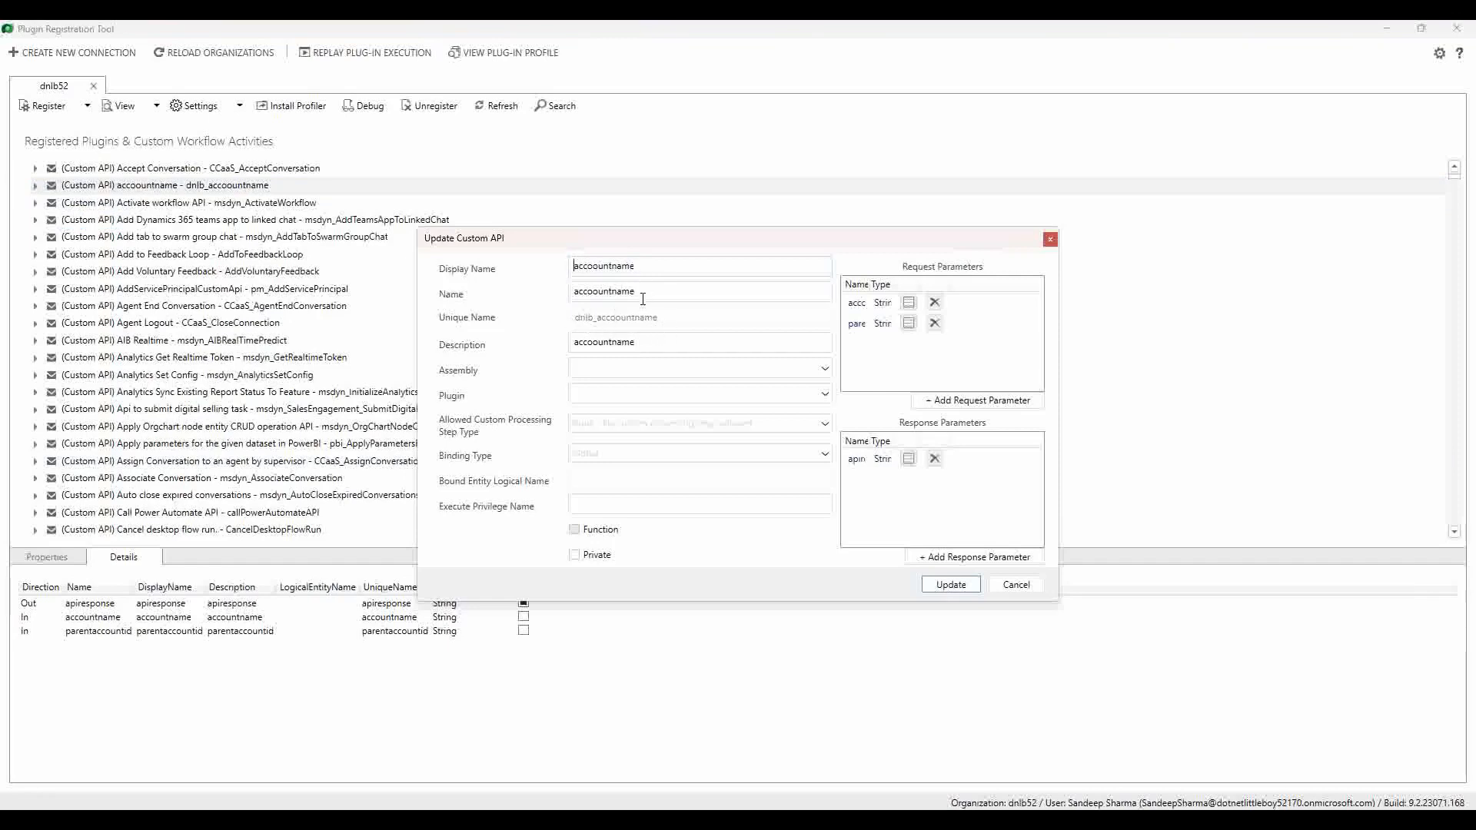
{"action": "double_click", "coordinate": [608, 292]}
{"action": "key", "text": "ctrl+c"}
{"action": "left_click", "coordinate": [1025, 589]}
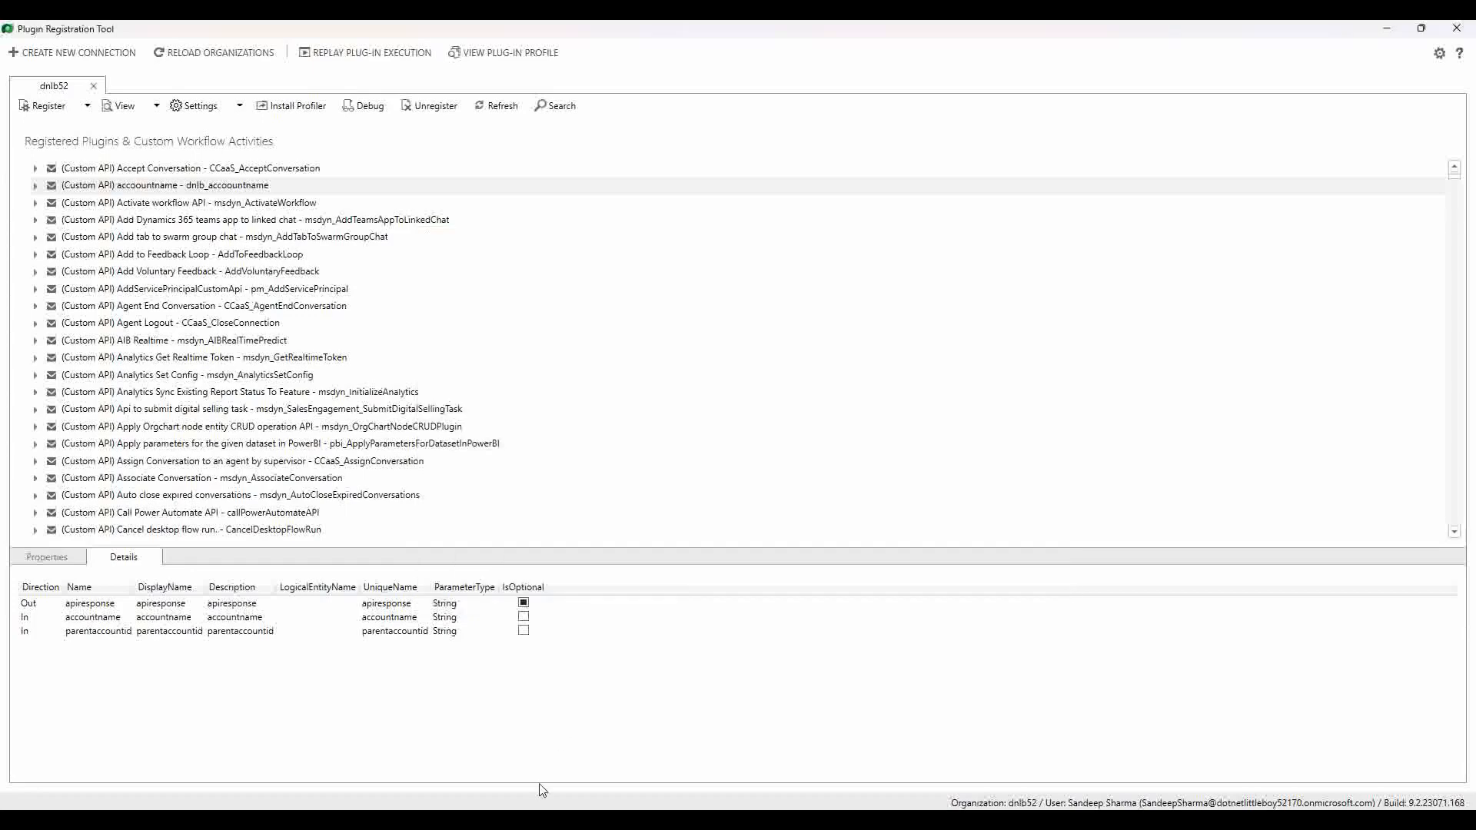
{"action": "left_click", "coordinate": [541, 823]}
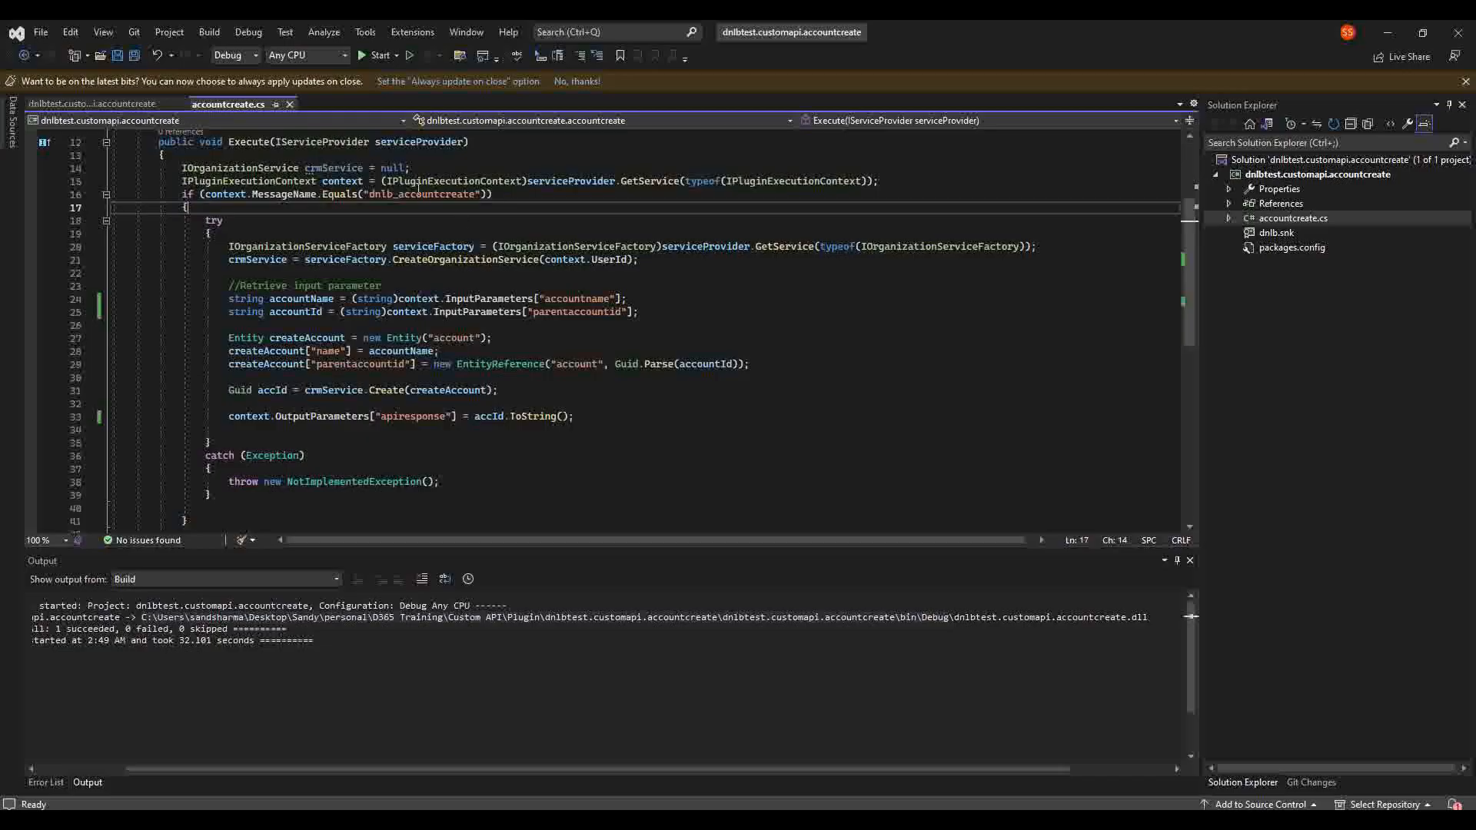
Step: Change line 16's message name from dnlb_accountcreate to dnlb_accoountname and save the file
{"action": "double_click", "coordinate": [418, 192]}
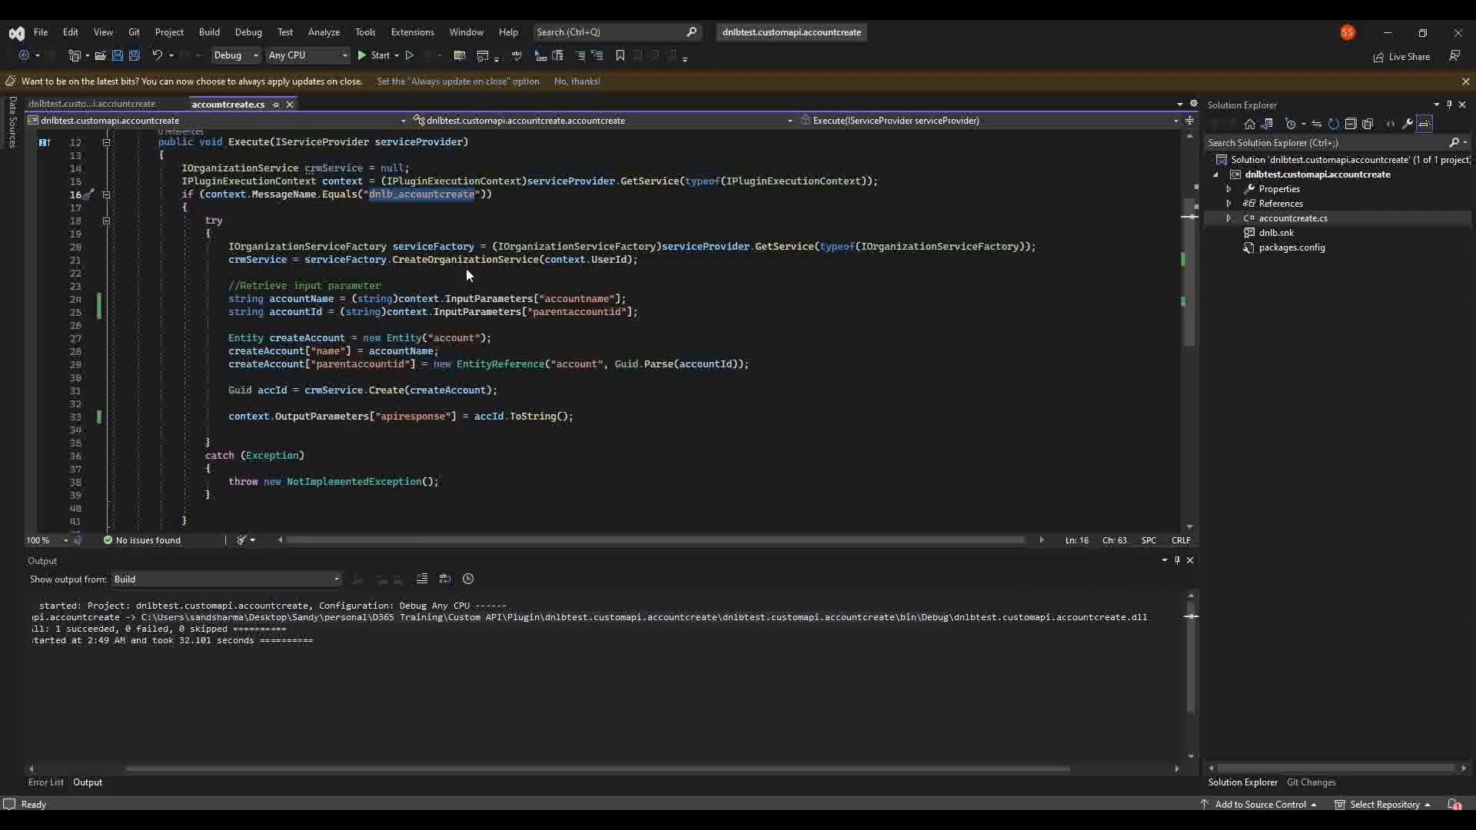
{"action": "key", "text": "ctrl+v"}
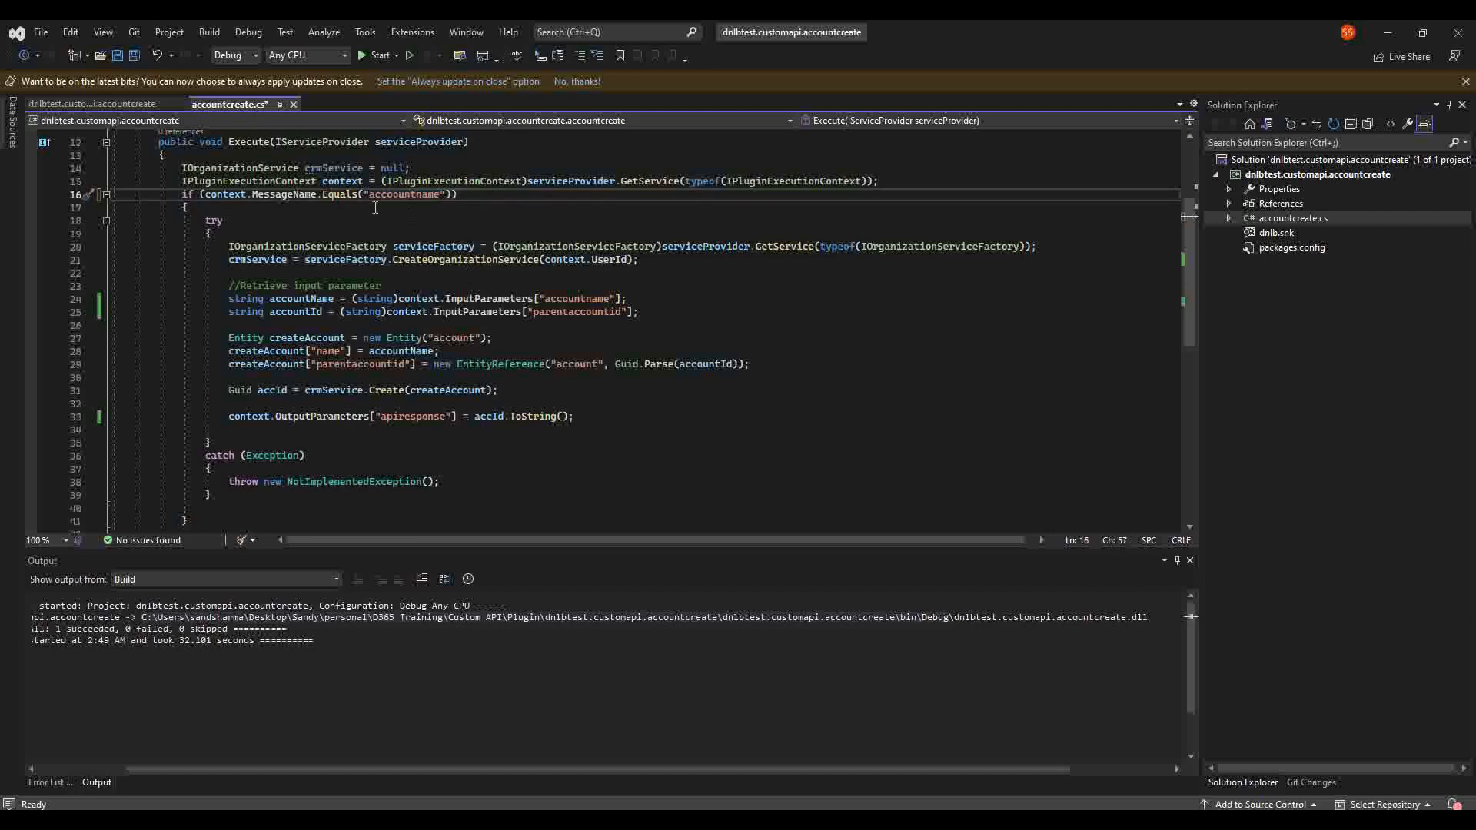
{"action": "left_click", "coordinate": [374, 206]}
{"action": "left_click", "coordinate": [370, 193]}
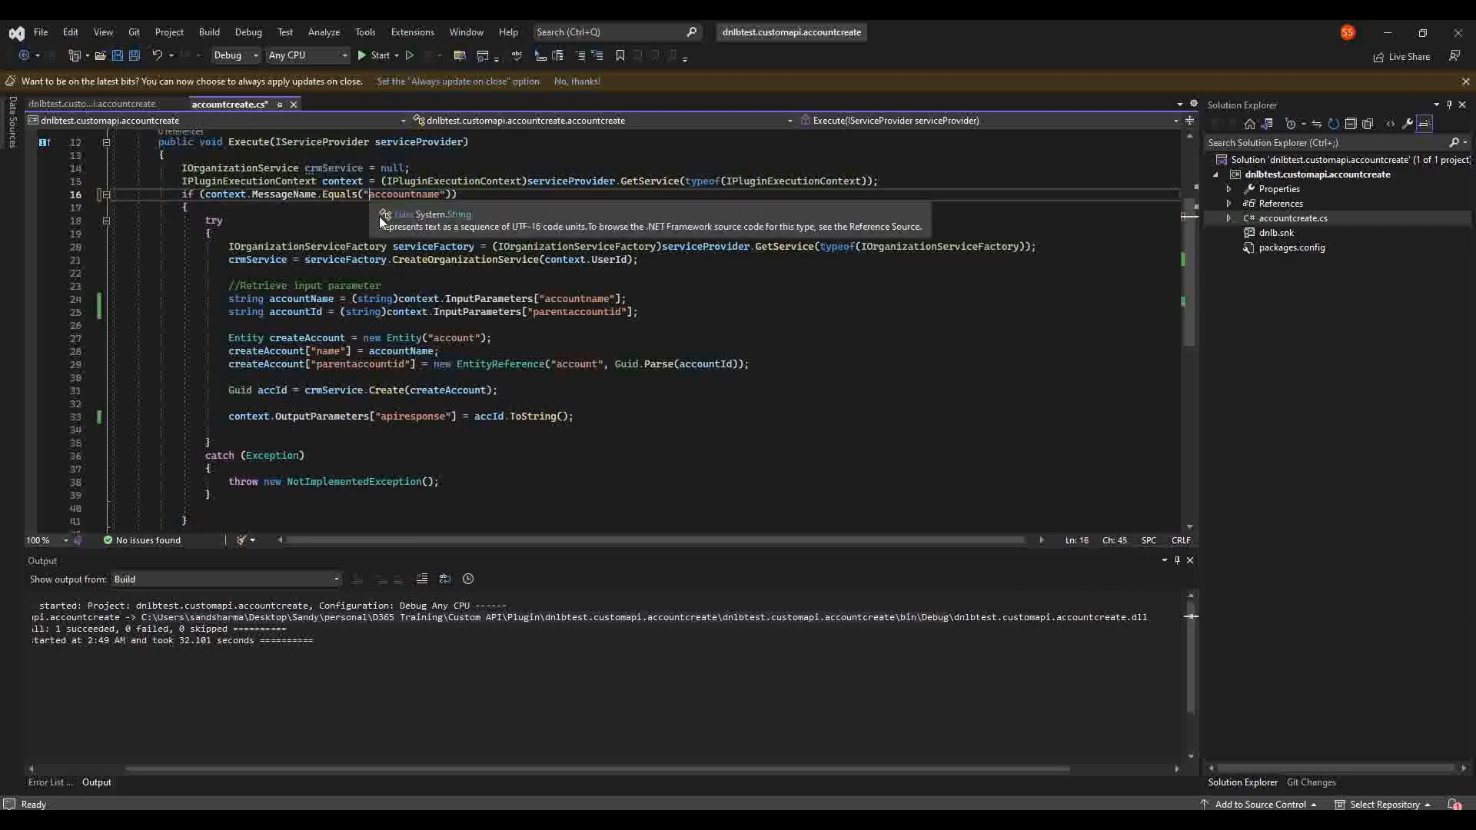
{"action": "type", "text": "dnlb"}
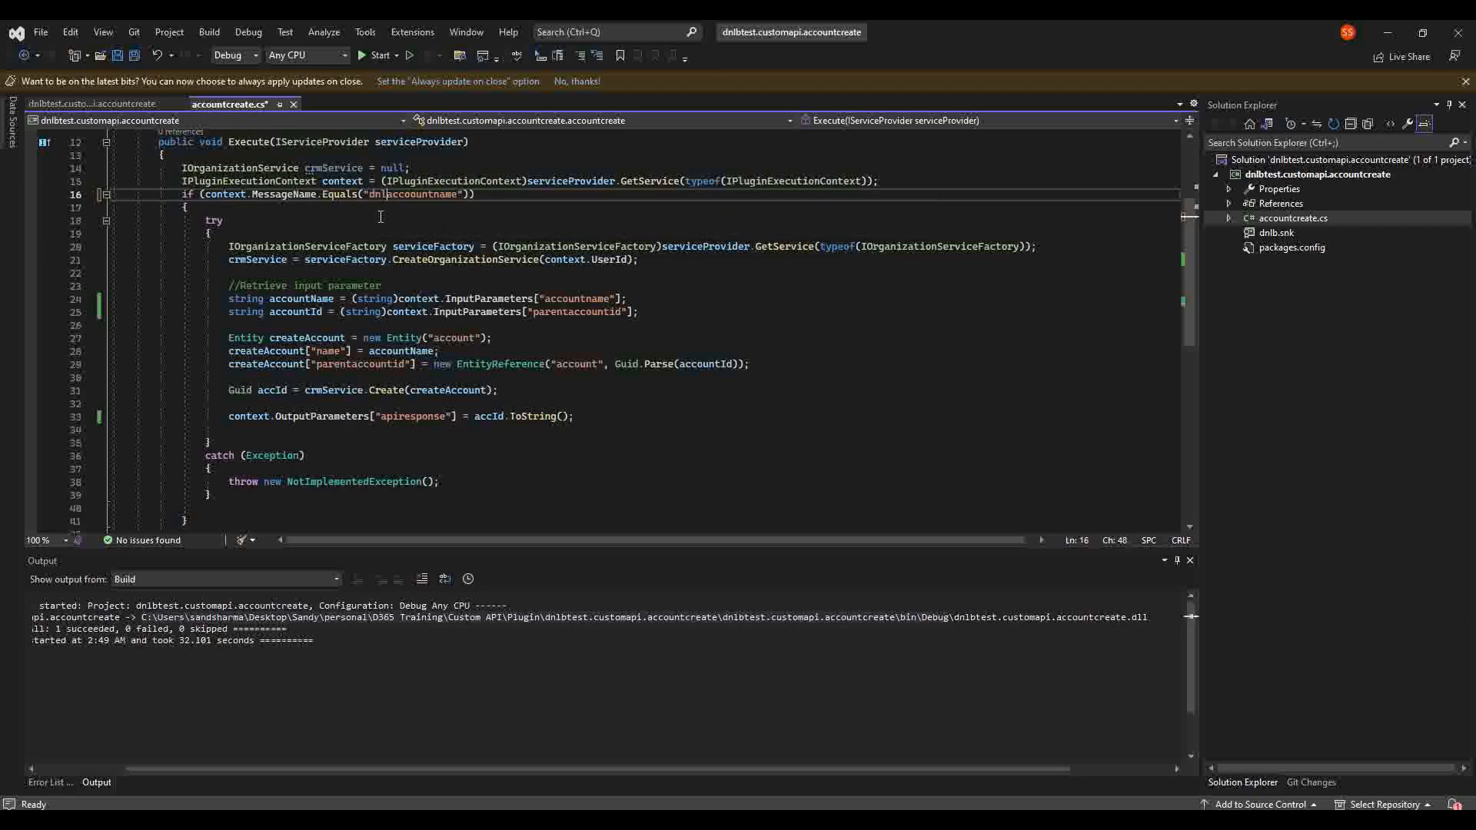
{"action": "type", "text": "_"}
{"action": "key", "text": "ctrl+s"}
Step: Rebuild the plugin project successfully
{"action": "right_click", "coordinate": [1321, 174]}
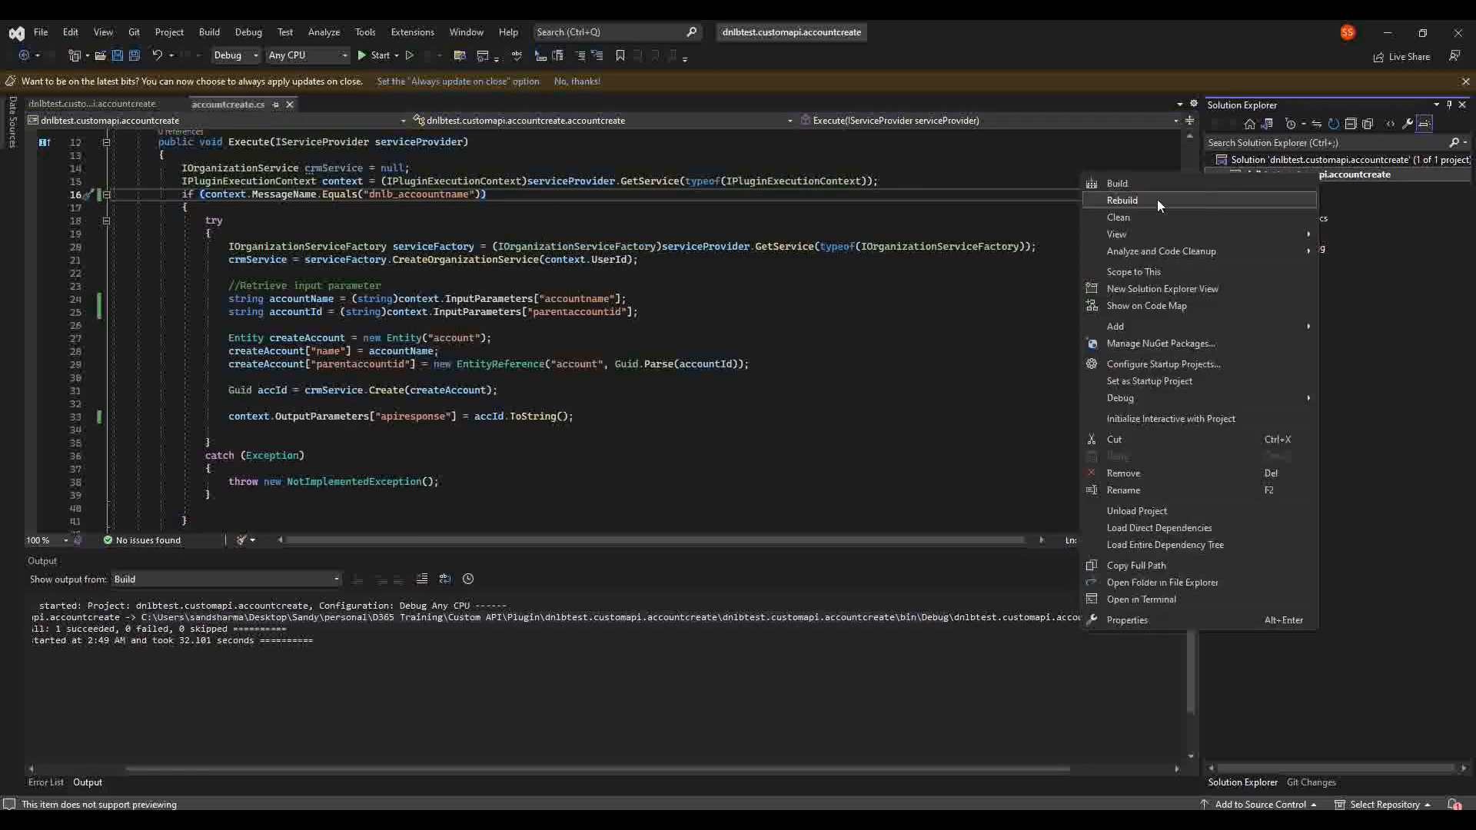
{"action": "left_click", "coordinate": [1122, 201]}
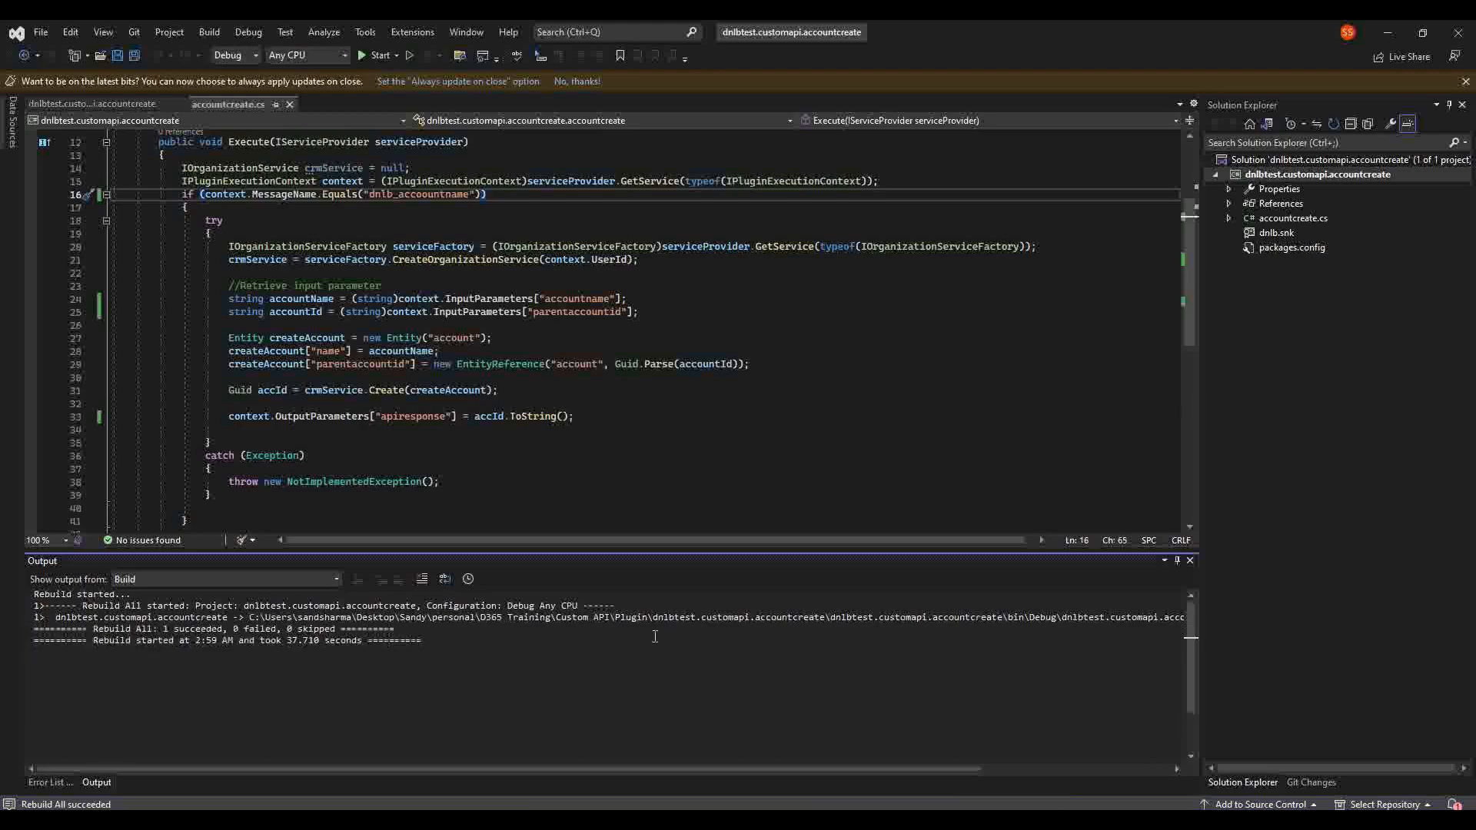
{"action": "key", "text": "alt+Tab"}
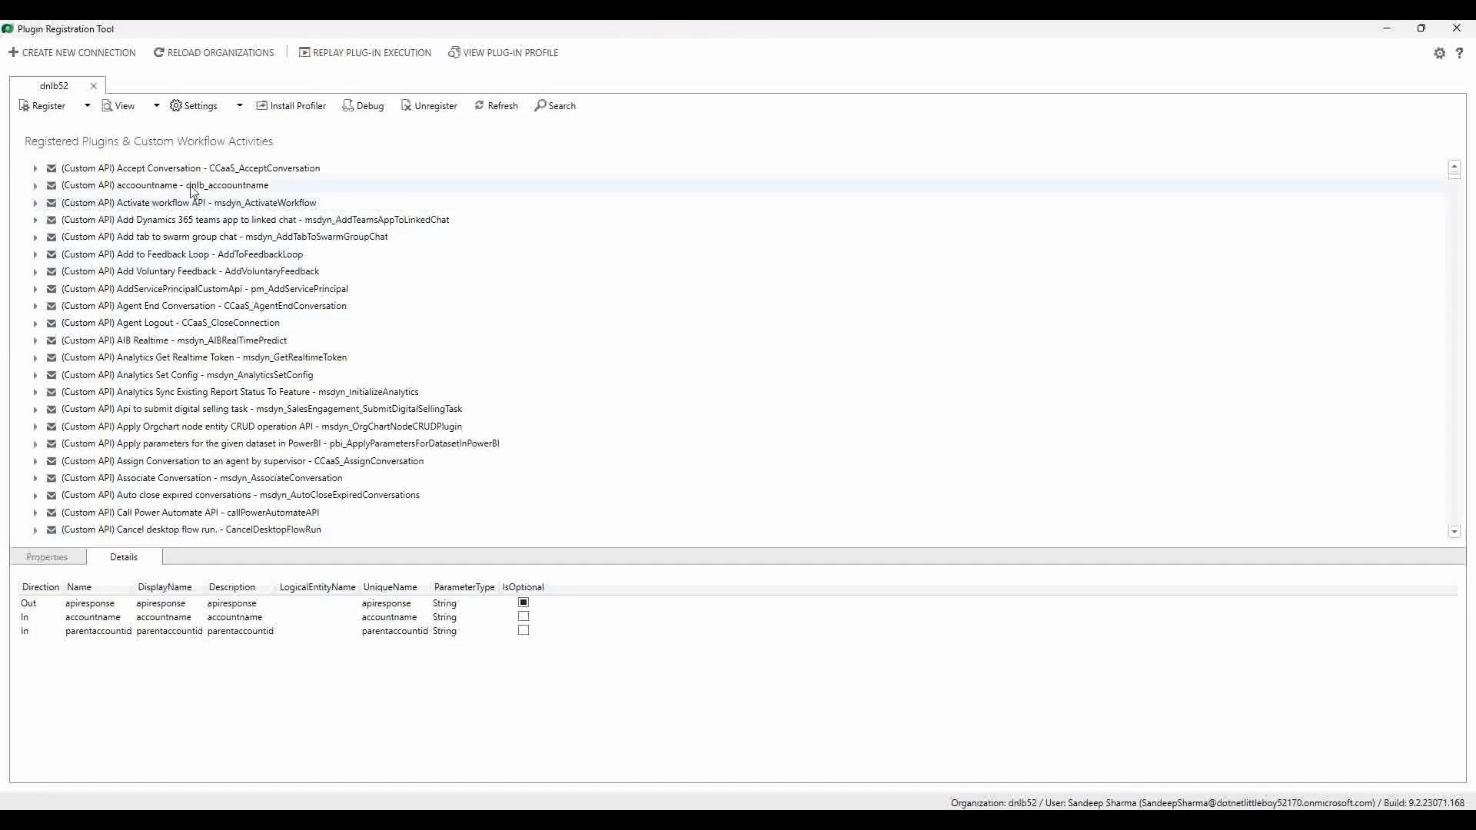
Step: Update the dnlbtest.customapi.accountcreate assembly with the rebuilt DLL from bin\Debug
{"action": "left_click", "coordinate": [156, 106]}
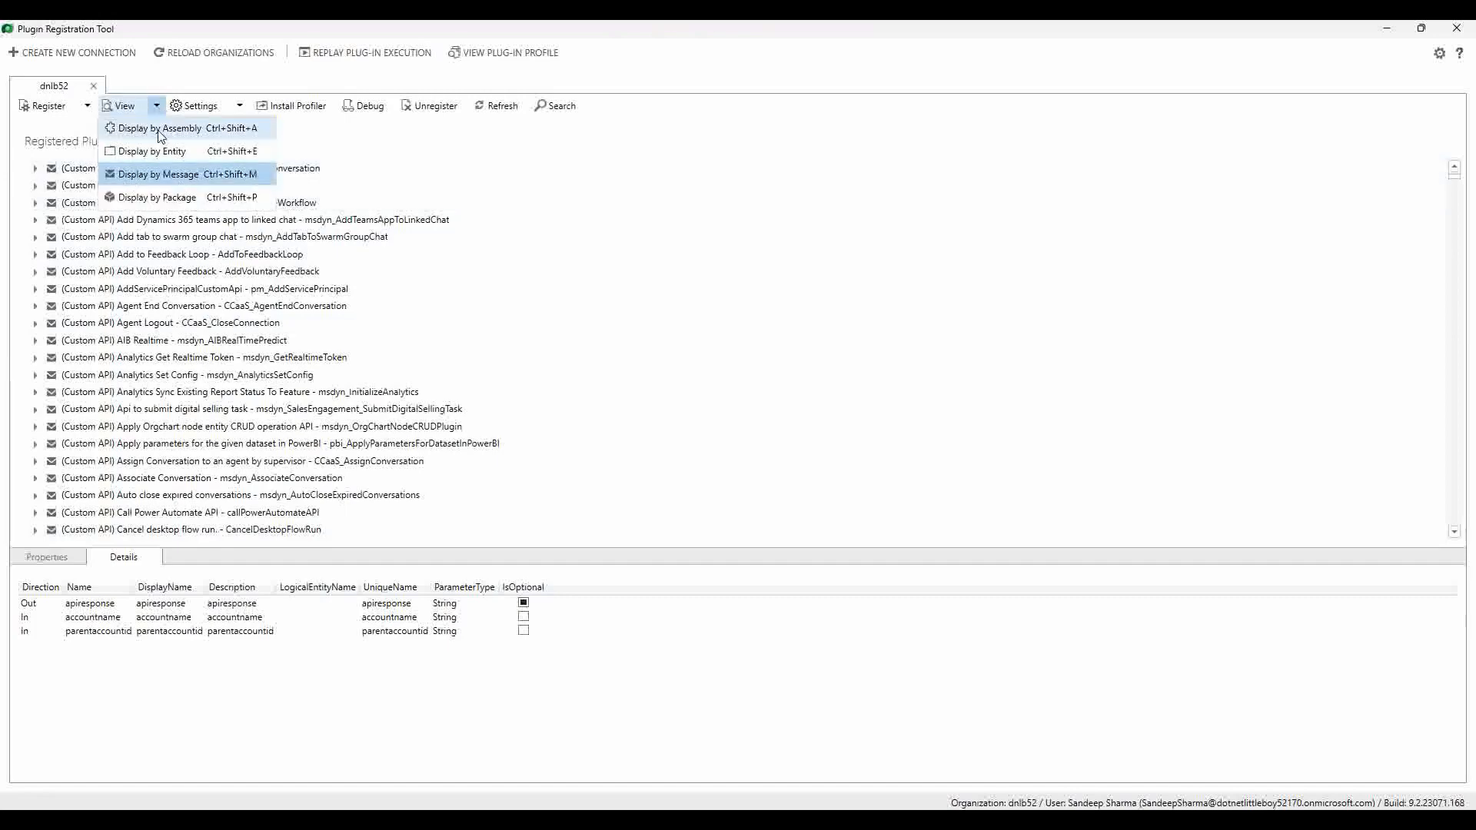
{"action": "left_click", "coordinate": [157, 132]}
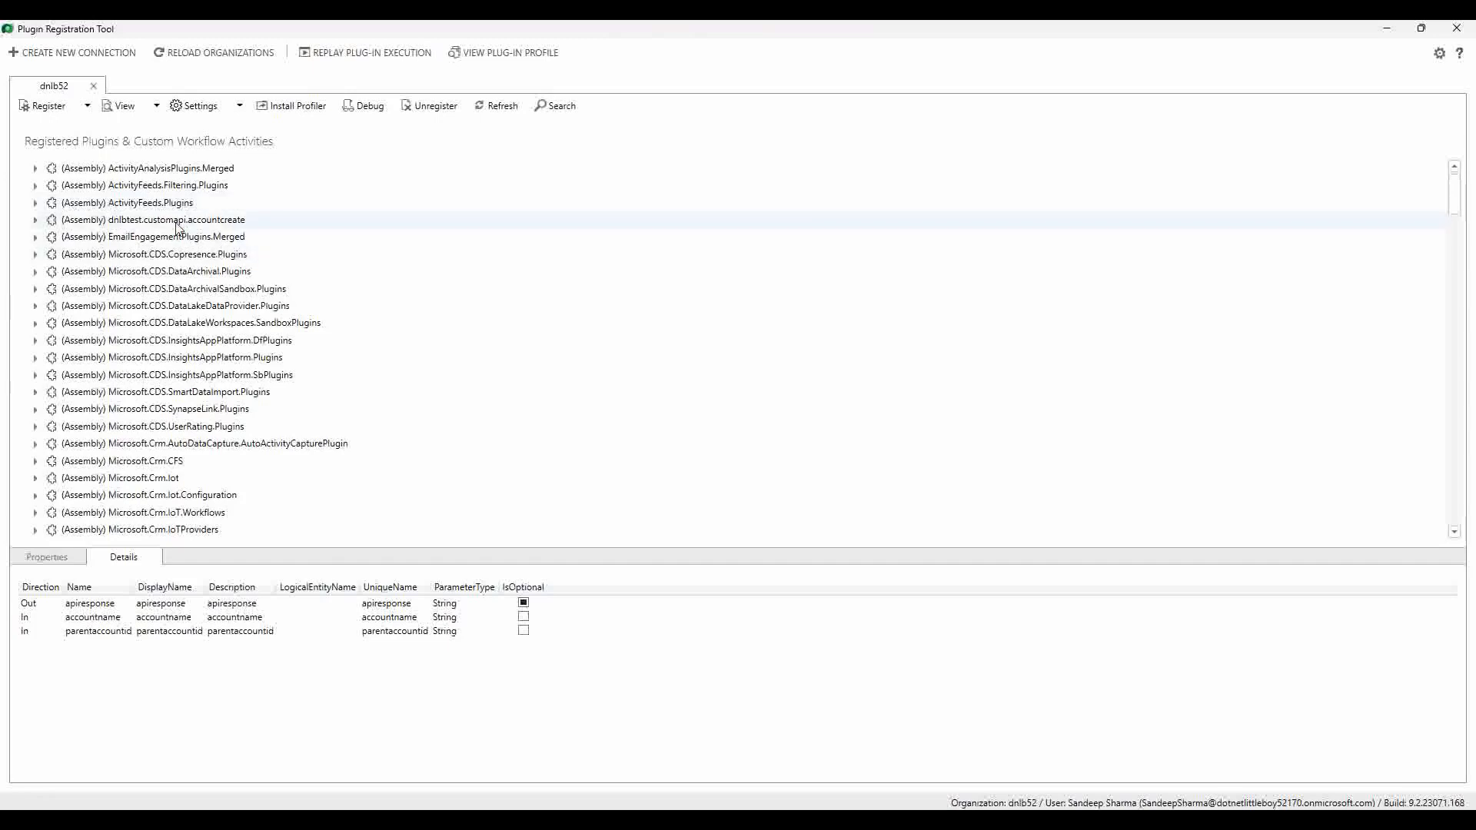
{"action": "left_click", "coordinate": [131, 225]}
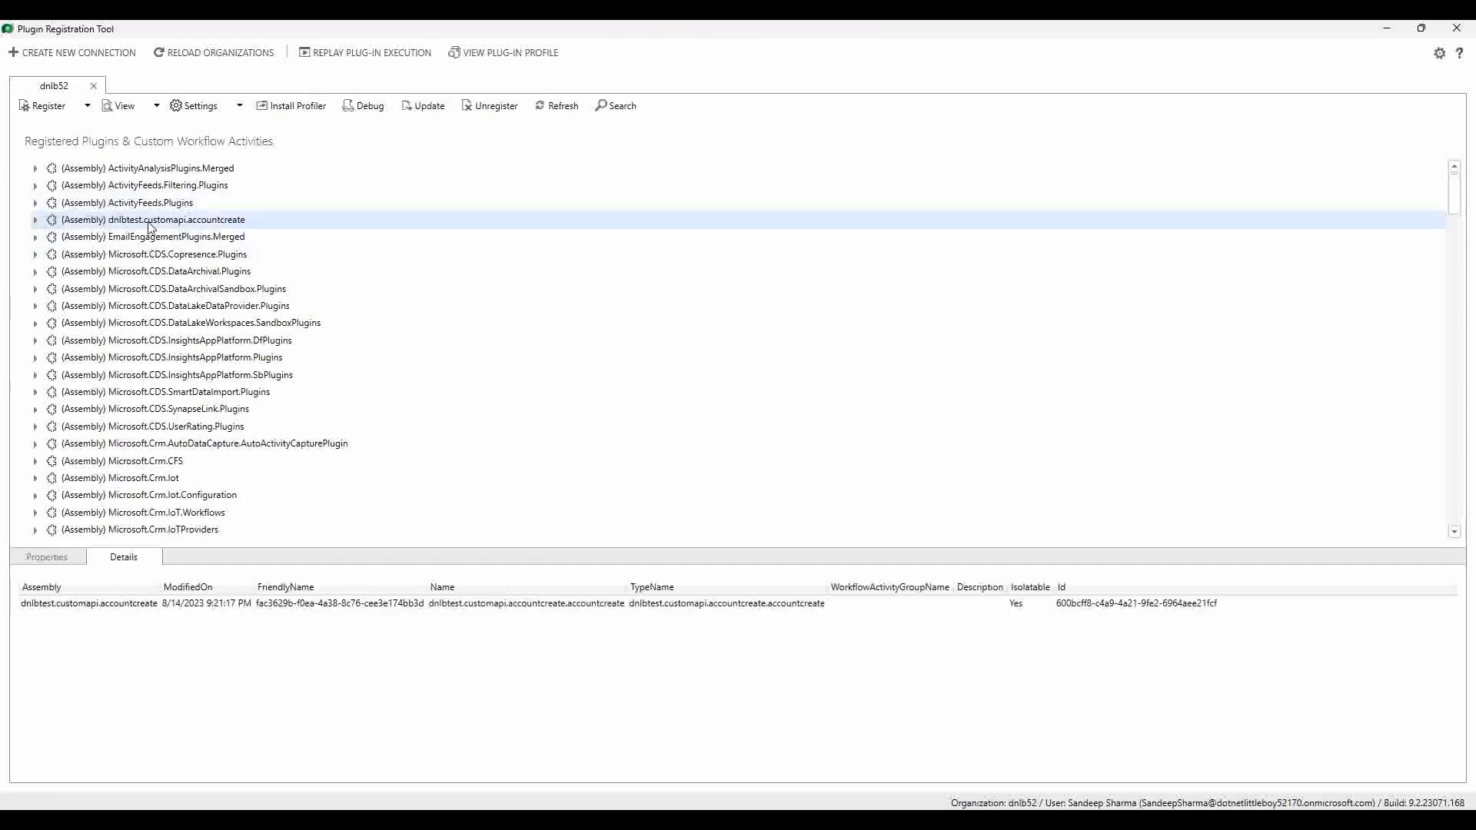
{"action": "left_click", "coordinate": [426, 107]}
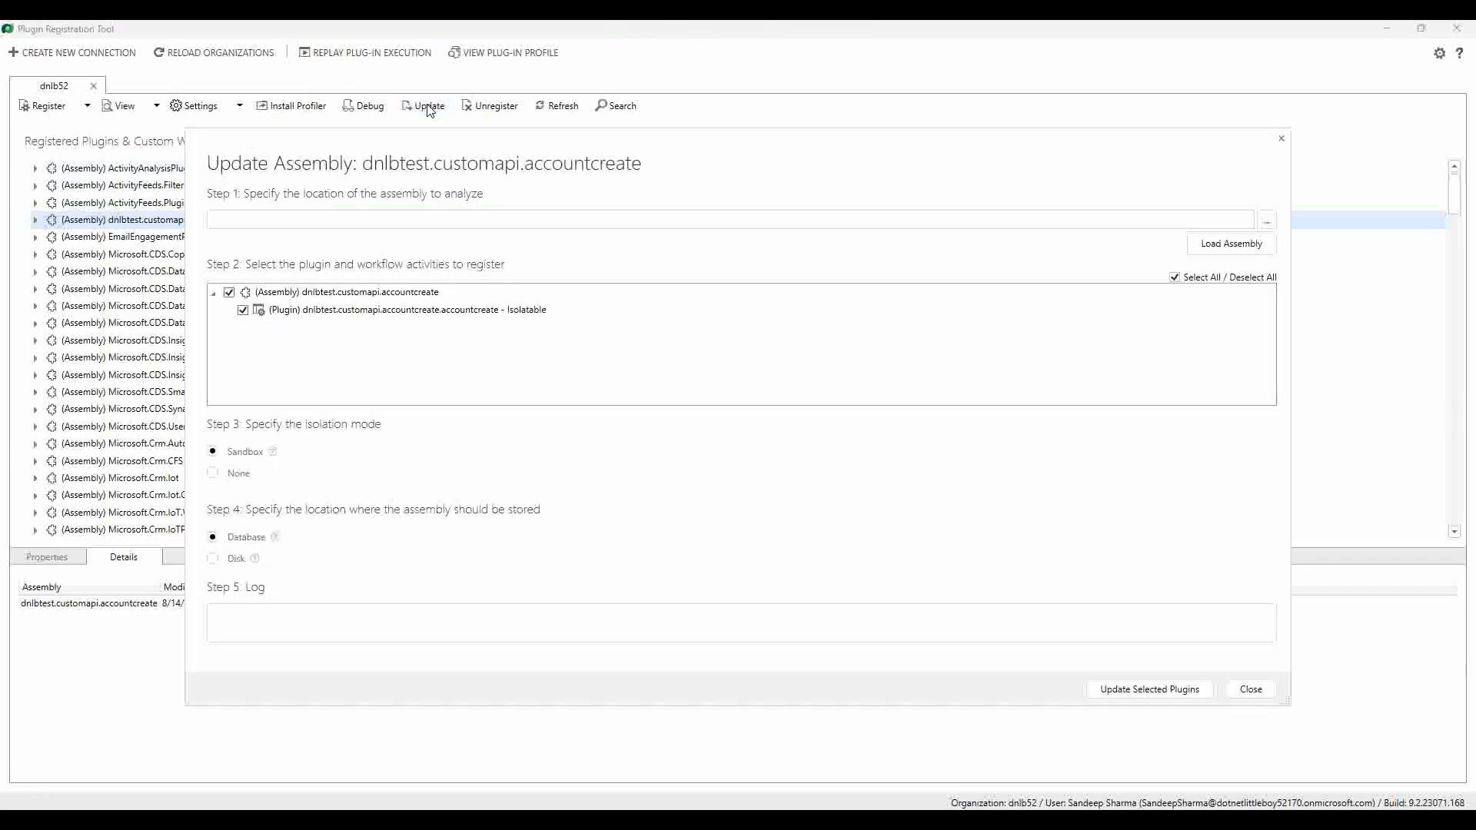
{"action": "left_click", "coordinate": [1267, 220]}
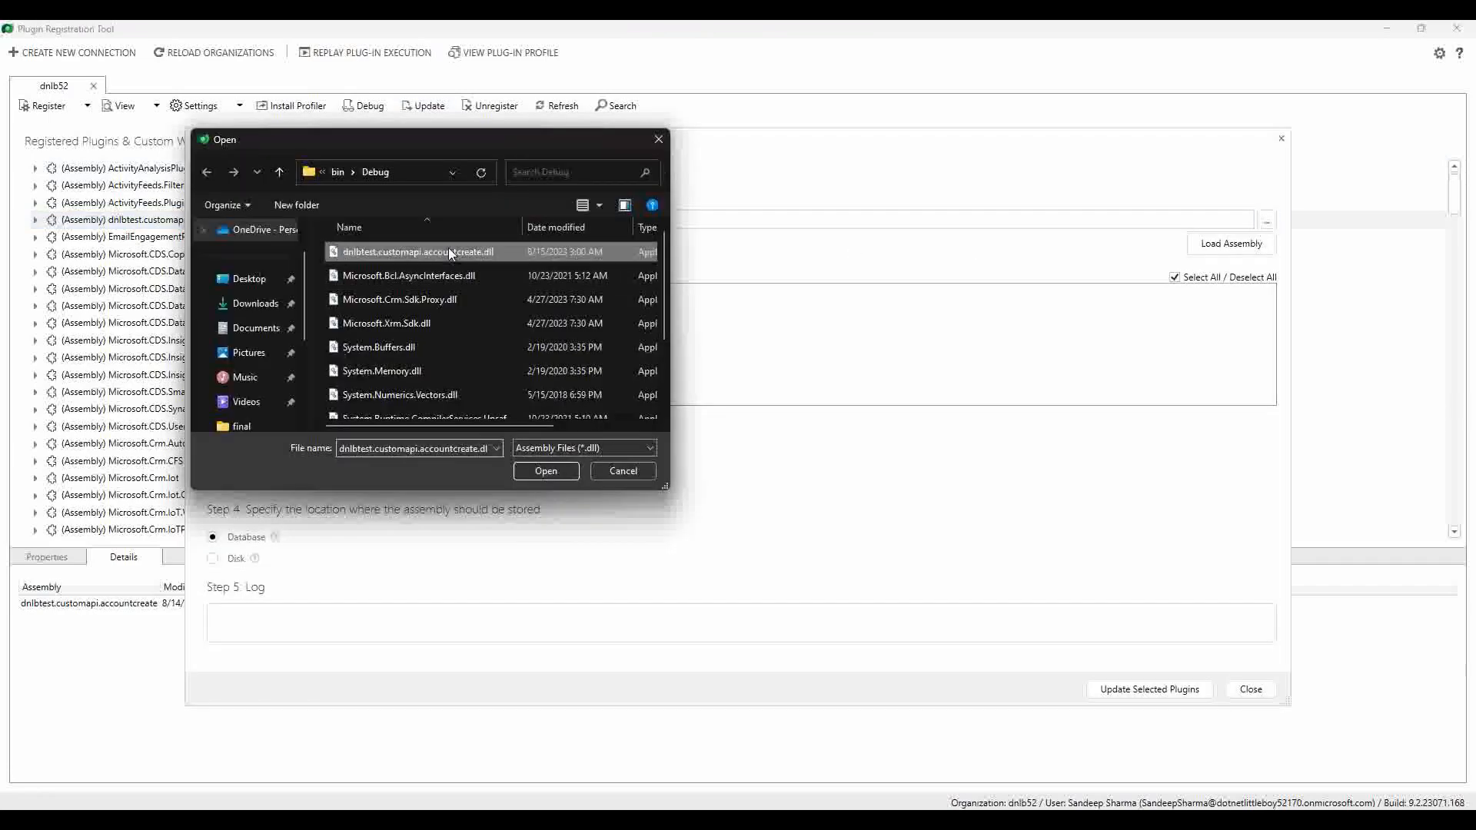
{"action": "left_click", "coordinate": [541, 469]}
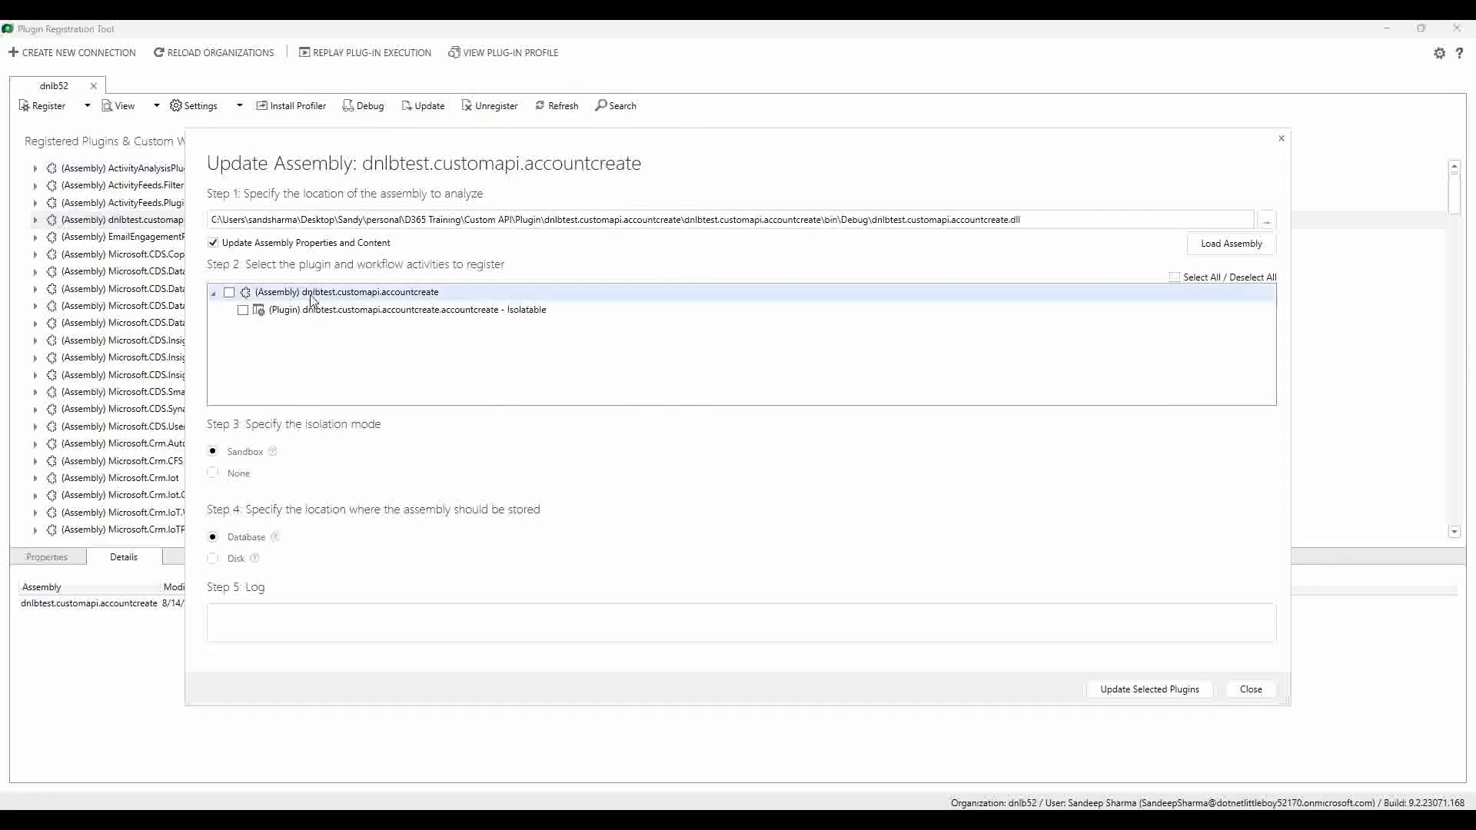
{"action": "left_click", "coordinate": [230, 293]}
{"action": "left_click", "coordinate": [1162, 695]}
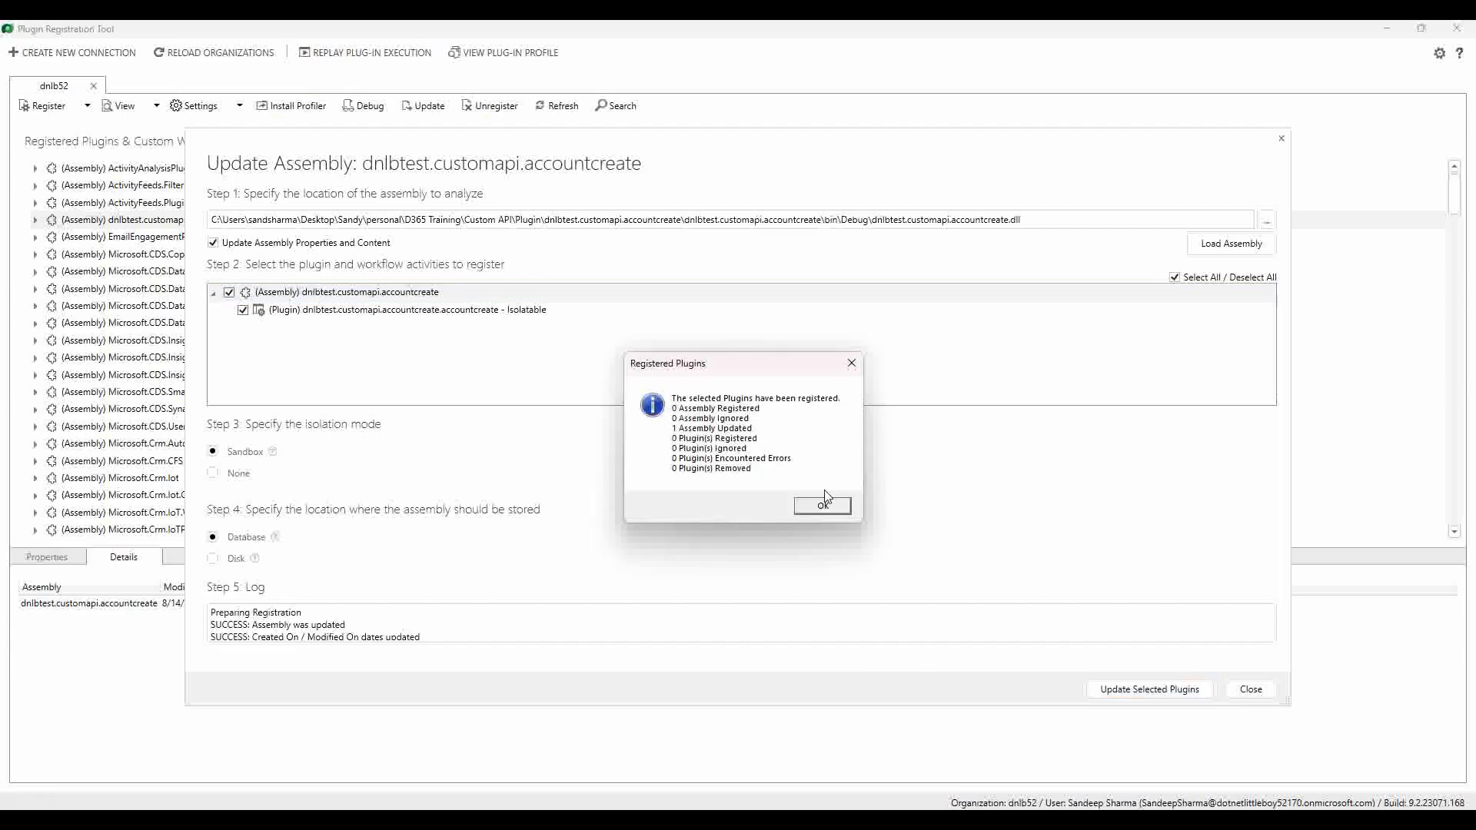
{"action": "left_click", "coordinate": [824, 505]}
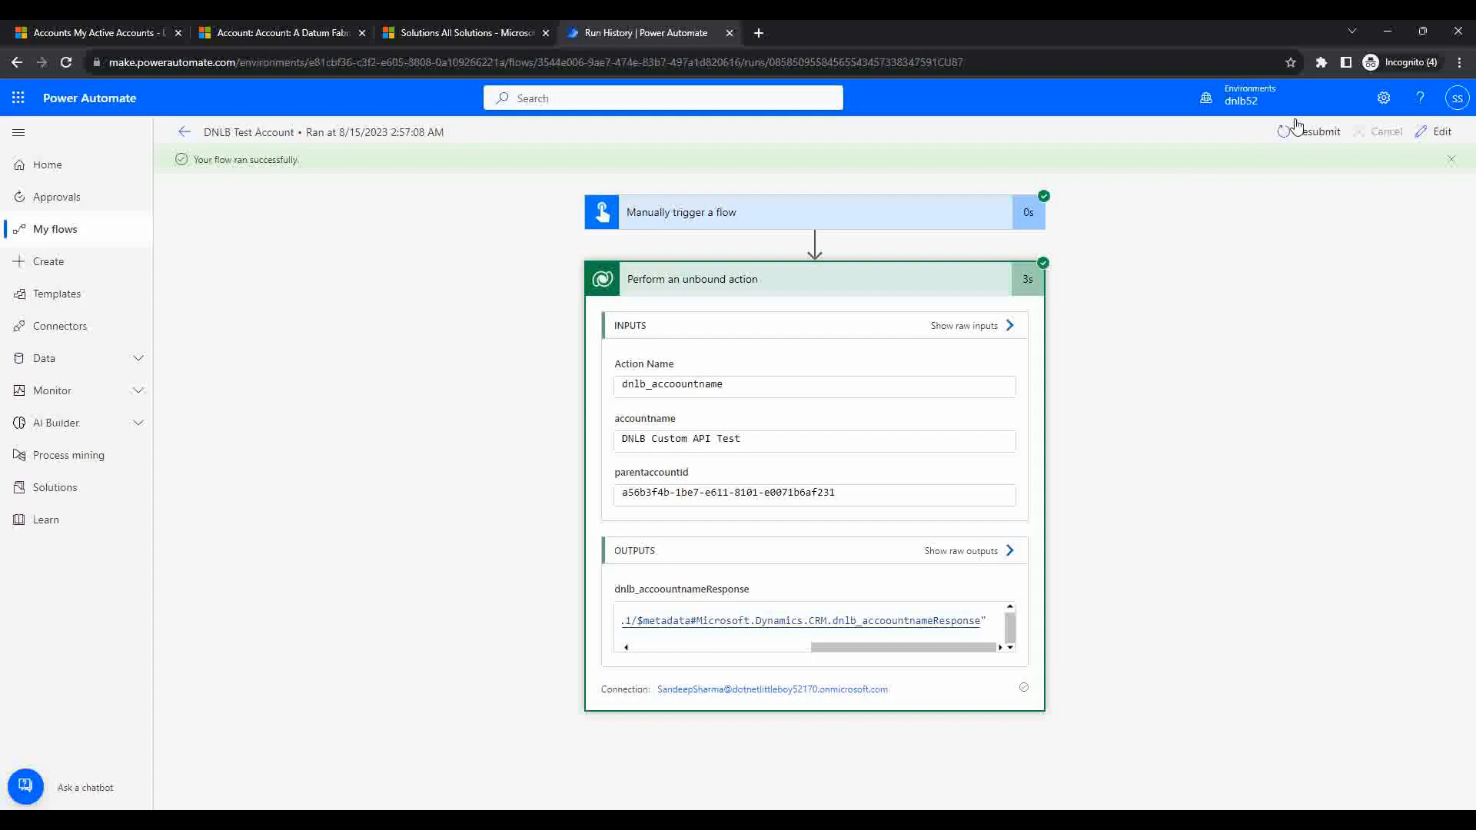
{"action": "left_click", "coordinate": [1302, 131]}
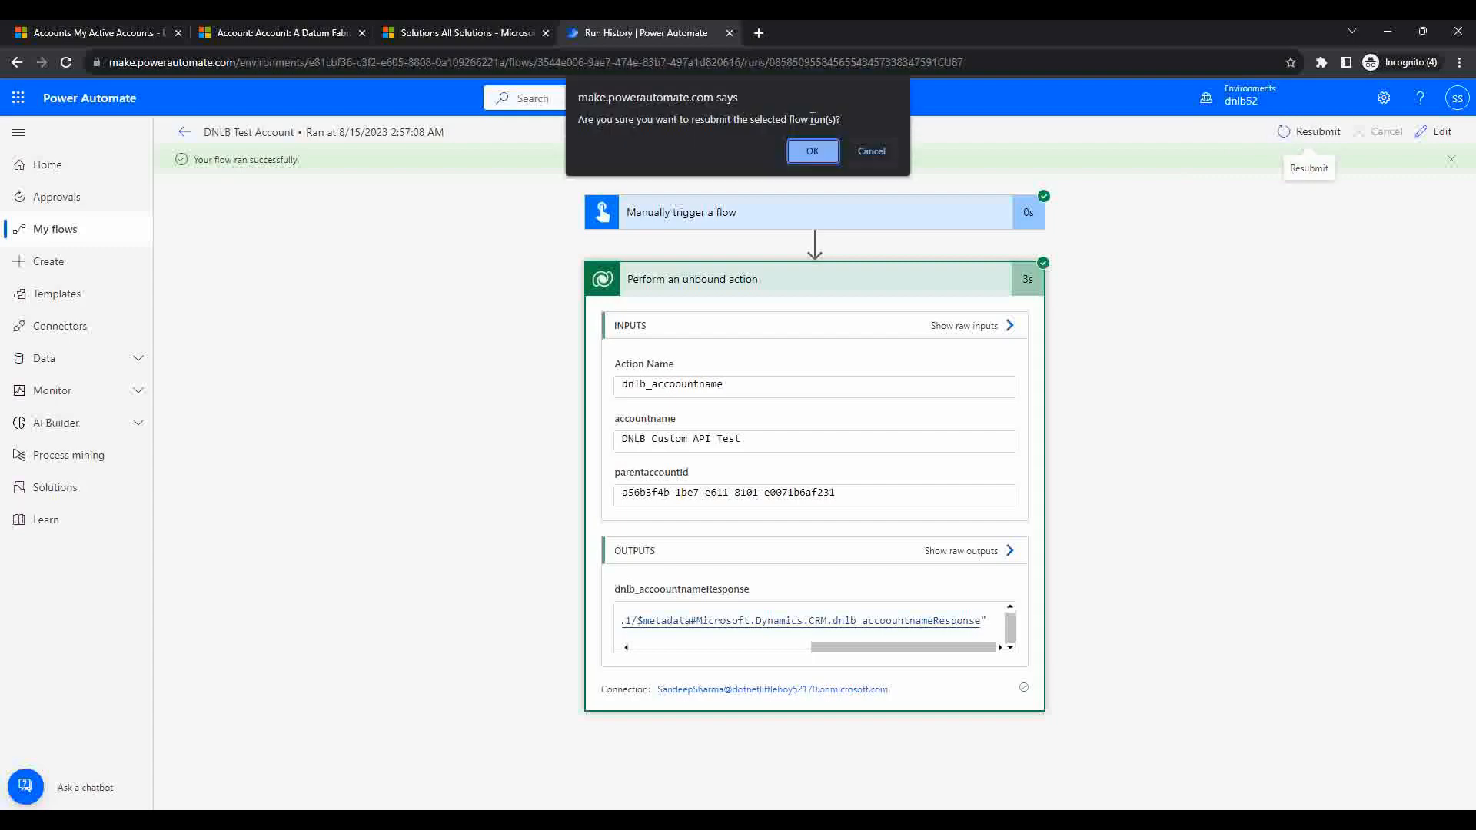
Step: Resubmit the DNLB Test Account flow and check the unbound action's returned account id
{"action": "left_click", "coordinate": [812, 152]}
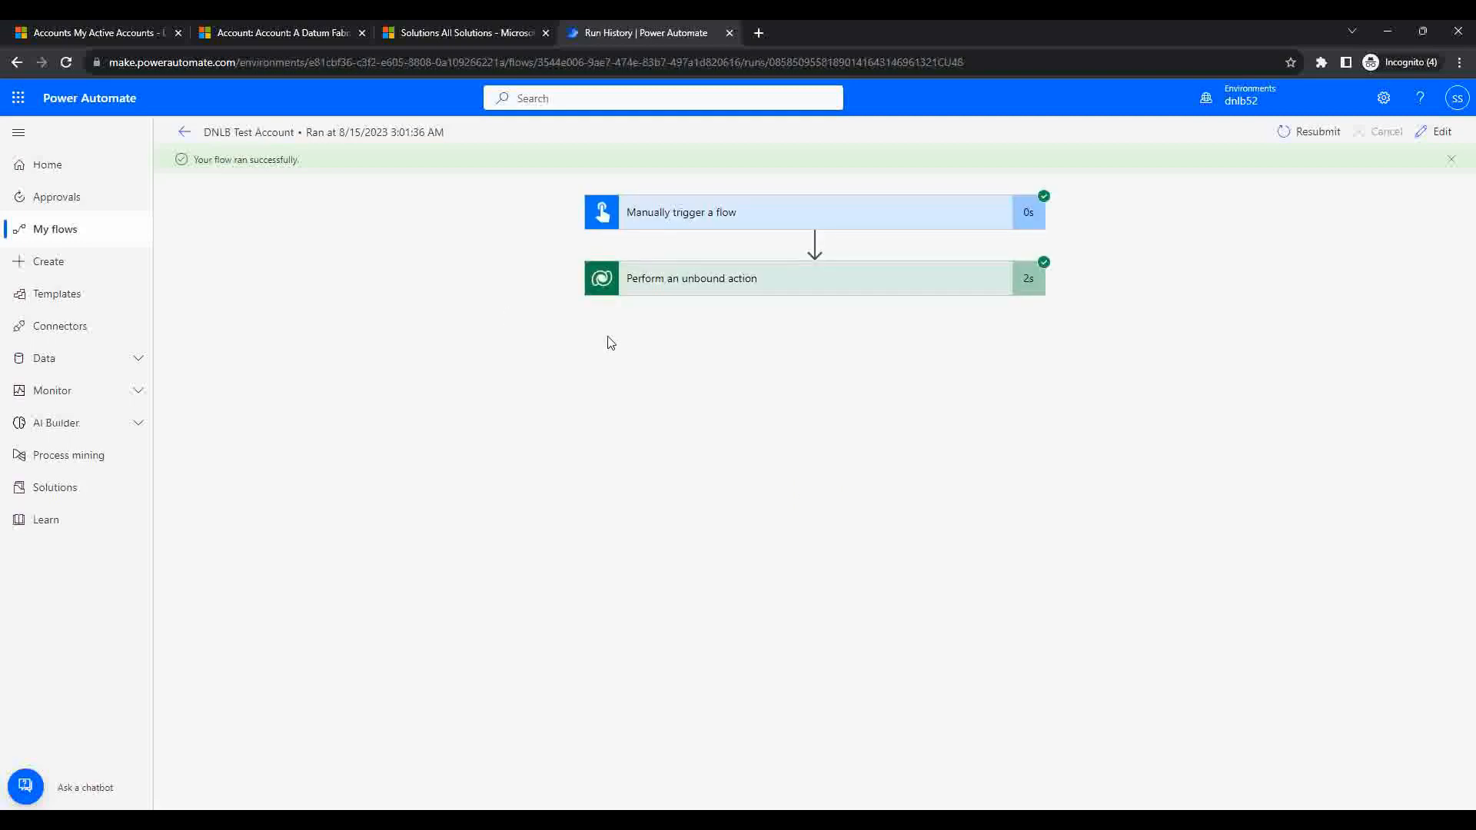
{"action": "left_click", "coordinate": [761, 293]}
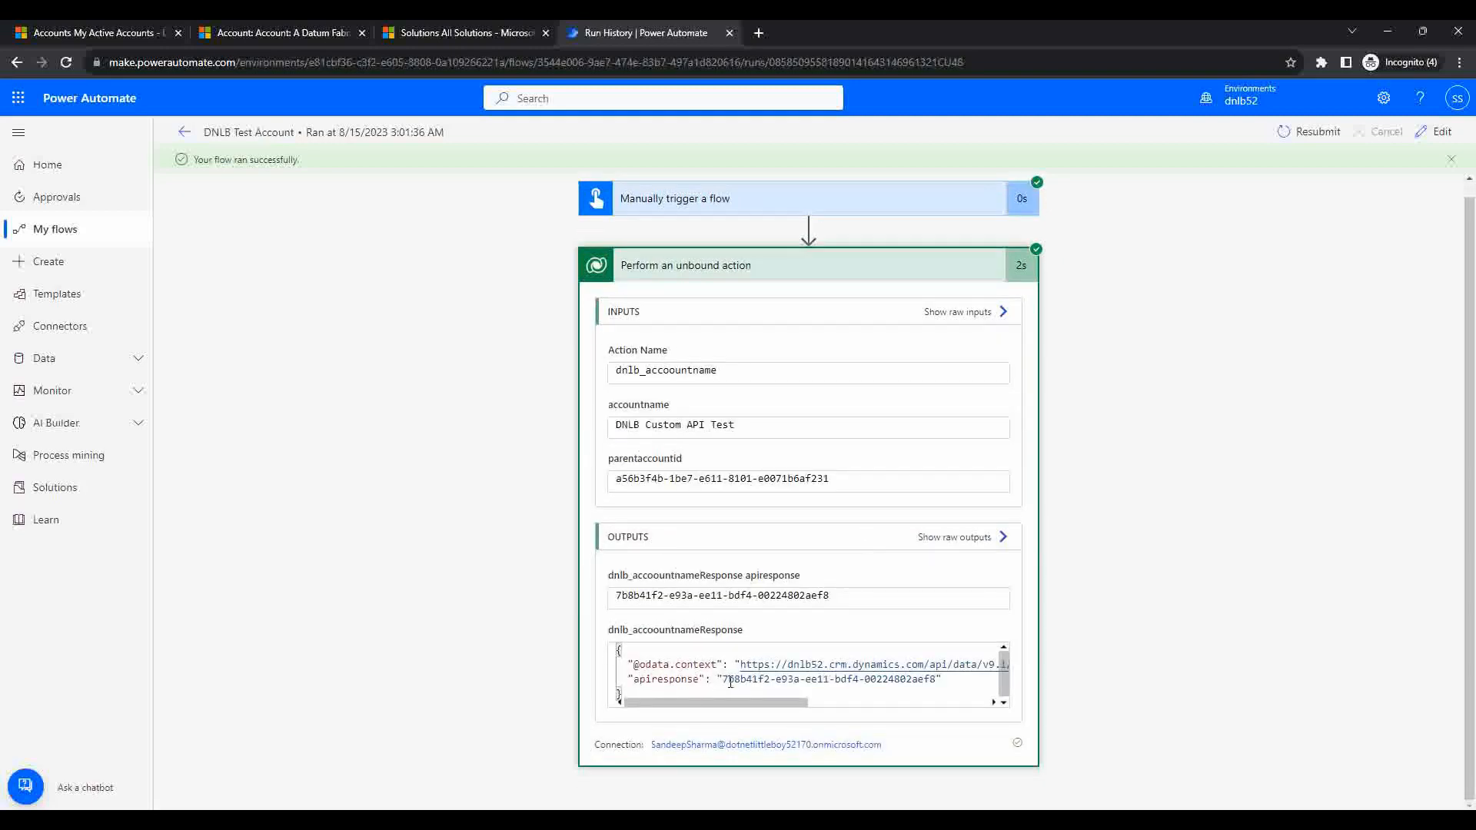
{"action": "left_click_drag", "start_coordinate": [726, 679], "coordinate": [919, 678]}
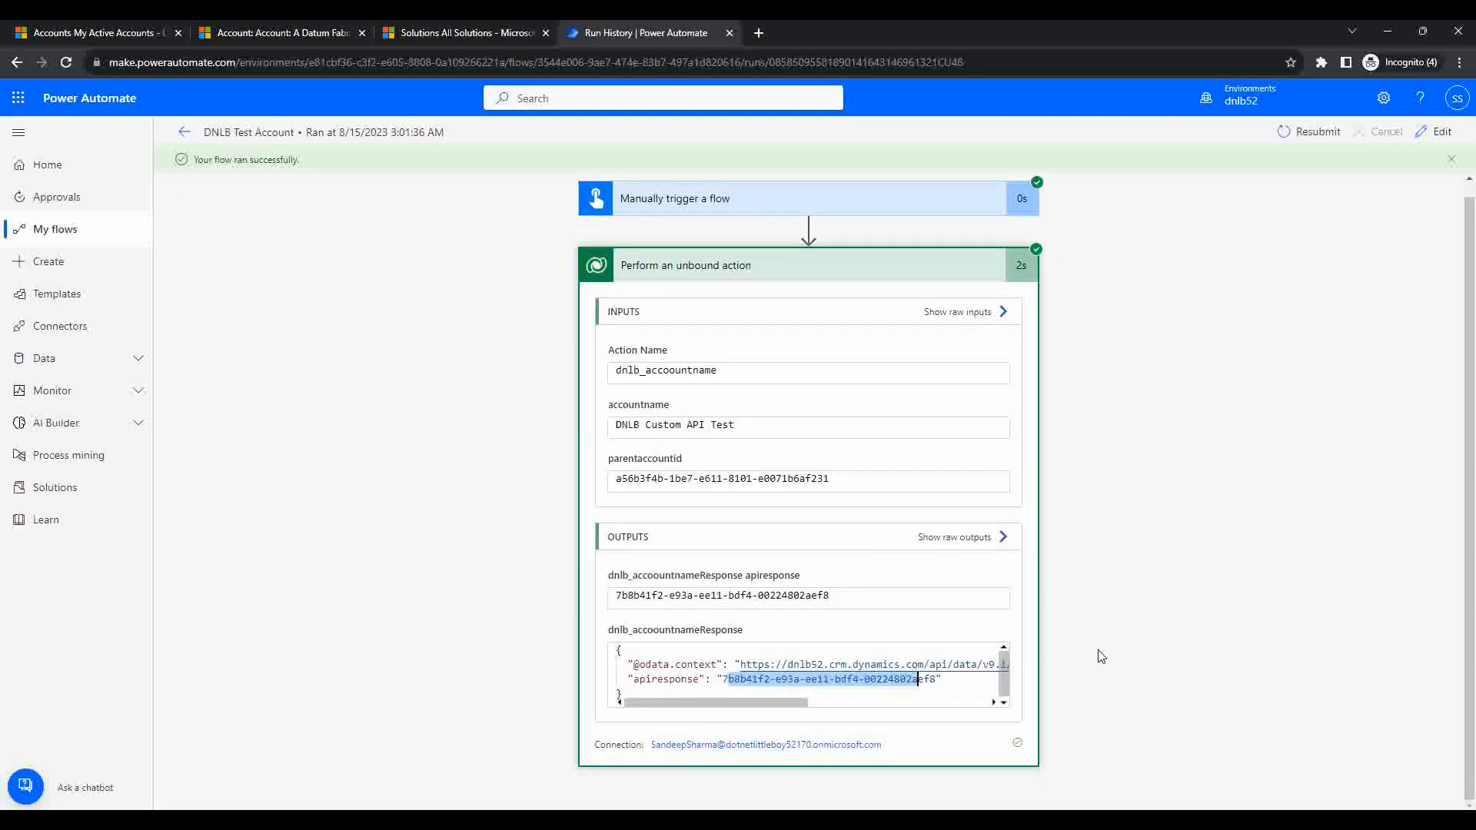
{"action": "left_click", "coordinate": [128, 30]}
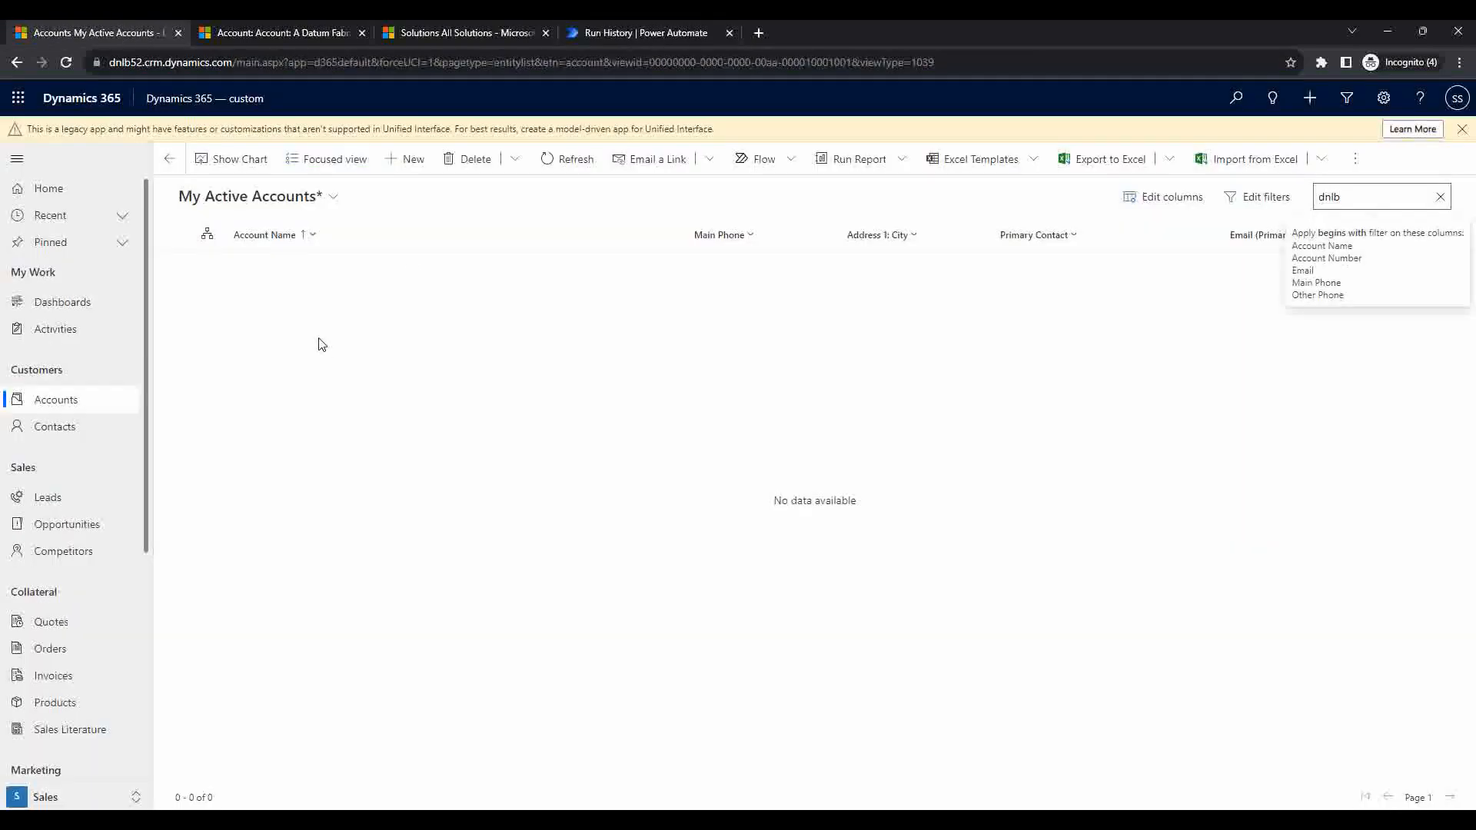
Step: Rerun the dnlb account search and open the new DNLB Custom API Test account
{"action": "key", "text": "Return"}
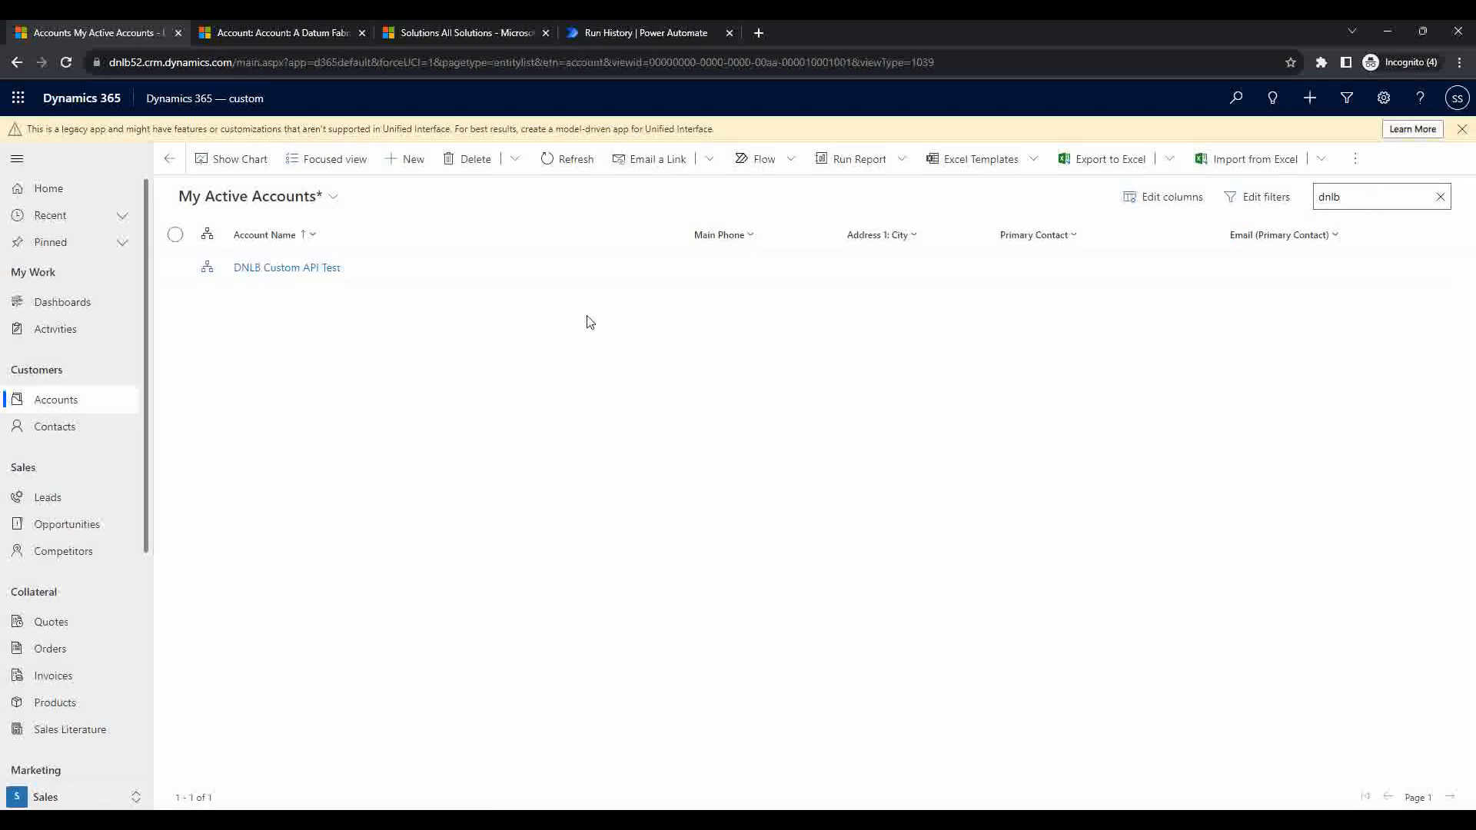
{"action": "left_click", "coordinate": [282, 274]}
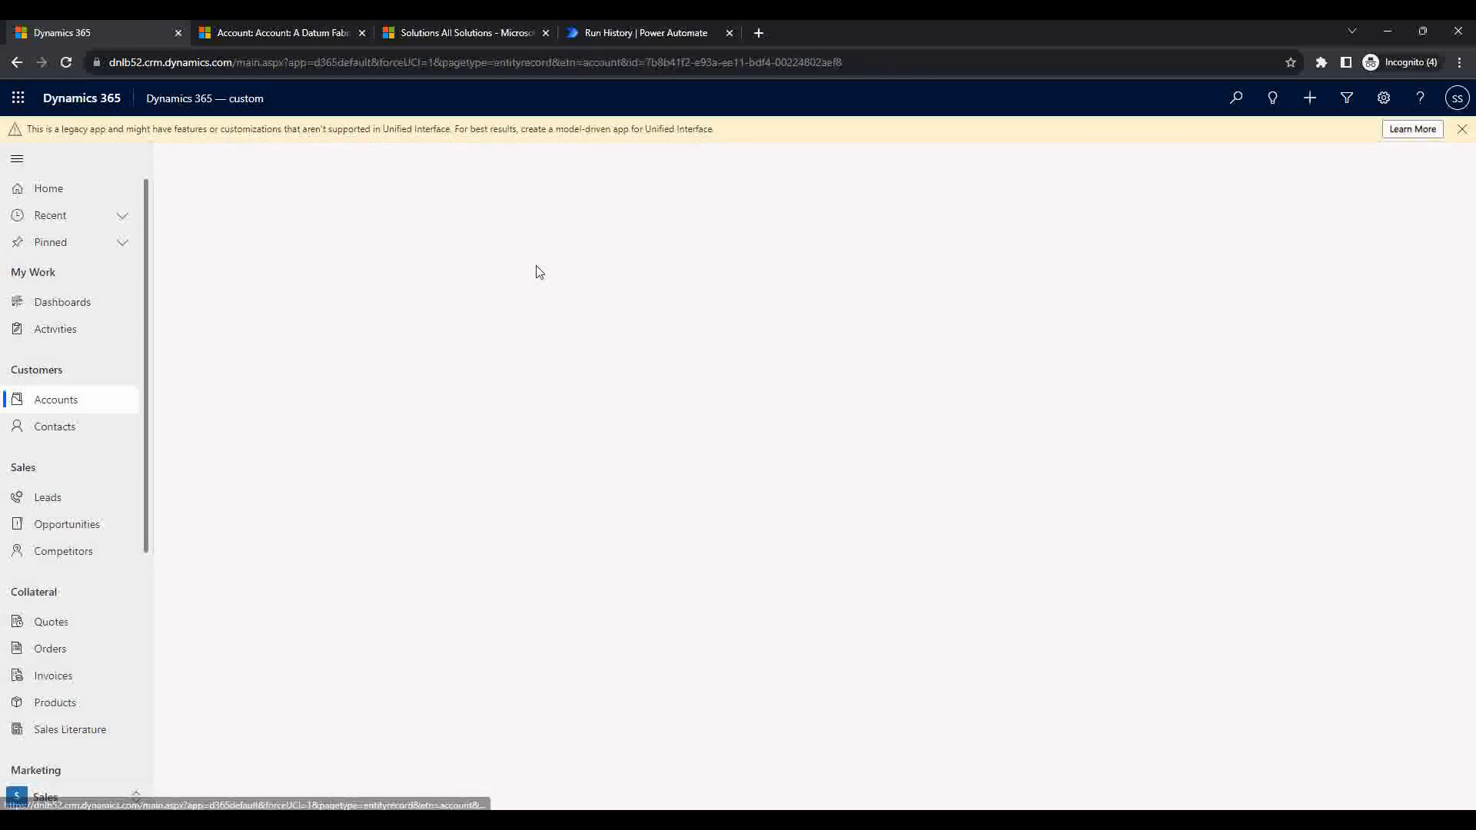
{"action": "left_click", "coordinate": [584, 820]}
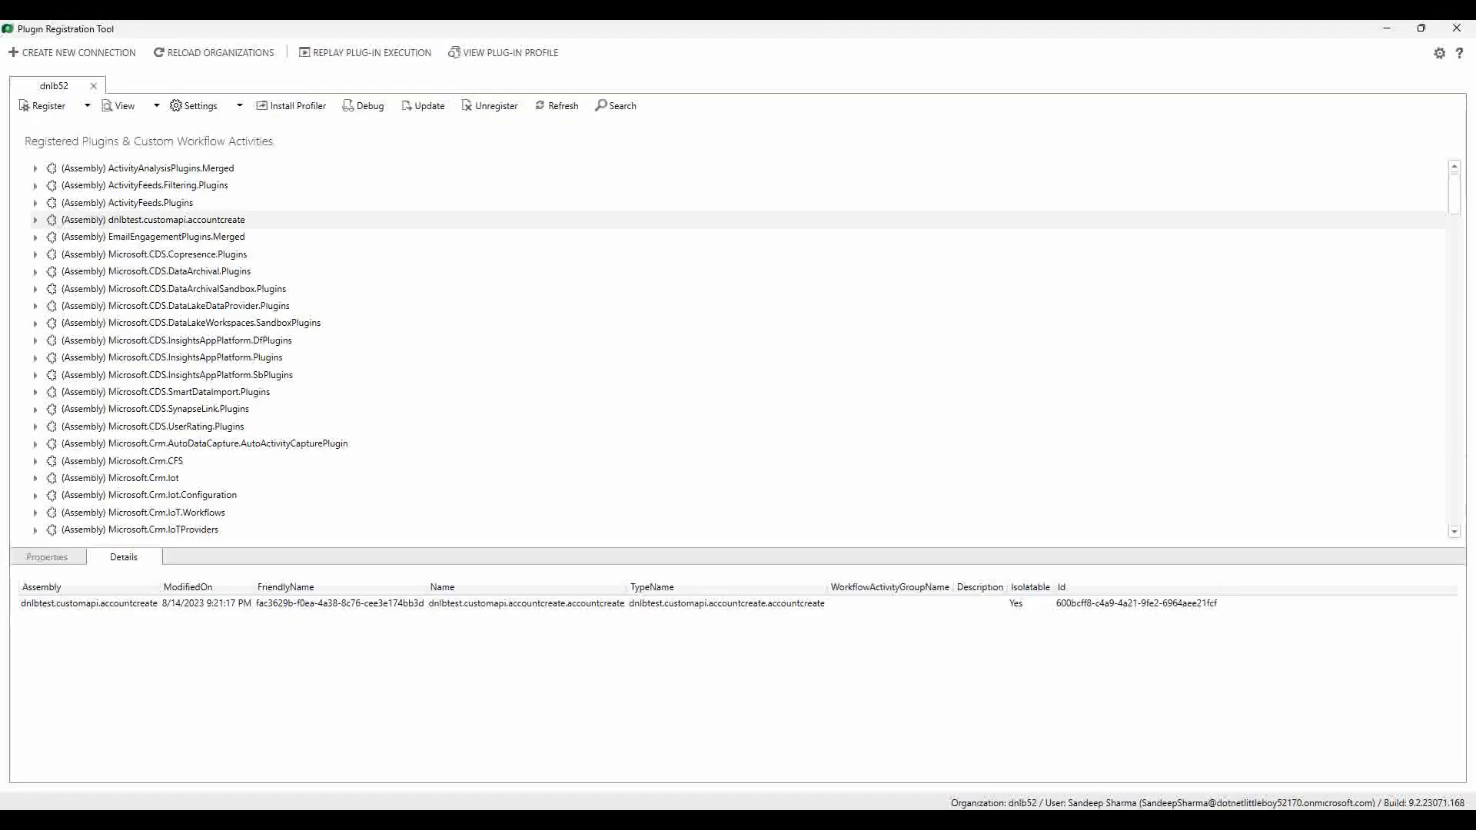